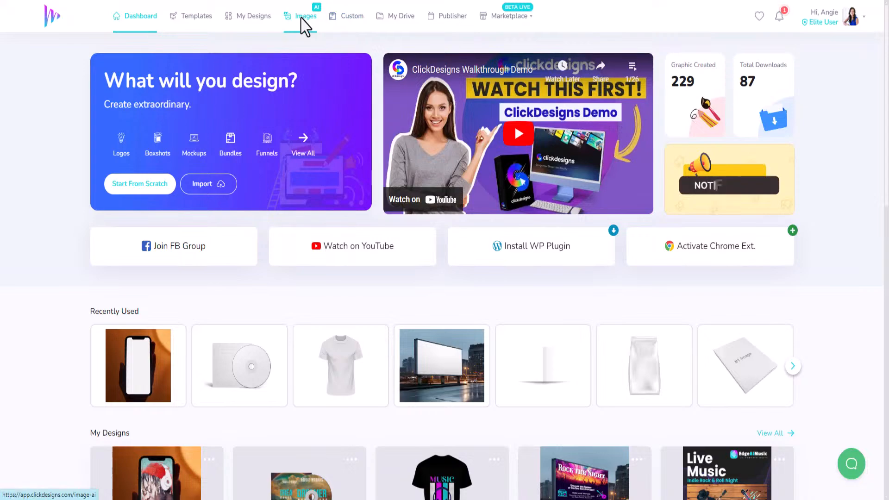
- Open the AI image library and look through its default gallery
{"action": "left_click", "coordinate": [302, 18]}
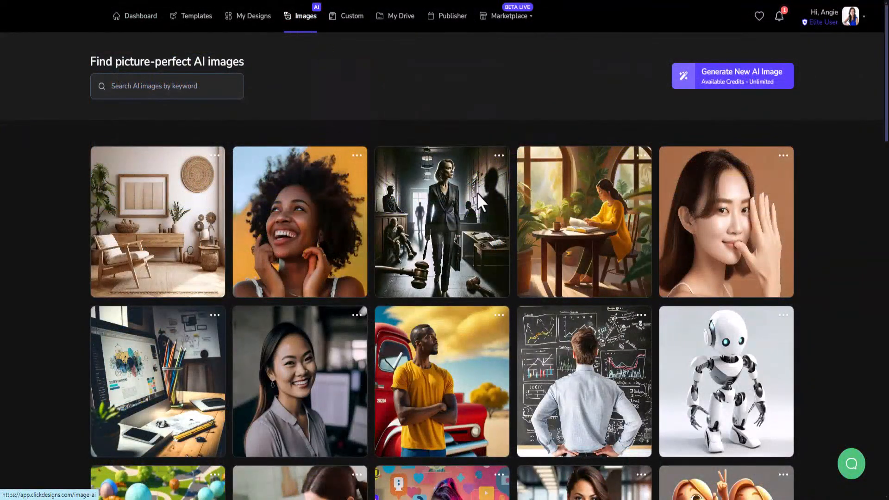
{"action": "mouse_move", "coordinate": [484, 276]}
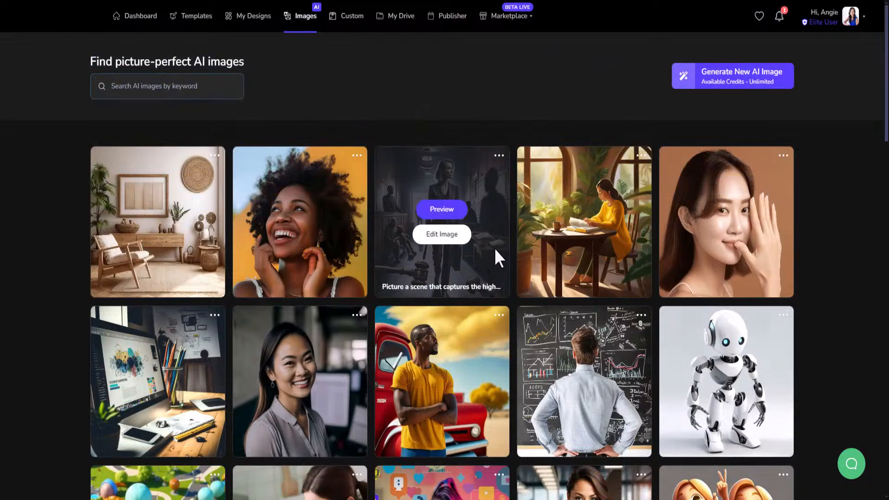
{"action": "scroll", "coordinate": [497, 242], "scroll_direction": "down", "scroll_amount": 8}
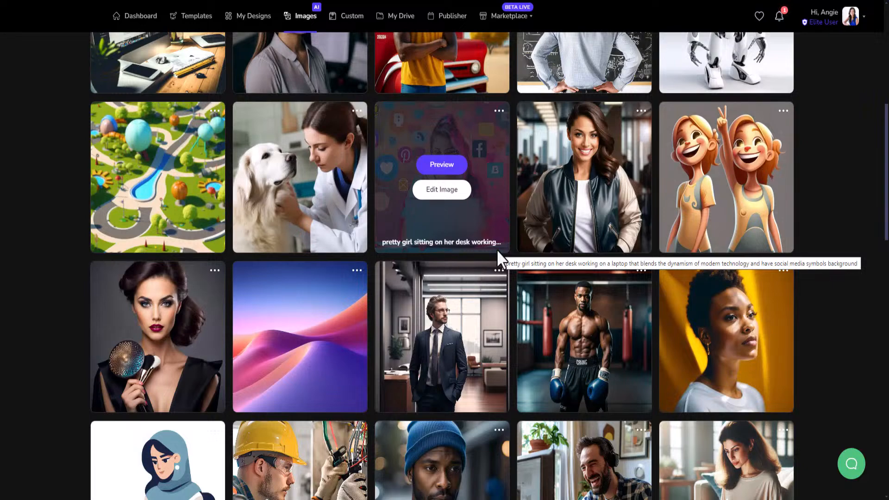
{"action": "scroll", "coordinate": [480, 306], "scroll_direction": "down", "scroll_amount": 5}
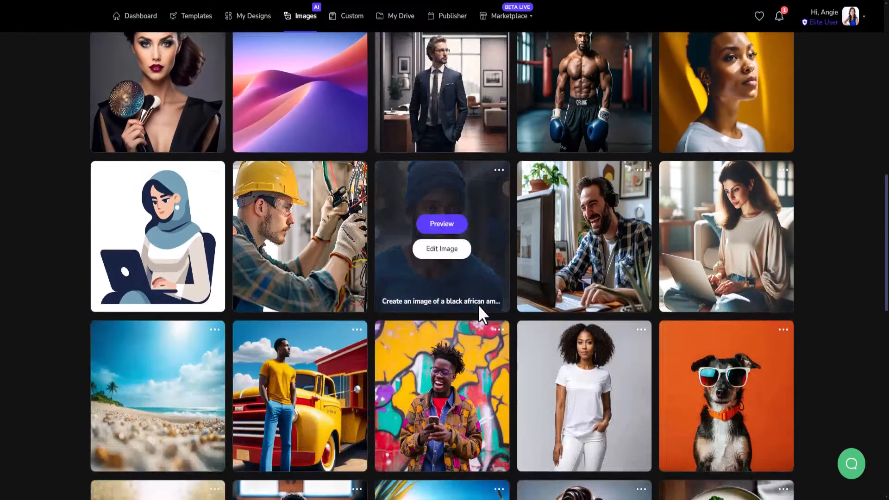
{"action": "scroll", "coordinate": [478, 310], "scroll_direction": "down", "scroll_amount": 6}
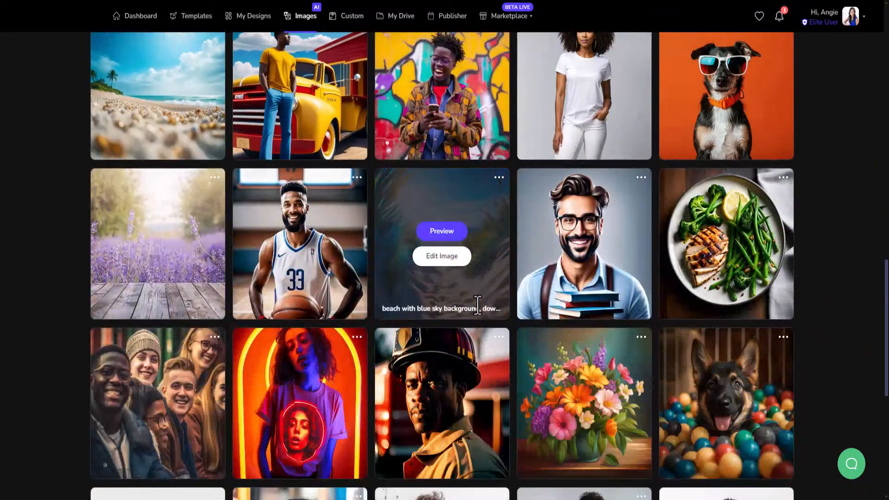
- Search the AI image library for "food" and check the titles of the first results
{"action": "scroll", "coordinate": [477, 305], "scroll_direction": "up", "scroll_amount": 15}
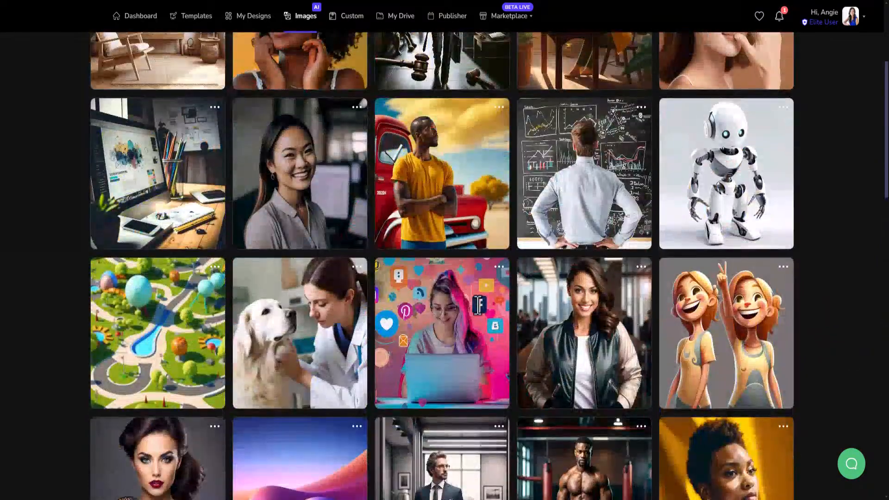
{"action": "scroll", "coordinate": [478, 306], "scroll_direction": "up", "scroll_amount": 5}
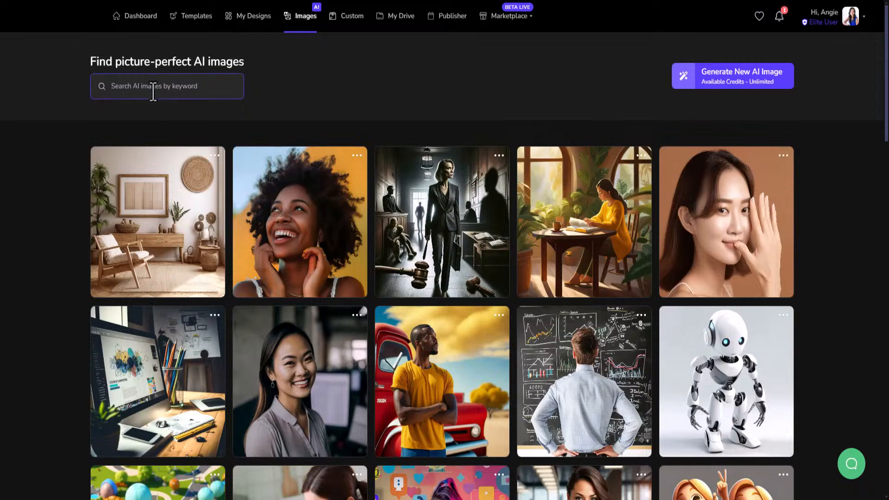
{"action": "type", "text": "food"}
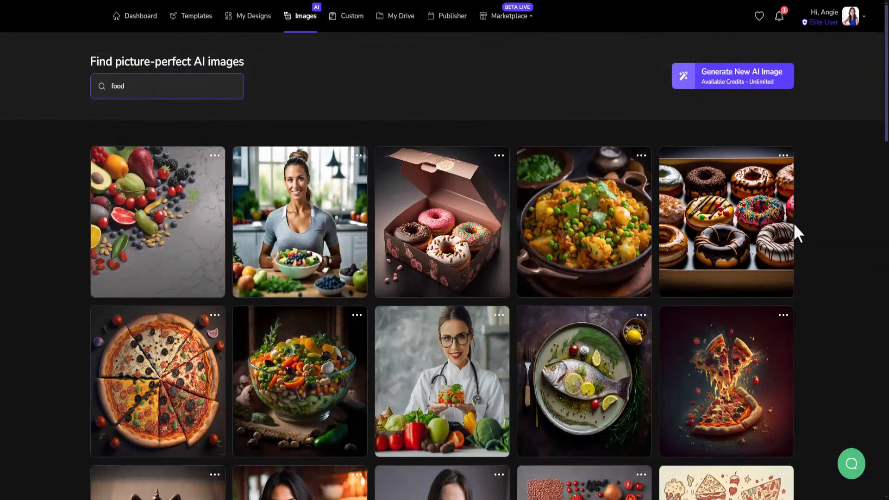
{"action": "mouse_move", "coordinate": [749, 235]}
{"action": "mouse_move", "coordinate": [302, 237]}
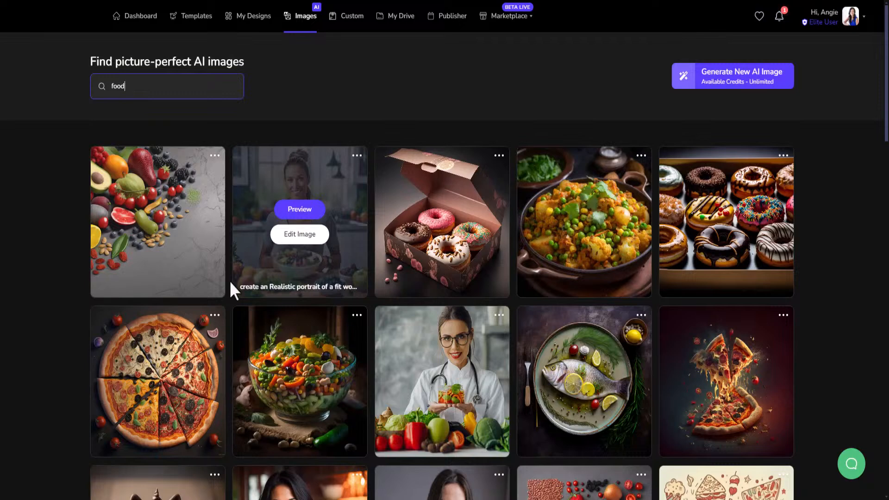
{"action": "mouse_move", "coordinate": [110, 232]}
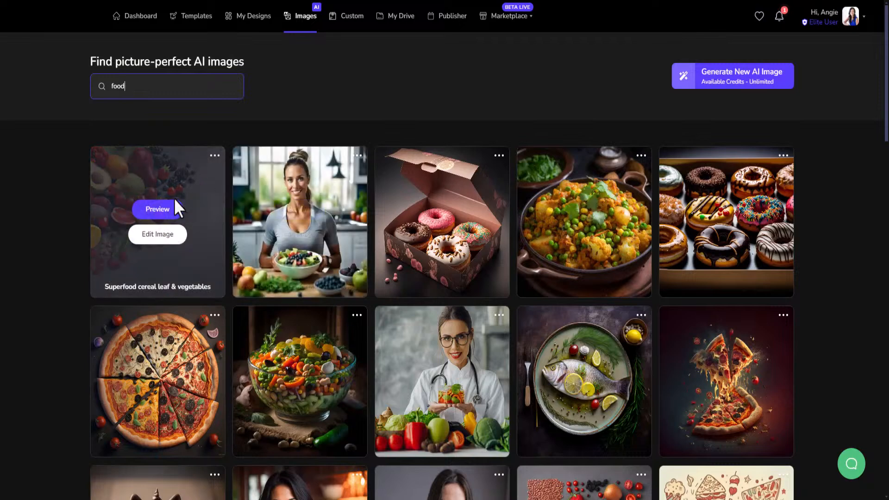
{"action": "mouse_move", "coordinate": [758, 376]}
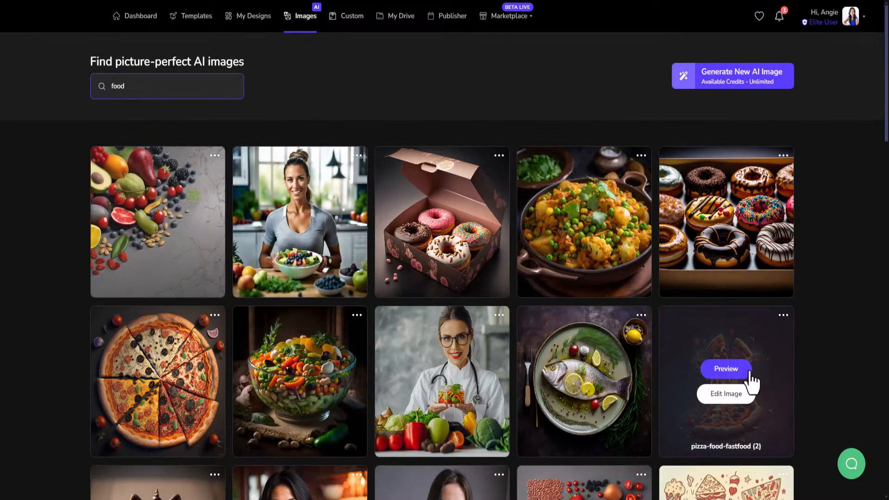
- Look through the remaining food images down to the end of the loaded results
{"action": "mouse_move", "coordinate": [631, 248]}
{"action": "scroll", "coordinate": [615, 268], "scroll_direction": "down", "scroll_amount": 3}
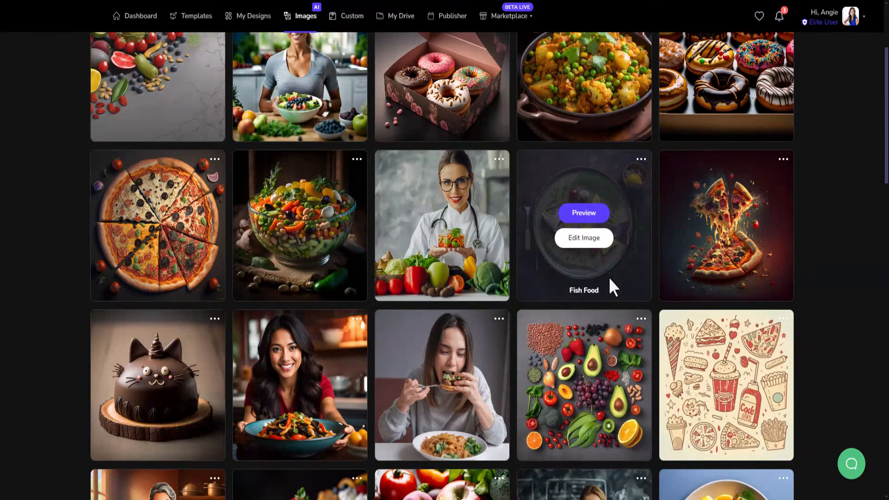
{"action": "scroll", "coordinate": [611, 288], "scroll_direction": "down", "scroll_amount": 4}
{"action": "scroll", "coordinate": [613, 279], "scroll_direction": "down", "scroll_amount": 3}
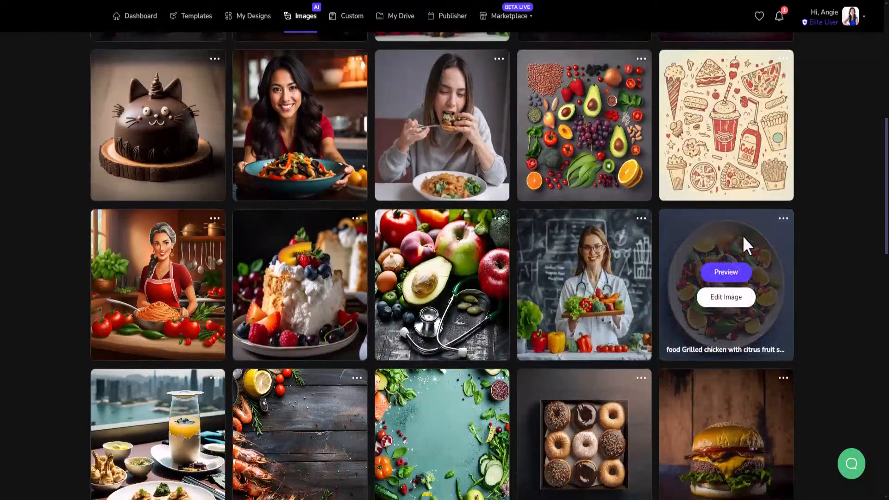
{"action": "scroll", "coordinate": [748, 269], "scroll_direction": "down", "scroll_amount": 3}
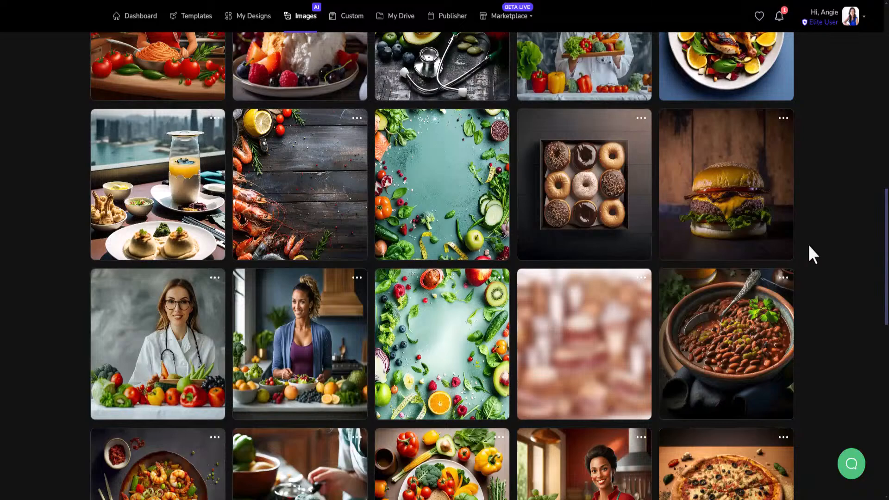
{"action": "scroll", "coordinate": [810, 253], "scroll_direction": "down", "scroll_amount": 5}
{"action": "scroll", "coordinate": [808, 257], "scroll_direction": "down", "scroll_amount": 6}
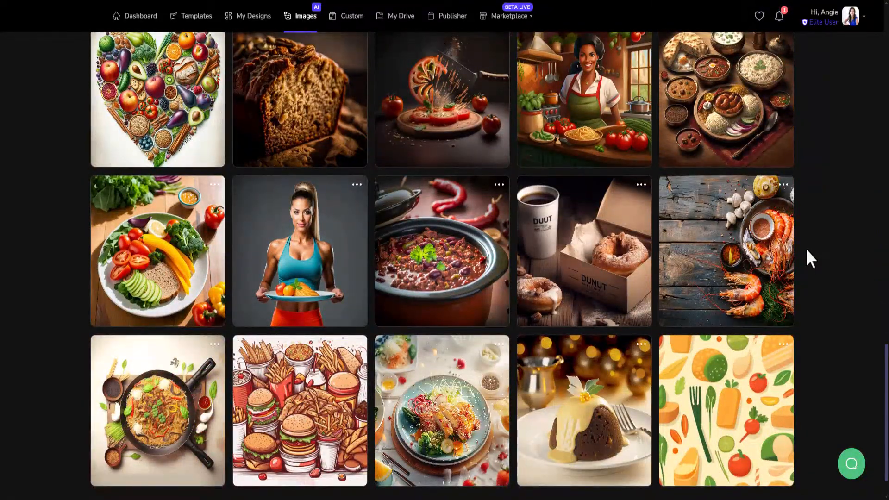
{"action": "scroll", "coordinate": [806, 251], "scroll_direction": "down", "scroll_amount": 1}
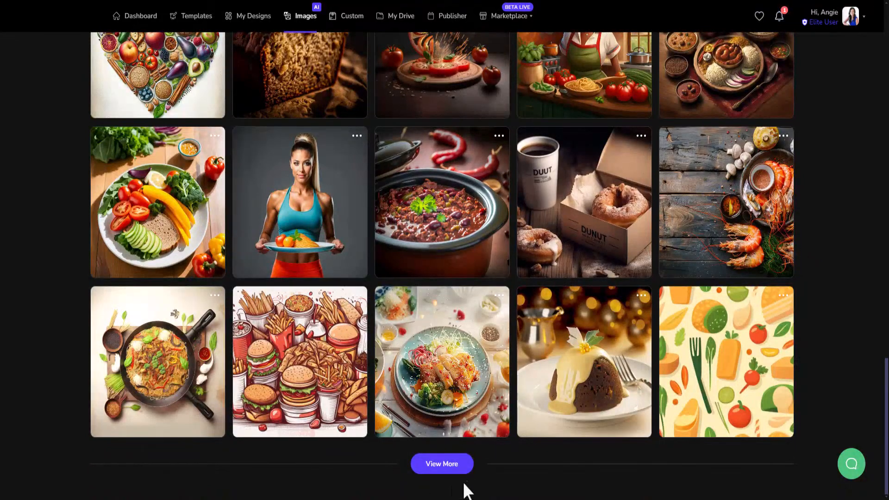
- Load more images below the food results and browse the additional ones
{"action": "left_click", "coordinate": [454, 465]}
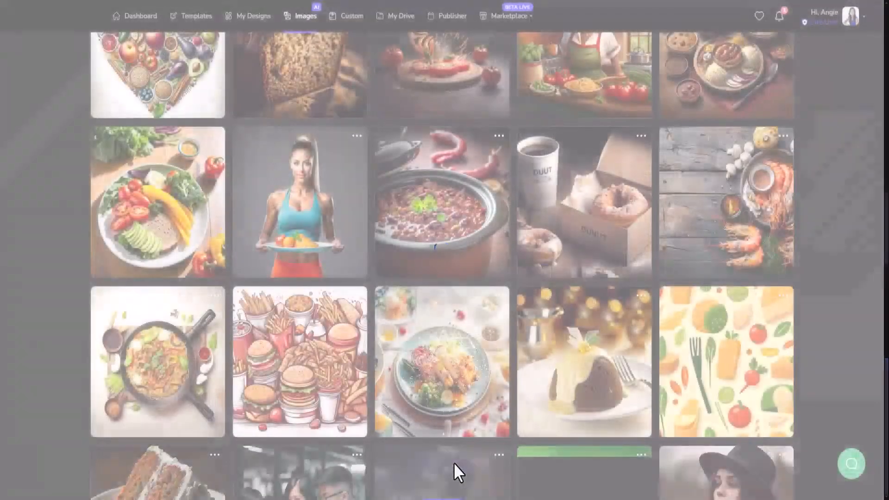
{"action": "scroll", "coordinate": [440, 310], "scroll_direction": "down", "scroll_amount": 4}
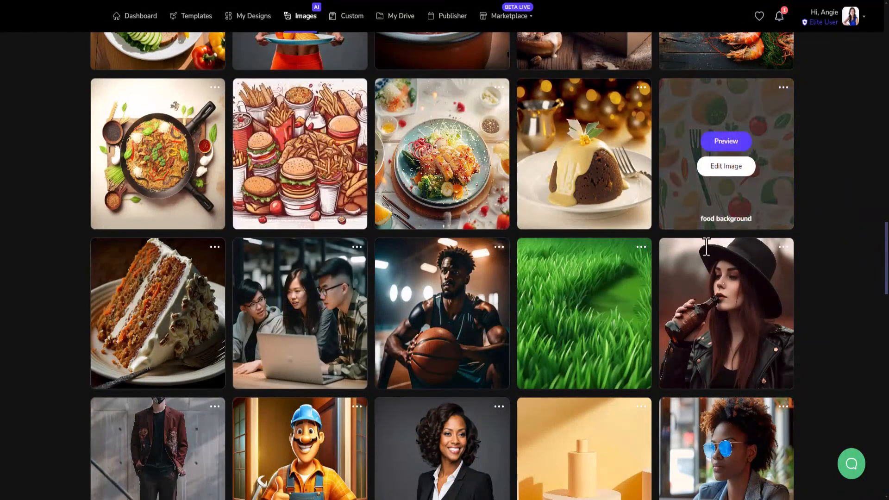
{"action": "scroll", "coordinate": [607, 307], "scroll_direction": "down", "scroll_amount": 4}
{"action": "scroll", "coordinate": [548, 426], "scroll_direction": "down", "scroll_amount": 10}
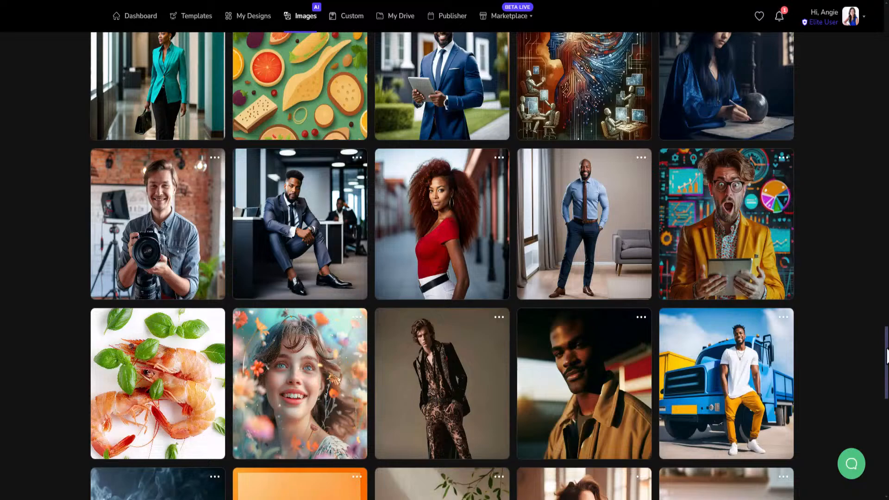
- Replace the keyword with "restaurant" and search the AI images for it
{"action": "left_click_drag", "start_coordinate": [886, 356], "coordinate": [861, 20]}
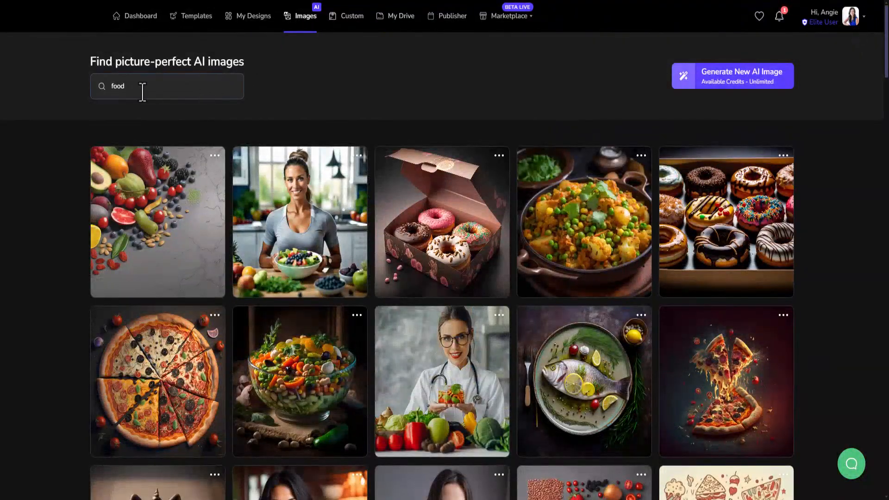
{"action": "left_click_drag", "start_coordinate": [143, 92], "coordinate": [99, 82]}
{"action": "type", "text": "restaurant"}
{"action": "key", "text": "Return"}
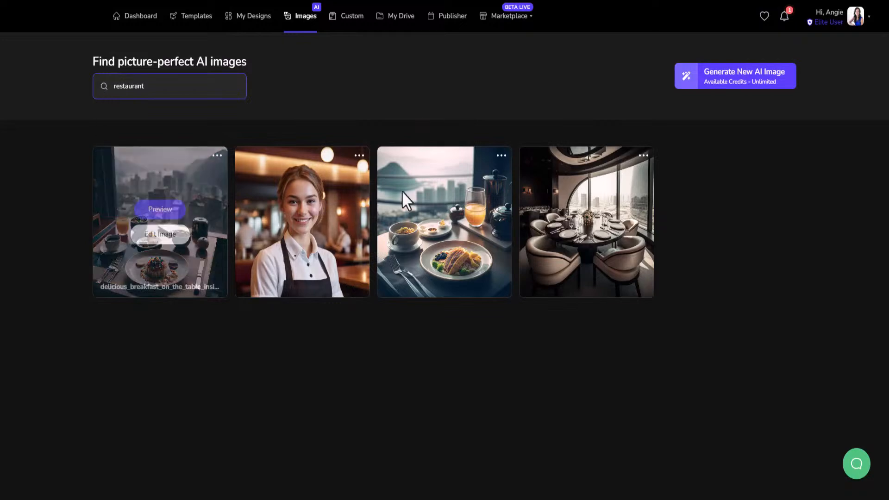
{"action": "mouse_move", "coordinate": [471, 198]}
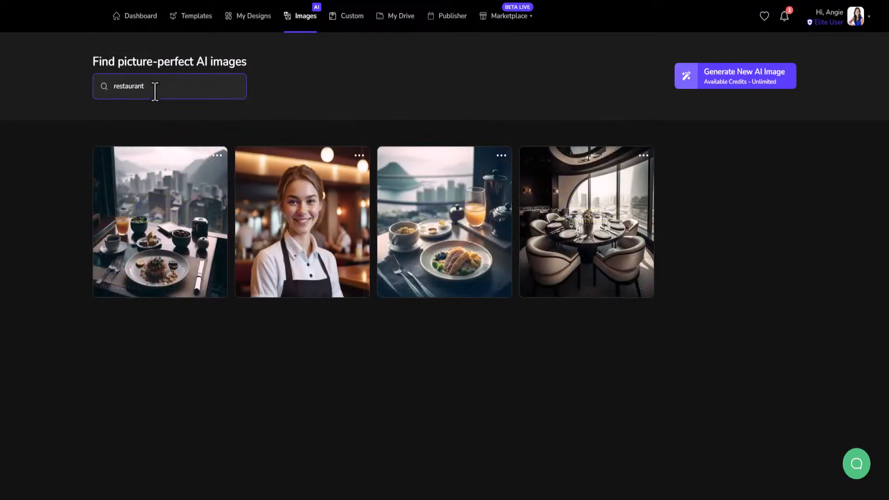
- Search the AI images for "diner" and look through all the results
{"action": "left_click_drag", "start_coordinate": [154, 90], "coordinate": [107, 75]}
{"action": "type", "text": "diner"}
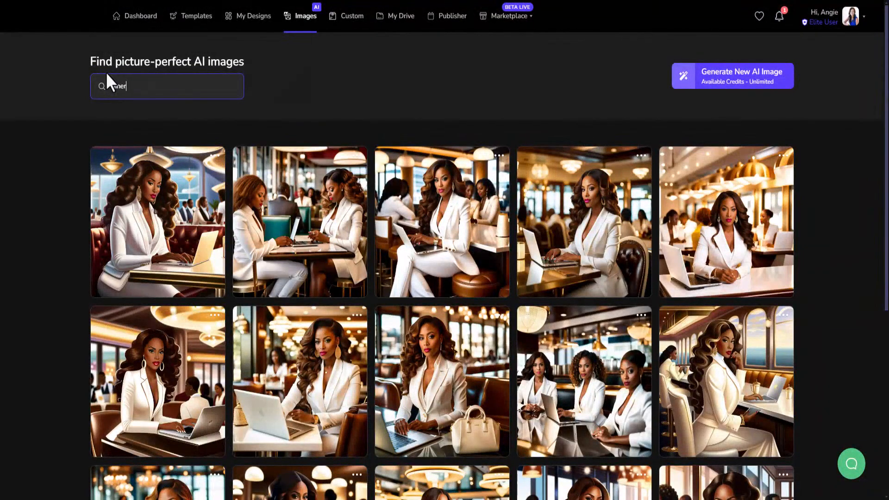
{"action": "scroll", "coordinate": [542, 363], "scroll_direction": "down", "scroll_amount": 4}
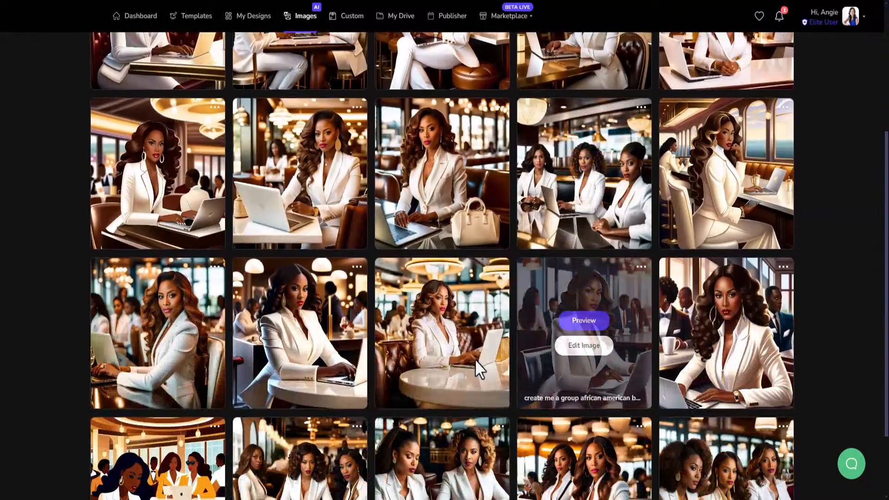
{"action": "scroll", "coordinate": [479, 352], "scroll_direction": "down", "scroll_amount": 1}
{"action": "scroll", "coordinate": [482, 335], "scroll_direction": "down", "scroll_amount": 2}
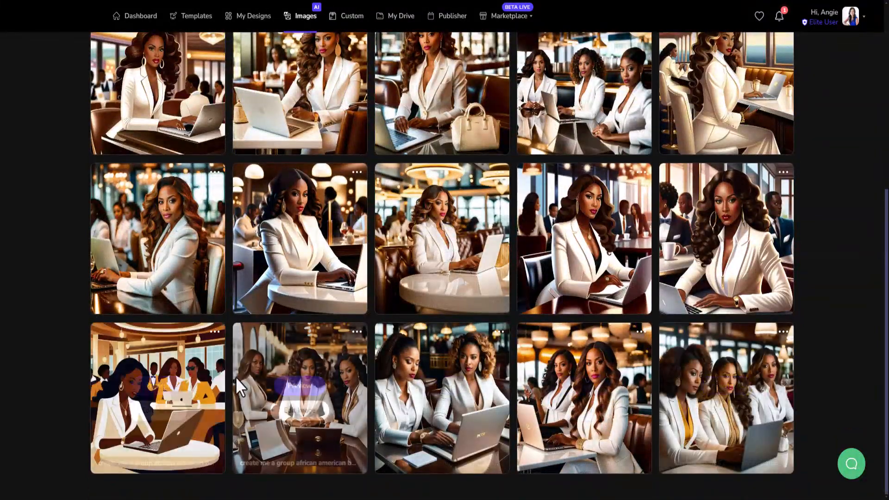
- Change the AI image search keyword to "dessert" and run the search
{"action": "scroll", "coordinate": [504, 353], "scroll_direction": "up", "scroll_amount": 6}
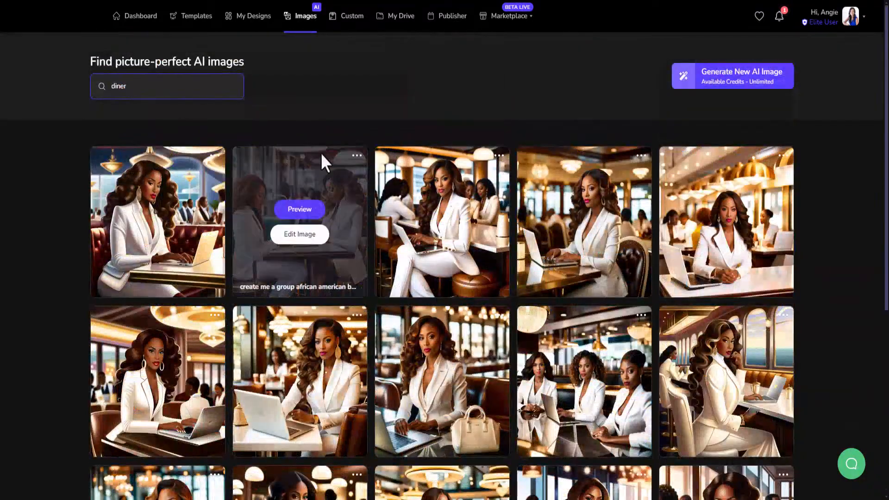
{"action": "left_click_drag", "start_coordinate": [132, 88], "coordinate": [107, 78]}
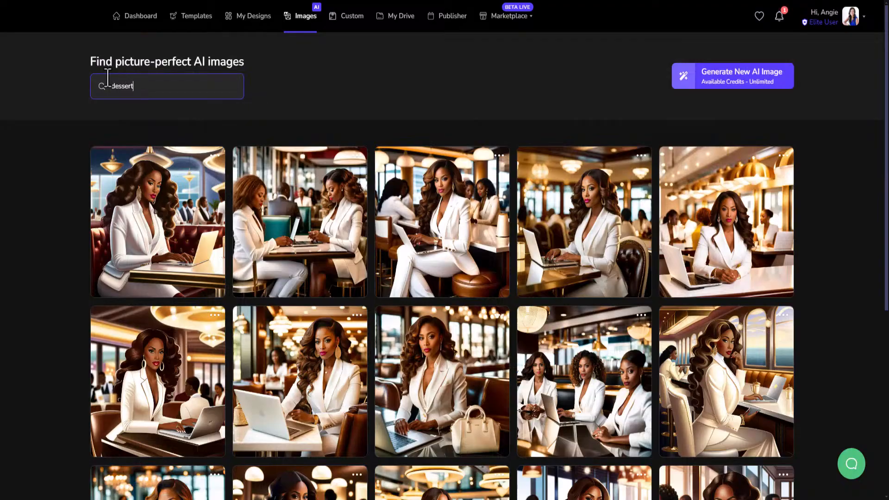
{"action": "type", "text": "dessert"}
{"action": "key", "text": "Return"}
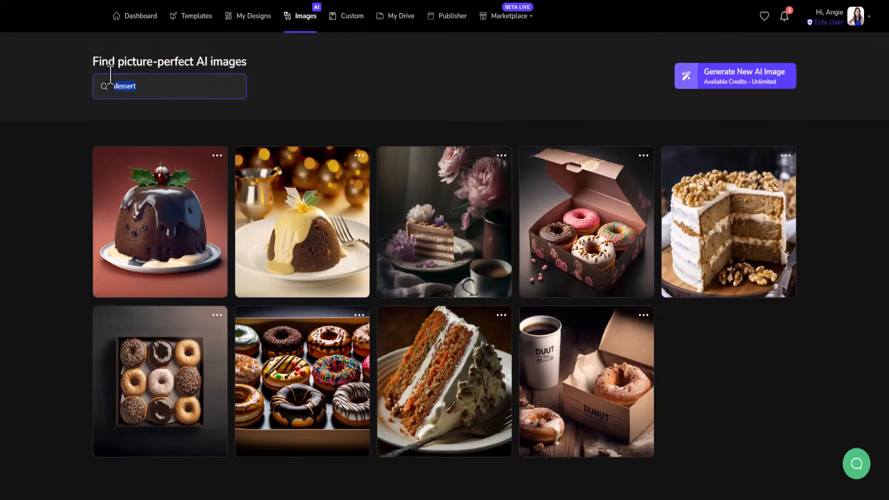
- Search the AI images for "bar" and look through the results, including the bartender scenes
{"action": "type", "text": "bar"}
{"action": "key", "text": "Return"}
{"action": "mouse_move", "coordinate": [311, 248]}
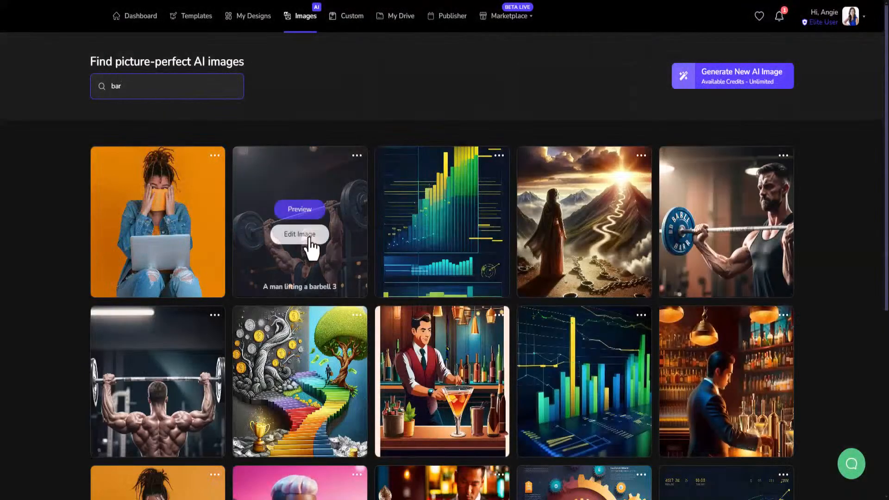
{"action": "mouse_move", "coordinate": [474, 383]}
{"action": "scroll", "coordinate": [474, 384], "scroll_direction": "down", "scroll_amount": 2}
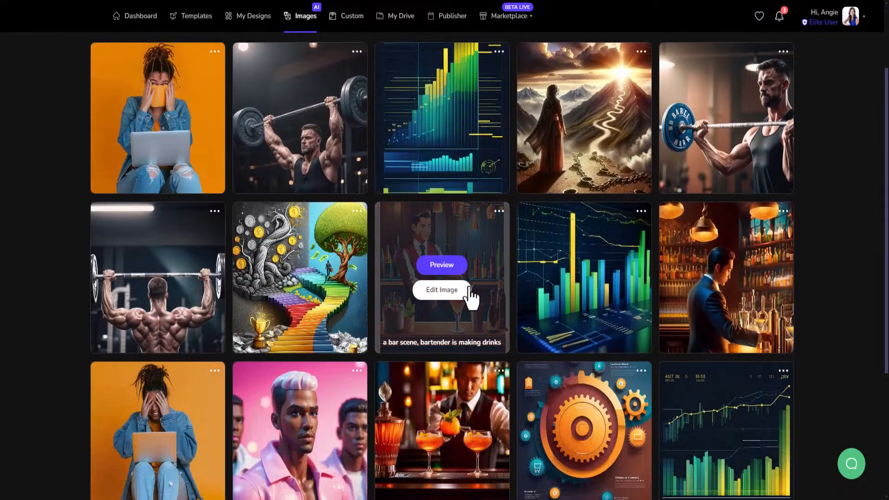
{"action": "scroll", "coordinate": [471, 297], "scroll_direction": "down", "scroll_amount": 4}
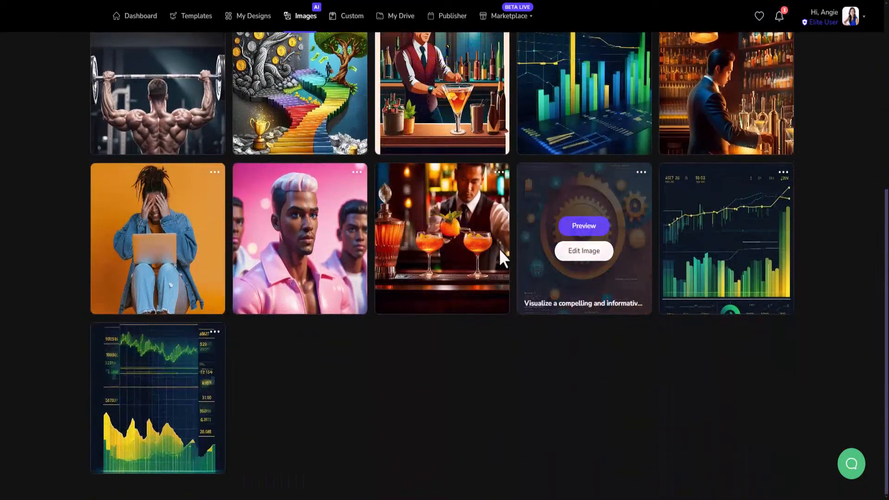
{"action": "mouse_move", "coordinate": [472, 270]}
- Highlight the prompt caption on the green and yellow bar chart image in the first row of results
{"action": "scroll", "coordinate": [491, 275], "scroll_direction": "up", "scroll_amount": 7}
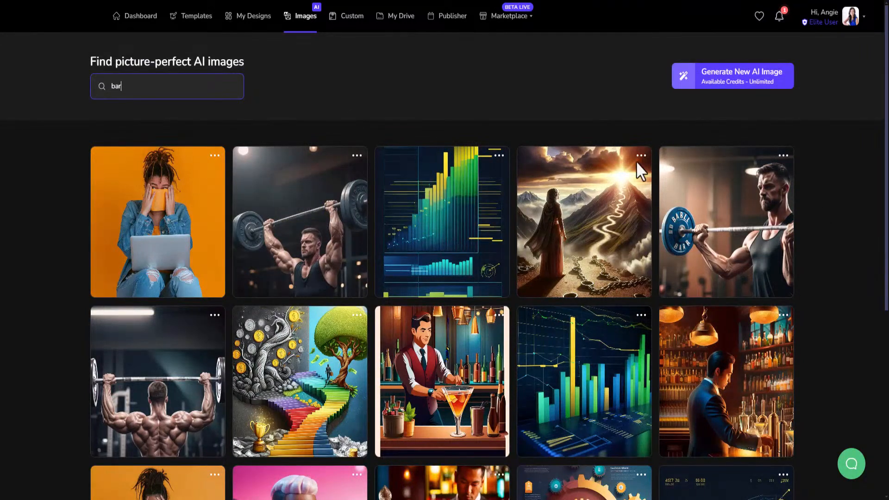
{"action": "mouse_move", "coordinate": [458, 241]}
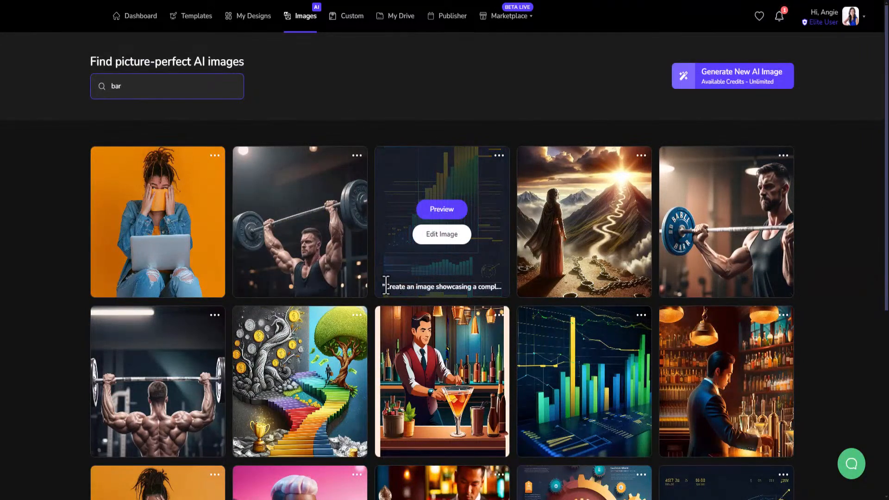
{"action": "left_click_drag", "start_coordinate": [384, 287], "coordinate": [518, 288]}
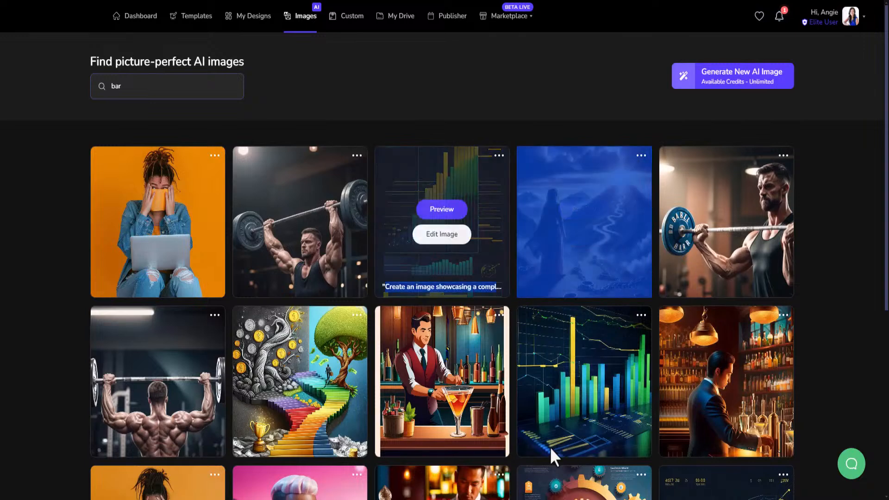
{"action": "mouse_move", "coordinate": [138, 188]}
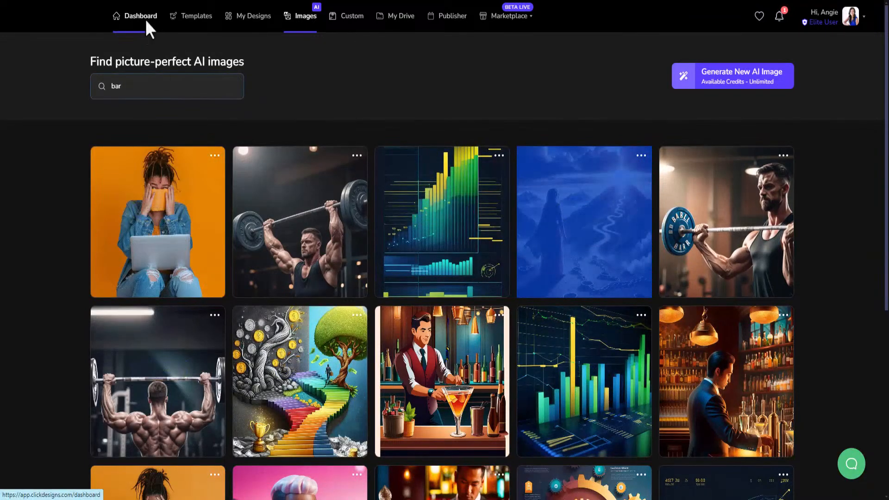
- Return to the dashboard and look over the recently used items, saved designs and latest graphics
{"action": "left_click", "coordinate": [147, 32]}
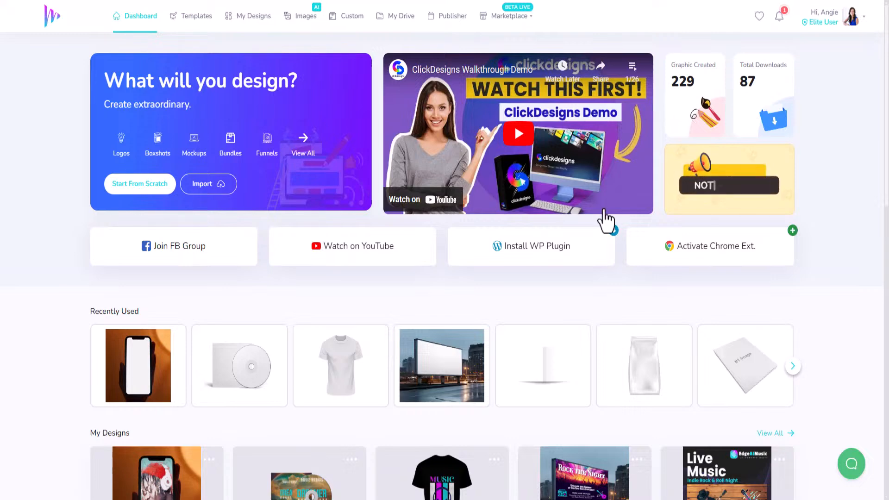
{"action": "scroll", "coordinate": [352, 316], "scroll_direction": "down", "scroll_amount": 4}
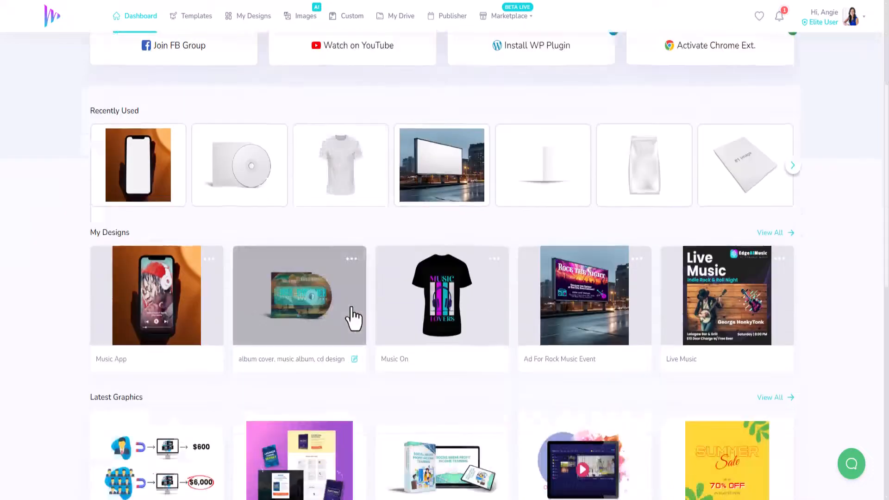
{"action": "mouse_move", "coordinate": [355, 317]}
{"action": "scroll", "coordinate": [351, 306], "scroll_direction": "up", "scroll_amount": 5}
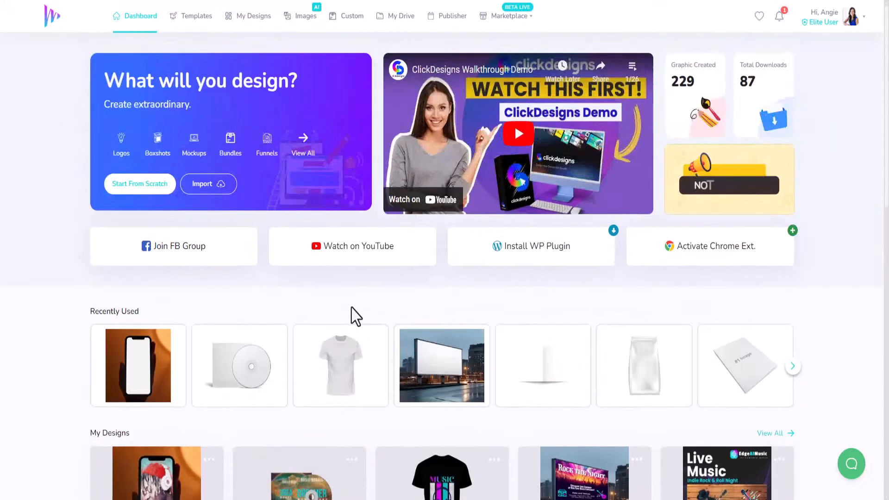
- Search the template library for "restaurant" across all categories
{"action": "left_click", "coordinate": [187, 19]}
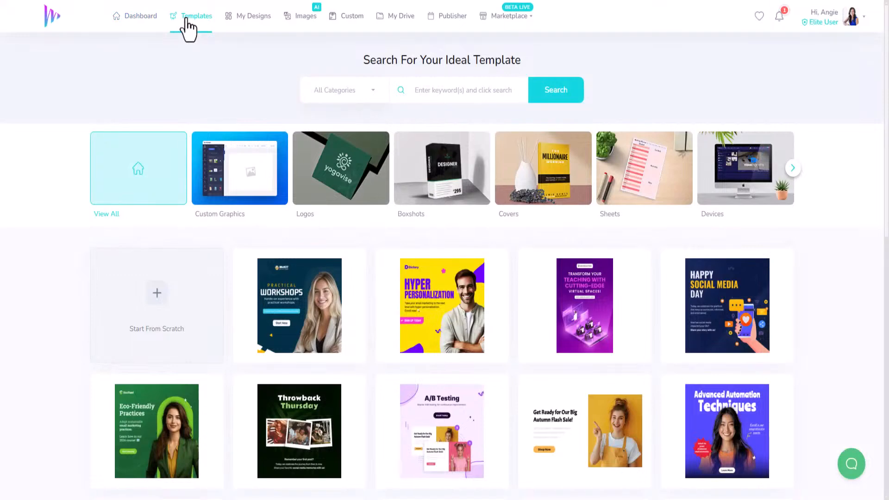
{"action": "left_click", "coordinate": [443, 90]}
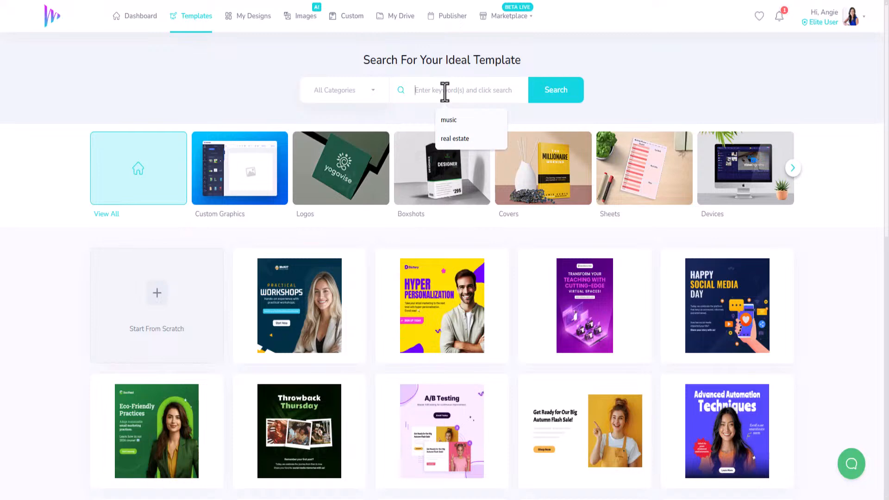
{"action": "type", "text": "restaurant"}
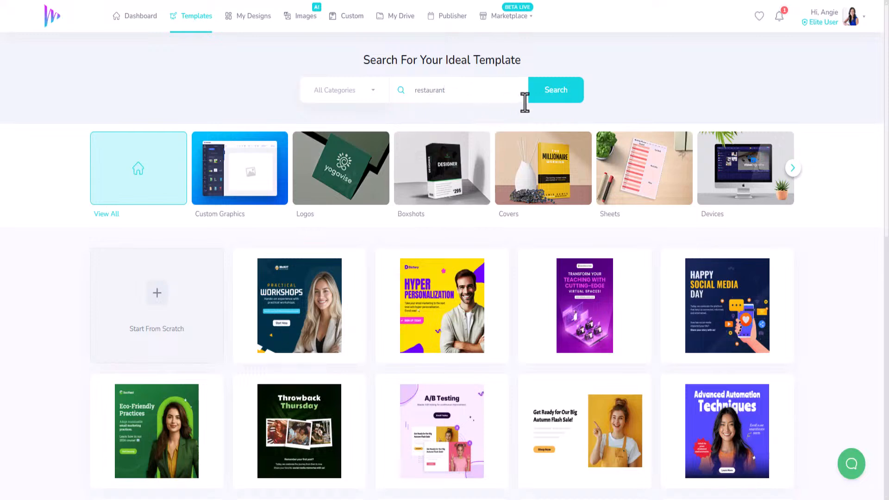
{"action": "left_click", "coordinate": [559, 98]}
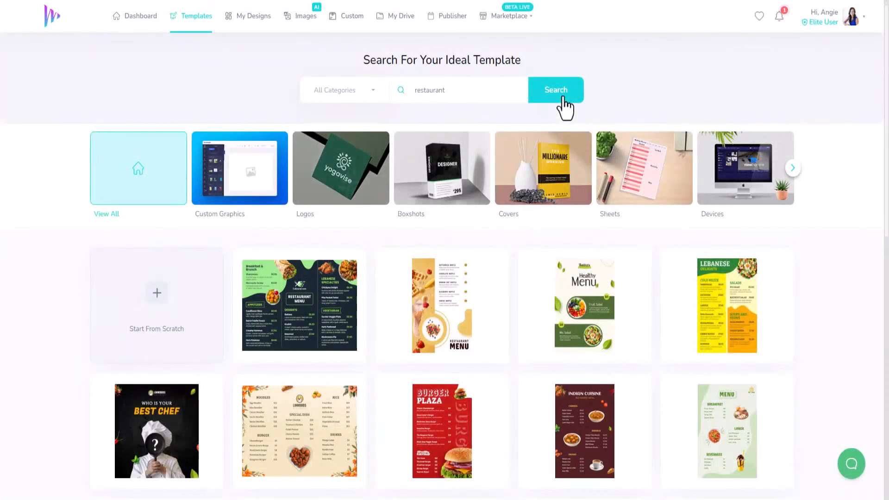
- Look through the first batch of restaurant templates, including the food menus and social posts
{"action": "scroll", "coordinate": [500, 269], "scroll_direction": "down", "scroll_amount": 5}
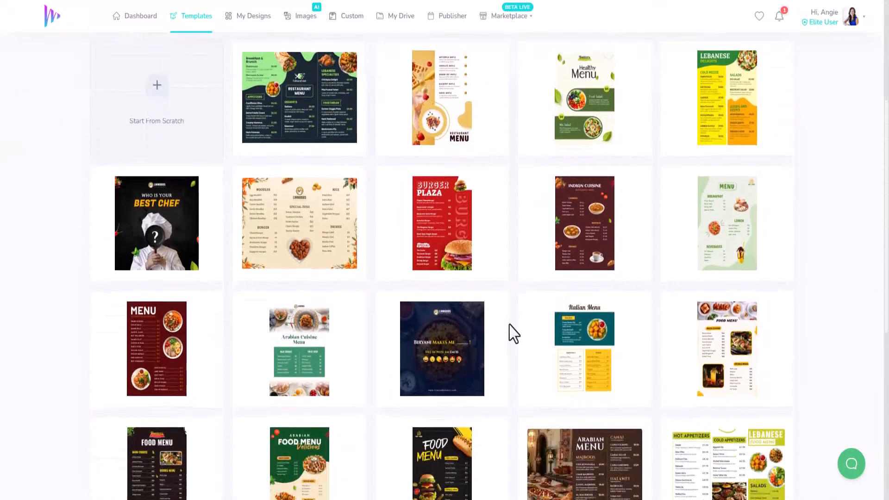
{"action": "scroll", "coordinate": [616, 323], "scroll_direction": "down", "scroll_amount": 2}
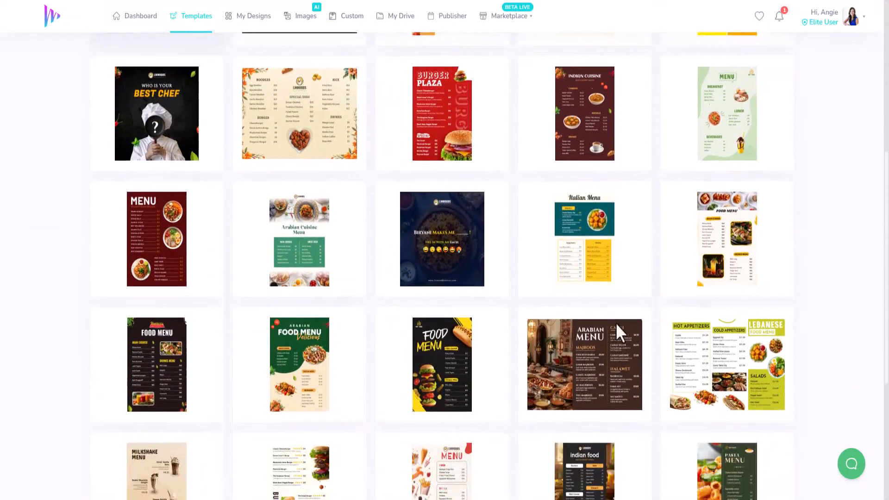
{"action": "scroll", "coordinate": [616, 323], "scroll_direction": "down", "scroll_amount": 1}
{"action": "mouse_move", "coordinate": [458, 236]}
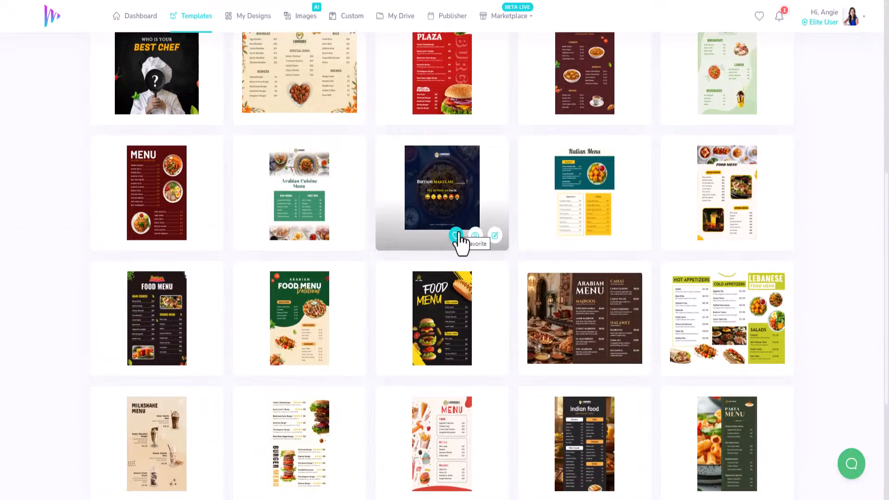
{"action": "scroll", "coordinate": [458, 239], "scroll_direction": "down", "scroll_amount": 2}
{"action": "scroll", "coordinate": [452, 243], "scroll_direction": "down", "scroll_amount": 2}
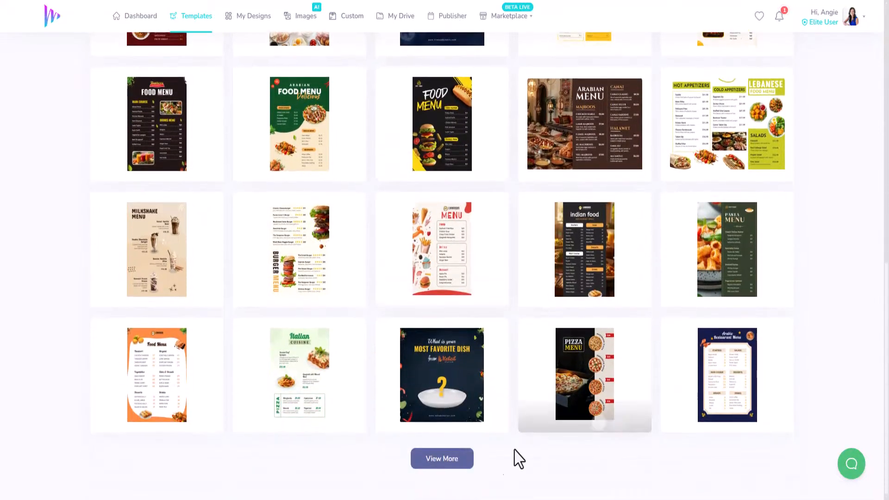
- Load more restaurant templates and preview the Restaurant Business Bundle, closing the preview when done
{"action": "left_click", "coordinate": [458, 461]}
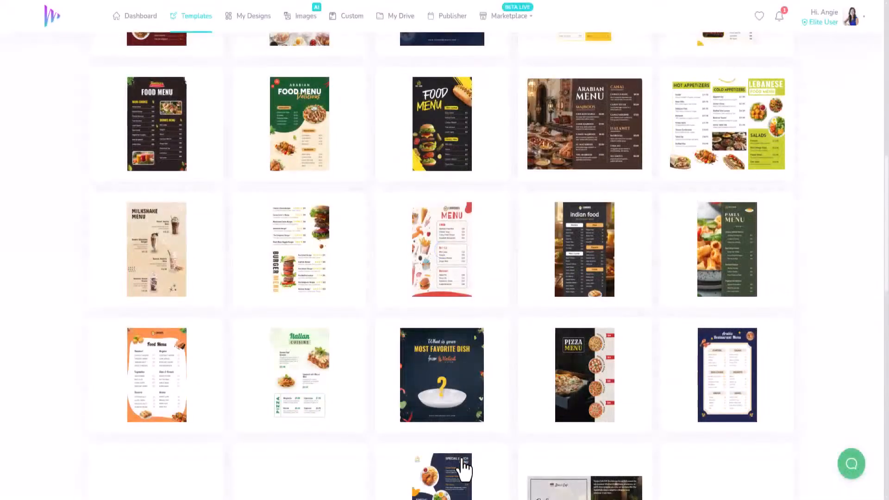
{"action": "scroll", "coordinate": [444, 367], "scroll_direction": "down", "scroll_amount": 6}
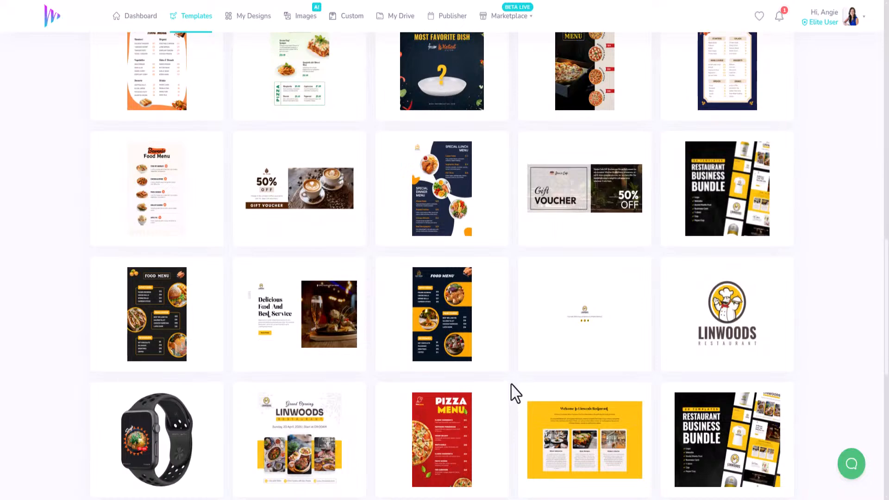
{"action": "scroll", "coordinate": [515, 394], "scroll_direction": "down", "scroll_amount": 6}
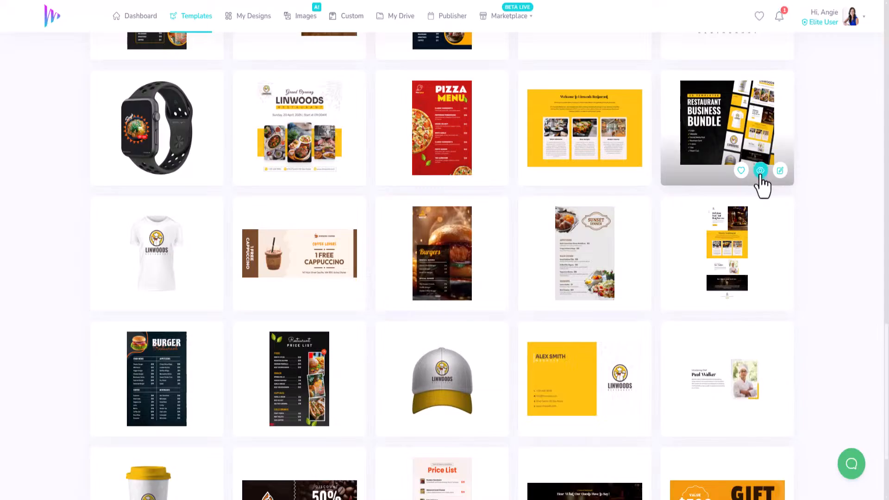
{"action": "left_click", "coordinate": [759, 171]}
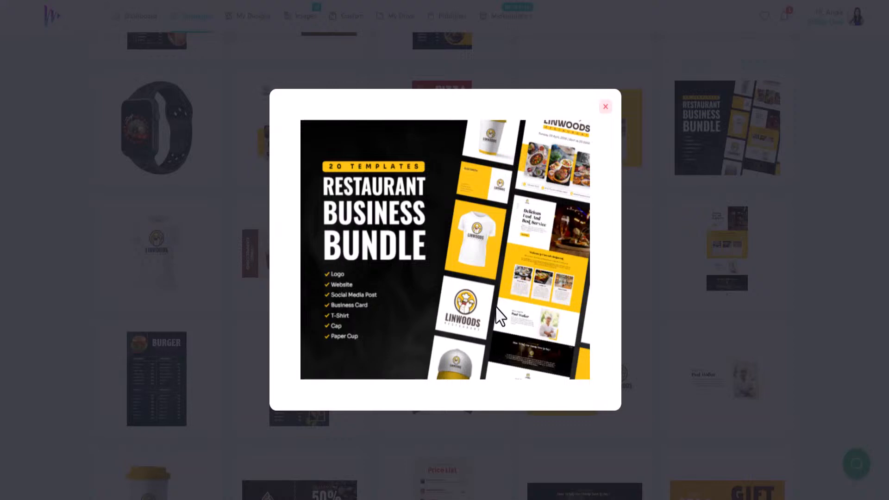
{"action": "left_click", "coordinate": [605, 108]}
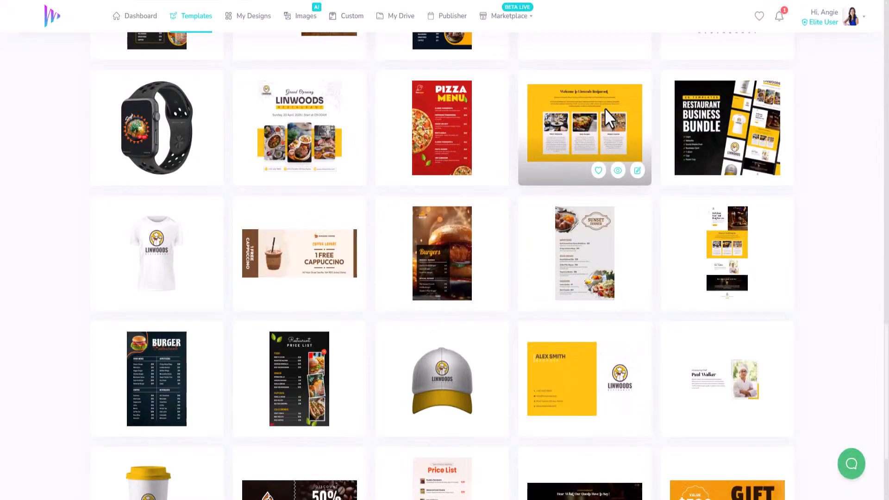
- Look through the remaining loaded restaurant templates, load another batch and examine its signboard, menu and social post designs
{"action": "scroll", "coordinate": [540, 243], "scroll_direction": "down", "scroll_amount": 3}
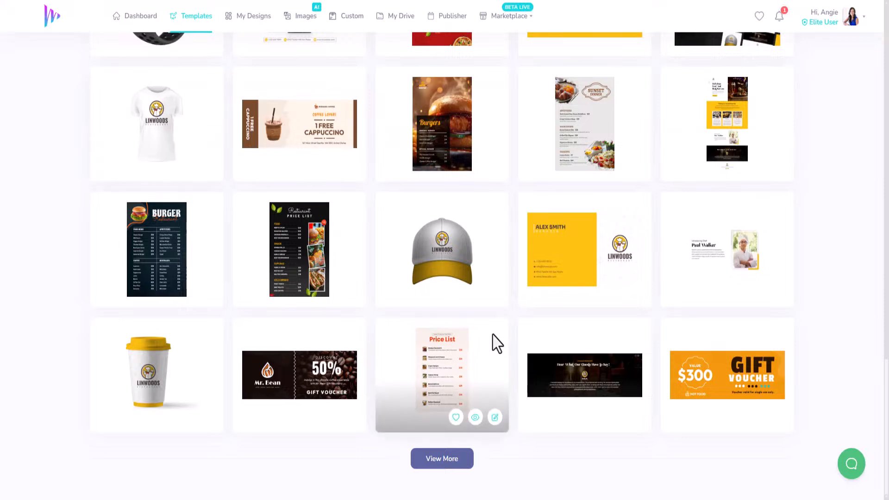
{"action": "scroll", "coordinate": [497, 344], "scroll_direction": "up", "scroll_amount": 6}
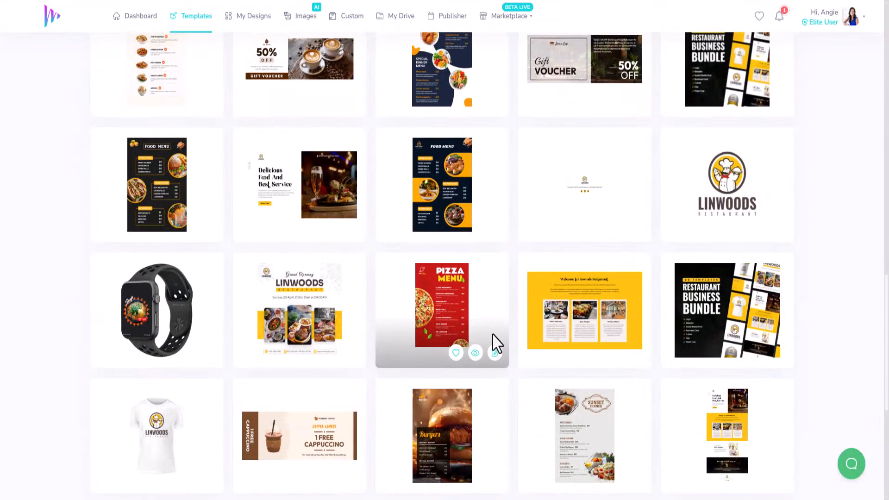
{"action": "scroll", "coordinate": [491, 366], "scroll_direction": "down", "scroll_amount": 6}
{"action": "left_click", "coordinate": [450, 461]}
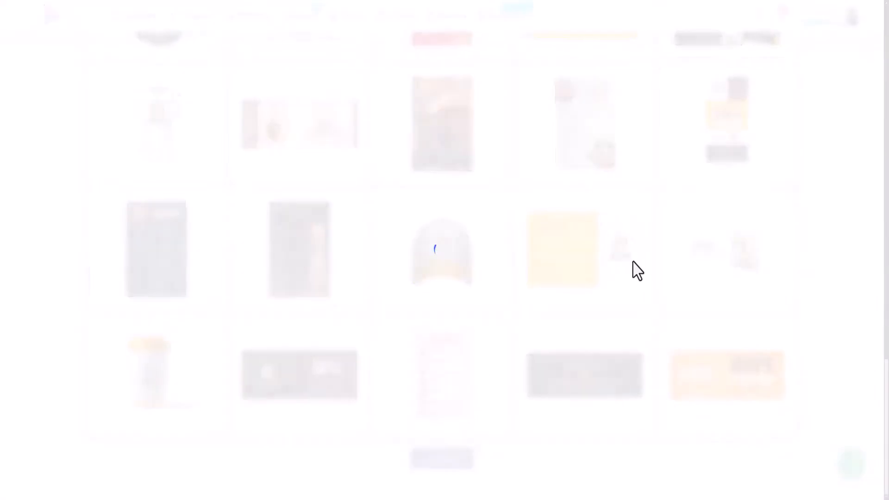
{"action": "scroll", "coordinate": [588, 283], "scroll_direction": "down", "scroll_amount": 6}
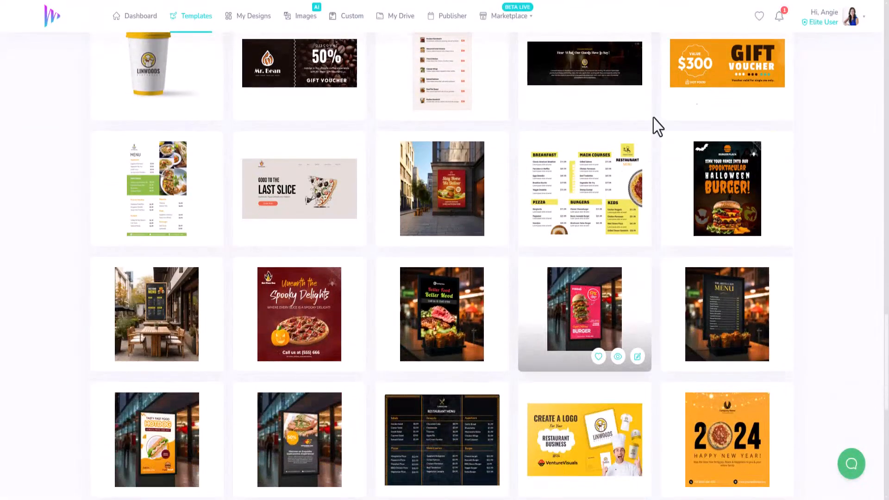
{"action": "scroll", "coordinate": [275, 324], "scroll_direction": "down", "scroll_amount": 4}
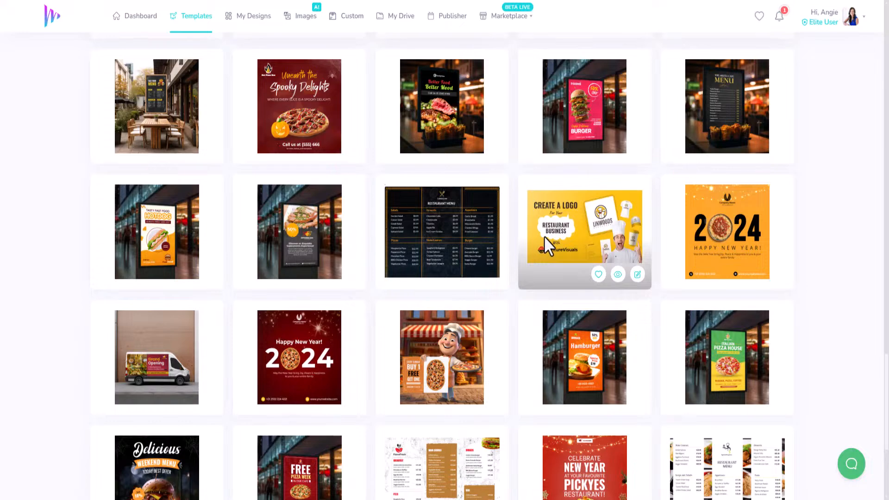
{"action": "scroll", "coordinate": [543, 236], "scroll_direction": "down", "scroll_amount": 4}
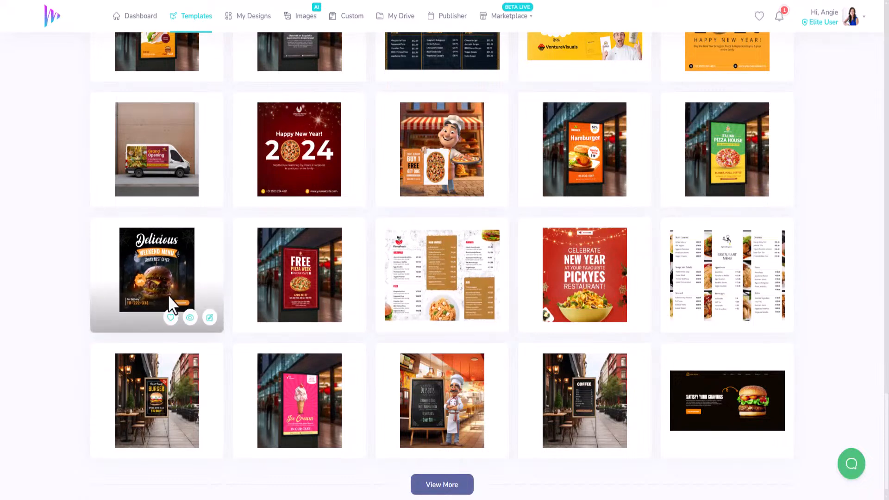
- Open the "Delicious Weekend Menu" burger template for editing and look over the whole design
{"action": "left_click", "coordinate": [209, 319]}
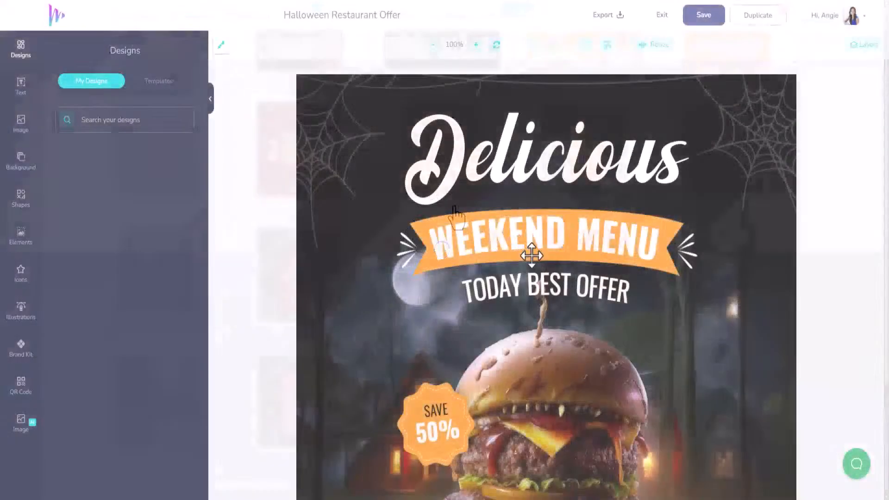
{"action": "scroll", "coordinate": [528, 253], "scroll_direction": "down", "scroll_amount": 3}
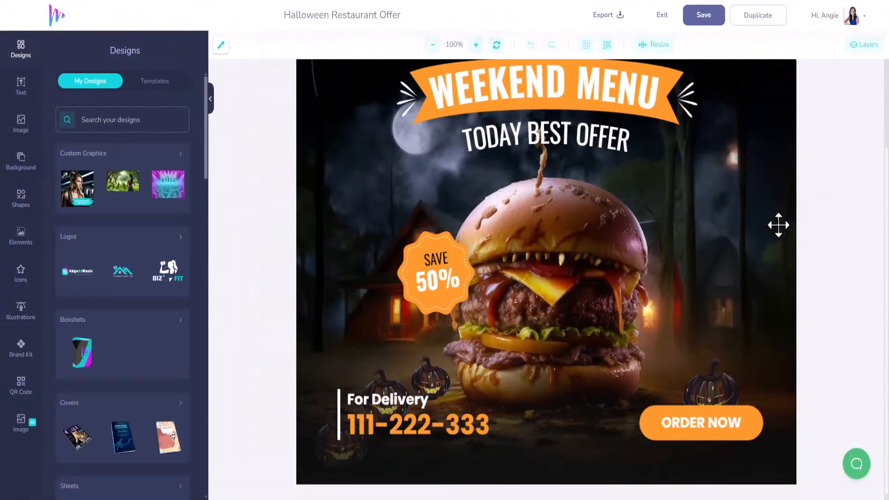
{"action": "scroll", "coordinate": [627, 264], "scroll_direction": "up", "scroll_amount": 3}
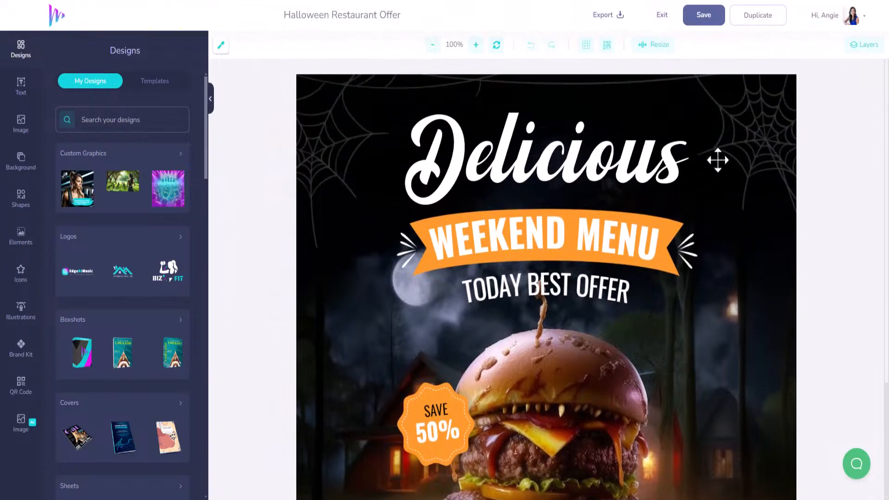
- Delete the faint spider web image from the upper part of the design
{"action": "left_click", "coordinate": [736, 145]}
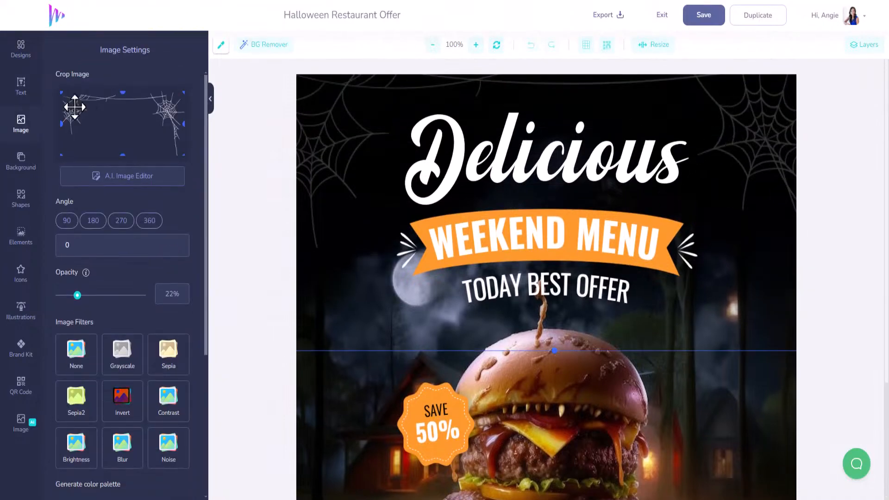
{"action": "left_click", "coordinate": [439, 165]}
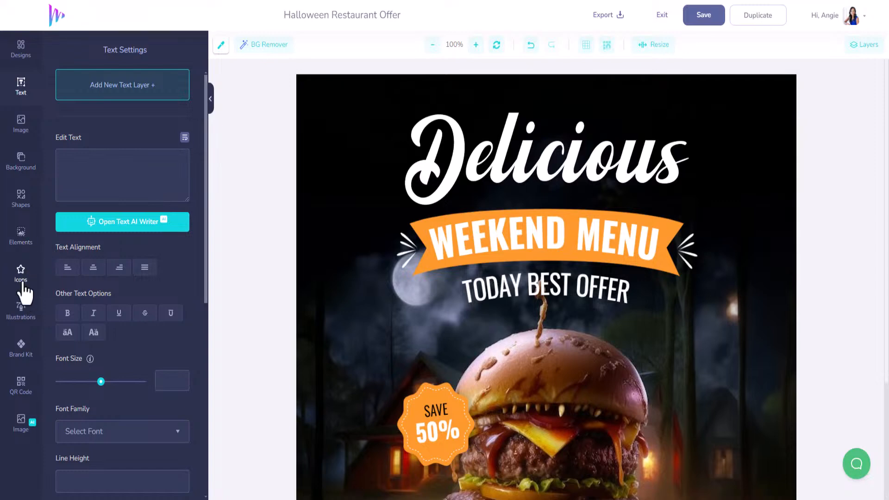
- Remove the background from the burger image with the A.I. Image Editor and apply the cutout to the design
{"action": "scroll", "coordinate": [349, 202], "scroll_direction": "down", "scroll_amount": 3}
{"action": "left_click", "coordinate": [329, 238]}
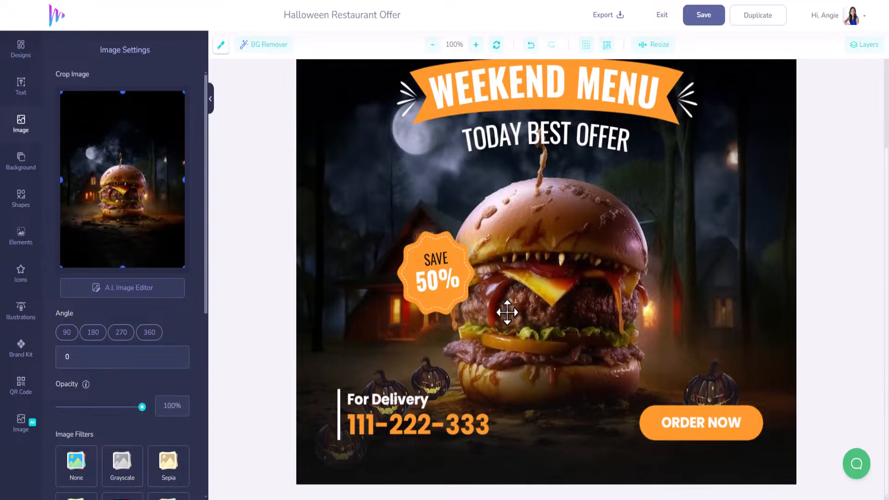
{"action": "scroll", "coordinate": [507, 311], "scroll_direction": "up", "scroll_amount": 1}
{"action": "scroll", "coordinate": [506, 312], "scroll_direction": "up", "scroll_amount": 2}
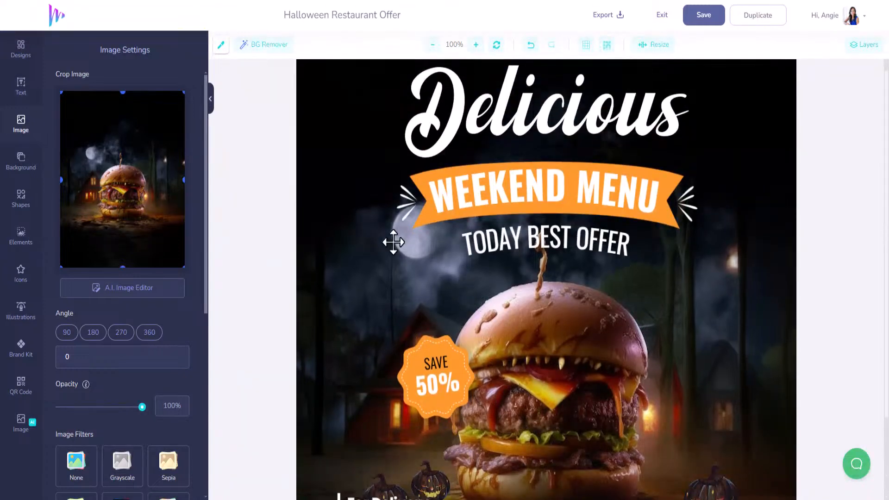
{"action": "left_click", "coordinate": [149, 288]}
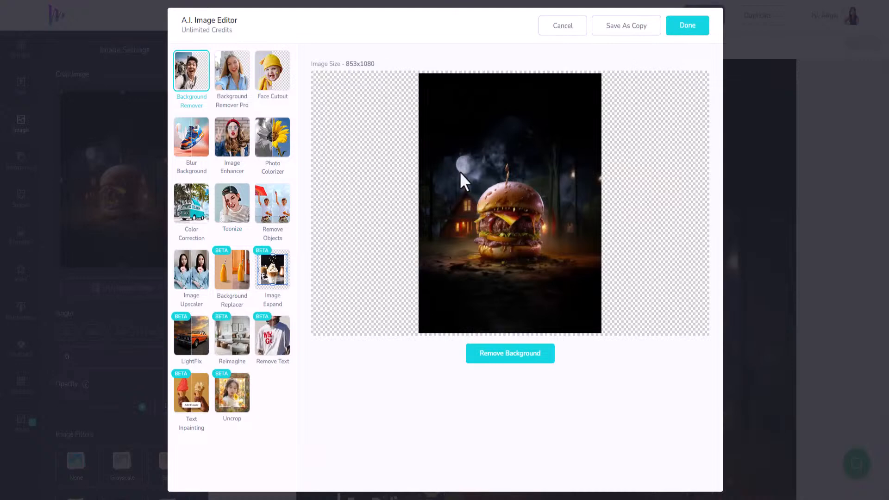
{"action": "left_click", "coordinate": [531, 352]}
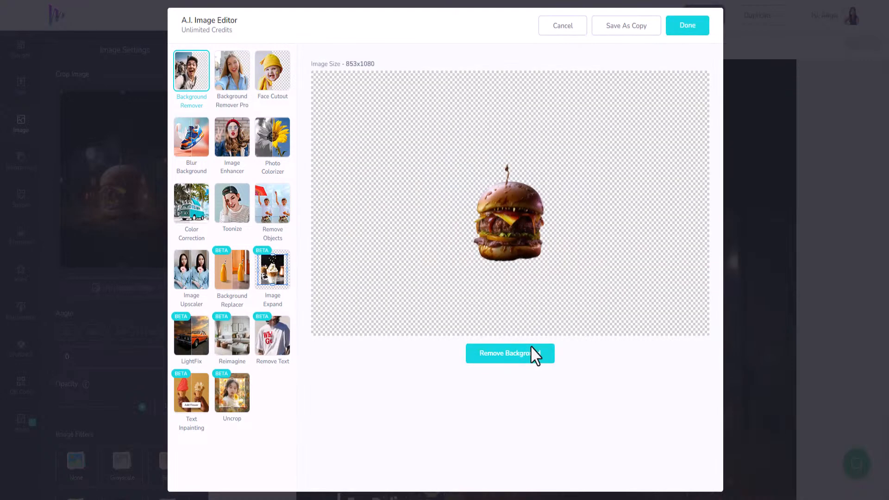
{"action": "left_click", "coordinate": [693, 29]}
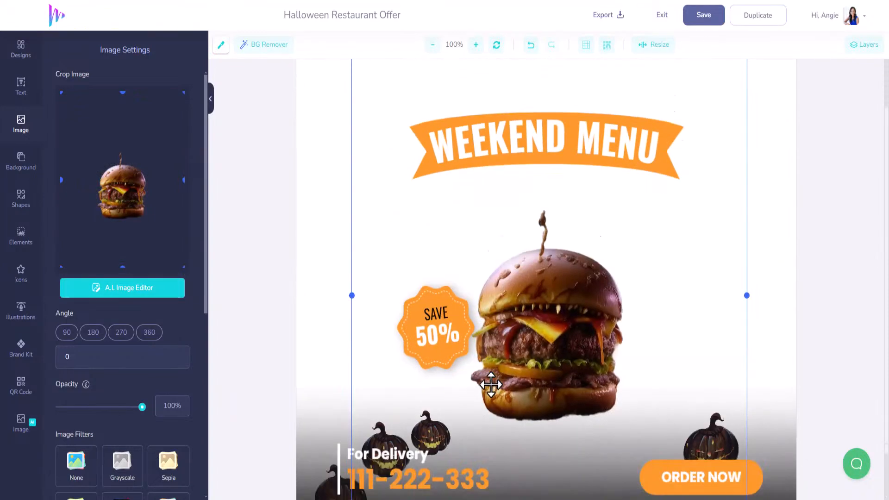
- Enlarge the burger cutout and move it to the middle of the canvas, just below the WEEKEND MENU ribbon
{"action": "scroll", "coordinate": [490, 384], "scroll_direction": "down", "scroll_amount": 1}
{"action": "scroll", "coordinate": [559, 338], "scroll_direction": "up", "scroll_amount": 3}
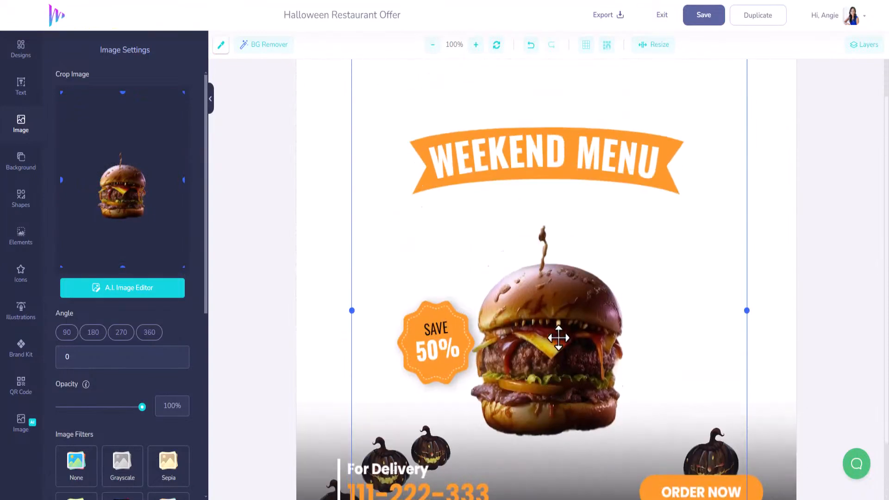
{"action": "left_click_drag", "start_coordinate": [352, 111], "coordinate": [224, 29]}
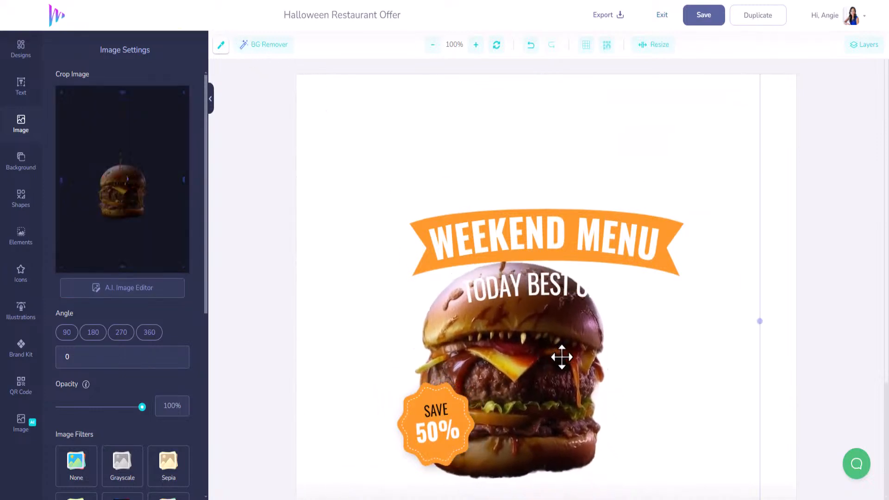
{"action": "left_click_drag", "start_coordinate": [559, 353], "coordinate": [582, 363]}
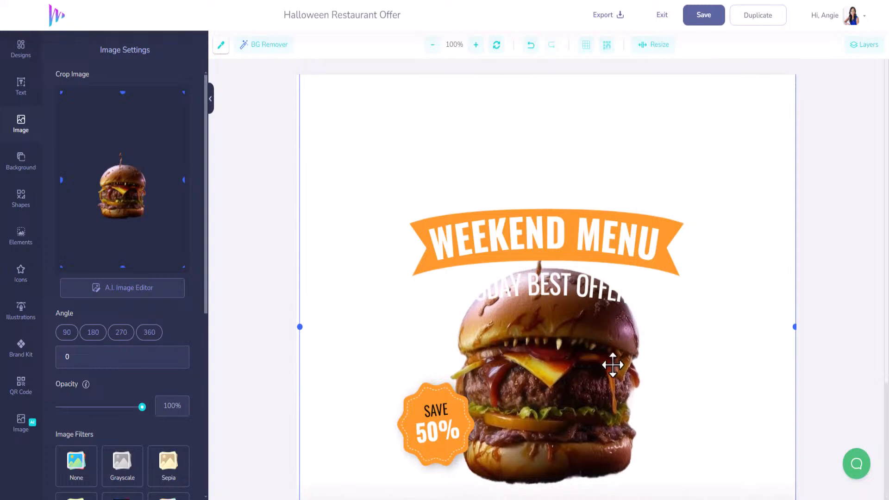
- Move the burger cutout slightly lower beneath the WEEKEND MENU ribbon
{"action": "left_click_drag", "start_coordinate": [575, 341], "coordinate": [579, 383]}
{"action": "scroll", "coordinate": [610, 472], "scroll_direction": "down", "scroll_amount": 3}
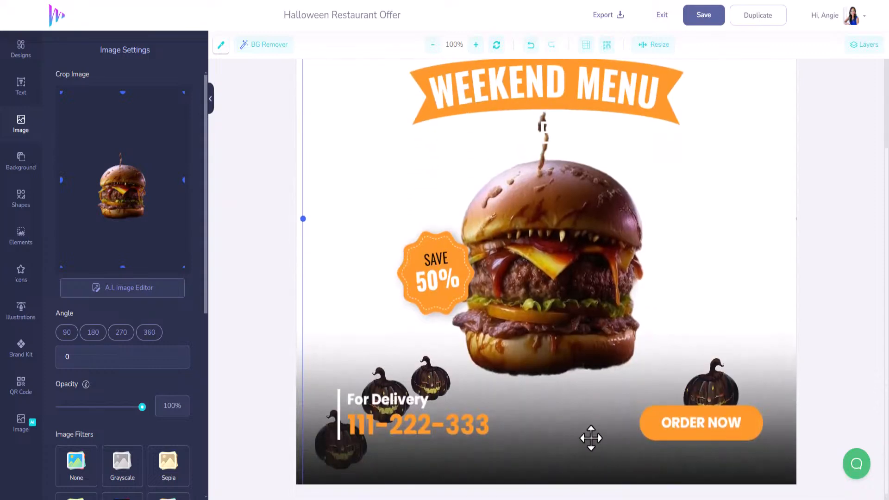
- Show the design's layers and delete the lowest pumpkin image, beside the 111-222-333 text
{"action": "left_click", "coordinate": [428, 379]}
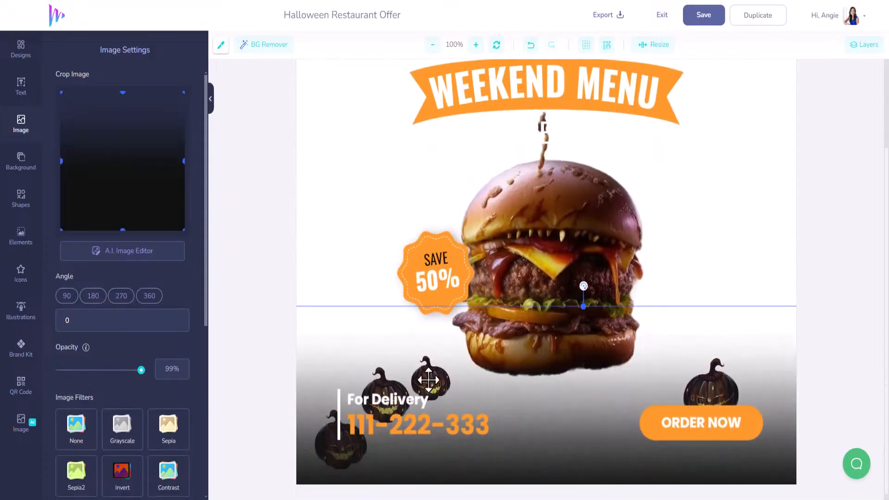
{"action": "left_click", "coordinate": [866, 45]}
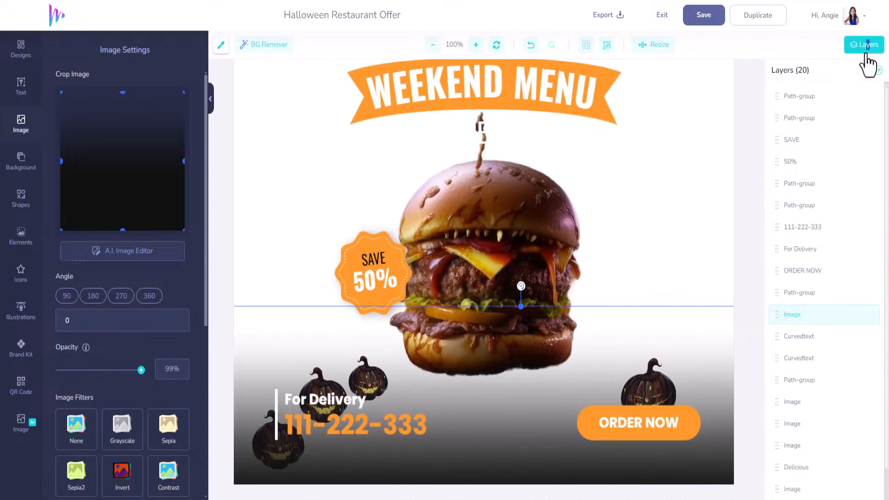
{"action": "scroll", "coordinate": [824, 407], "scroll_direction": "down", "scroll_amount": 1}
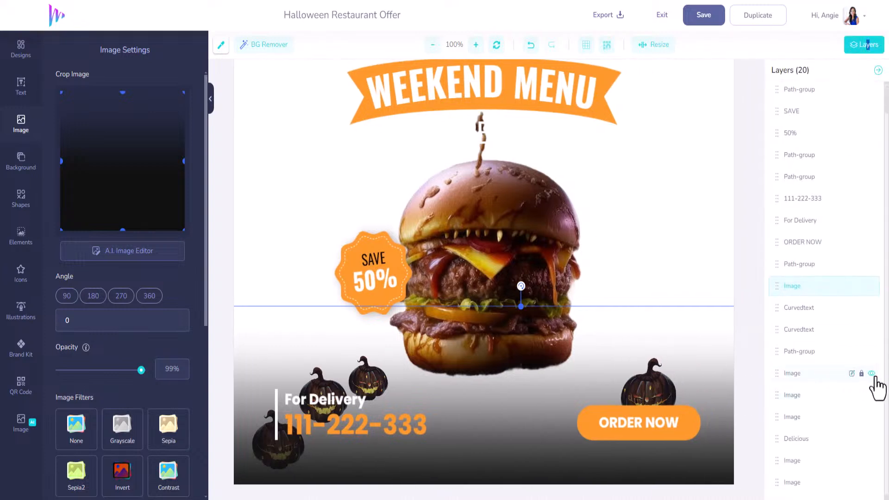
{"action": "left_click", "coordinate": [874, 379]}
{"action": "left_click", "coordinate": [872, 374]}
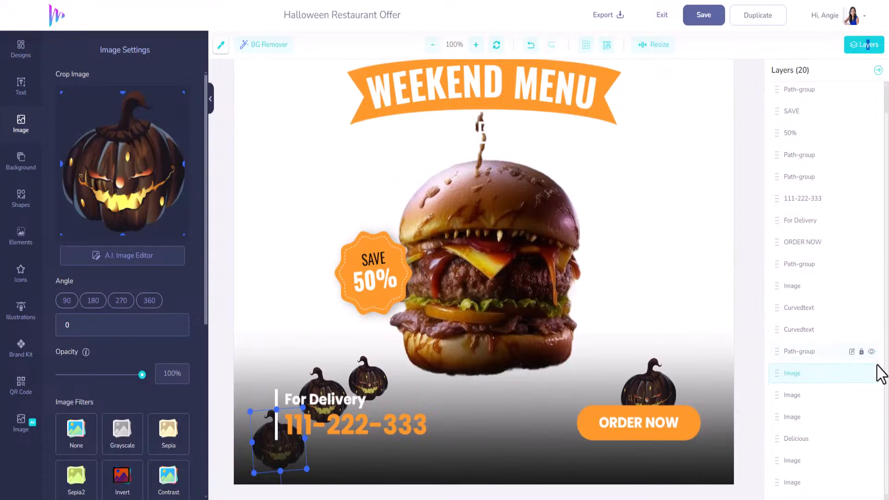
{"action": "left_click", "coordinate": [872, 374]}
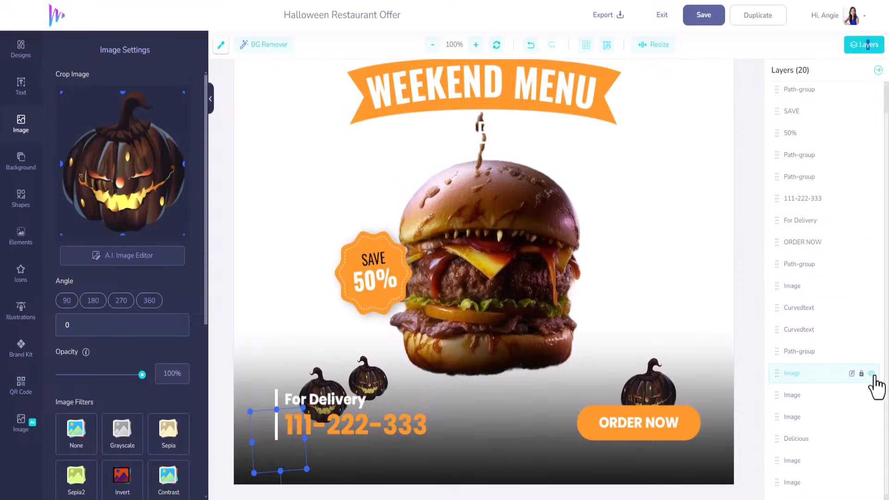
{"action": "left_click", "coordinate": [872, 374]}
{"action": "key", "text": "Delete"}
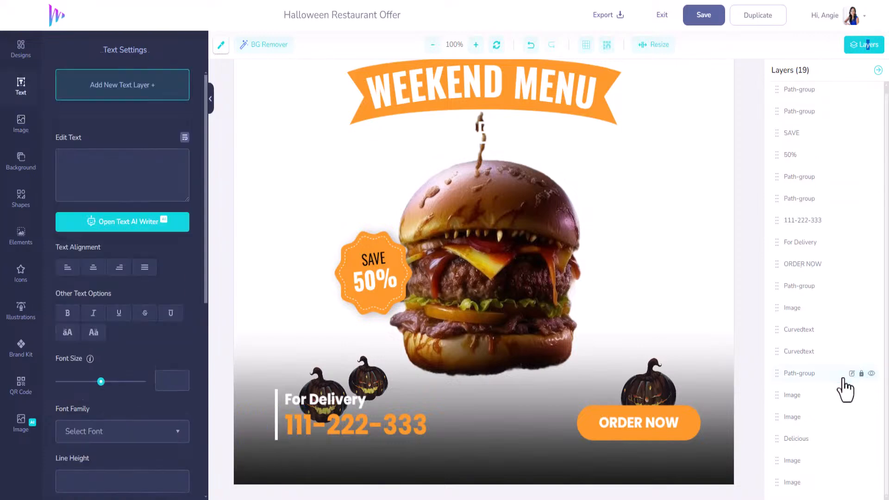
- Delete the remaining three pumpkin images, two near the For Delivery text and one behind ORDER NOW
{"action": "left_click", "coordinate": [871, 398]}
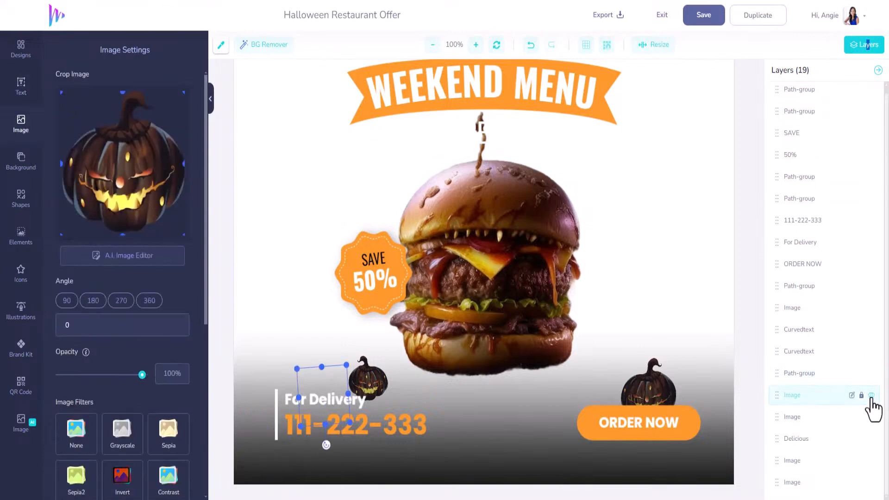
{"action": "key", "text": "Delete"}
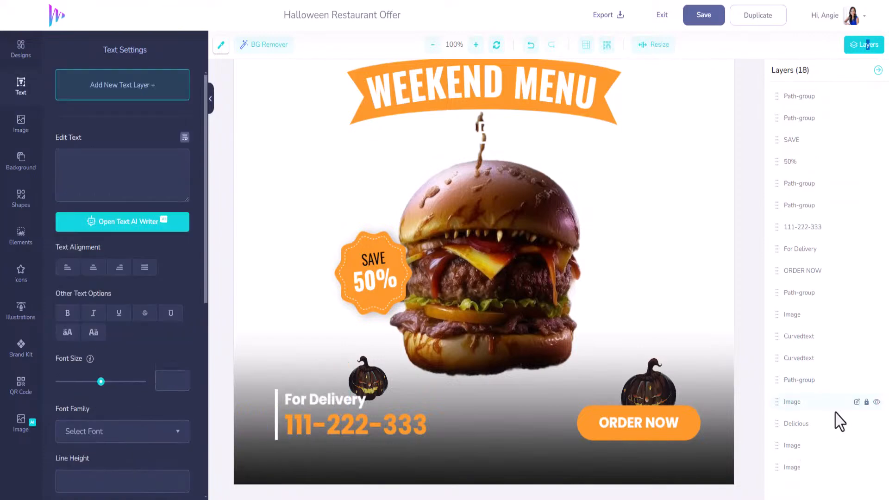
{"action": "left_click", "coordinate": [875, 403]}
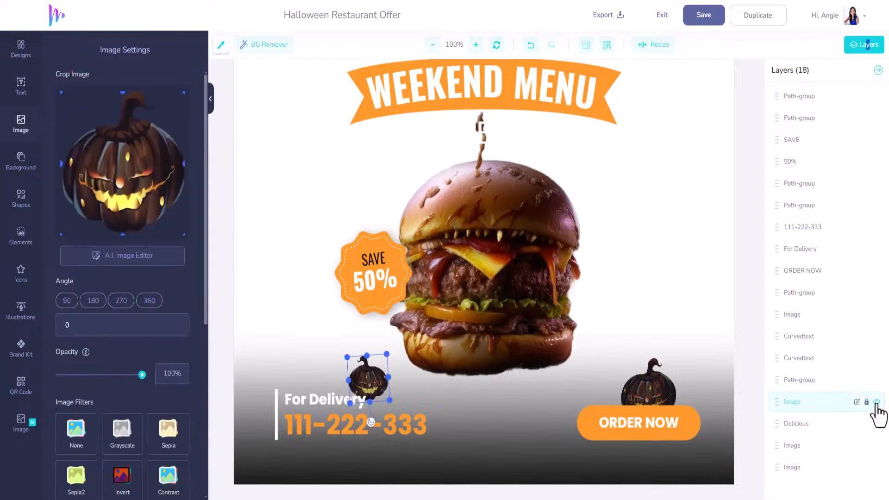
{"action": "key", "text": "Delete"}
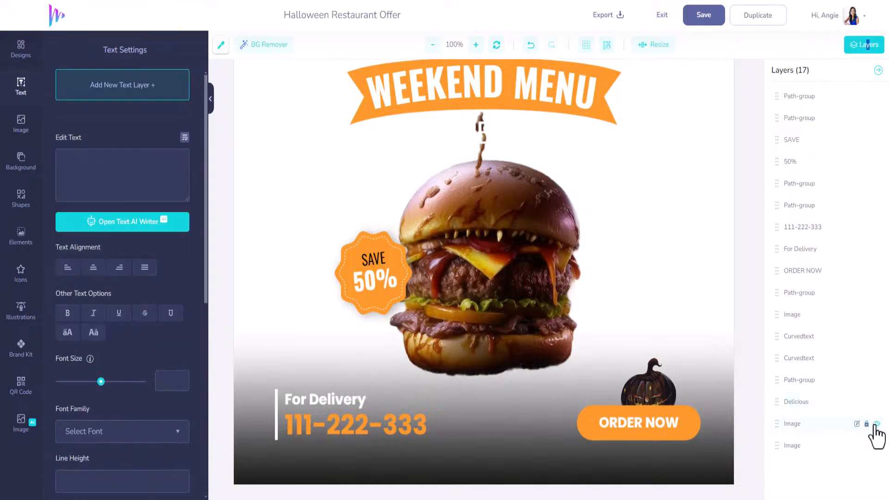
{"action": "left_click", "coordinate": [874, 425]}
{"action": "key", "text": "Delete"}
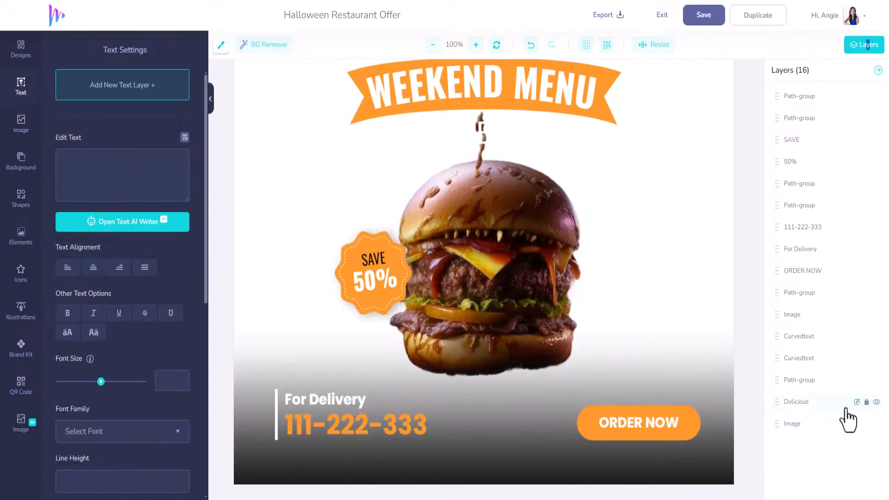
- Generate 4 variations of a square AI image from the prompt "restaurant"
{"action": "scroll", "coordinate": [555, 341], "scroll_direction": "up", "scroll_amount": 3}
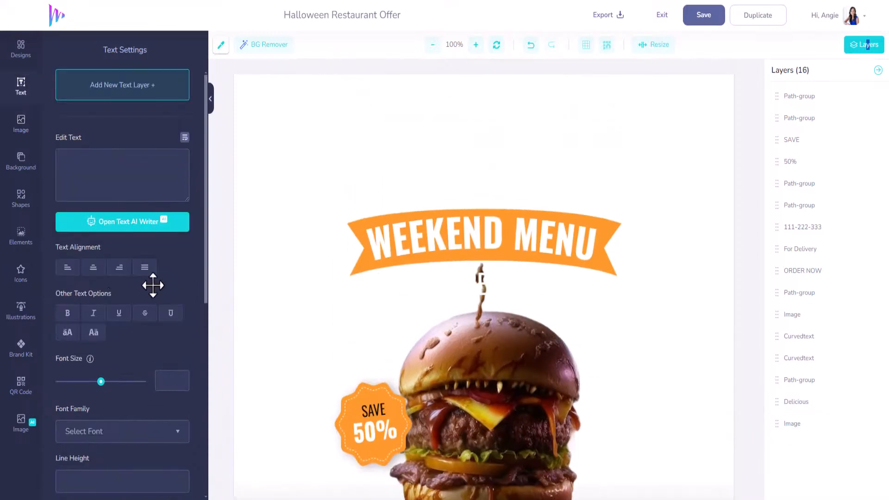
{"action": "left_click", "coordinate": [22, 422]}
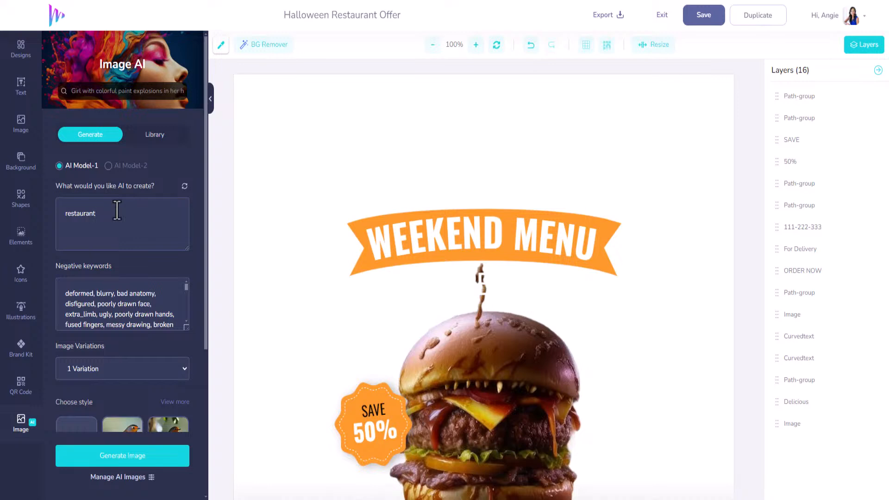
{"action": "scroll", "coordinate": [115, 296], "scroll_direction": "down", "scroll_amount": 5}
{"action": "scroll", "coordinate": [132, 365], "scroll_direction": "down", "scroll_amount": 4}
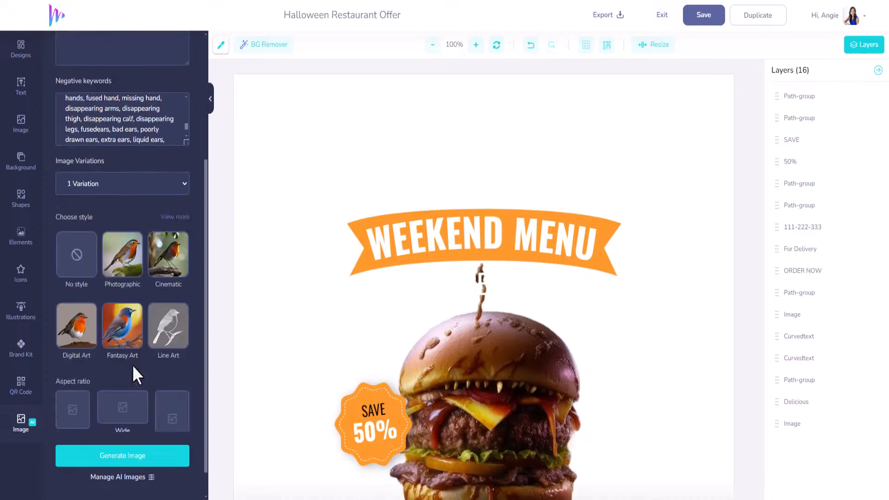
{"action": "left_click", "coordinate": [108, 157]}
{"action": "left_click", "coordinate": [101, 208]}
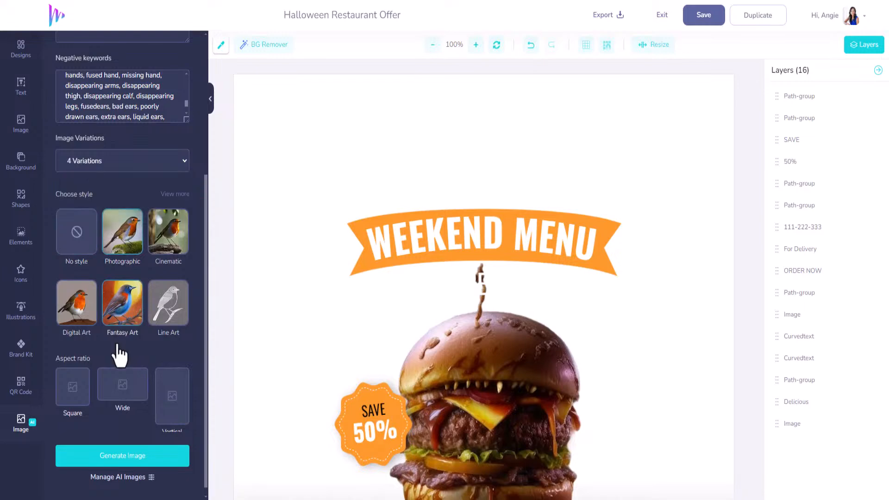
{"action": "left_click", "coordinate": [74, 386]}
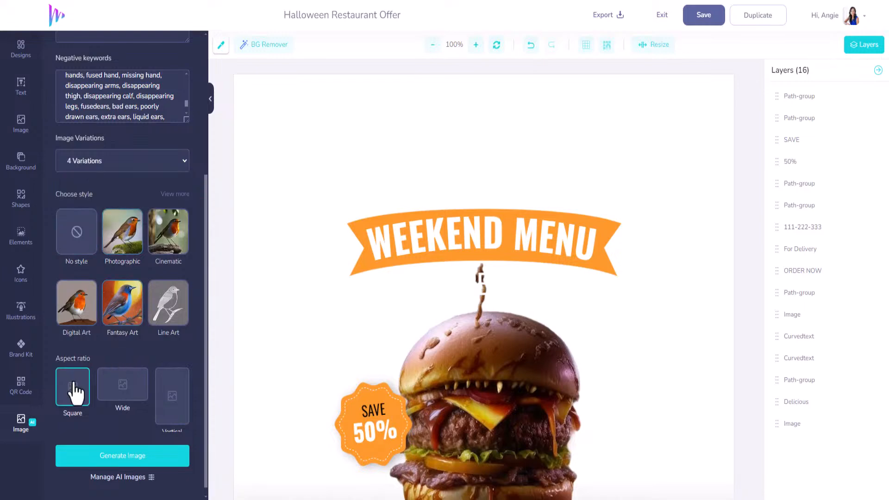
{"action": "left_click", "coordinate": [133, 456]}
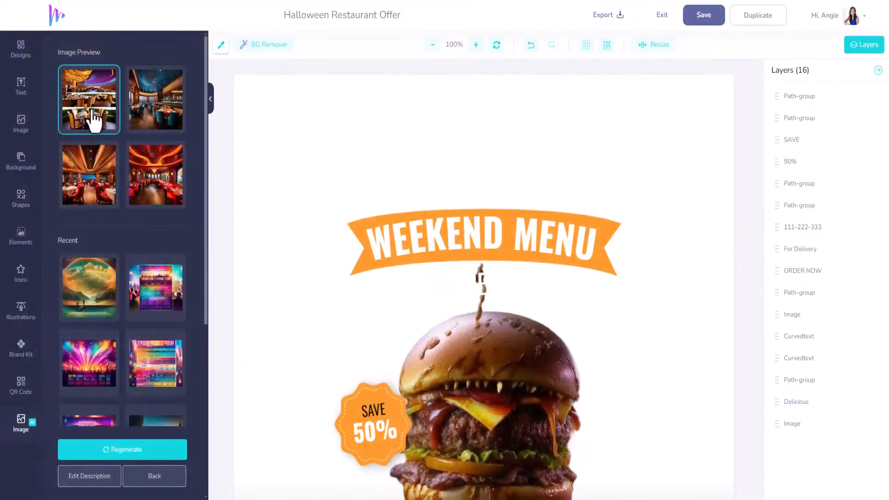
- Try the generated restaurant images with the purple ceiling and the draped golden ceiling on the canvas, removing each one
{"action": "left_click", "coordinate": [94, 115]}
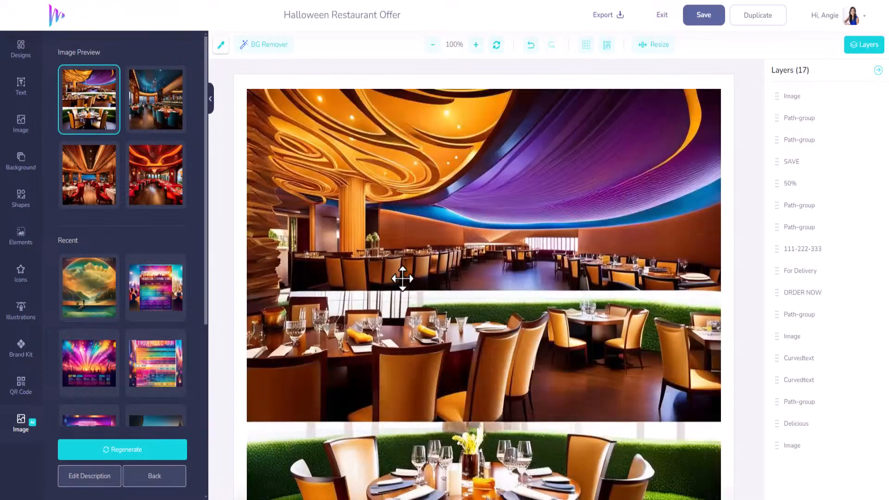
{"action": "left_click", "coordinate": [404, 273]}
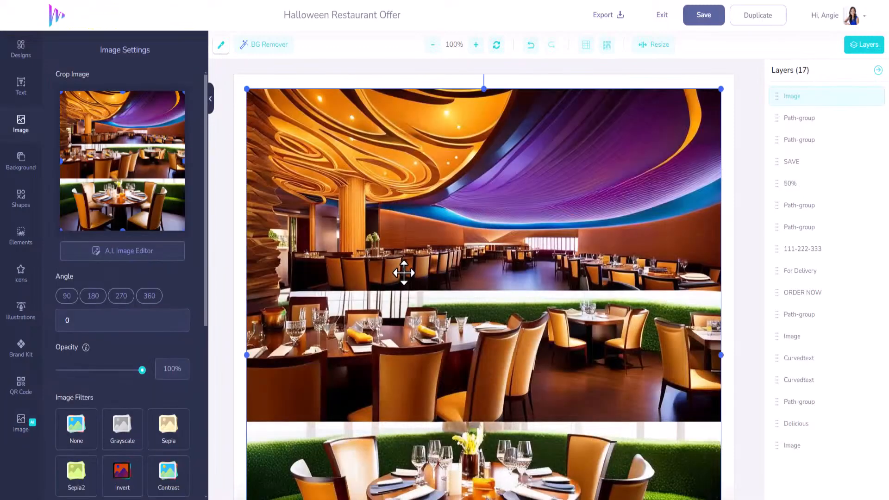
{"action": "key", "text": "Delete"}
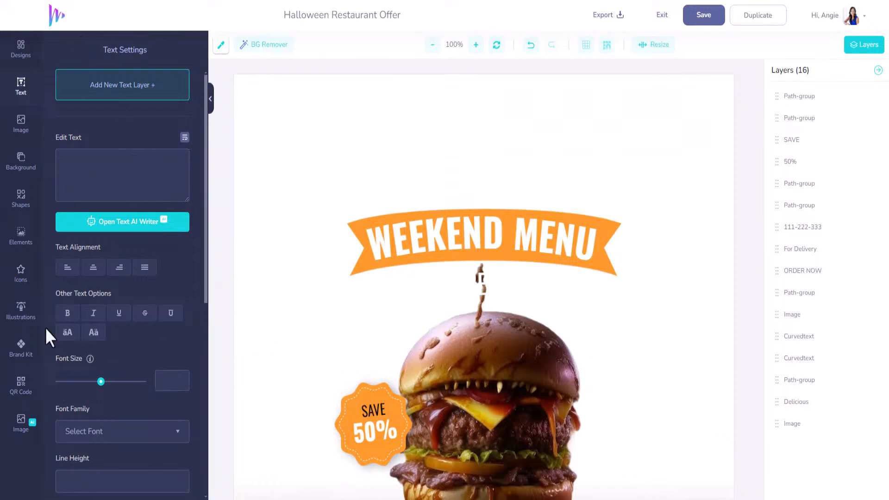
{"action": "left_click", "coordinate": [19, 425]}
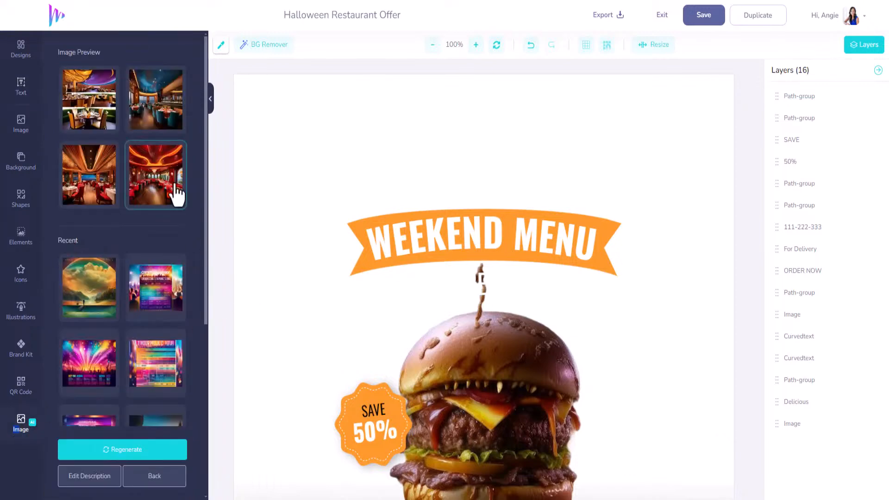
{"action": "left_click", "coordinate": [109, 193]}
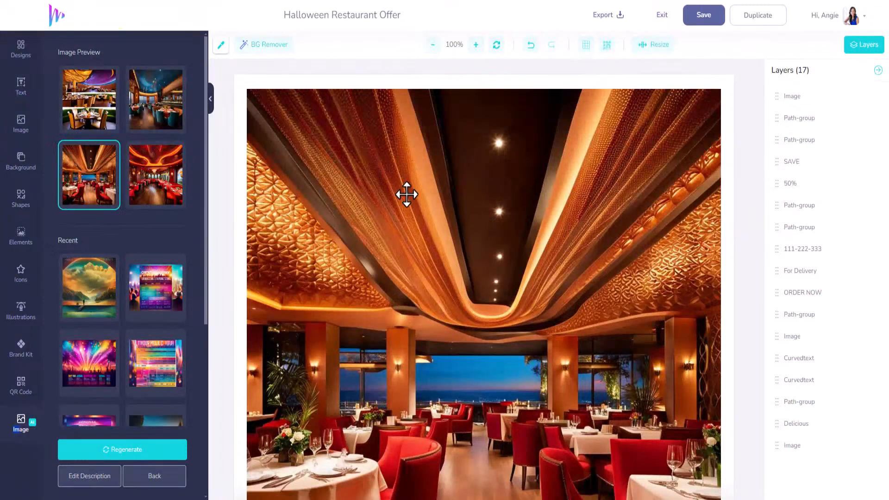
{"action": "scroll", "coordinate": [422, 199], "scroll_direction": "down", "scroll_amount": 3}
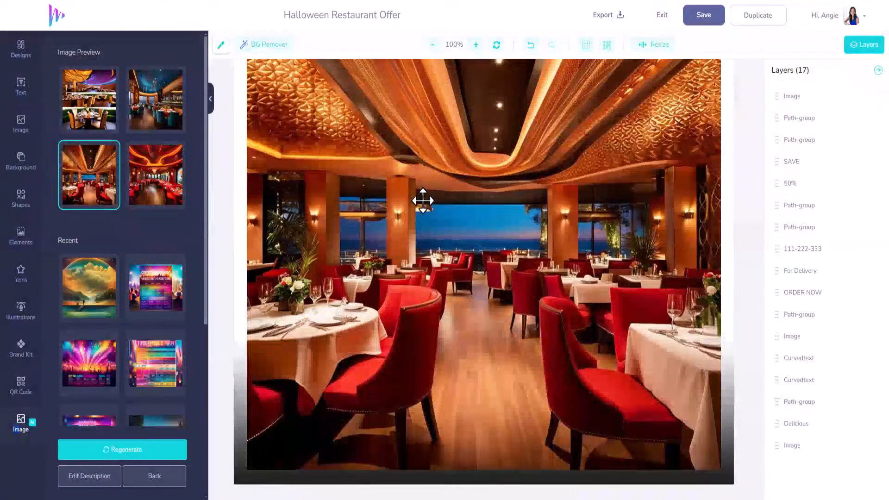
{"action": "left_click", "coordinate": [422, 230]}
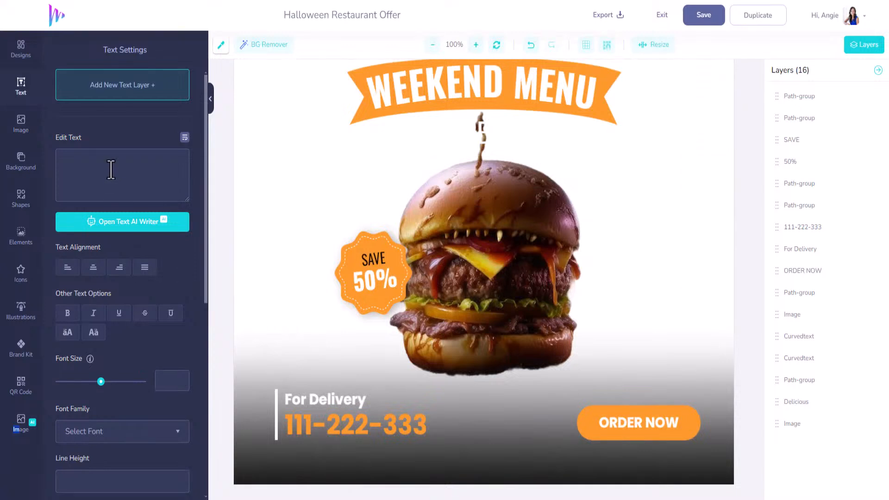
- Add the generated red restaurant interior to the canvas and leave out the blue-ceilinged variation by deleting it
{"action": "left_click", "coordinate": [21, 428]}
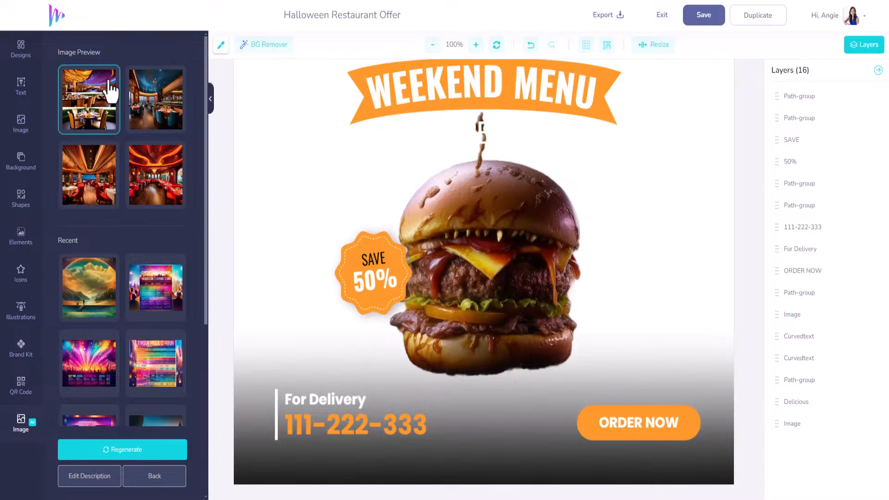
{"action": "left_click", "coordinate": [167, 112]}
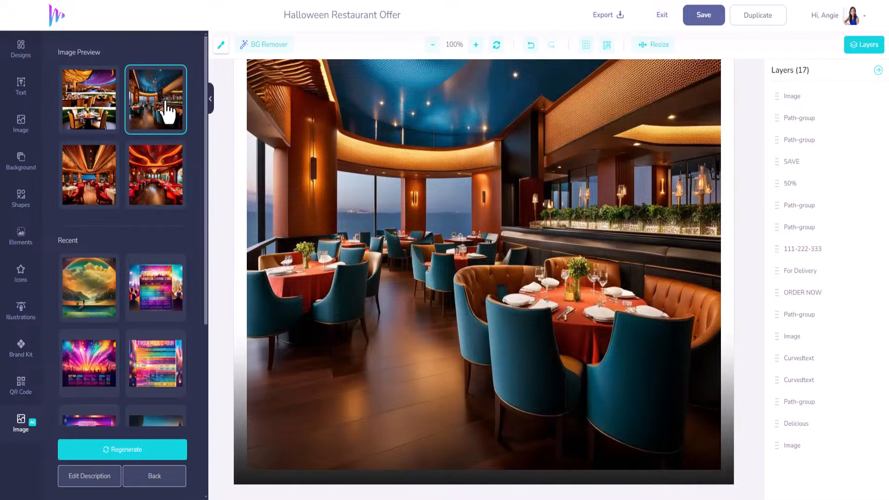
{"action": "left_click", "coordinate": [159, 199]}
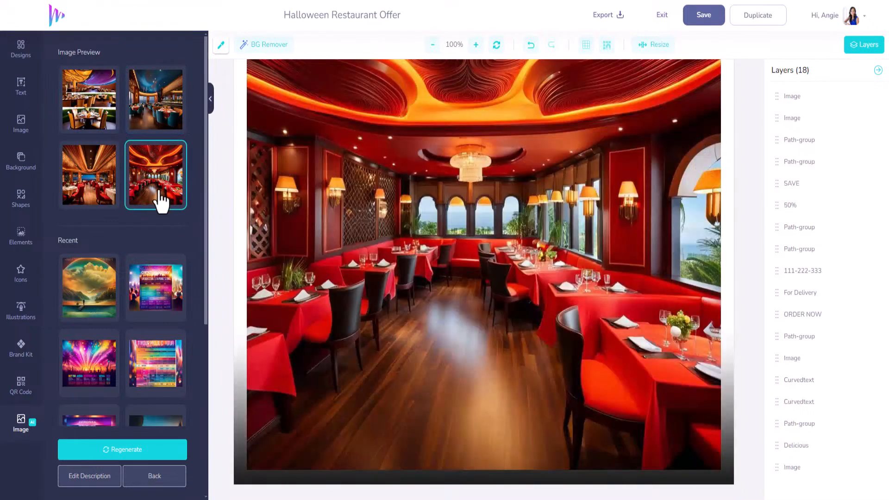
{"action": "left_click_drag", "start_coordinate": [425, 172], "coordinate": [425, 331]}
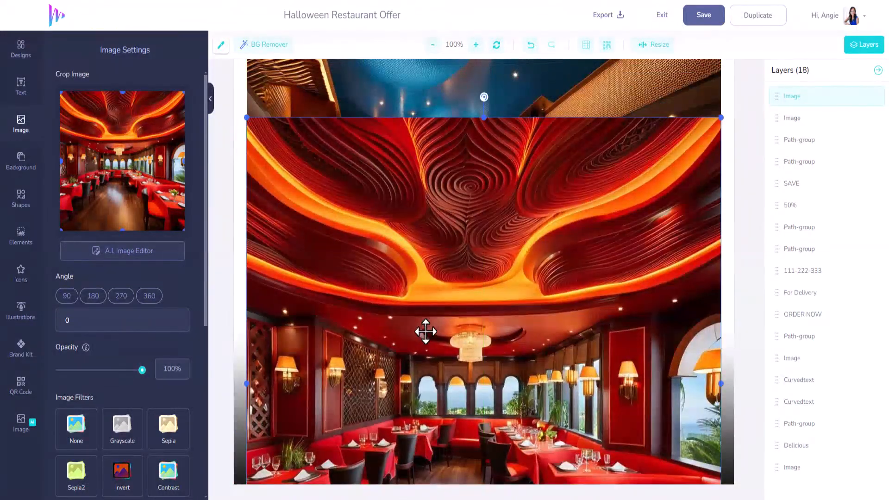
{"action": "left_click", "coordinate": [430, 98]}
{"action": "key", "text": "Delete"}
- Enlarge the red restaurant image to cover the whole canvas and move its layer to the bottom of the stack
{"action": "left_click_drag", "start_coordinate": [432, 242], "coordinate": [427, 183]}
{"action": "left_click", "coordinate": [432, 45]}
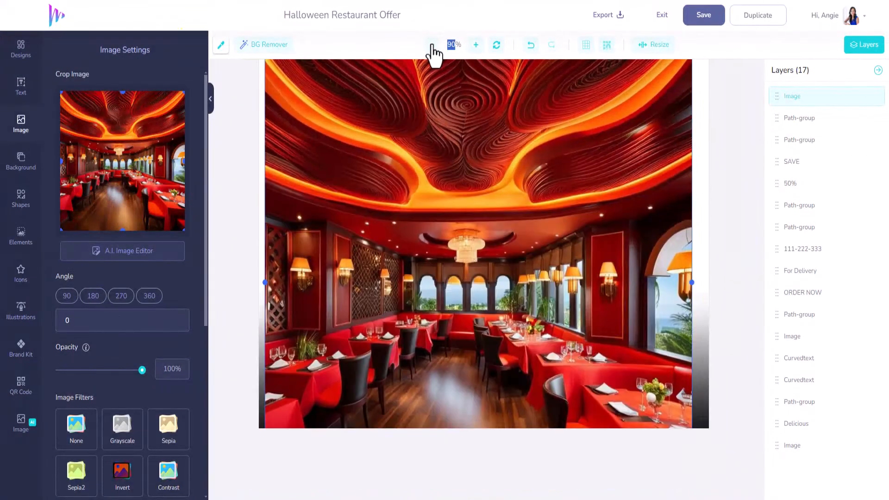
{"action": "double_click", "coordinate": [433, 45]}
{"action": "left_click_drag", "start_coordinate": [435, 227], "coordinate": [436, 152]}
{"action": "left_click_drag", "start_coordinate": [391, 289], "coordinate": [392, 268]}
{"action": "scroll", "coordinate": [418, 373], "scroll_direction": "up", "scroll_amount": 3}
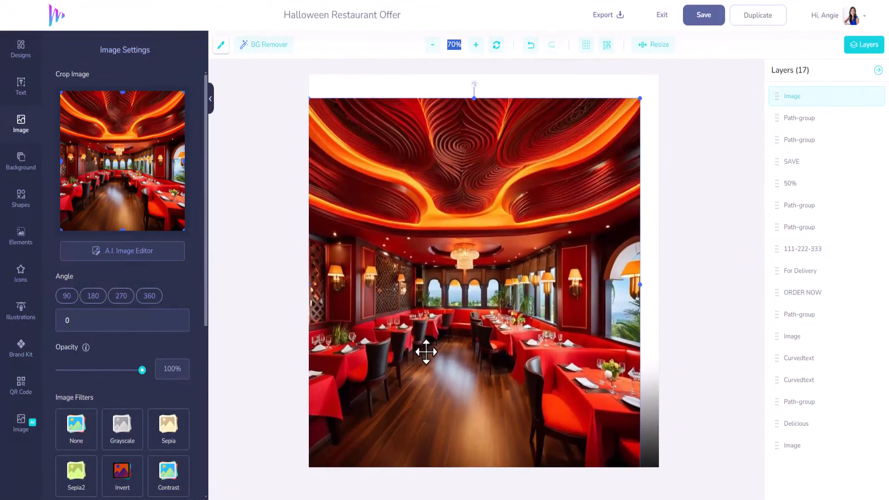
{"action": "left_click_drag", "start_coordinate": [640, 99], "coordinate": [659, 75]}
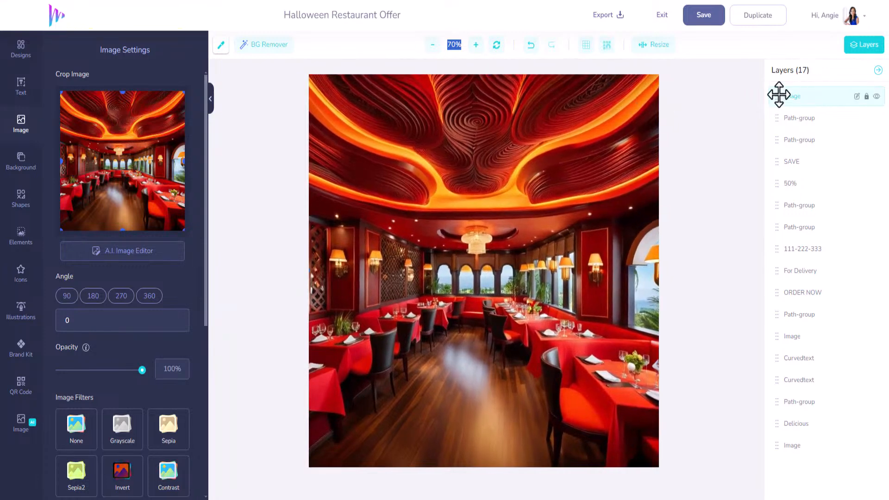
{"action": "left_click_drag", "start_coordinate": [780, 93], "coordinate": [790, 466]}
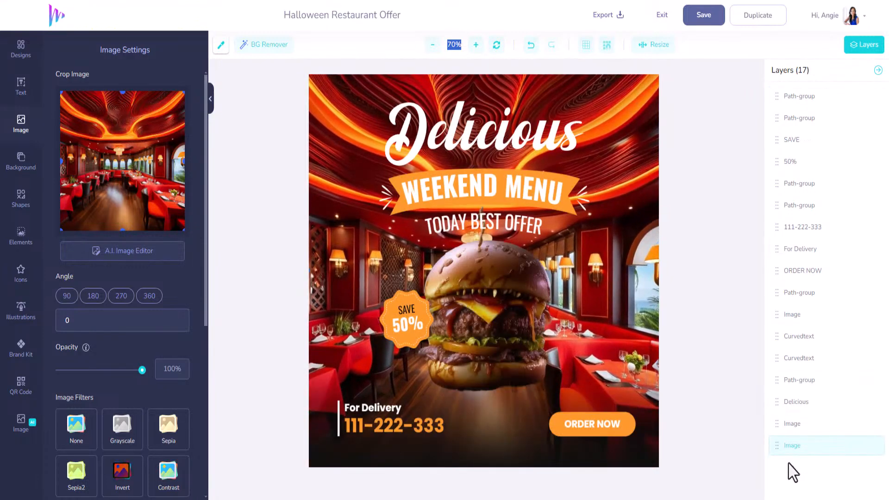
- Erase the skewer on top of the burger with the A.I. Image Editor's Remove Objects tool and apply the result
{"action": "left_click", "coordinate": [23, 167]}
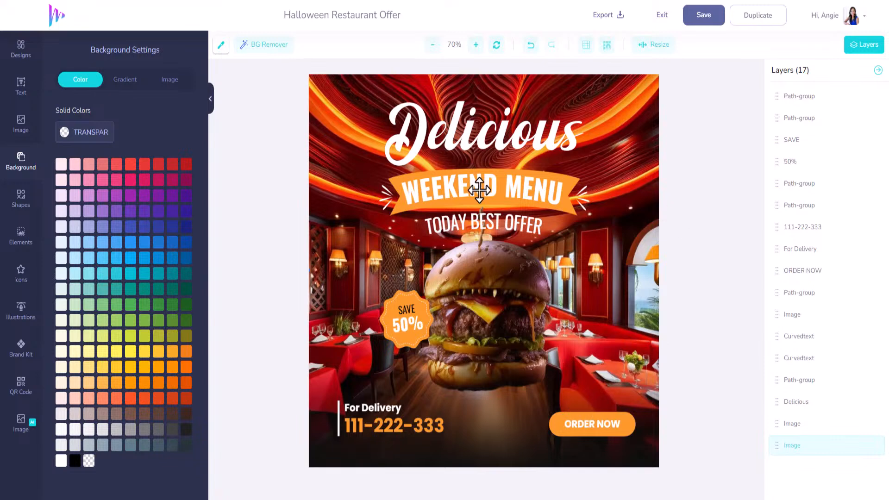
{"action": "left_click", "coordinate": [484, 275]}
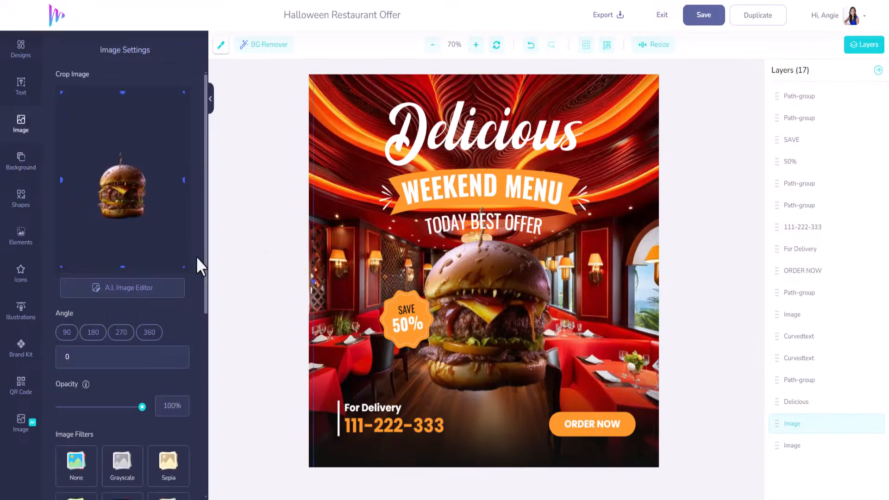
{"action": "left_click", "coordinate": [120, 291]}
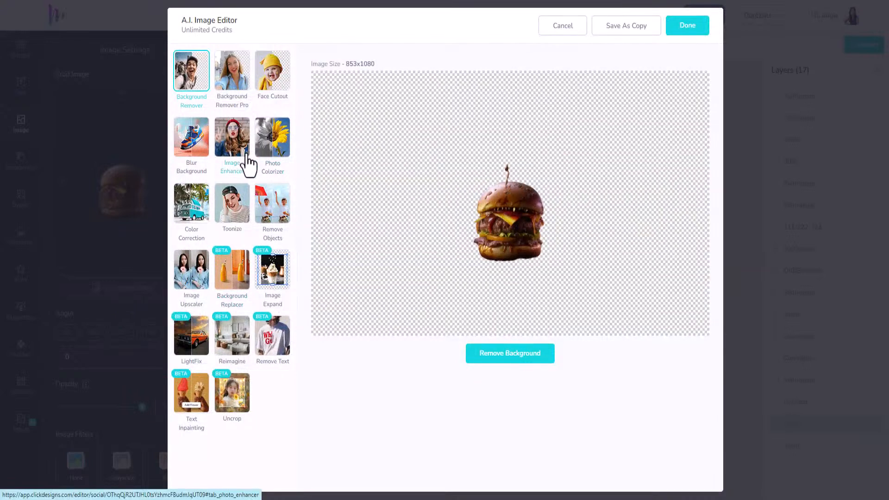
{"action": "left_click", "coordinate": [273, 203]}
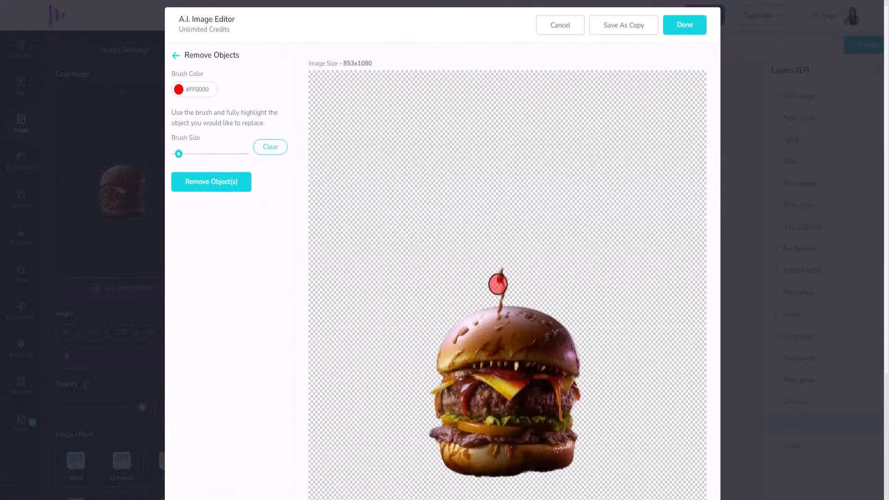
{"action": "mouse_move", "coordinate": [502, 295]}
{"action": "left_mouse_down"}
{"action": "mouse_move", "coordinate": [501, 273]}
{"action": "mouse_move", "coordinate": [503, 295]}
{"action": "left_mouse_up"}
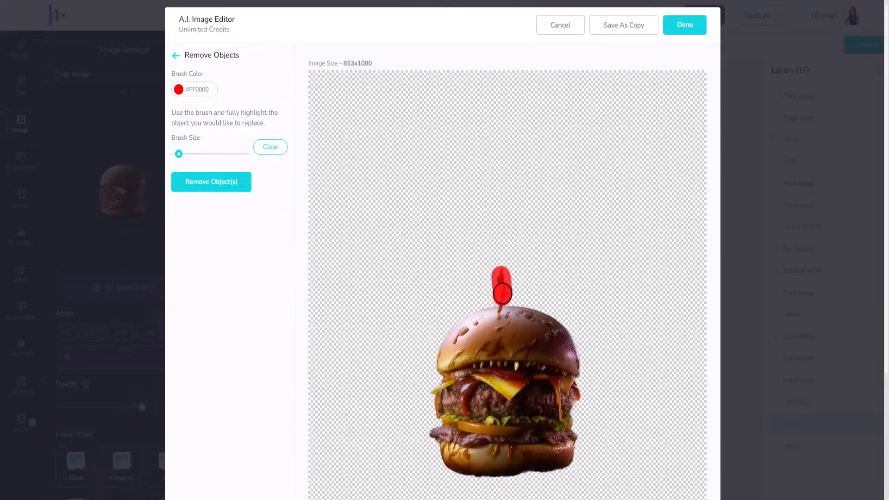
{"action": "left_click", "coordinate": [230, 179]}
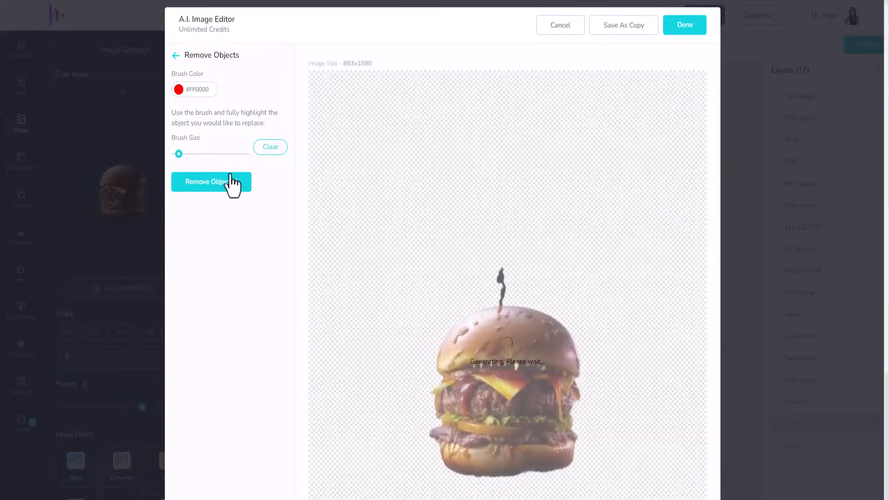
{"action": "left_click", "coordinate": [689, 29]}
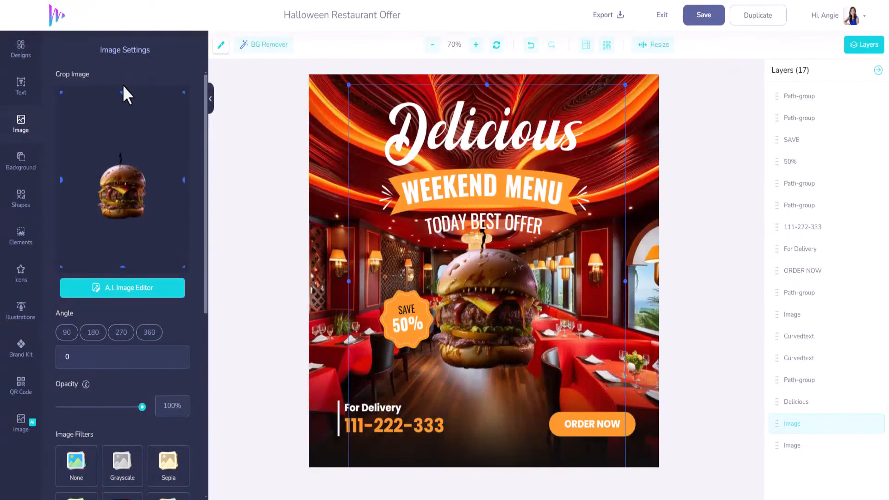
- Crop the burger image closely around the burger on all four sides, trimming the remaining mark above the bun
{"action": "left_click_drag", "start_coordinate": [121, 92], "coordinate": [118, 164]}
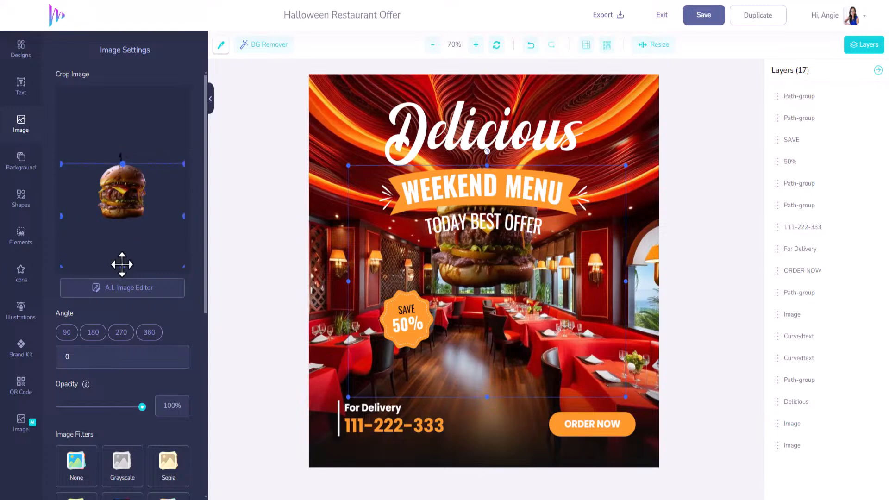
{"action": "left_click_drag", "start_coordinate": [121, 267], "coordinate": [121, 223]}
{"action": "left_click_drag", "start_coordinate": [184, 193], "coordinate": [150, 192]}
{"action": "left_click_drag", "start_coordinate": [61, 191], "coordinate": [96, 193]}
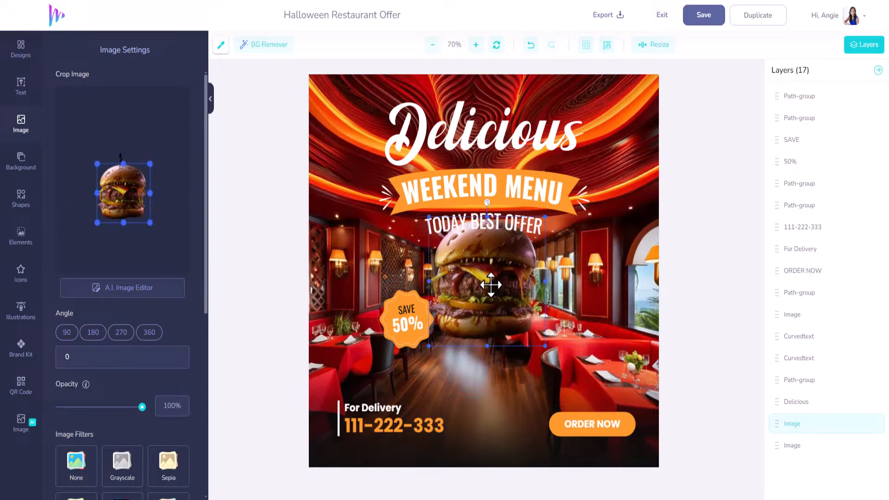
- Enlarge the cropped burger and position it in the middle of the canvas, just under the "TODAY BEST OFFER" text
{"action": "left_click_drag", "start_coordinate": [490, 283], "coordinate": [490, 312]}
{"action": "left_click_drag", "start_coordinate": [545, 383], "coordinate": [588, 402]}
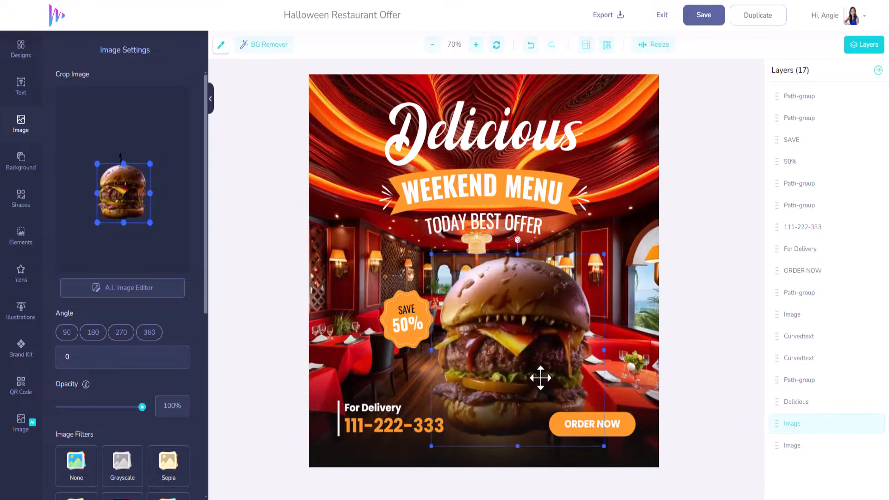
{"action": "left_click", "coordinate": [593, 375]}
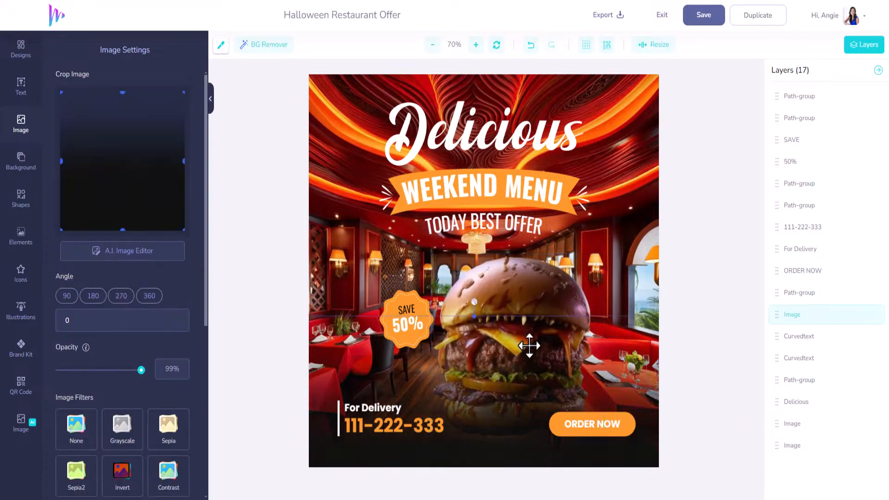
{"action": "left_click_drag", "start_coordinate": [528, 345], "coordinate": [547, 355]}
{"action": "left_click_drag", "start_coordinate": [537, 293], "coordinate": [509, 265]}
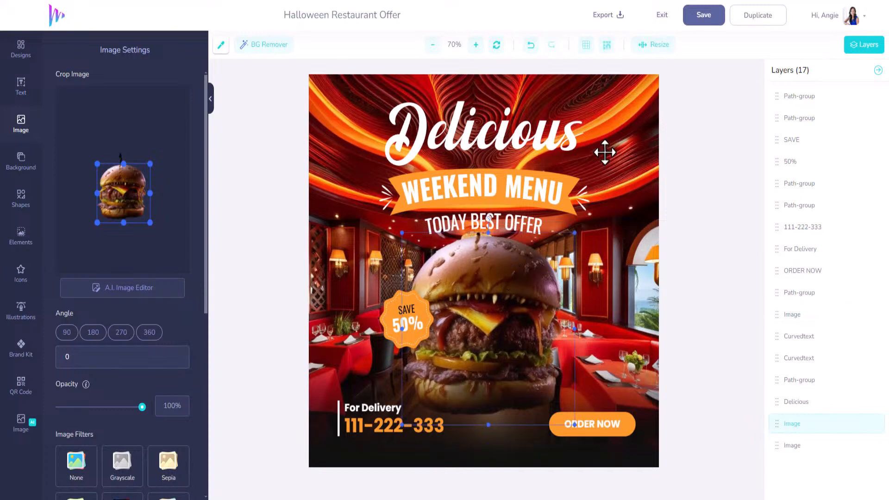
- Stretch the dark gradient image upward so its upper edge reaches the top bun of the burger
{"action": "left_click", "coordinate": [504, 447]}
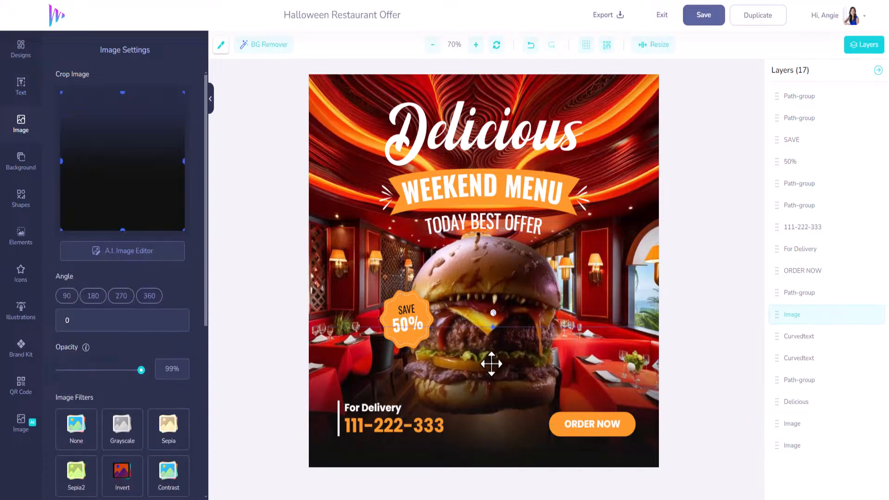
{"action": "left_click_drag", "start_coordinate": [493, 326], "coordinate": [473, 75]}
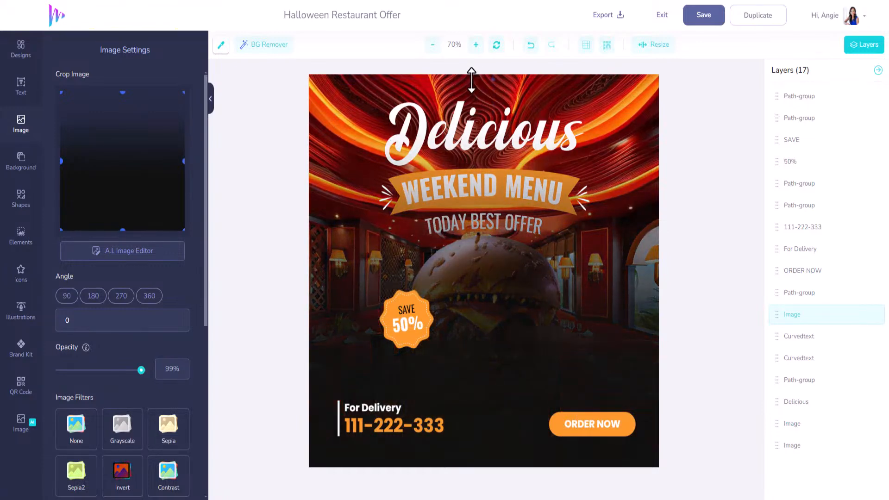
{"action": "left_click_drag", "start_coordinate": [471, 79], "coordinate": [492, 249]}
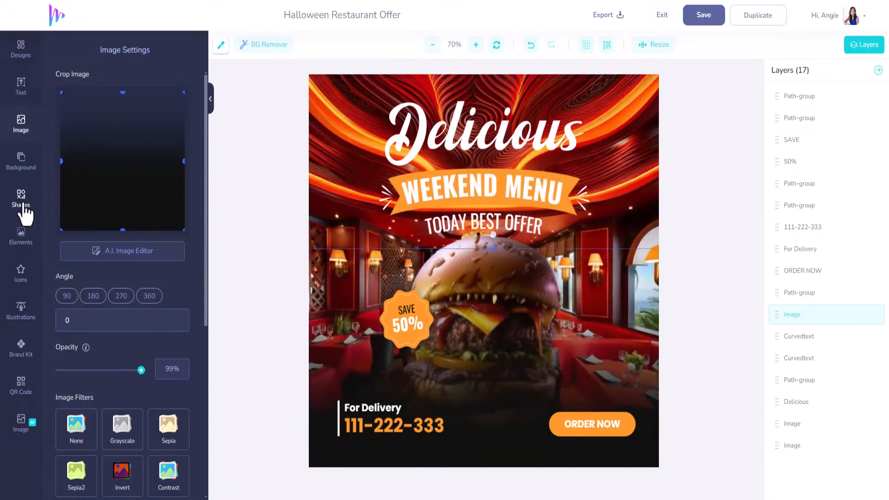
- Cover the whole canvas with a basic square shape filled with black (#000000)
{"action": "left_click", "coordinate": [21, 198]}
{"action": "left_click", "coordinate": [79, 412]}
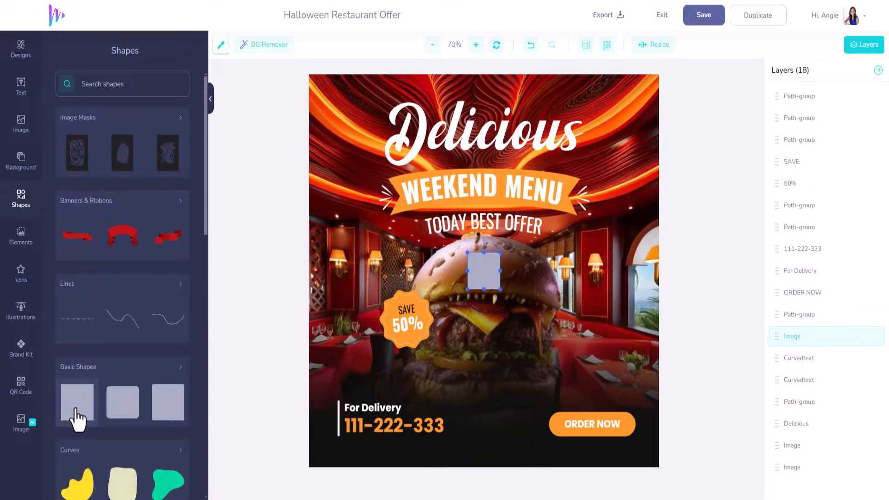
{"action": "left_click_drag", "start_coordinate": [475, 272], "coordinate": [659, 91]}
{"action": "left_click_drag", "start_coordinate": [484, 110], "coordinate": [507, 496]}
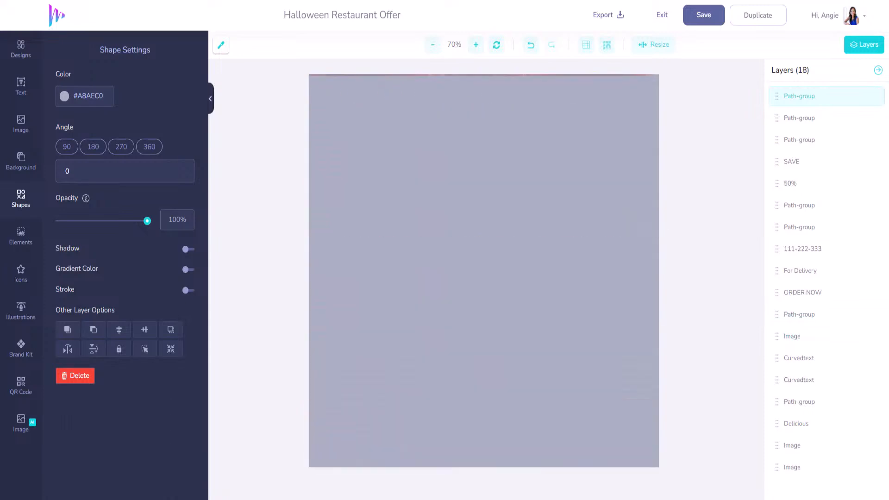
{"action": "left_click", "coordinate": [69, 97]}
{"action": "left_click", "coordinate": [77, 126]}
{"action": "left_click_drag", "start_coordinate": [78, 126], "coordinate": [43, 211]}
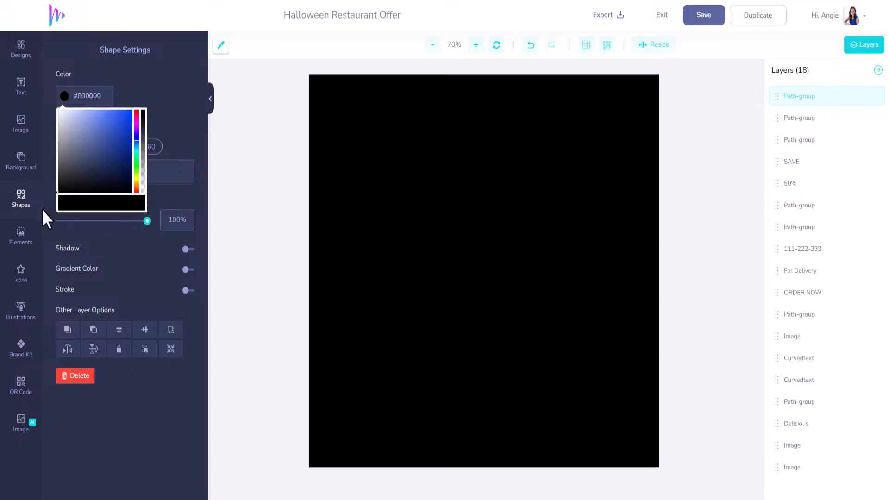
- Move the black shape's layer directly above the restaurant image and make its colour slightly transparent to darken the background
{"action": "left_click_drag", "start_coordinate": [774, 99], "coordinate": [779, 450]}
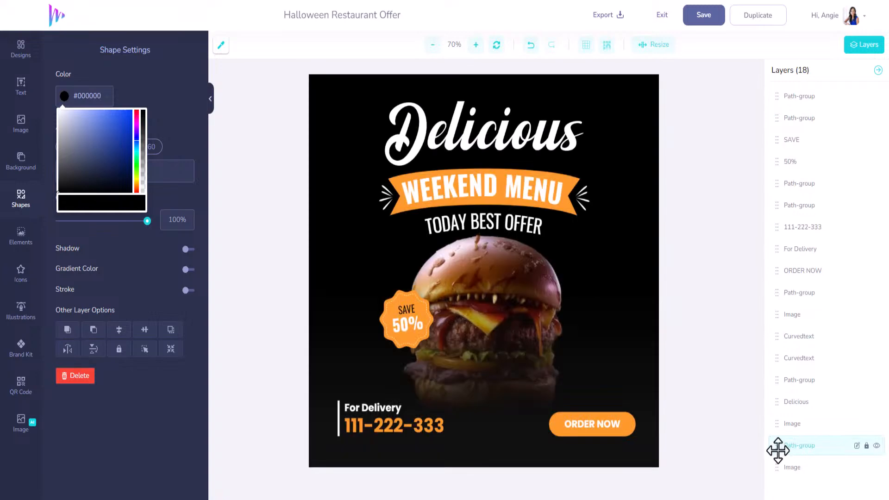
{"action": "left_click", "coordinate": [143, 156]}
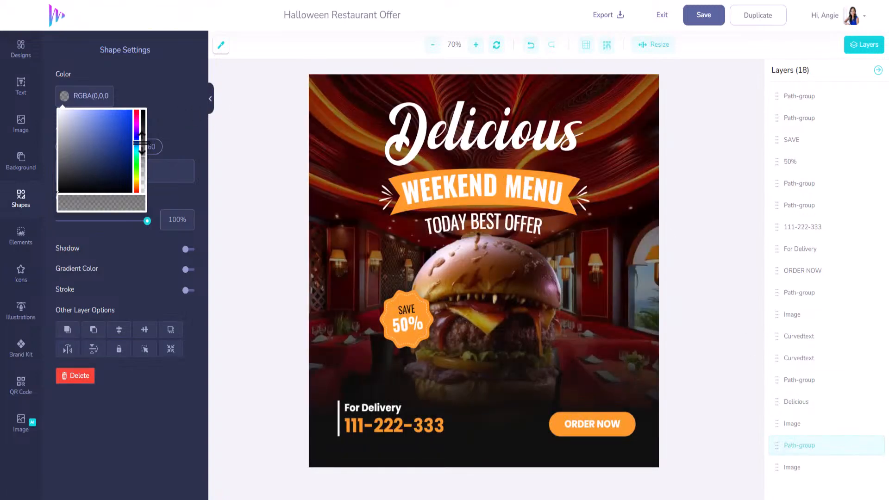
{"action": "left_click_drag", "start_coordinate": [141, 144], "coordinate": [142, 131]}
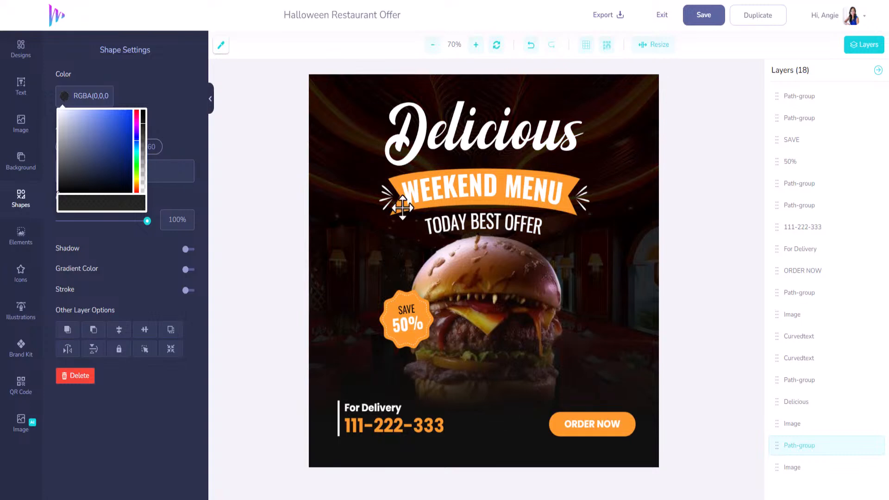
- Move the dark gradient's layer directly beneath the burger image and nudge the burger slightly into place
{"action": "left_click", "coordinate": [487, 300]}
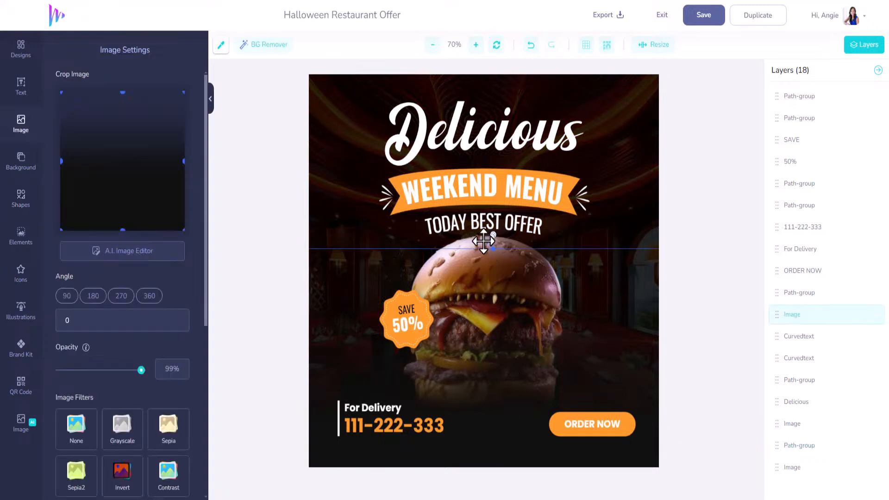
{"action": "left_click", "coordinate": [484, 240]}
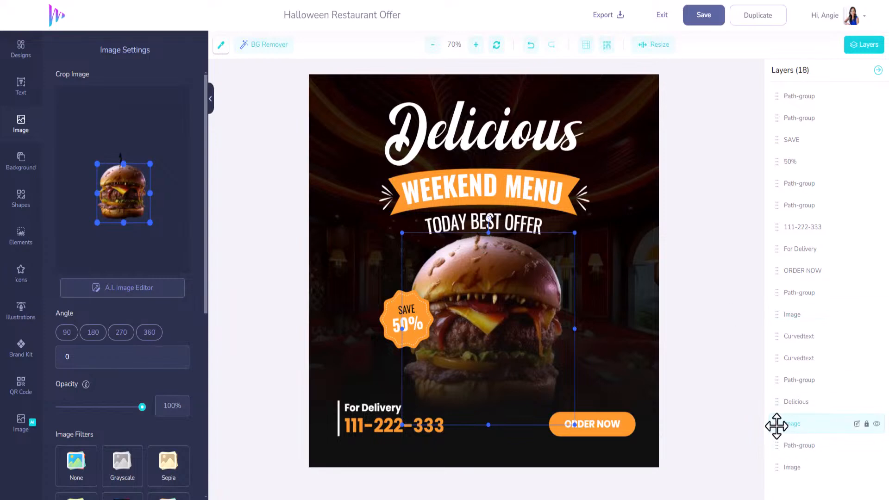
{"action": "left_click", "coordinate": [651, 454]}
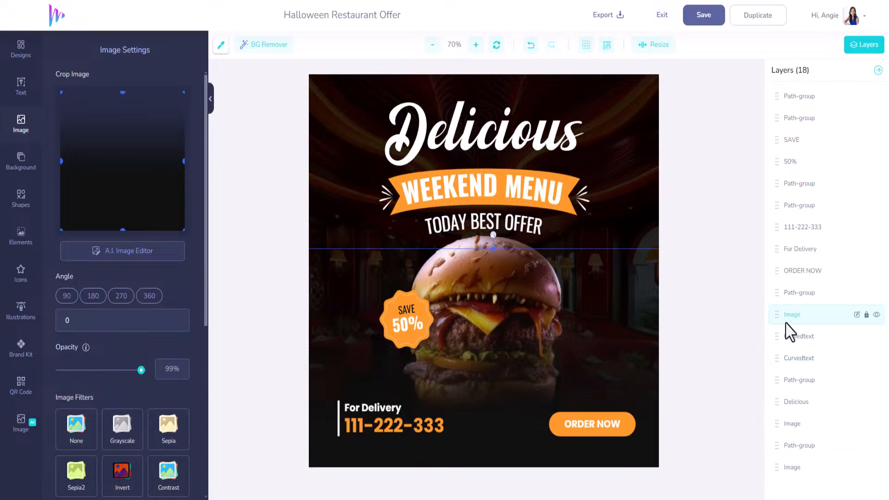
{"action": "left_click_drag", "start_coordinate": [776, 314], "coordinate": [782, 431]}
{"action": "left_click", "coordinate": [482, 304]}
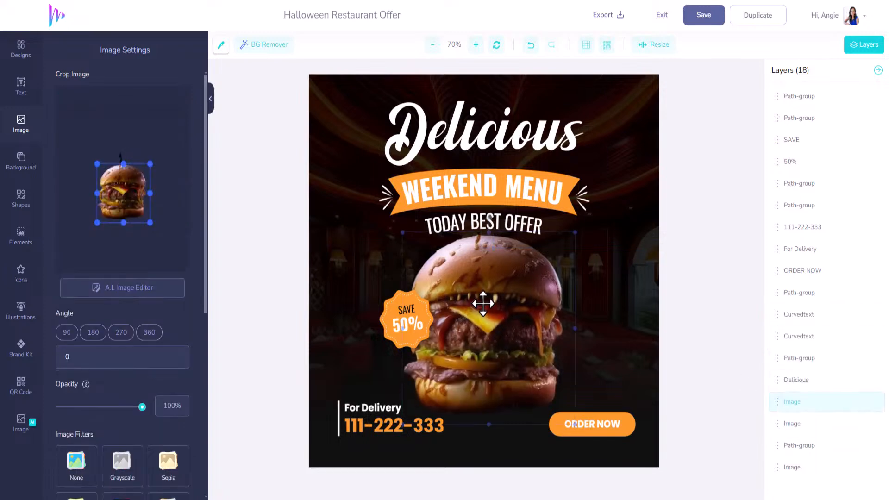
{"action": "left_click_drag", "start_coordinate": [484, 305], "coordinate": [483, 306]}
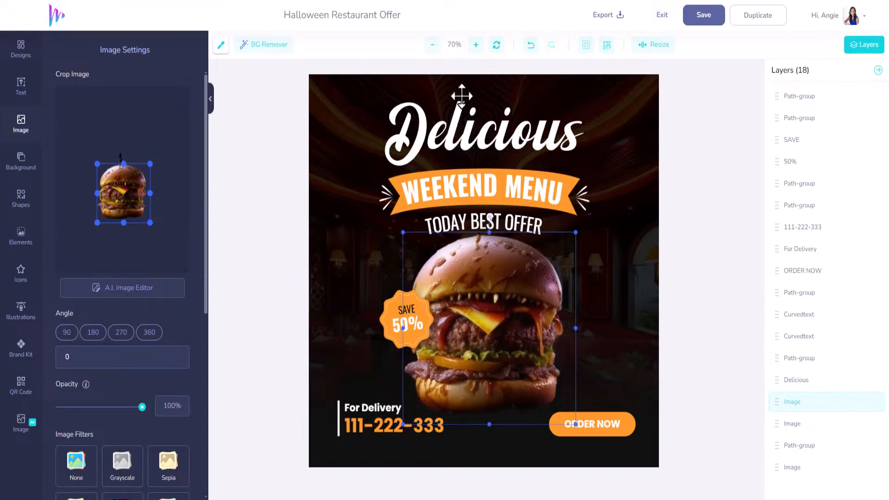
- Recolour the ribbon behind "WEEKEND MENU" to red #FF2B2B and copy that colour code
{"action": "left_click", "coordinate": [547, 174]}
{"action": "left_click", "coordinate": [562, 183]}
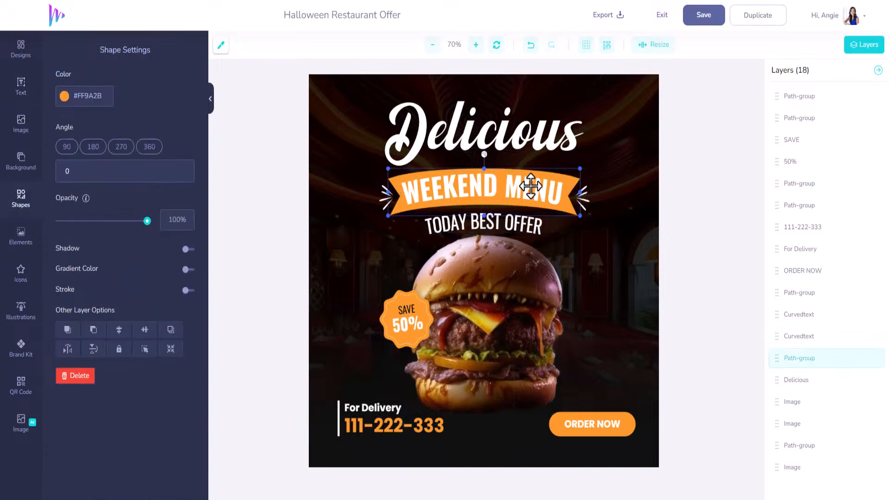
{"action": "left_click", "coordinate": [64, 96]}
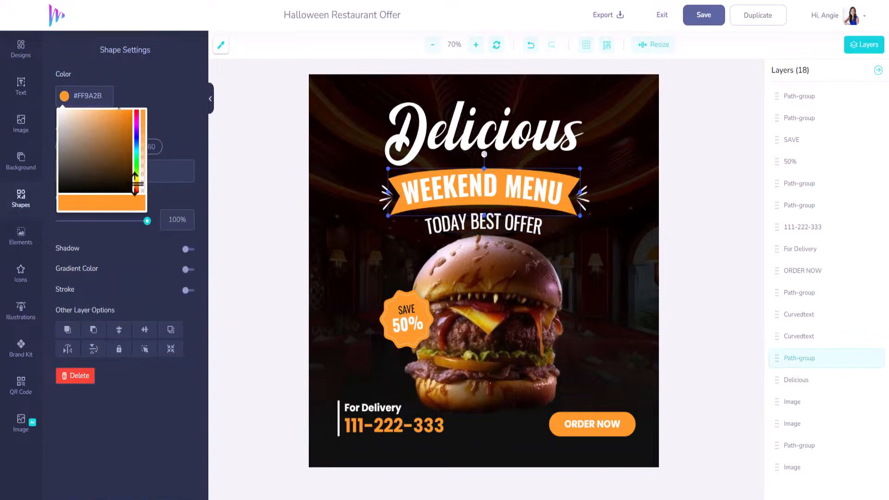
{"action": "left_click_drag", "start_coordinate": [136, 190], "coordinate": [138, 204]}
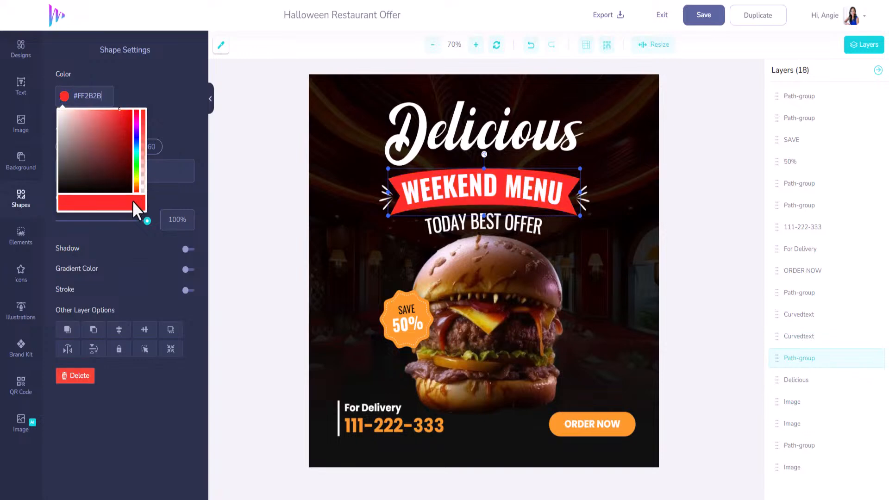
{"action": "left_click_drag", "start_coordinate": [108, 96], "coordinate": [73, 95]}
{"action": "key", "text": "ctrl+c"}
- Apply the copied red #FF2B2B to the phone number text and the ORDER NOW button shape
{"action": "left_click", "coordinate": [404, 424]}
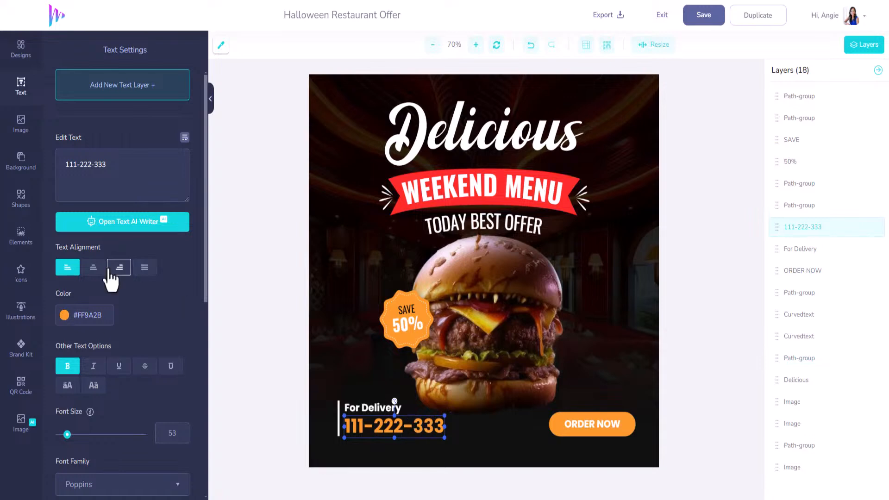
{"action": "left_click", "coordinate": [106, 319]}
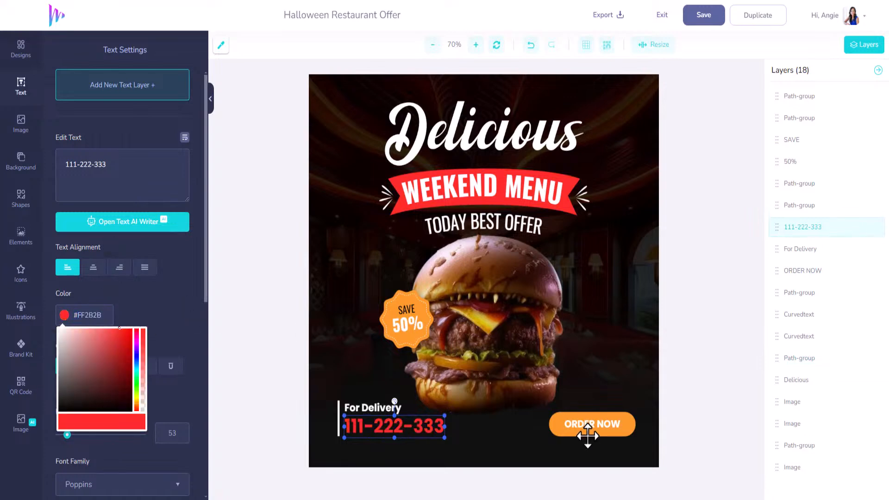
{"action": "left_click", "coordinate": [588, 436]}
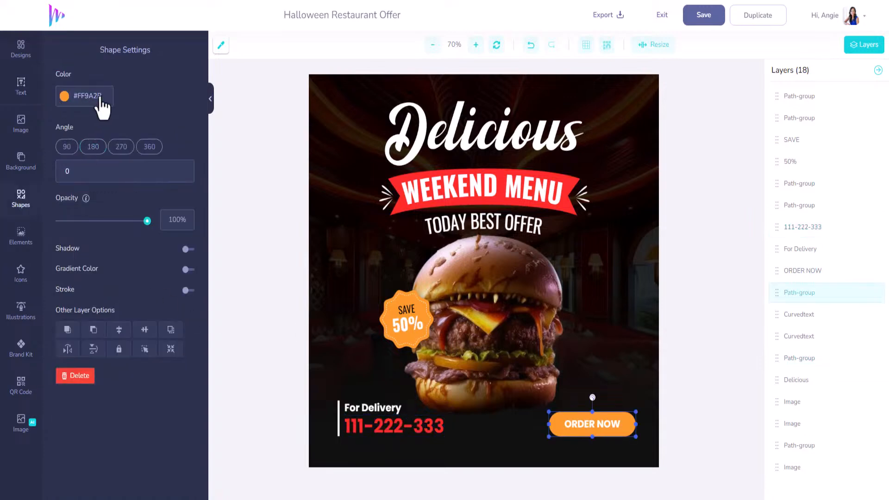
{"action": "left_click", "coordinate": [88, 96]}
{"action": "key", "text": "ctrl+v"}
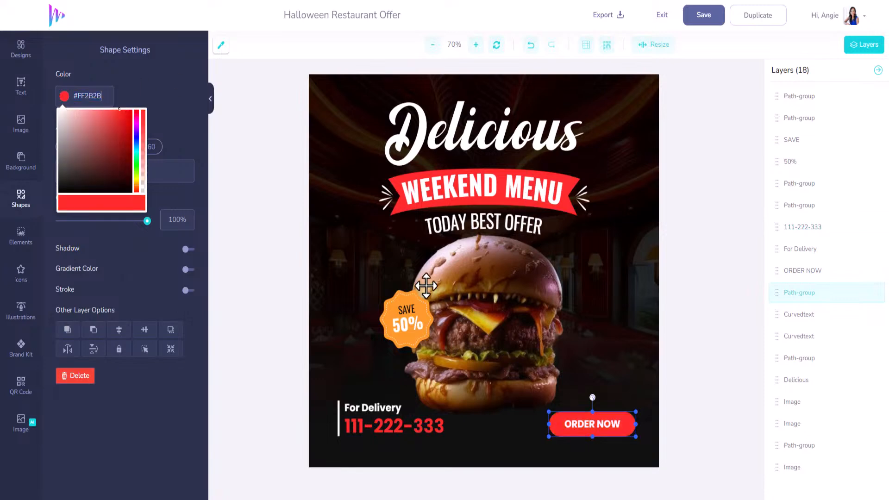
- Change the orange of the "SAVE 50%" badge to the copied red #FF2B2B
{"action": "left_click", "coordinate": [411, 298]}
{"action": "left_click", "coordinate": [61, 96]}
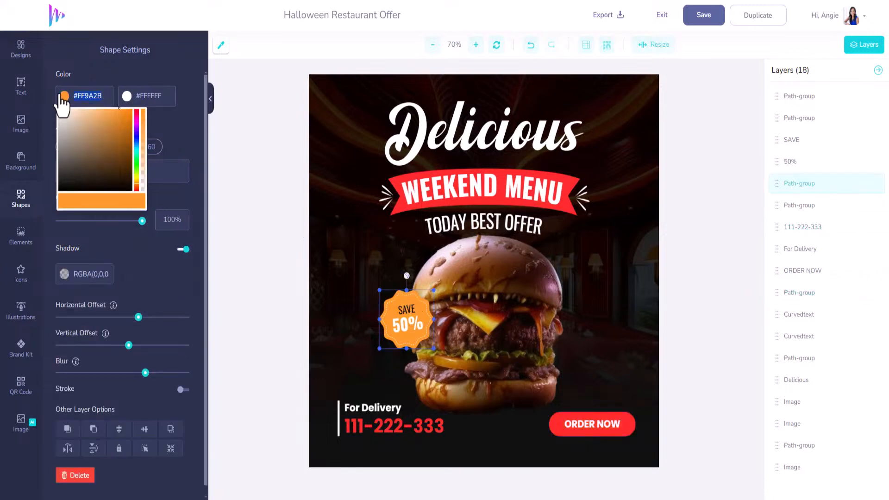
{"action": "key", "text": "ctrl+v"}
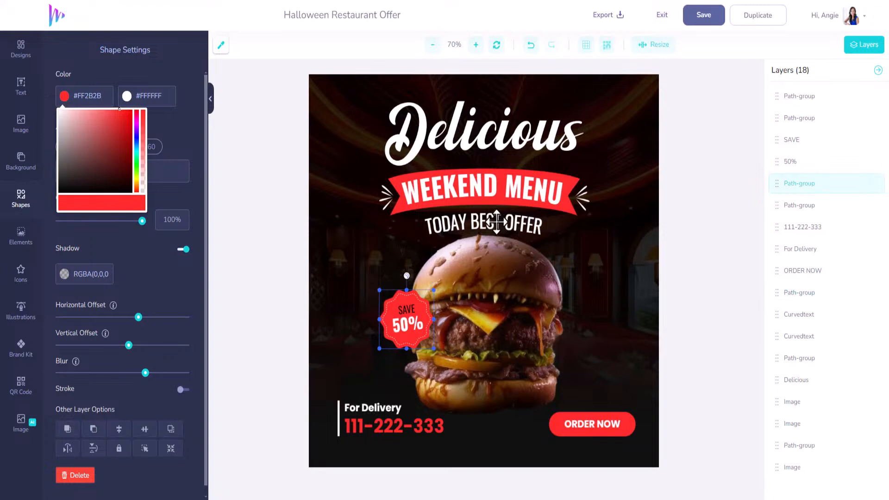
- Replace the ribbon's "WEEKEND MENU" text with "BURGERS"
{"action": "left_click", "coordinate": [384, 123]}
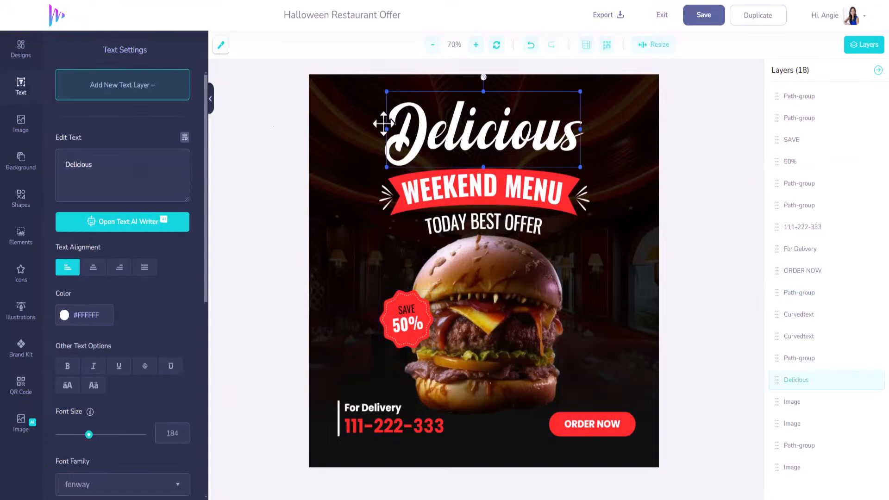
{"action": "left_click", "coordinate": [424, 189]}
{"action": "left_click_drag", "start_coordinate": [179, 165], "coordinate": [32, 179]}
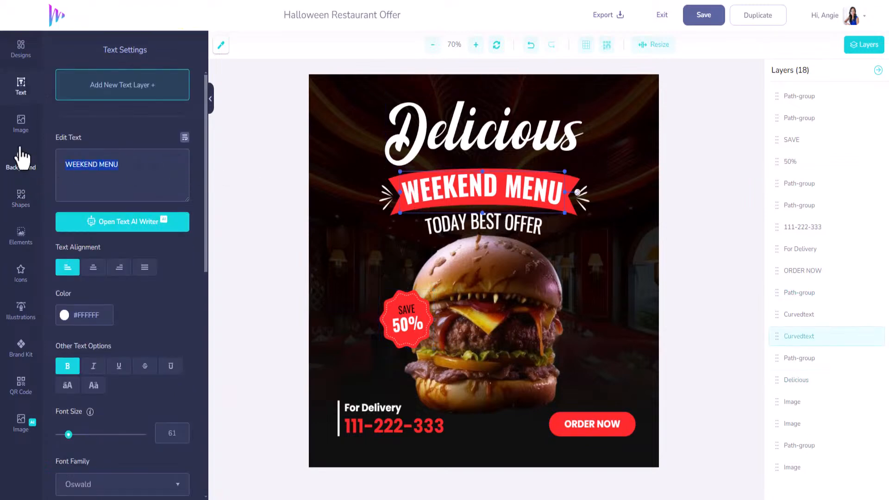
{"action": "type", "text": "BURGERS"}
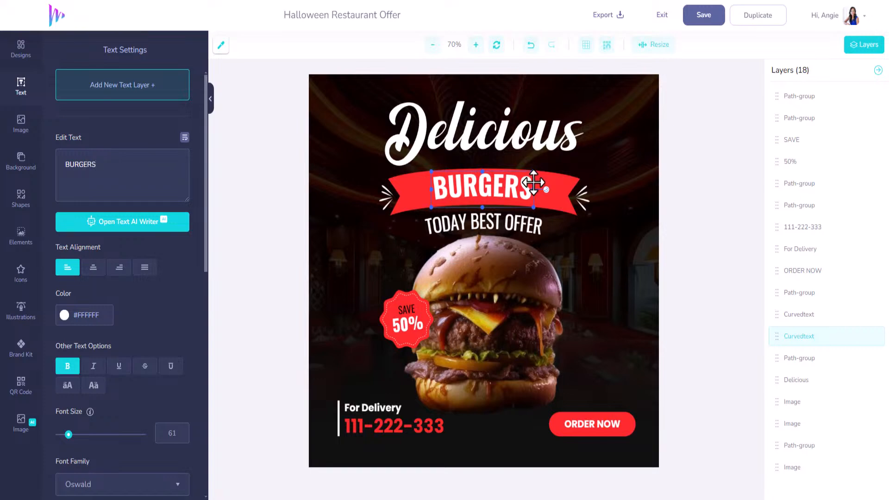
- Stretch the "BURGERS" text horizontally to fill most of the red ribbon and centre it there
{"action": "scroll", "coordinate": [168, 281], "scroll_direction": "down", "scroll_amount": 8}
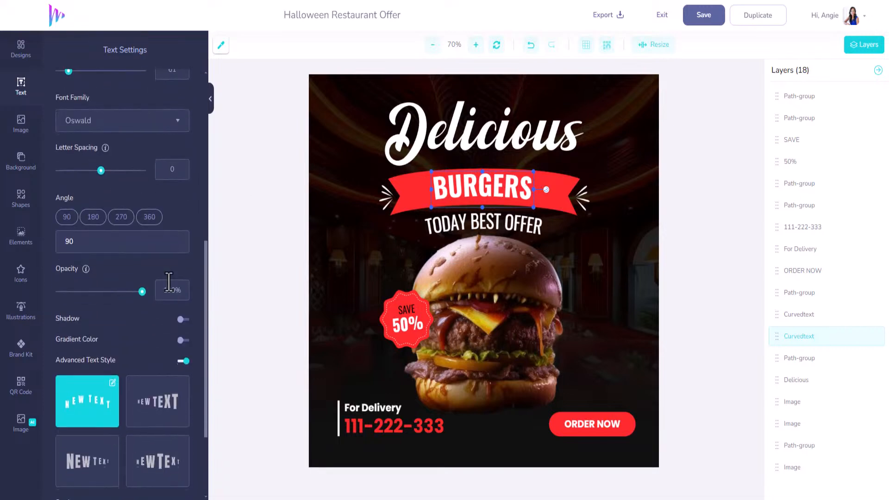
{"action": "scroll", "coordinate": [168, 282], "scroll_direction": "down", "scroll_amount": 2}
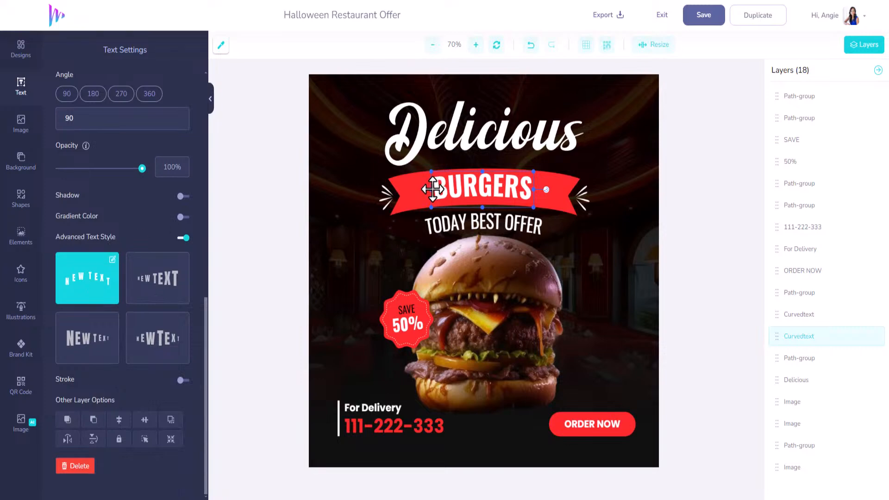
{"action": "left_click_drag", "start_coordinate": [430, 189], "coordinate": [408, 190]}
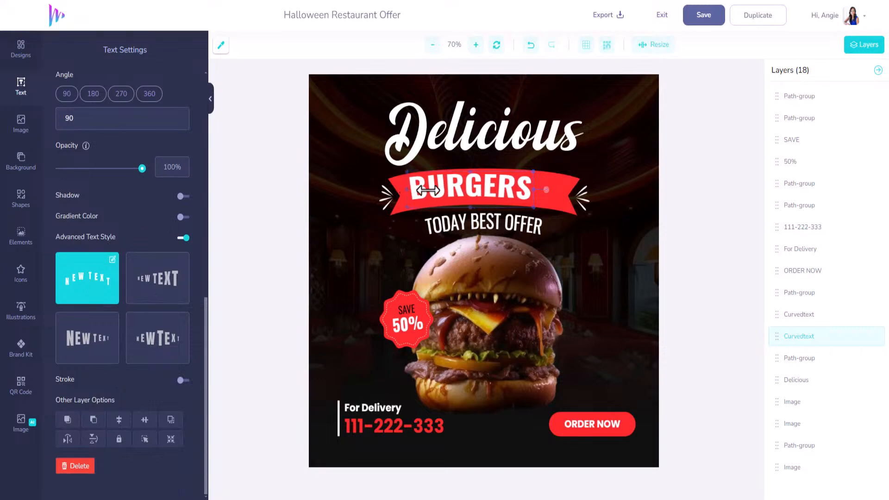
{"action": "left_click", "coordinate": [541, 190]}
{"action": "left_click_drag", "start_coordinate": [541, 191], "coordinate": [519, 189]}
{"action": "left_click", "coordinate": [501, 187]}
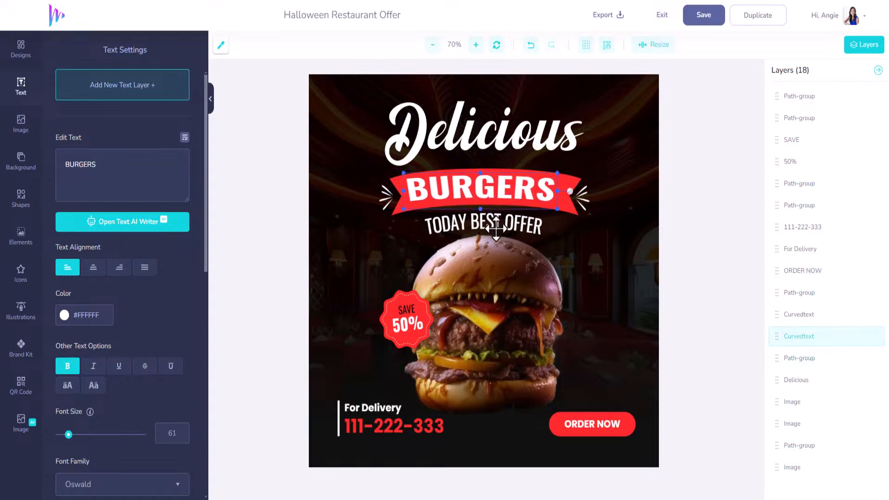
- Move "50%" up in the badge, place "SAVE" beneath it, change that word to "OFF" and enlarge it to font size 39
{"action": "left_click", "coordinate": [406, 325]}
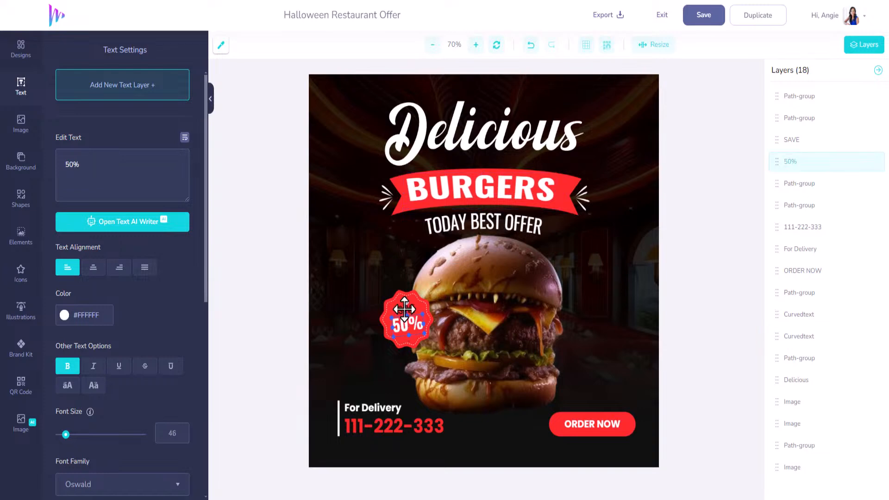
{"action": "left_click", "coordinate": [400, 310]}
{"action": "left_click_drag", "start_coordinate": [400, 310], "coordinate": [406, 328]}
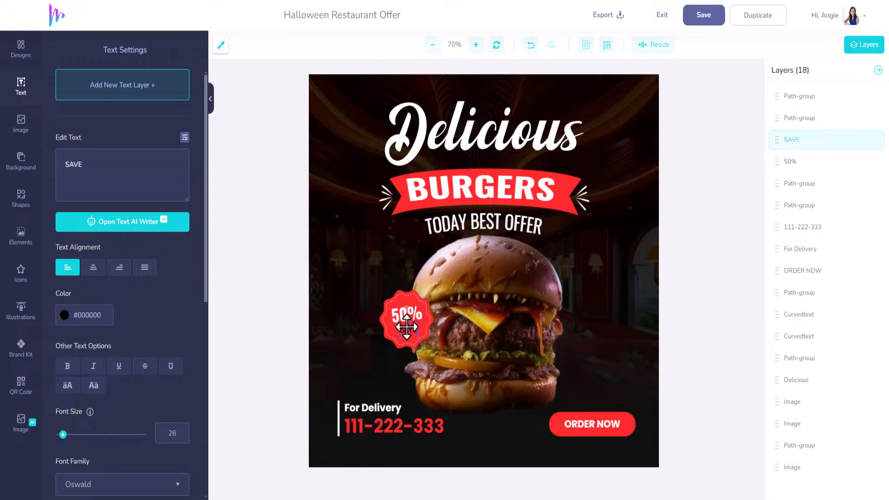
{"action": "left_click_drag", "start_coordinate": [107, 156], "coordinate": [63, 160]}
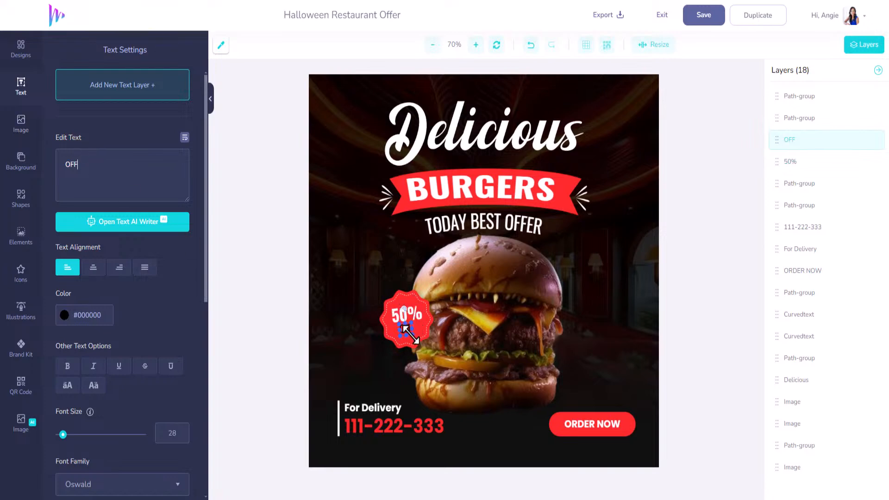
{"action": "left_click_drag", "start_coordinate": [406, 329], "coordinate": [406, 329]}
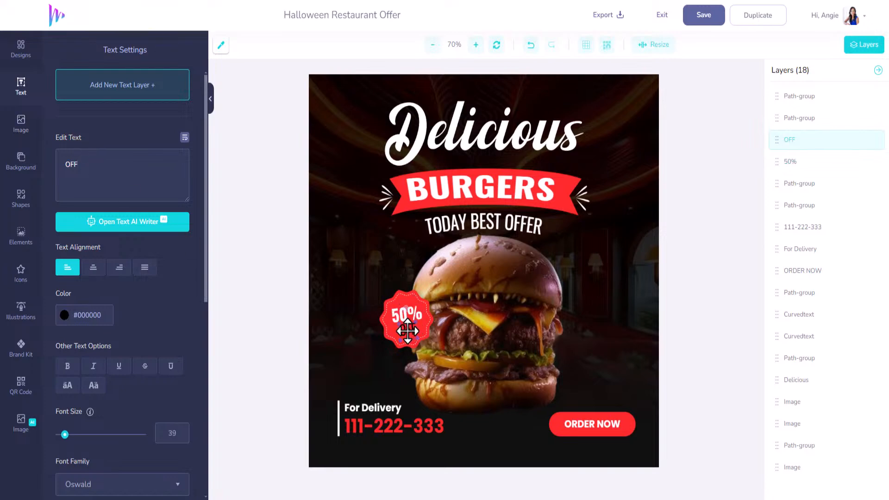
- Replace the phone number under "For Delivery" with "GrubHub.com" and save the design
{"action": "left_click", "coordinate": [387, 407]}
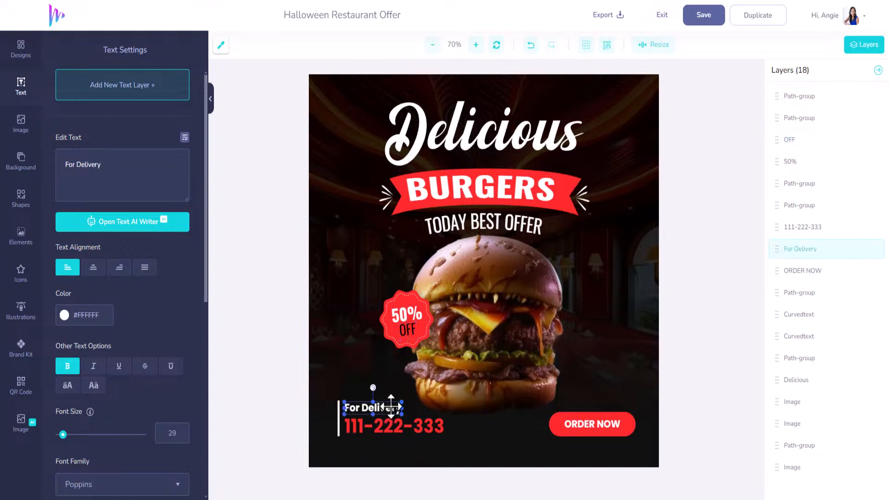
{"action": "left_click", "coordinate": [367, 424]}
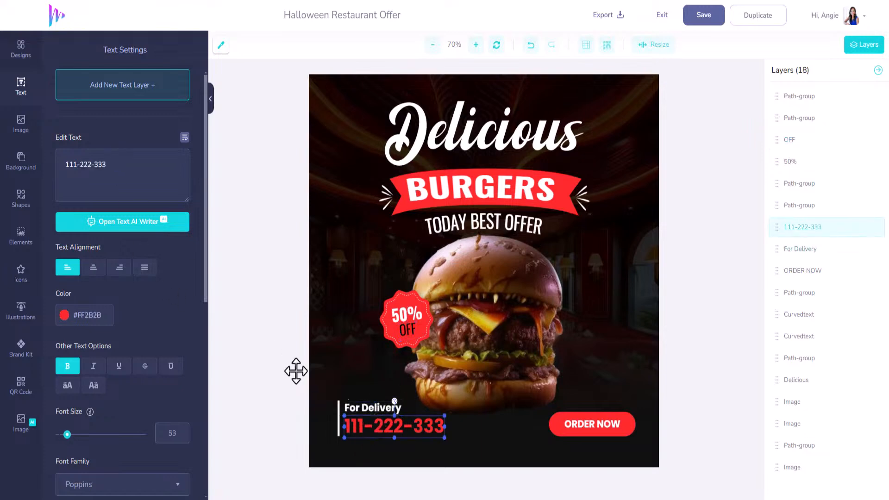
{"action": "left_click_drag", "start_coordinate": [125, 176], "coordinate": [63, 165]}
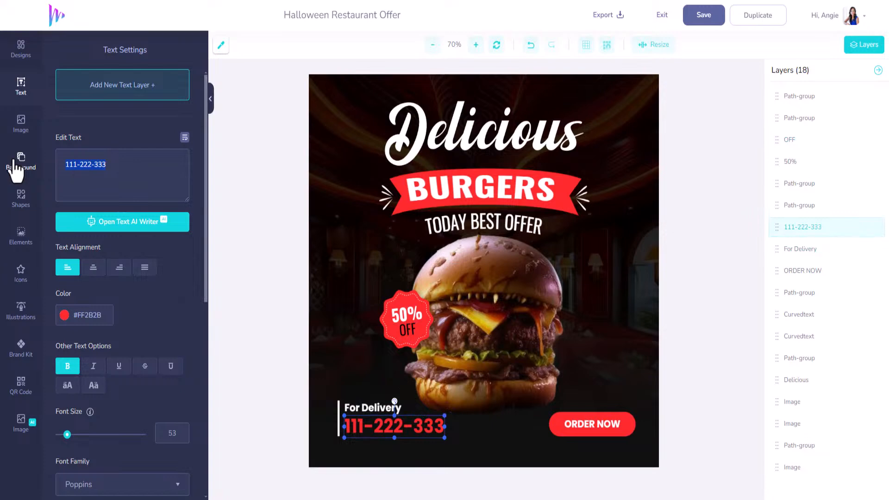
{"action": "type", "text": "GrubHub.com"}
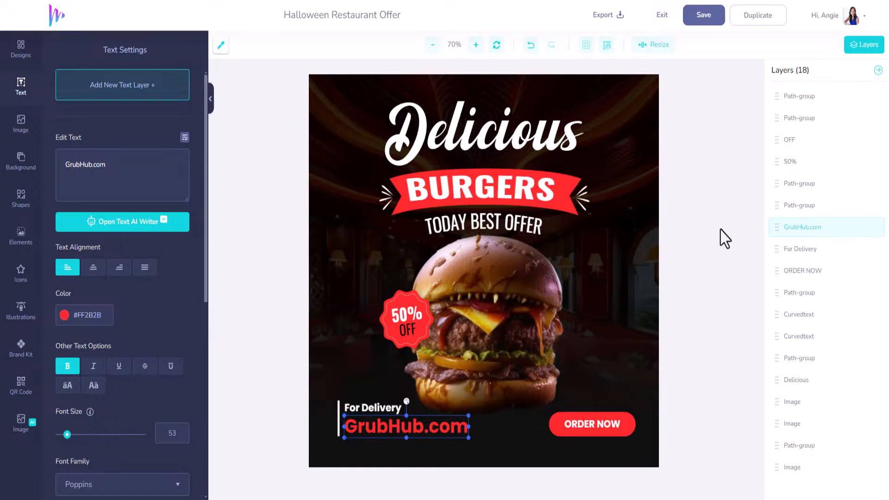
{"action": "left_click", "coordinate": [547, 284]}
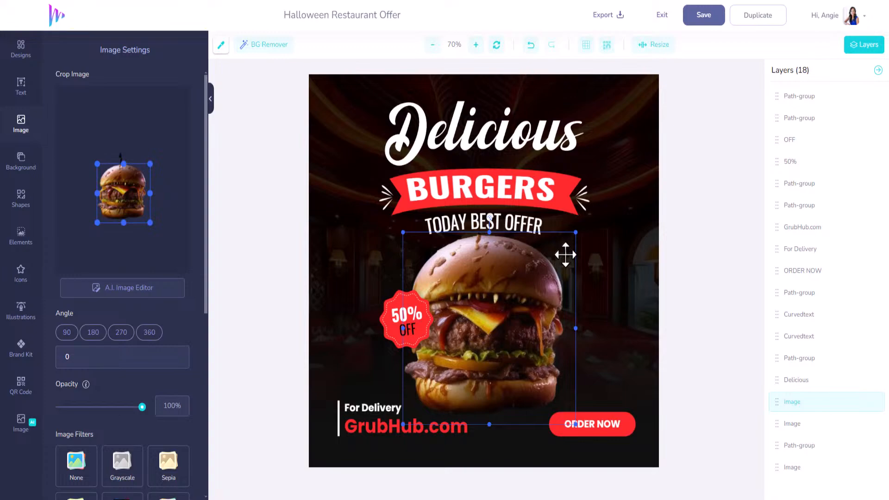
{"action": "left_click", "coordinate": [695, 27]}
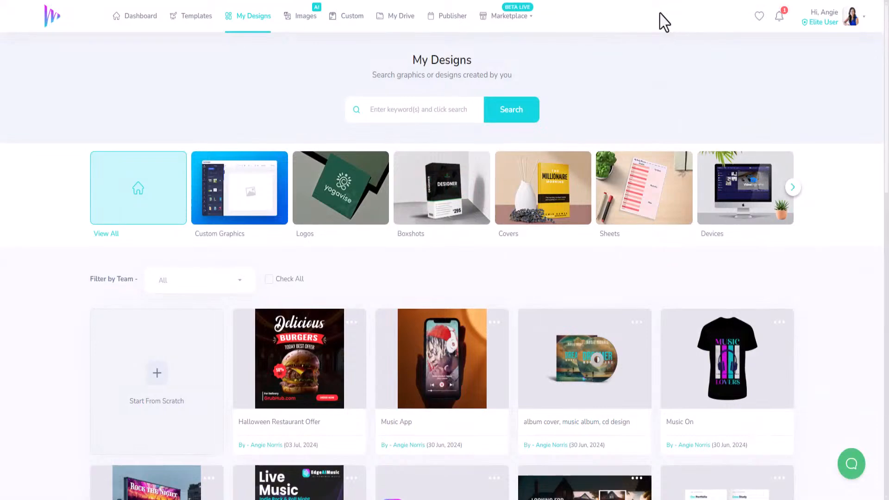
- Search the template library for "restaurant" and open the red Burger Plaza menu template for editing
{"action": "left_click", "coordinate": [191, 18]}
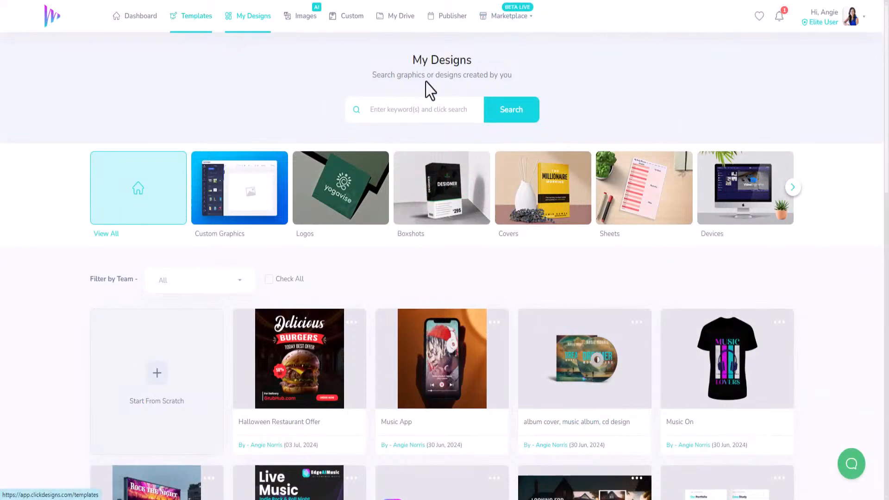
{"action": "left_click", "coordinate": [450, 90]}
{"action": "type", "text": "restaurant"}
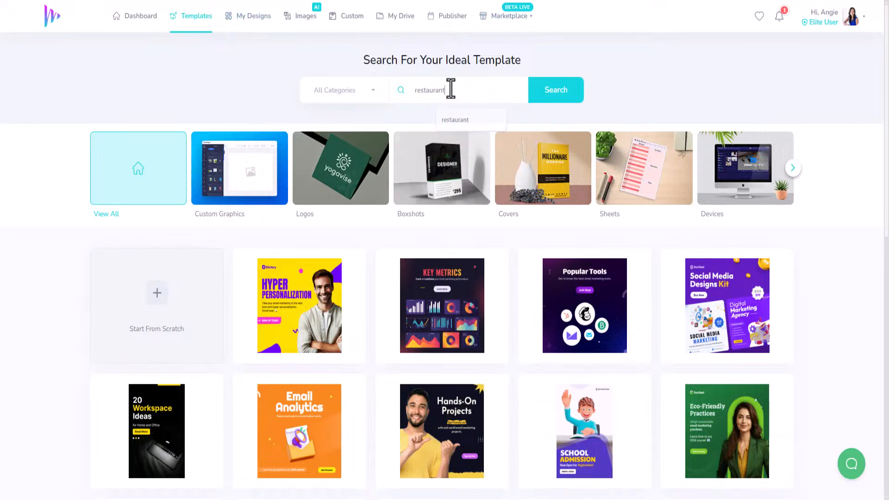
{"action": "key", "text": "Return"}
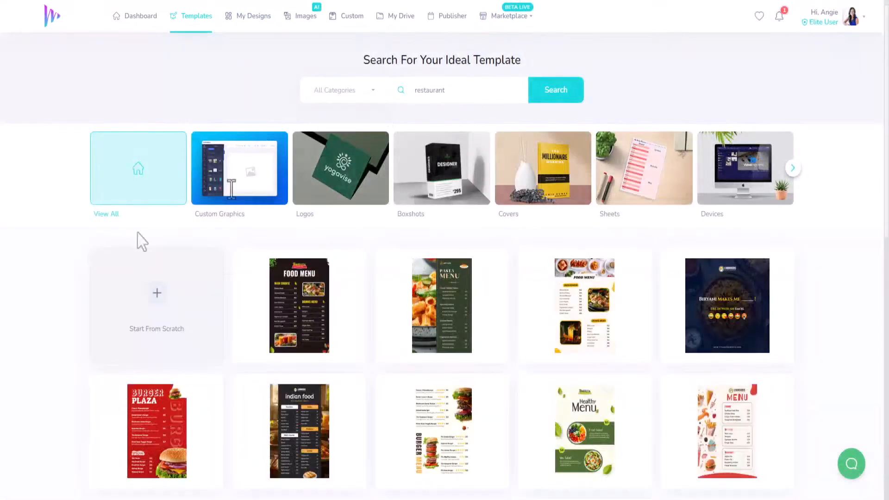
{"action": "scroll", "coordinate": [430, 398], "scroll_direction": "down", "scroll_amount": 4}
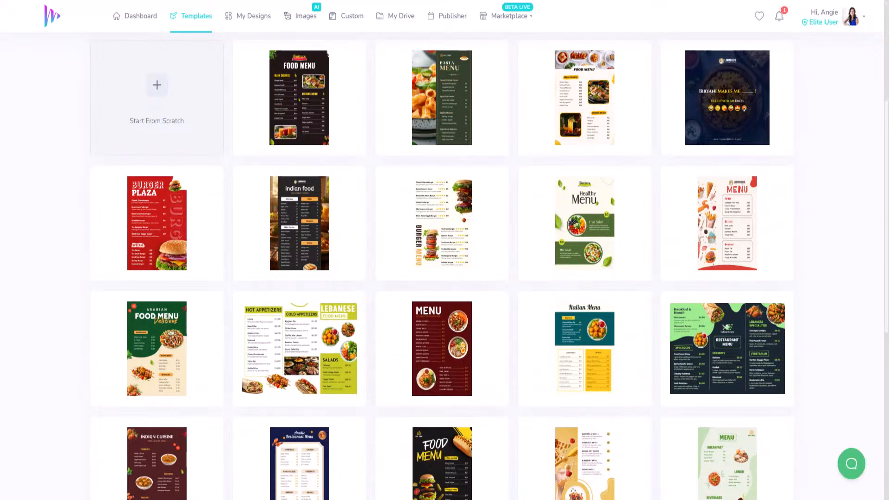
{"action": "mouse_move", "coordinate": [196, 257]}
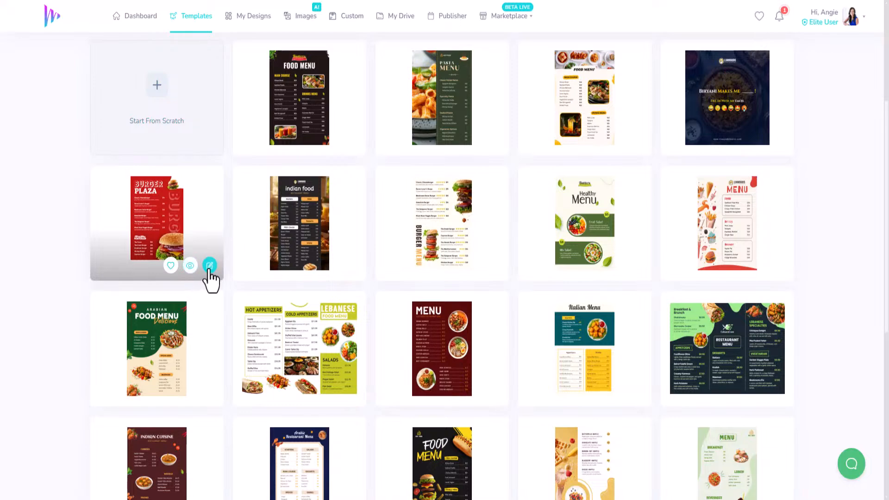
{"action": "left_click", "coordinate": [209, 265]}
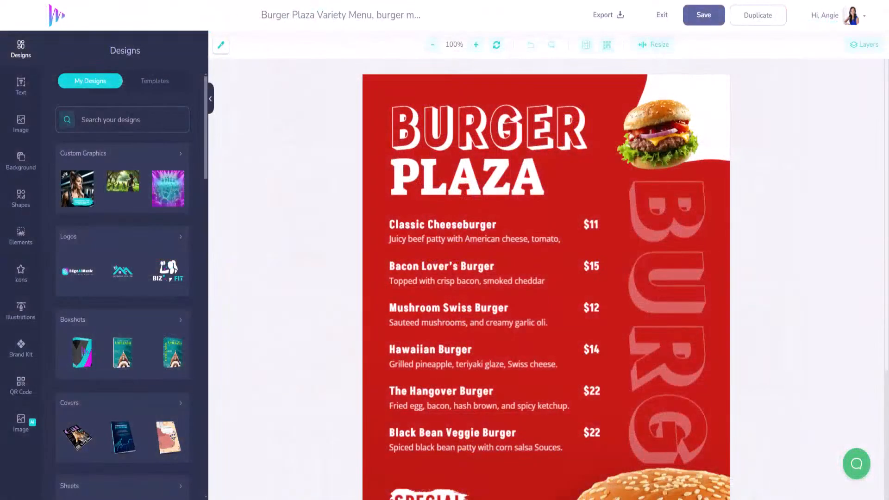
- Examine the Burger Plaza menu from heading to specials, view the whole page at 70% and select the "BURGER" heading
{"action": "scroll", "coordinate": [442, 180], "scroll_direction": "down", "scroll_amount": 4}
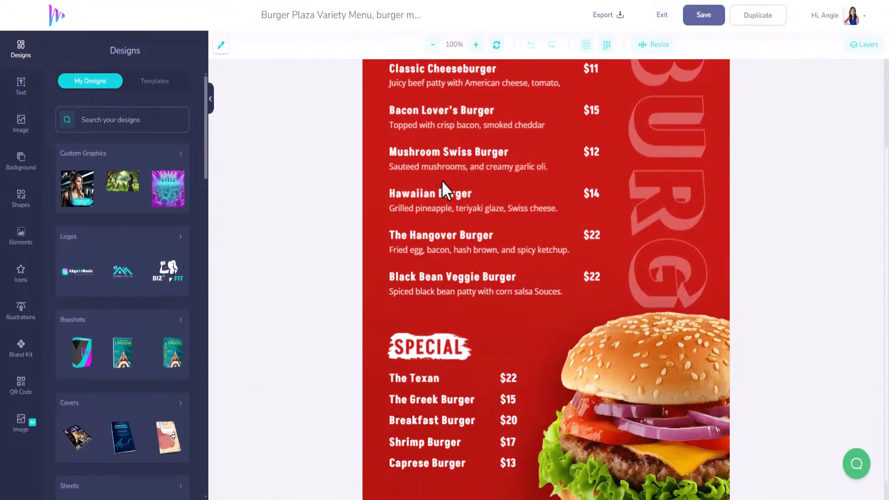
{"action": "scroll", "coordinate": [473, 382], "scroll_direction": "up", "scroll_amount": 4}
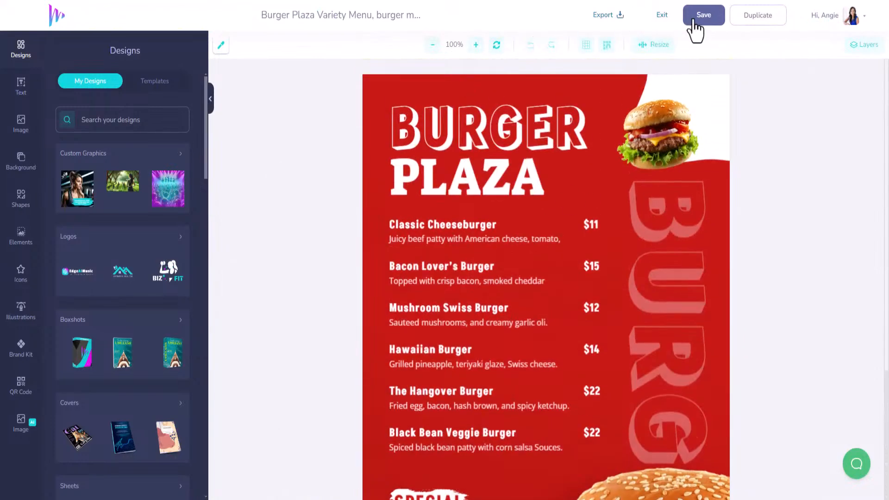
{"action": "left_click", "coordinate": [433, 45]}
{"action": "left_click", "coordinate": [432, 45]}
{"action": "left_click", "coordinate": [432, 45]}
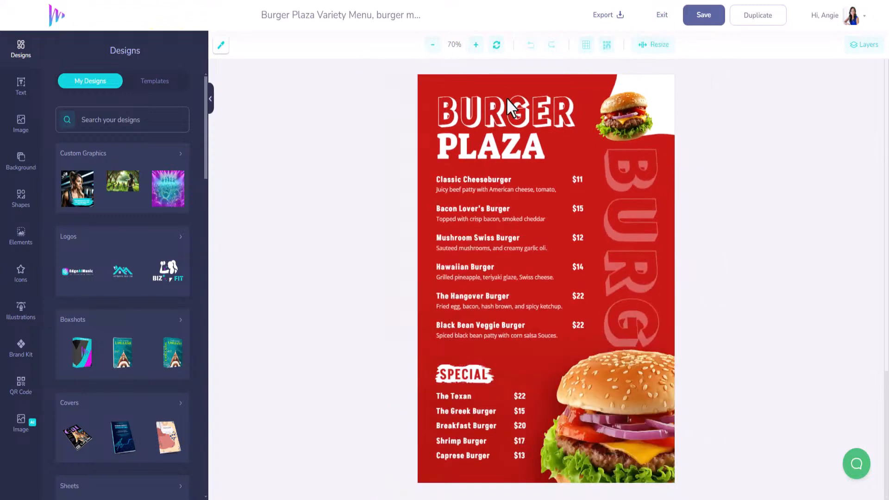
{"action": "left_click", "coordinate": [501, 107]}
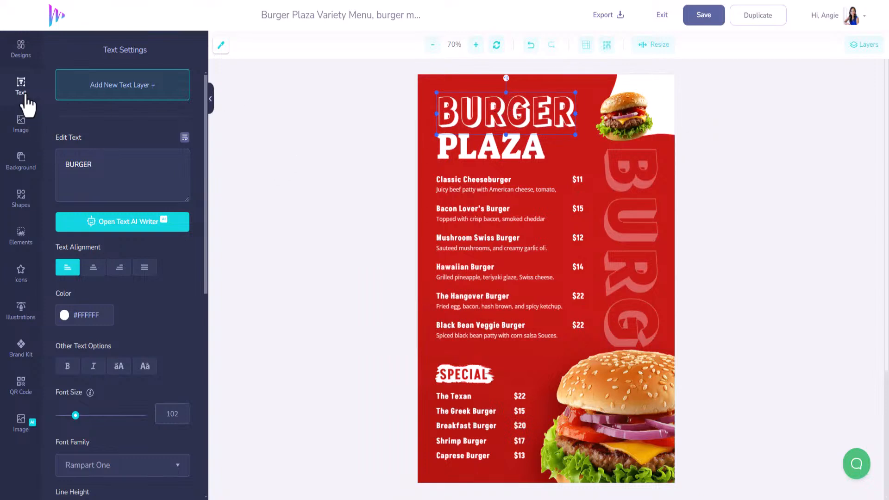
- Open the chef restaurant logo from the logo templates for editing
{"action": "left_click", "coordinate": [21, 50]}
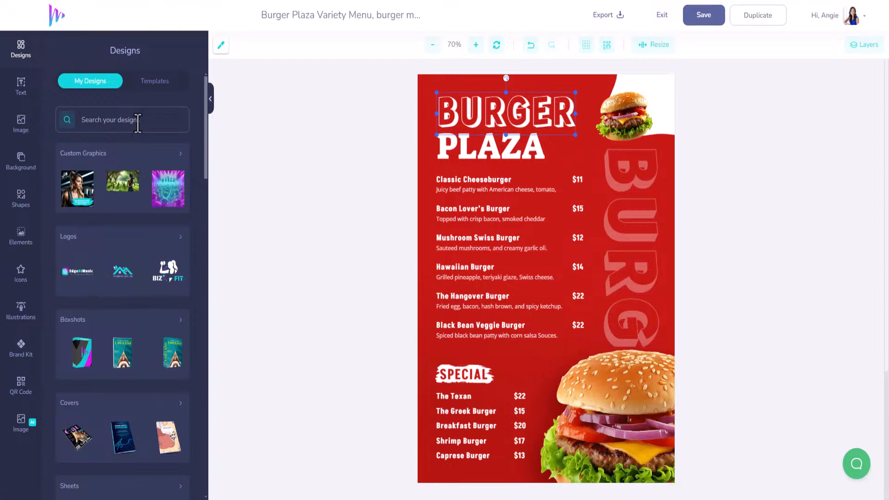
{"action": "left_click", "coordinate": [160, 85]}
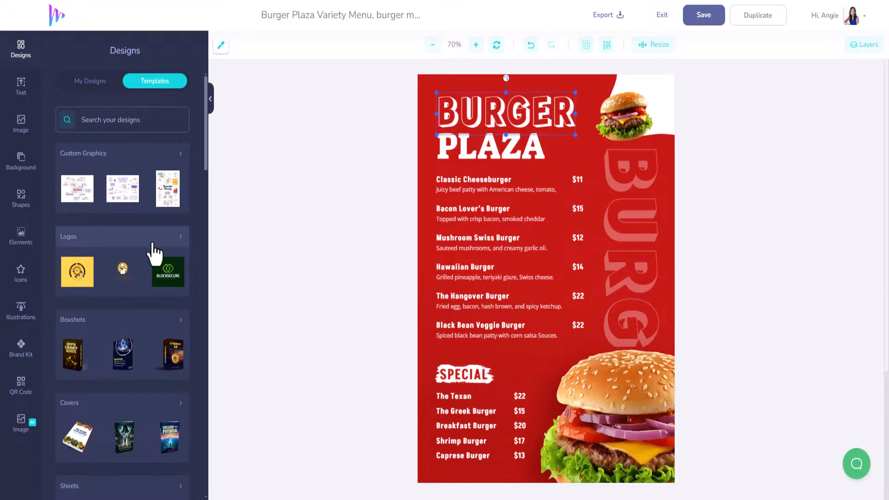
{"action": "mouse_move", "coordinate": [116, 284]}
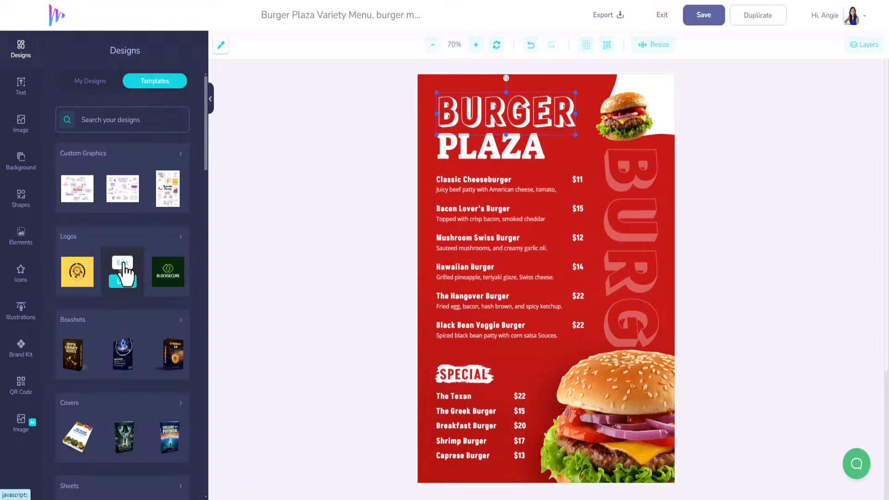
{"action": "left_click", "coordinate": [123, 264]}
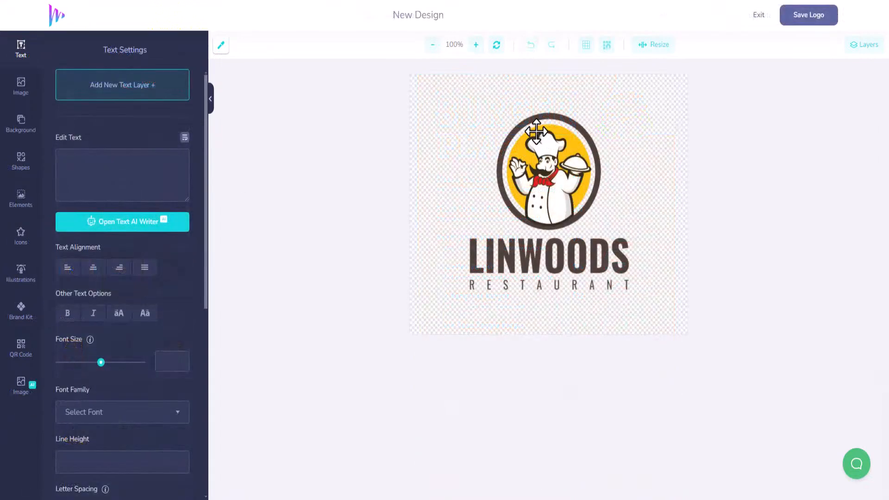
- Recolour the yellow circle behind the logo's chef to #12D6DF
{"action": "left_click", "coordinate": [535, 131]}
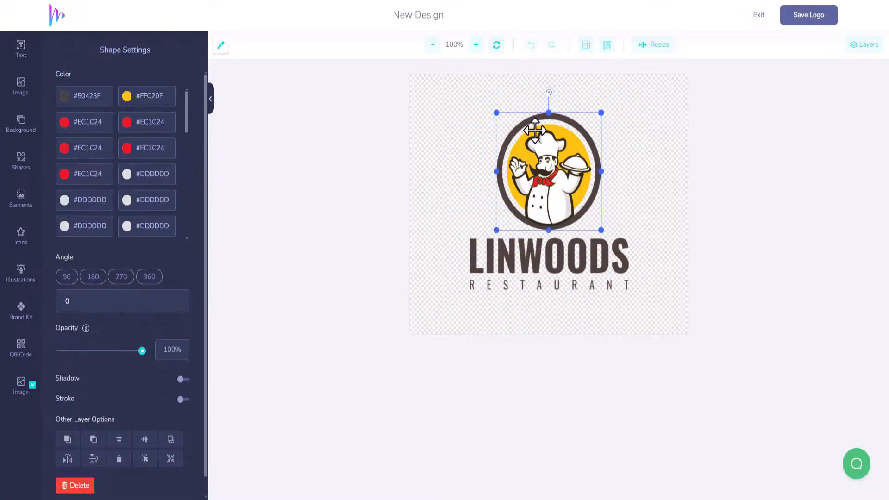
{"action": "left_click", "coordinate": [163, 99]}
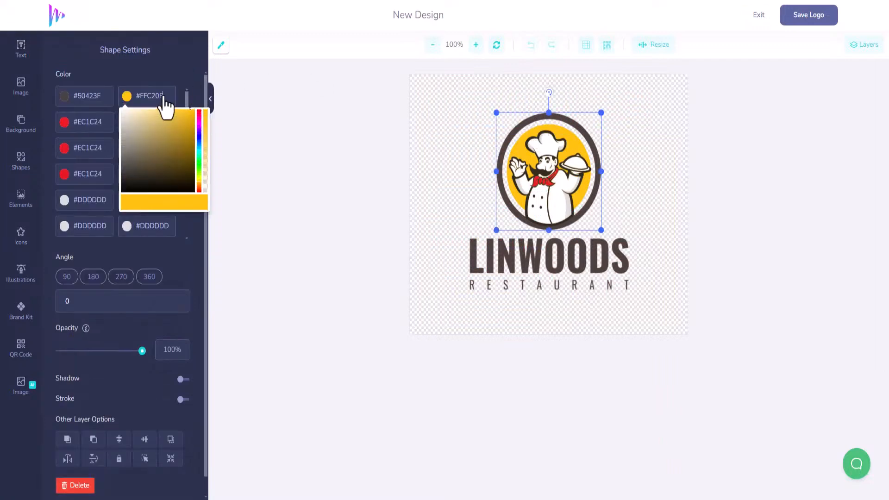
{"action": "left_click_drag", "start_coordinate": [166, 97], "coordinate": [140, 98]}
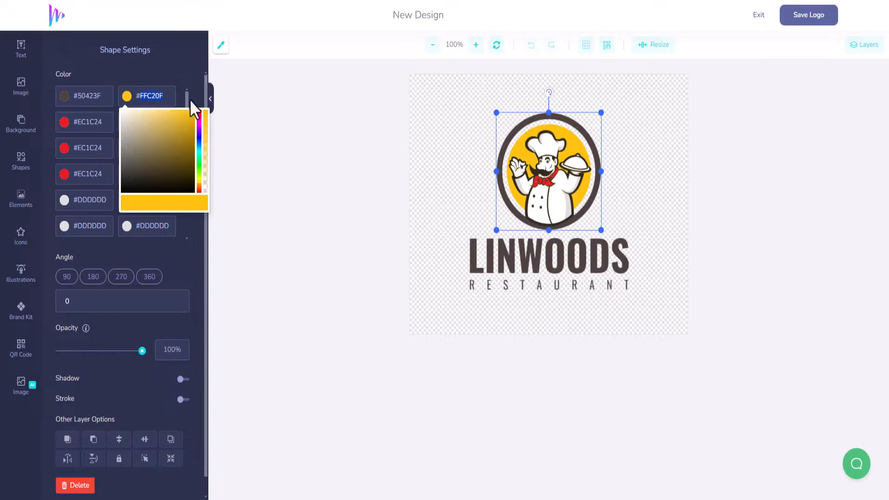
{"action": "type", "text": "12D6DF"}
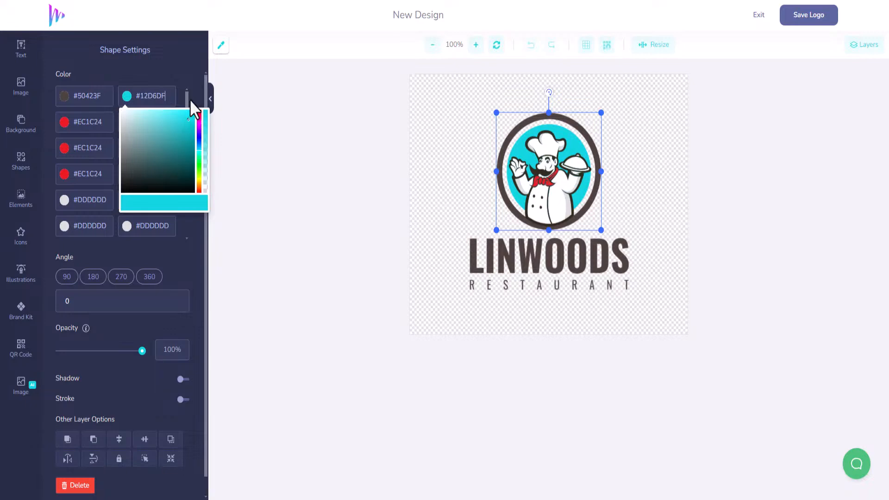
- Replace the logo's main text LINWOODS with "ANGIE'S"
{"action": "left_click", "coordinate": [447, 152]}
{"action": "left_click", "coordinate": [561, 251]}
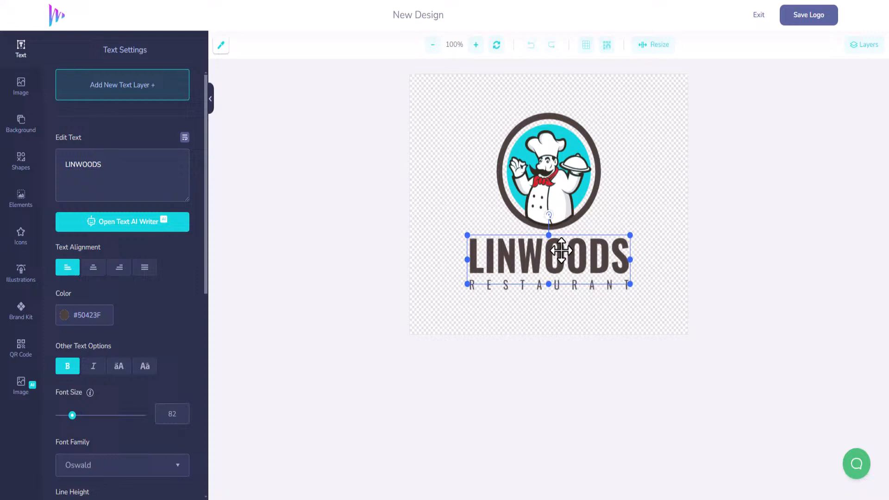
{"action": "double_click", "coordinate": [124, 163]}
{"action": "type", "text": "A"}
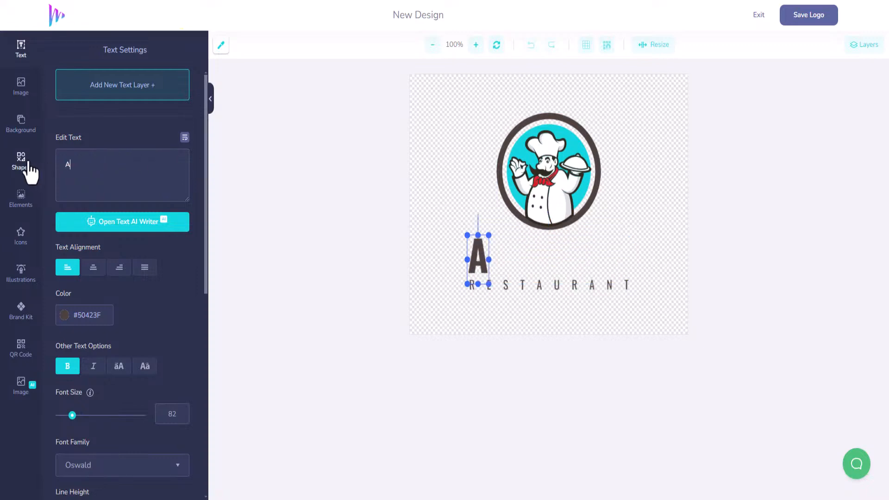
{"action": "type", "text": "NGIE'S"}
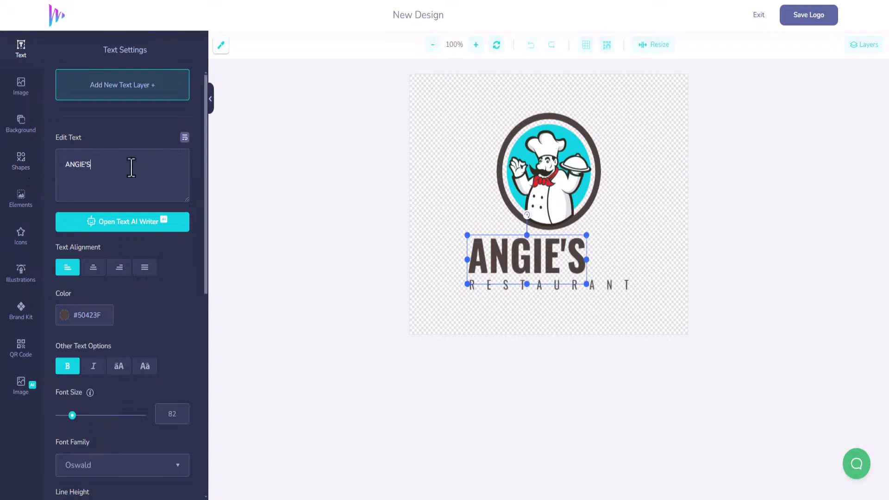
- Move the chef emblem up and enlarge the ANGIE'S text to font size 112, fitting it between the emblem and the RESTAURANT line
{"action": "left_click", "coordinate": [613, 283]}
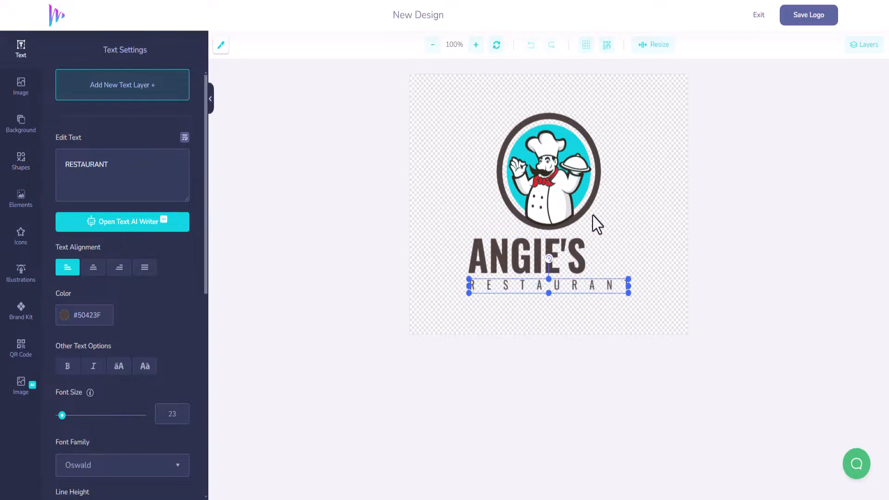
{"action": "left_click_drag", "start_coordinate": [575, 172], "coordinate": [573, 156]}
{"action": "left_click", "coordinate": [554, 242]}
{"action": "left_click_drag", "start_coordinate": [553, 242], "coordinate": [551, 244]}
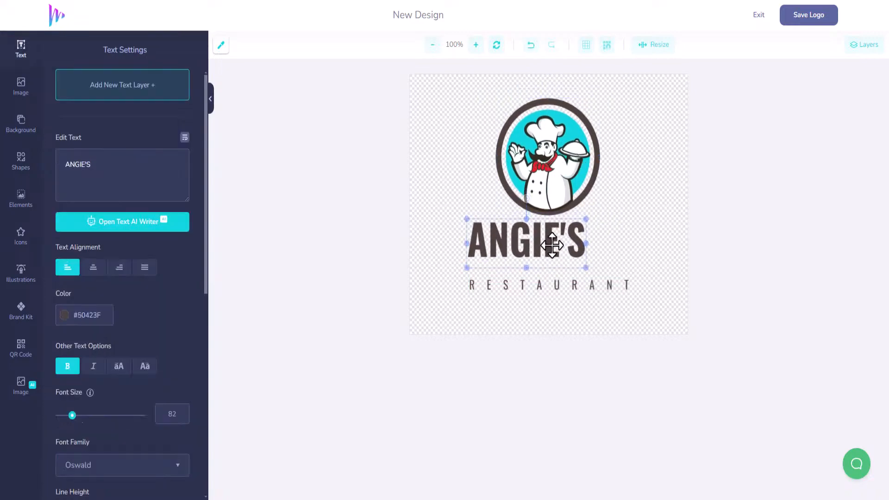
{"action": "left_click_drag", "start_coordinate": [586, 267], "coordinate": [628, 286]}
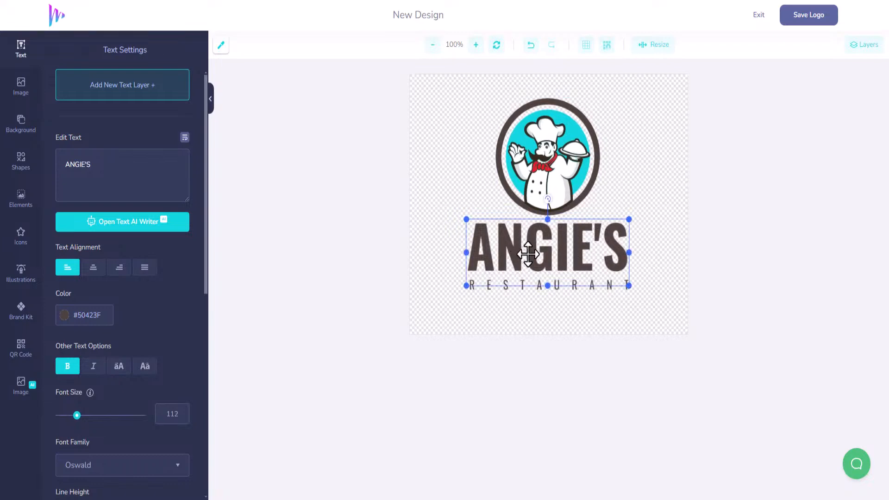
{"action": "left_click_drag", "start_coordinate": [516, 248], "coordinate": [520, 249]}
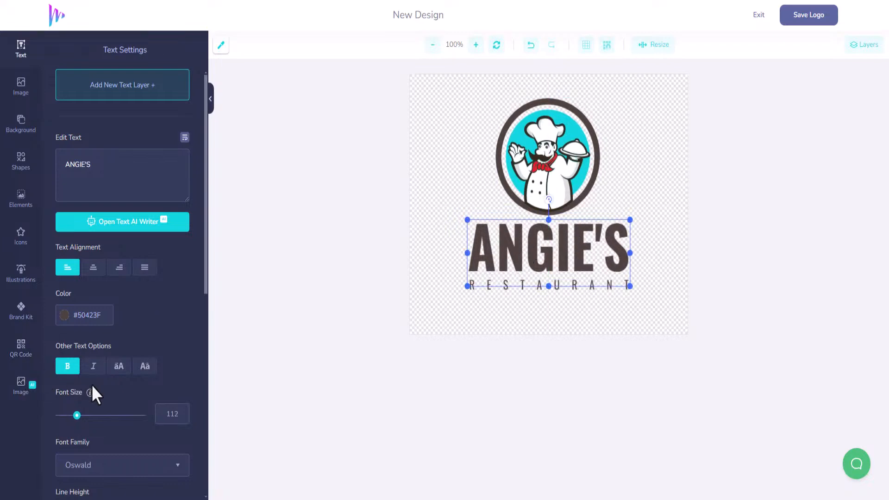
- Apply a linear gradient to the ANGIE'S text with #12D6DF as the first colour and #F70FFF as the second
{"action": "scroll", "coordinate": [91, 384], "scroll_direction": "down", "scroll_amount": 3}
{"action": "scroll", "coordinate": [92, 384], "scroll_direction": "down", "scroll_amount": 5}
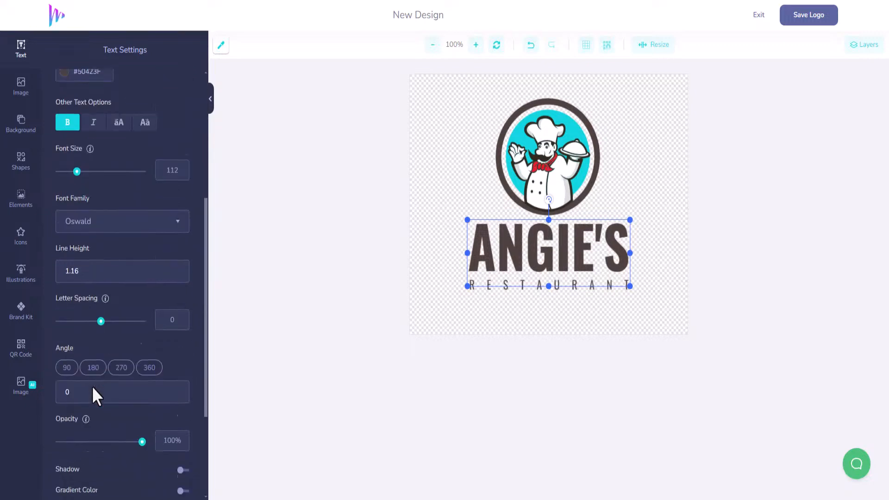
{"action": "left_click", "coordinate": [181, 340]}
{"action": "triple_click", "coordinate": [78, 315]}
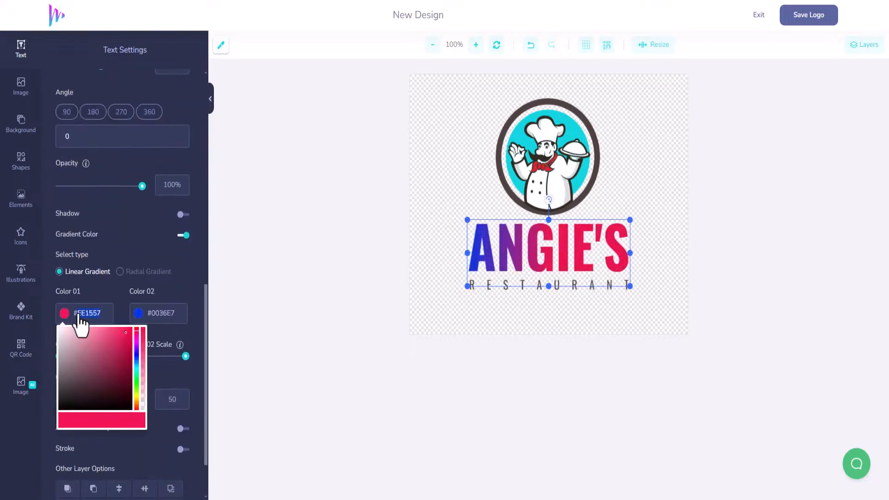
{"action": "type", "text": "#12D6DF"}
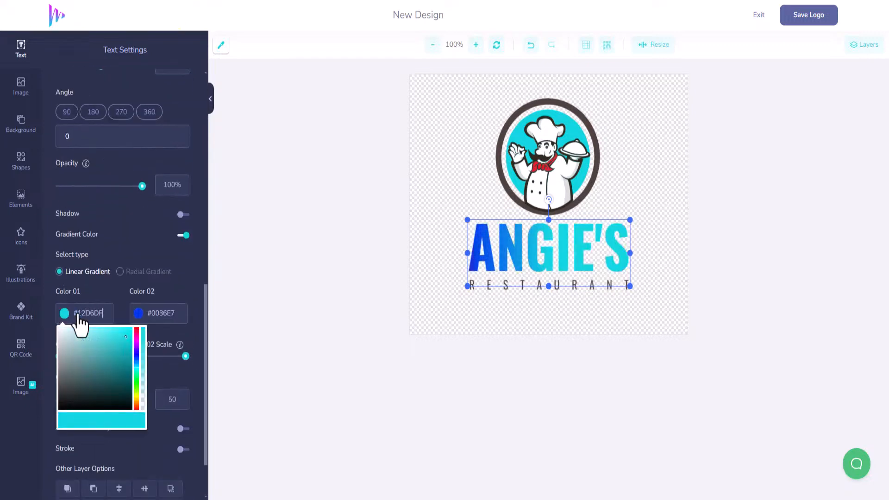
{"action": "left_click", "coordinate": [163, 313]}
{"action": "triple_click", "coordinate": [158, 320]}
{"action": "type", "text": "F7"}
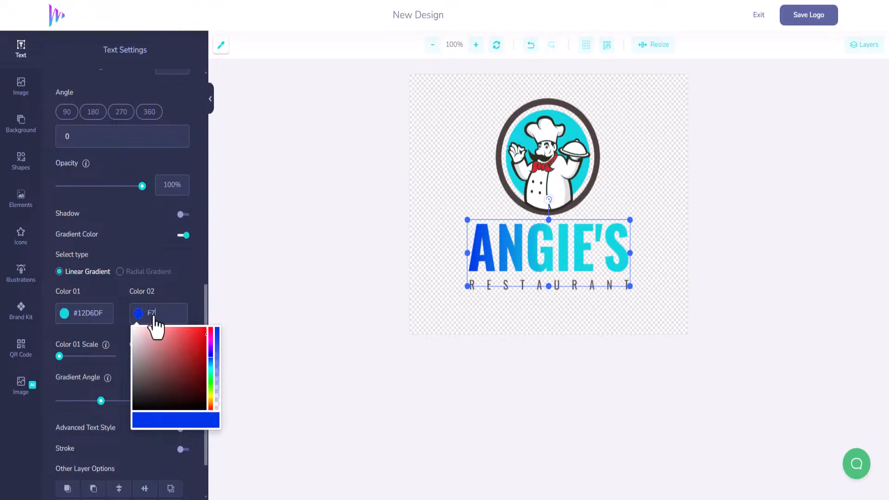
{"action": "type", "text": "0FFF"}
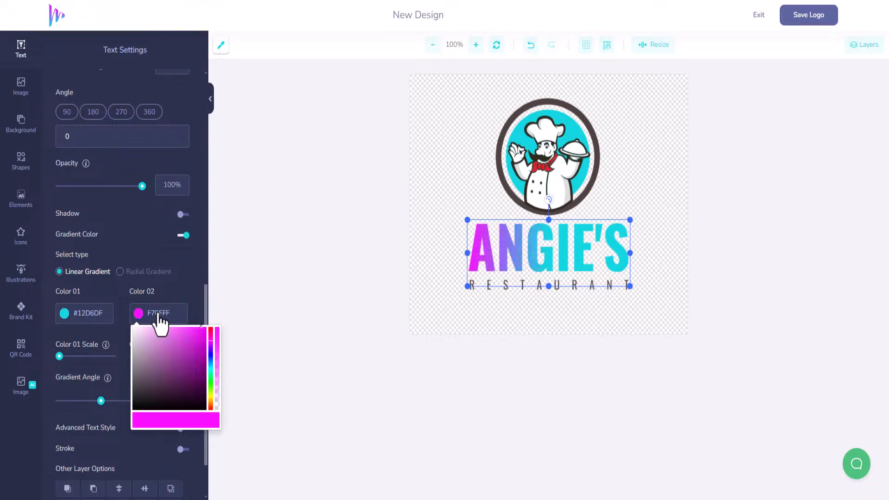
{"action": "left_click", "coordinate": [193, 279]}
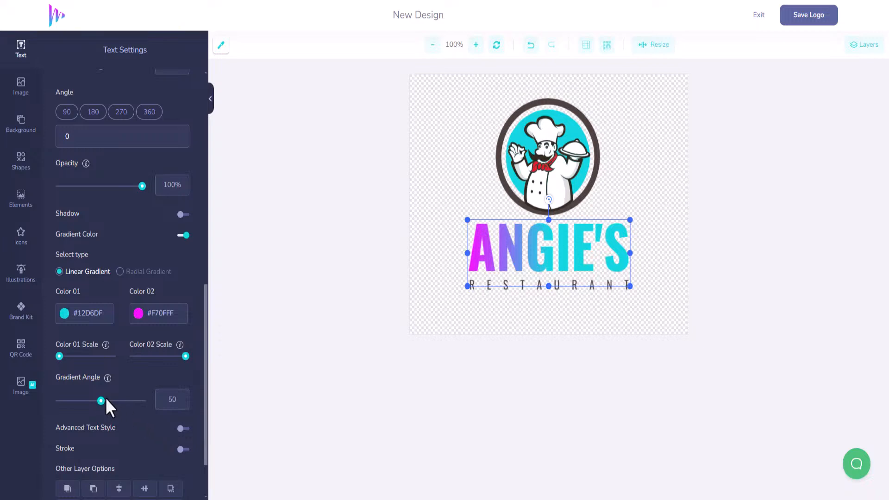
- Set the text's gradient angle to 271 and lower the second colour's scale to about a quarter
{"action": "left_click_drag", "start_coordinate": [101, 402], "coordinate": [122, 402]}
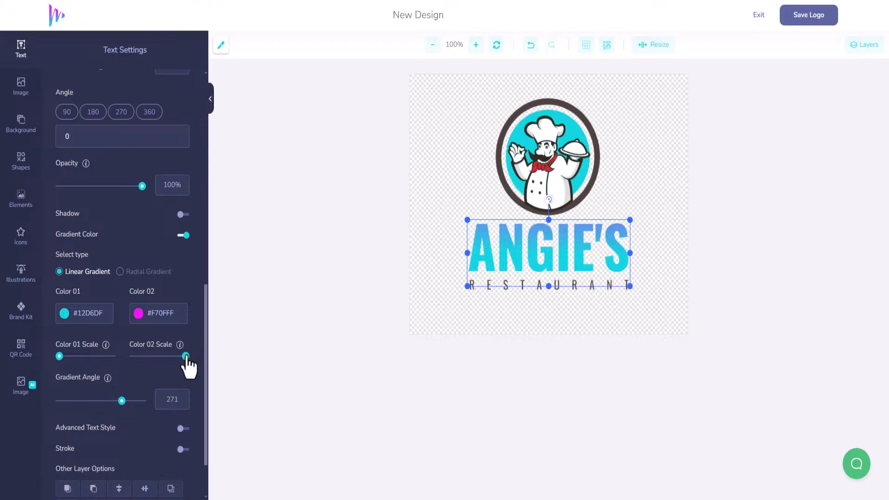
{"action": "left_click_drag", "start_coordinate": [182, 356], "coordinate": [144, 356]}
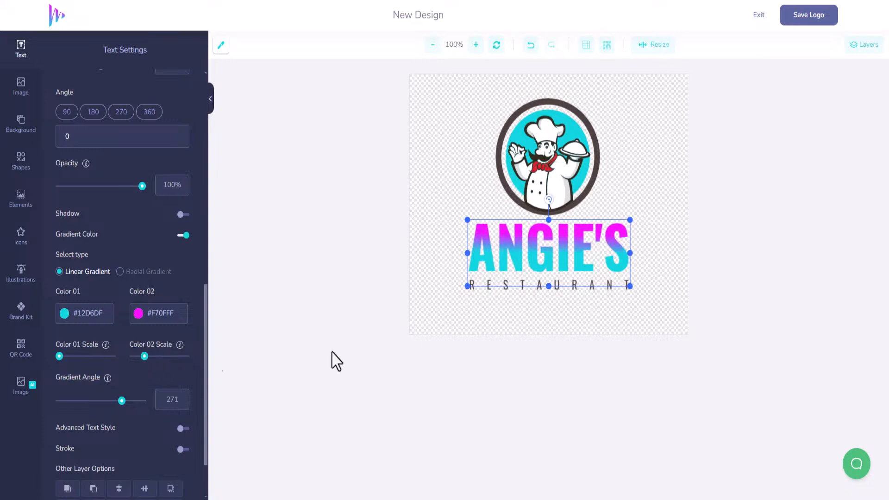
{"action": "left_click", "coordinate": [667, 332]}
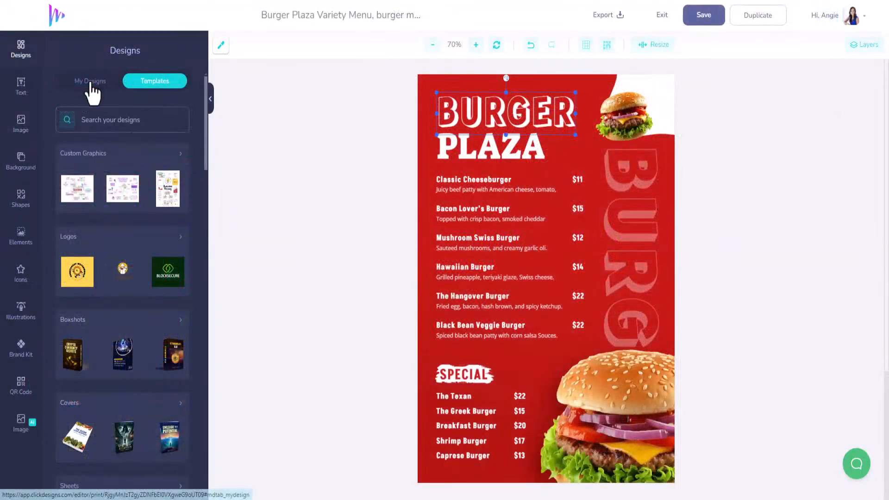
- Return to the Burger Plaza menu and insert the saved ANGIE'S chef logo from the user's own designs
{"action": "left_click", "coordinate": [91, 82]}
{"action": "mouse_move", "coordinate": [137, 282]}
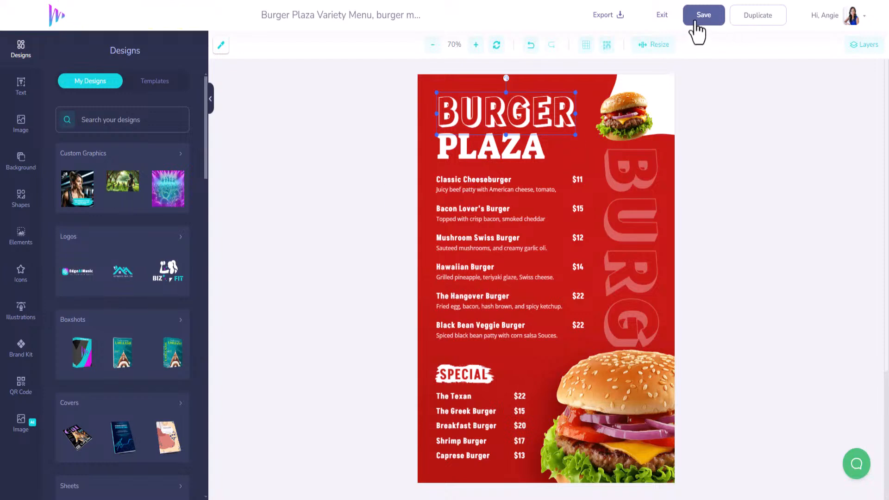
{"action": "left_click", "coordinate": [45, 2]}
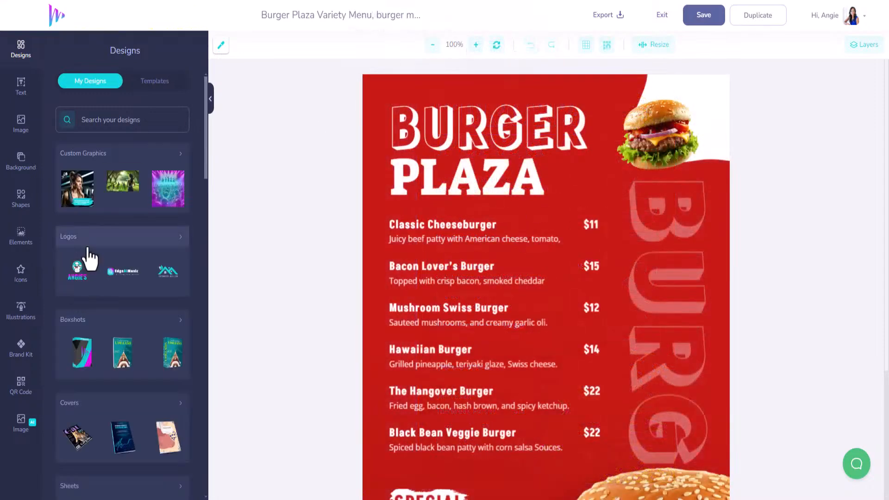
{"action": "mouse_move", "coordinate": [75, 273]}
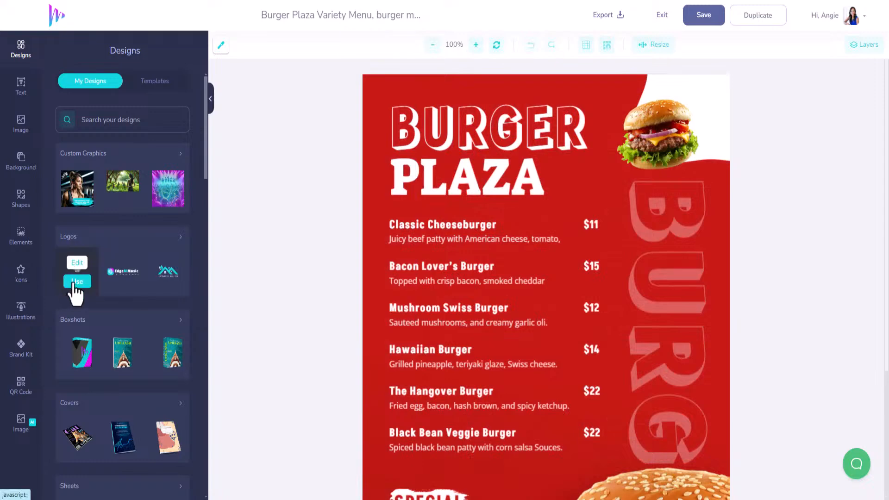
{"action": "left_click", "coordinate": [75, 283]}
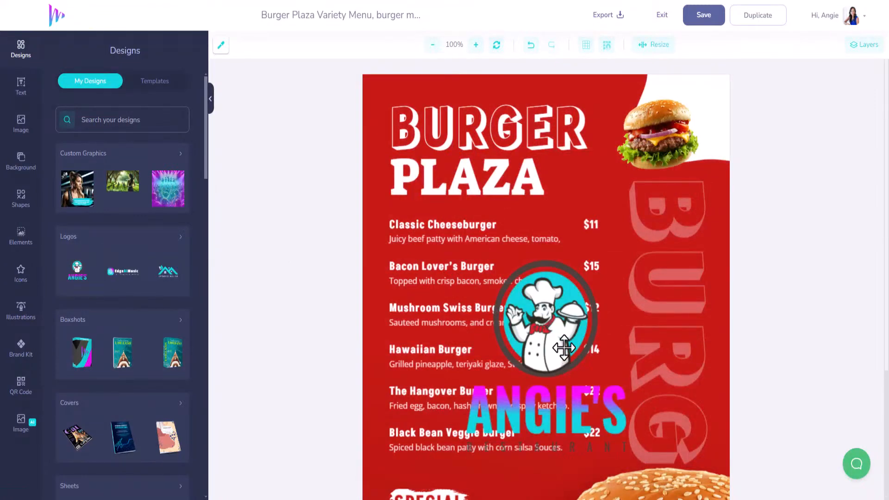
{"action": "left_click", "coordinate": [628, 430]}
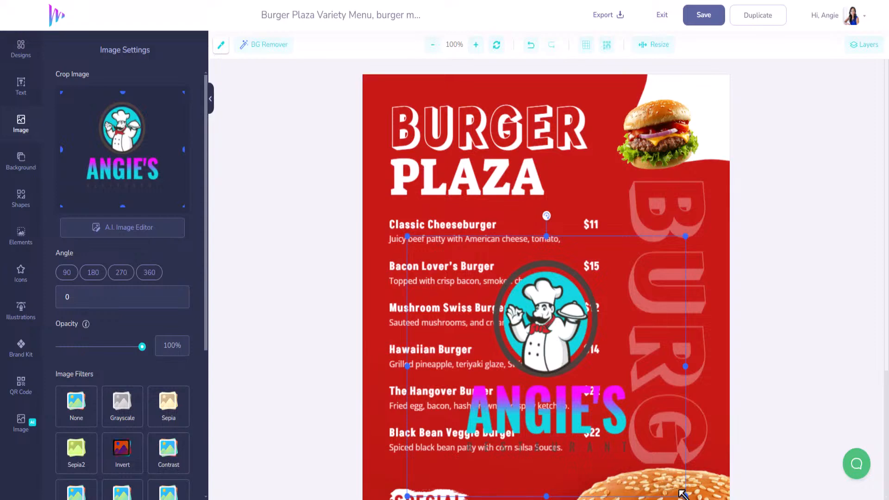
- Shrink the chef logo, move the small burger photo down beside the prices and put the logo in the photo's former place
{"action": "left_click_drag", "start_coordinate": [667, 462], "coordinate": [561, 329]}
{"action": "left_click_drag", "start_coordinate": [498, 309], "coordinate": [515, 202]}
{"action": "left_click_drag", "start_coordinate": [634, 159], "coordinate": [602, 342]}
{"action": "left_click_drag", "start_coordinate": [495, 198], "coordinate": [624, 154]}
- Enlarge the white corner shape and position the chef logo entirely inside it
{"action": "left_click", "coordinate": [702, 91]}
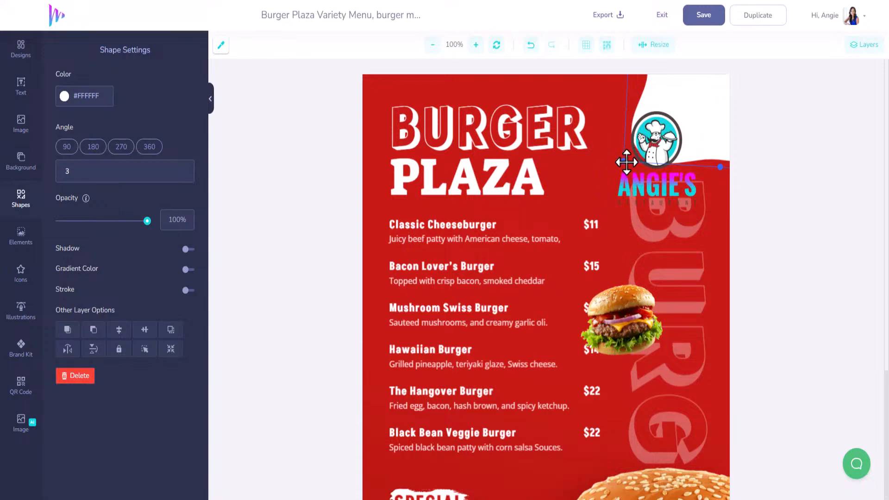
{"action": "left_click_drag", "start_coordinate": [624, 161], "coordinate": [597, 170]}
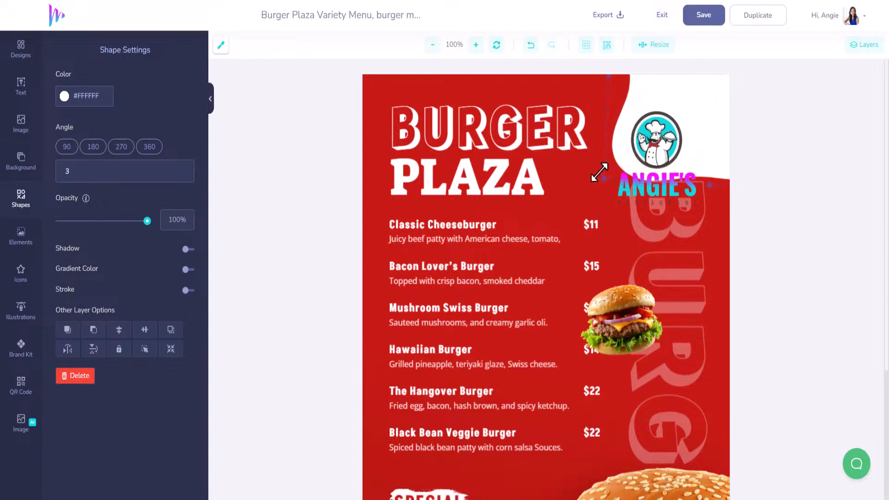
{"action": "left_click", "coordinate": [657, 172]}
{"action": "left_click_drag", "start_coordinate": [656, 172], "coordinate": [681, 139]}
- Change the menu's background gradient to #12D6DF for the first colour and #F70FFF for the second
{"action": "left_click", "coordinate": [506, 82]}
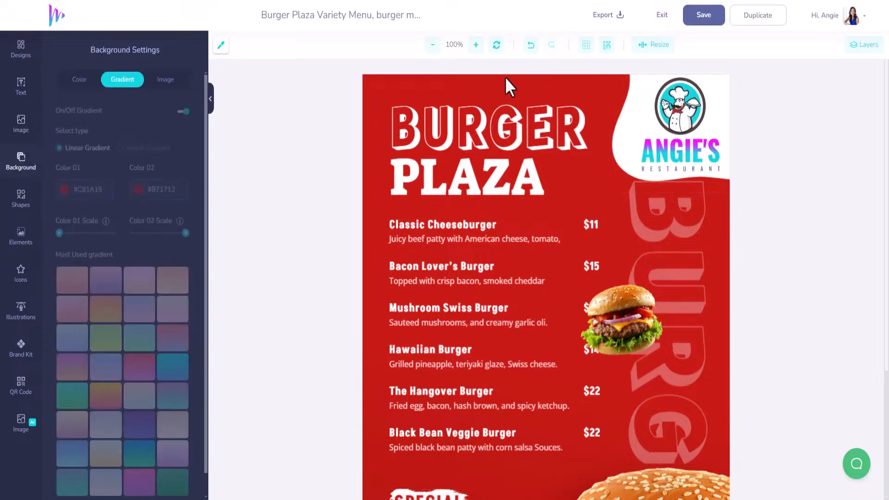
{"action": "left_click", "coordinate": [103, 191]}
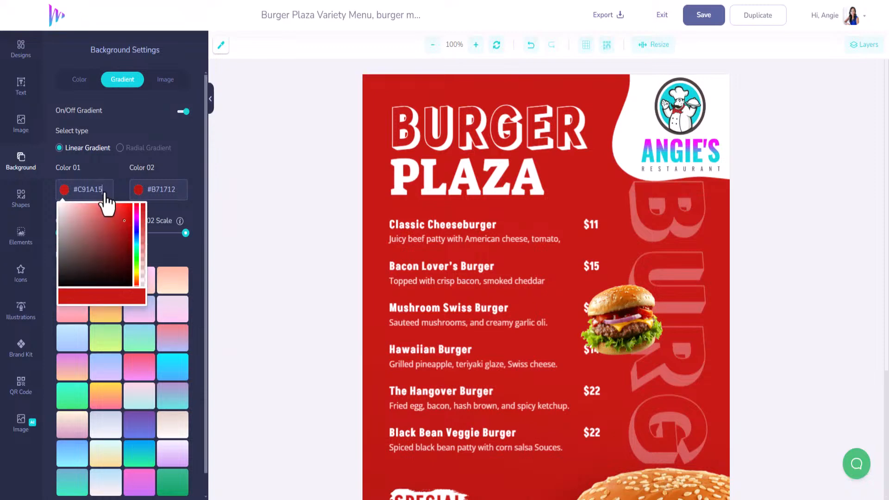
{"action": "left_click_drag", "start_coordinate": [105, 191], "coordinate": [80, 191]}
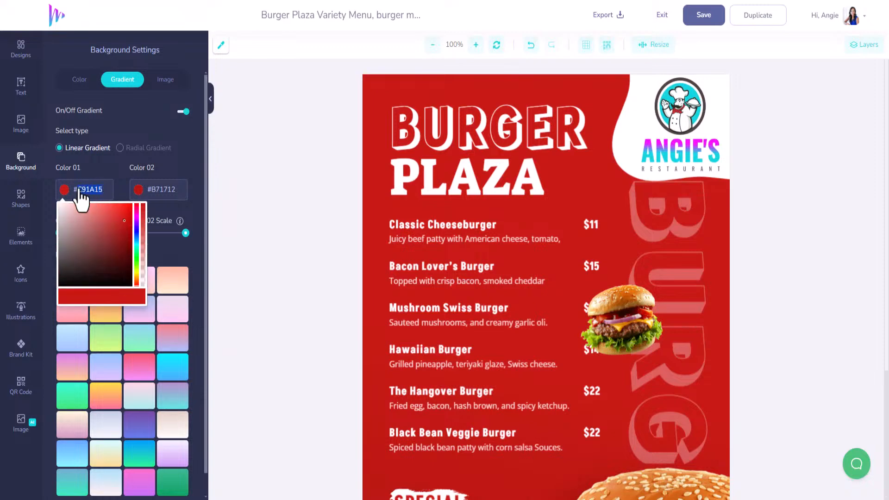
{"action": "type", "text": "12D6DF"}
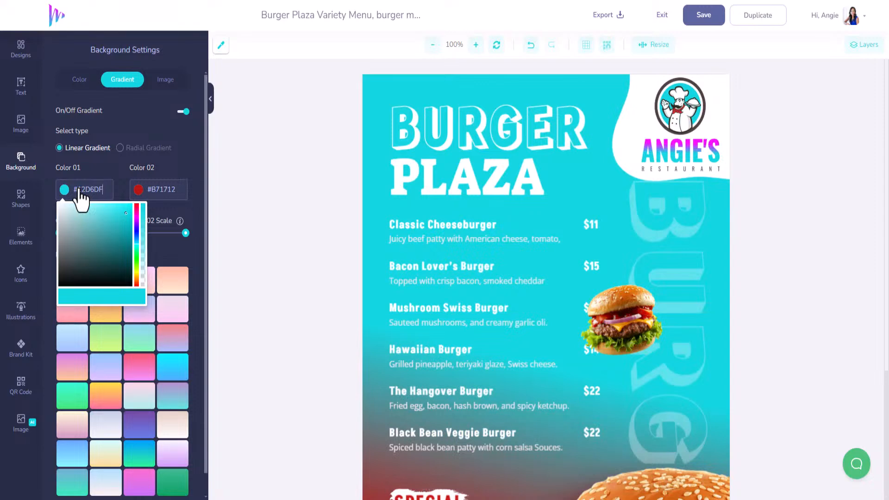
{"action": "scroll", "coordinate": [548, 260], "scroll_direction": "down", "scroll_amount": 3}
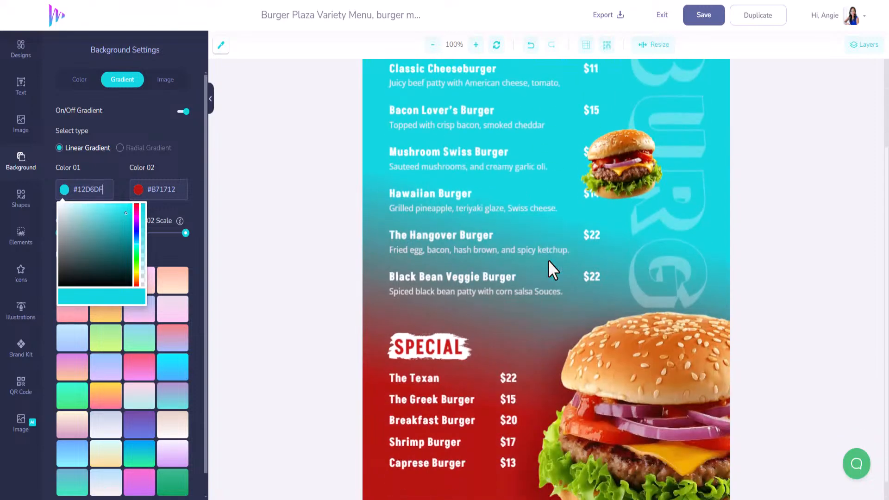
{"action": "left_click_drag", "start_coordinate": [187, 199], "coordinate": [155, 198]}
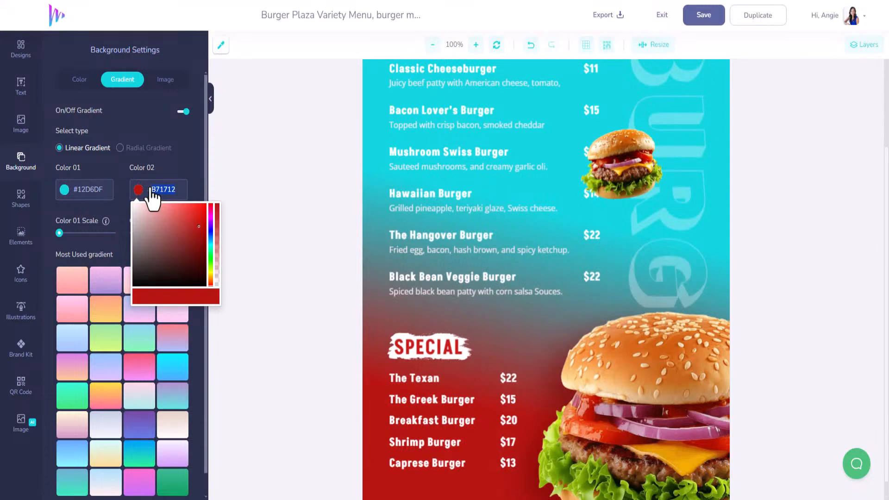
{"action": "type", "text": "#F70F"}
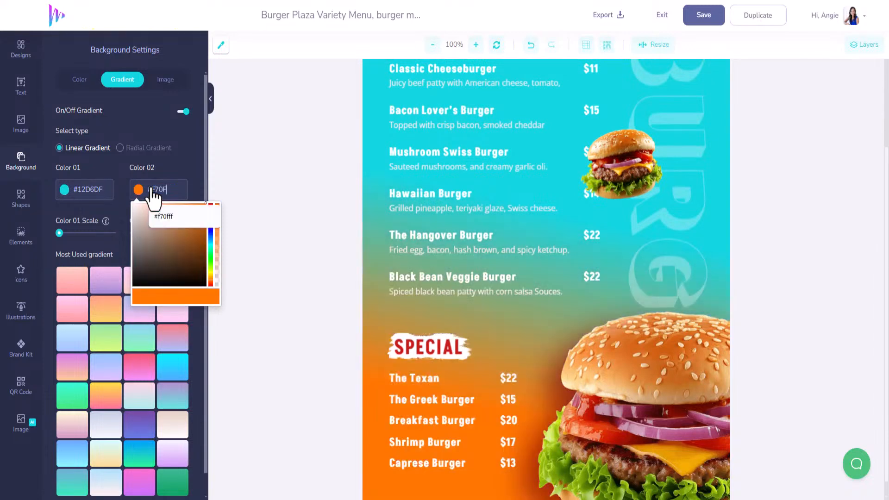
{"action": "type", "text": "FF"}
{"action": "left_click", "coordinate": [848, 222]}
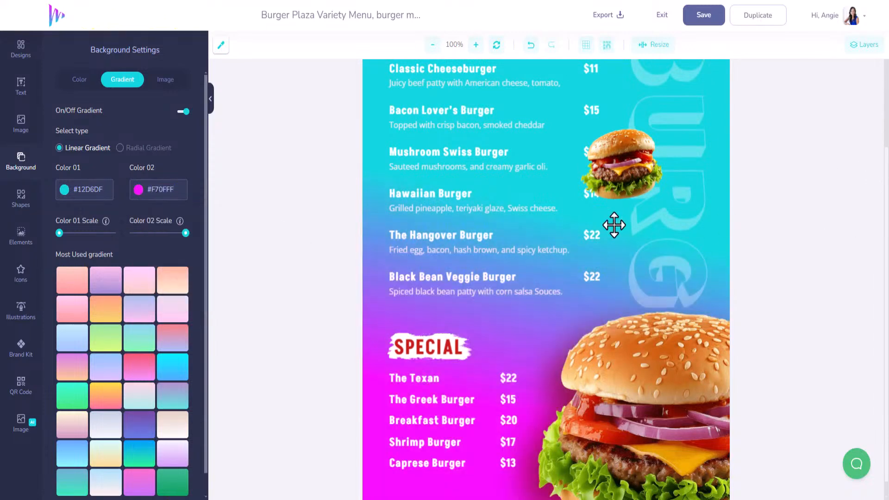
- View the menu at 80% and move the small burger photo off the prices to just beside the word PLAZA
{"action": "left_click", "coordinate": [432, 45]}
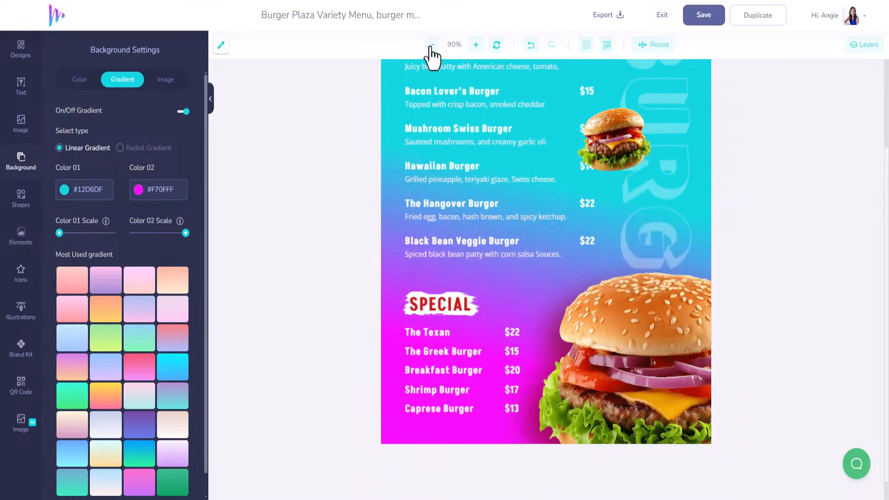
{"action": "left_click", "coordinate": [432, 44]}
{"action": "scroll", "coordinate": [486, 258], "scroll_direction": "up", "scroll_amount": 3}
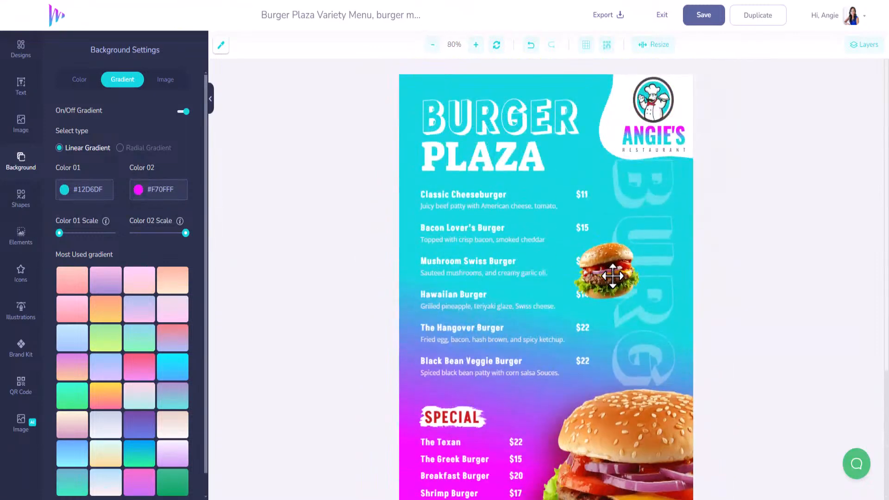
{"action": "left_click_drag", "start_coordinate": [612, 276], "coordinate": [625, 283]}
{"action": "left_click_drag", "start_coordinate": [619, 232], "coordinate": [629, 235]}
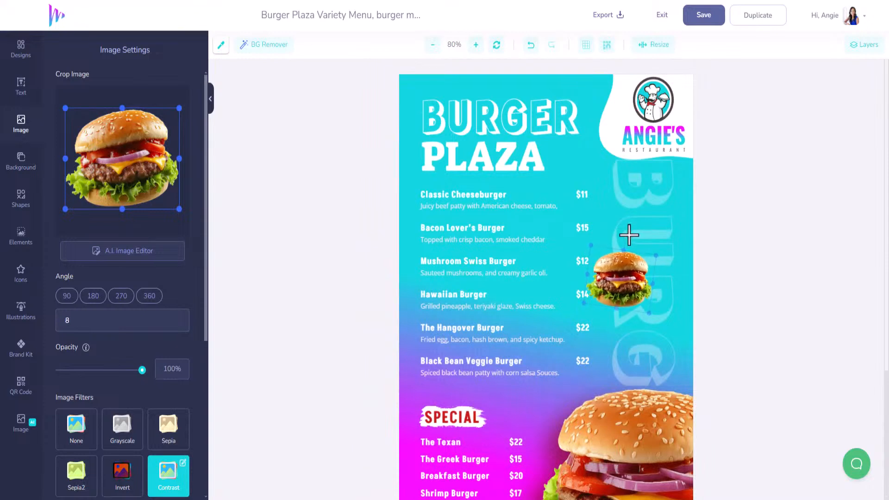
{"action": "left_click_drag", "start_coordinate": [637, 287], "coordinate": [590, 176]}
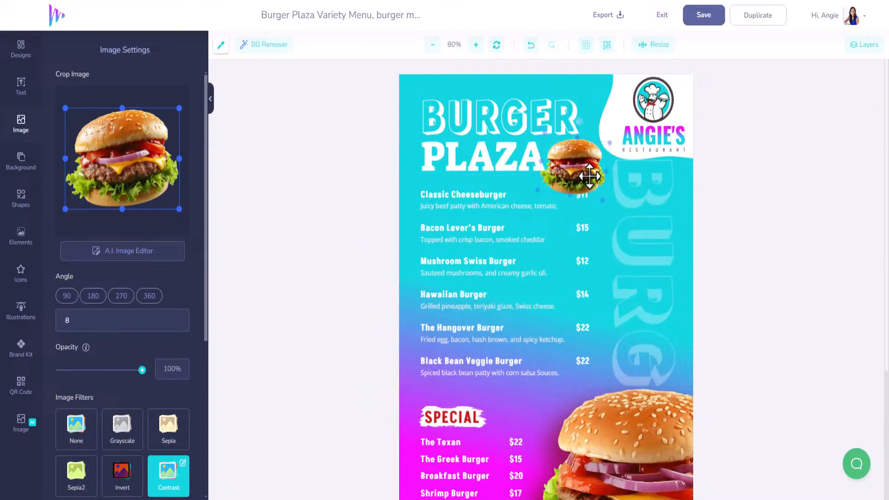
- Shrink the small burger photo beside PLAZA so that it clears the $11 price
{"action": "left_click", "coordinate": [526, 127]}
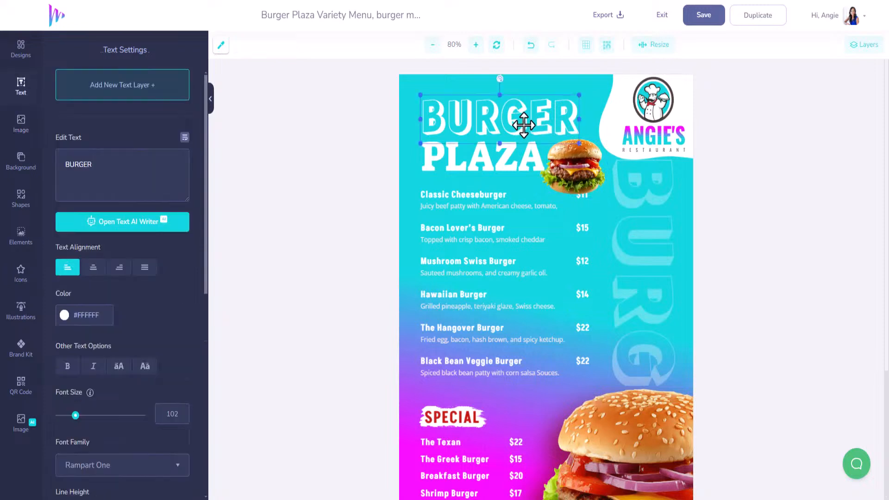
{"action": "left_click", "coordinate": [502, 156]}
{"action": "left_click", "coordinate": [558, 162]}
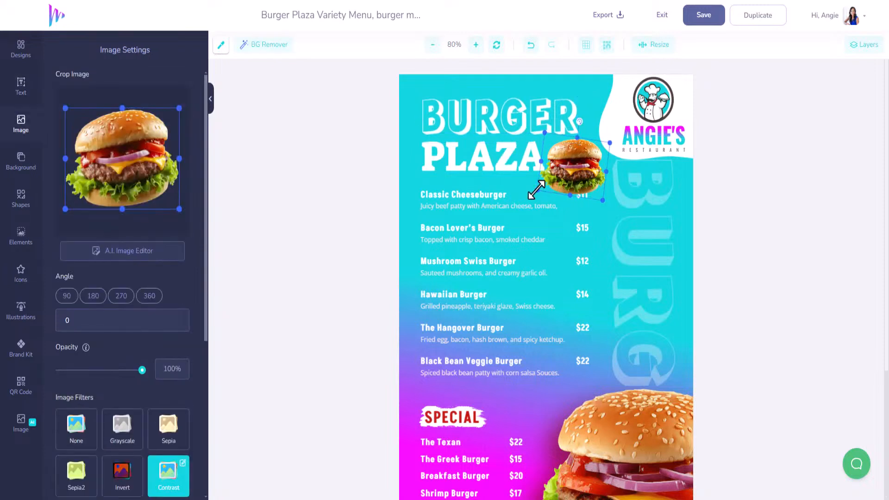
{"action": "left_click_drag", "start_coordinate": [531, 190], "coordinate": [549, 178]}
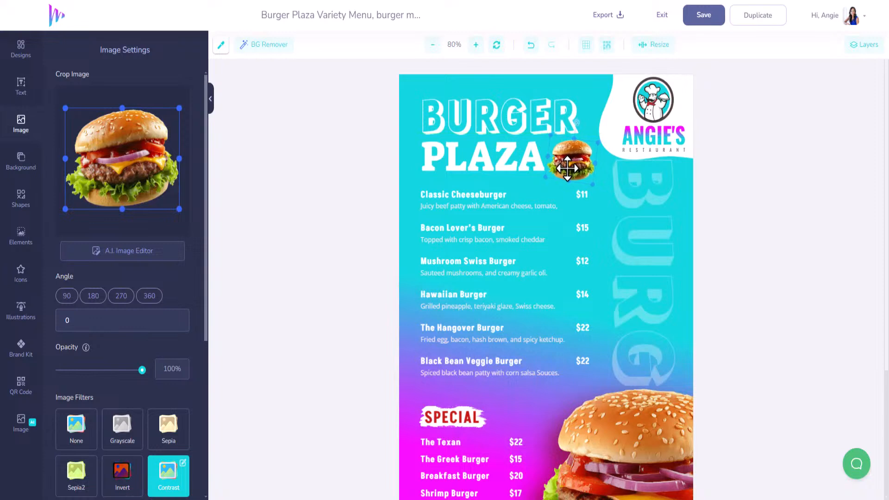
- Recolour the SPECIAL heading with the cyan from the MarketersFM brand kit colours
{"action": "scroll", "coordinate": [626, 294], "scroll_direction": "down", "scroll_amount": 2}
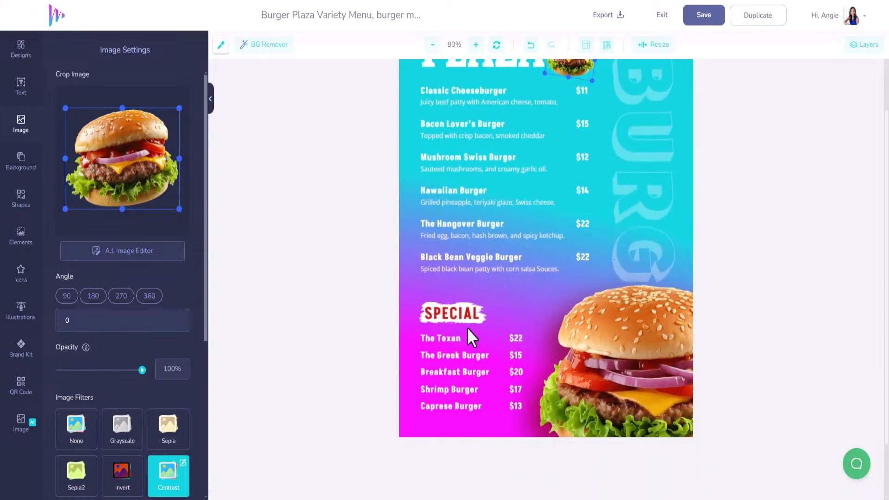
{"action": "left_click", "coordinate": [449, 314]}
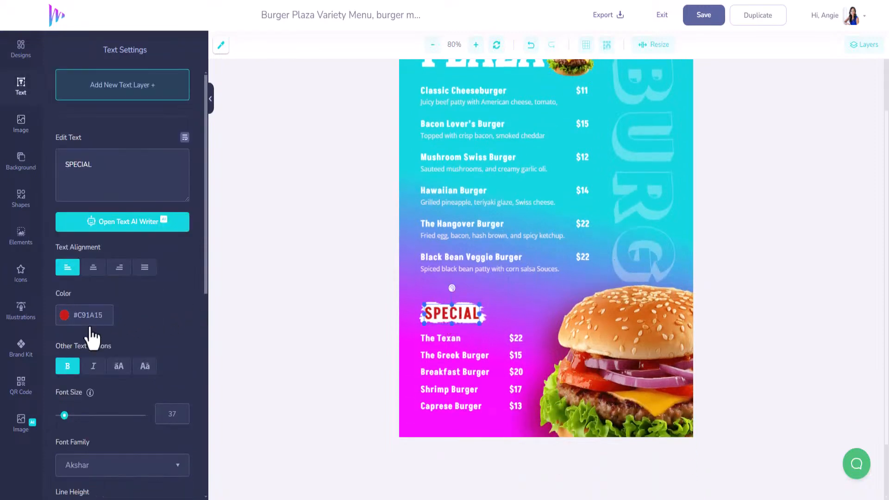
{"action": "left_click", "coordinate": [22, 350]}
{"action": "left_click", "coordinate": [123, 83]}
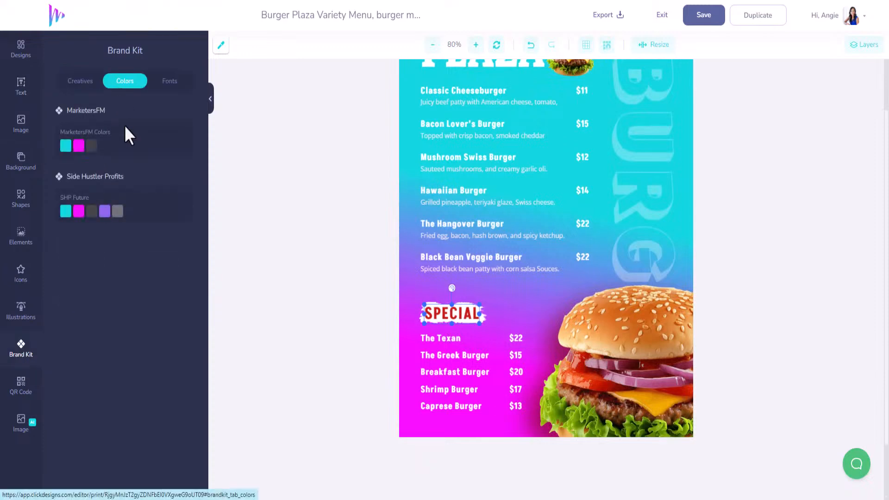
{"action": "left_click", "coordinate": [65, 146]}
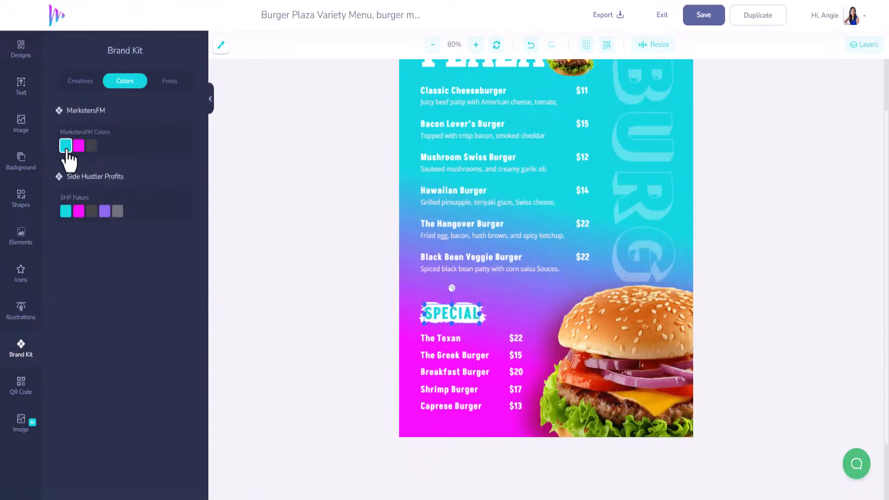
- Shift the large burger photo slightly up and to the left, and save the menu design
{"action": "left_click", "coordinate": [612, 271]}
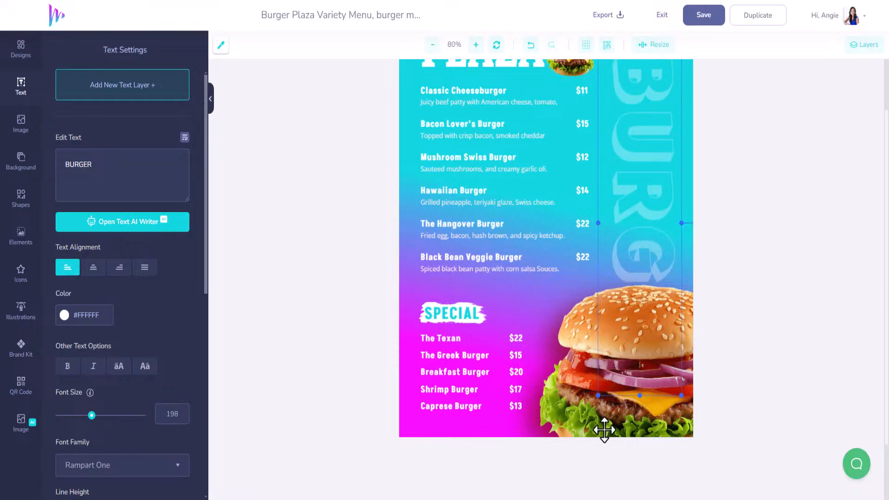
{"action": "mouse_move", "coordinate": [637, 427]}
{"action": "left_mouse_down"}
{"action": "mouse_move", "coordinate": [624, 403]}
{"action": "mouse_move", "coordinate": [682, 399]}
{"action": "mouse_move", "coordinate": [582, 460]}
{"action": "mouse_move", "coordinate": [607, 424]}
{"action": "mouse_move", "coordinate": [627, 420]}
{"action": "left_mouse_up"}
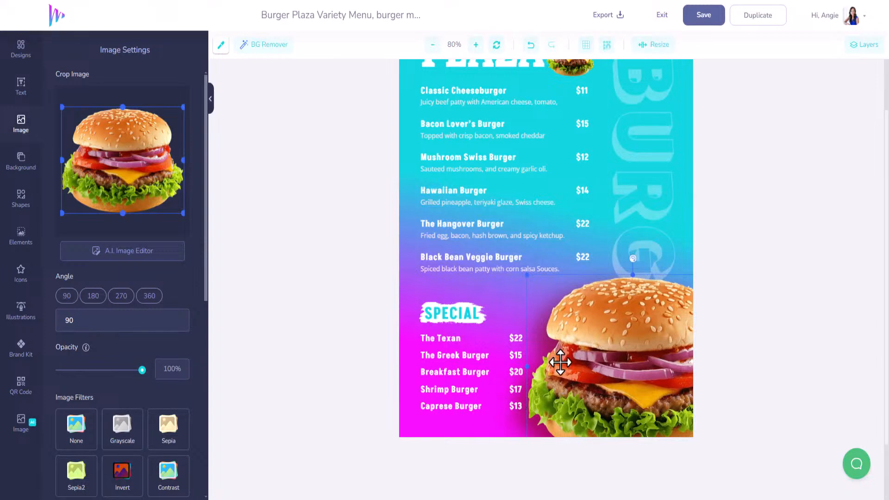
{"action": "scroll", "coordinate": [558, 360], "scroll_direction": "up", "scroll_amount": 2}
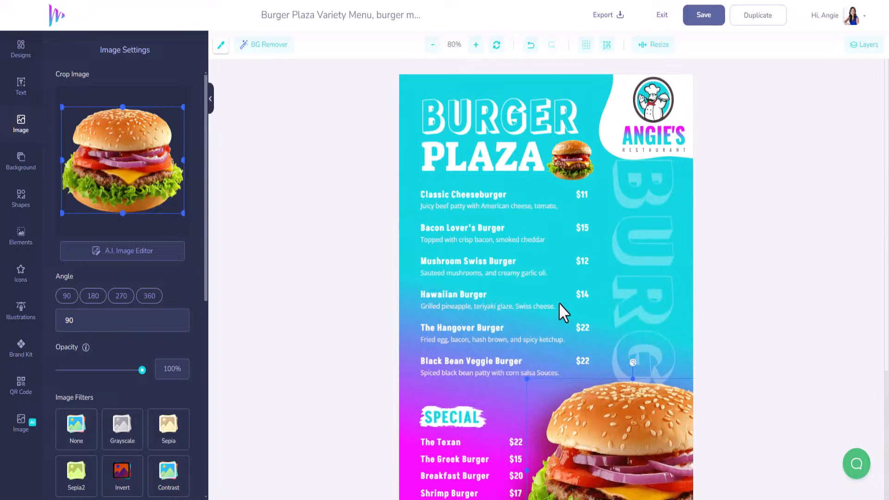
{"action": "left_click", "coordinate": [702, 19]}
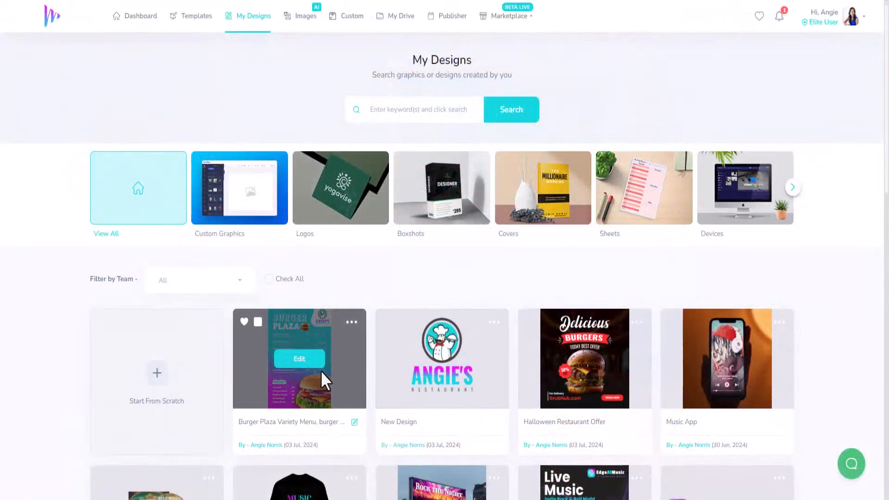
- Start a new design from scratch on a portrait blank canvas with the height set to 1000 px, viewed at 80%
{"action": "left_click", "coordinate": [154, 386]}
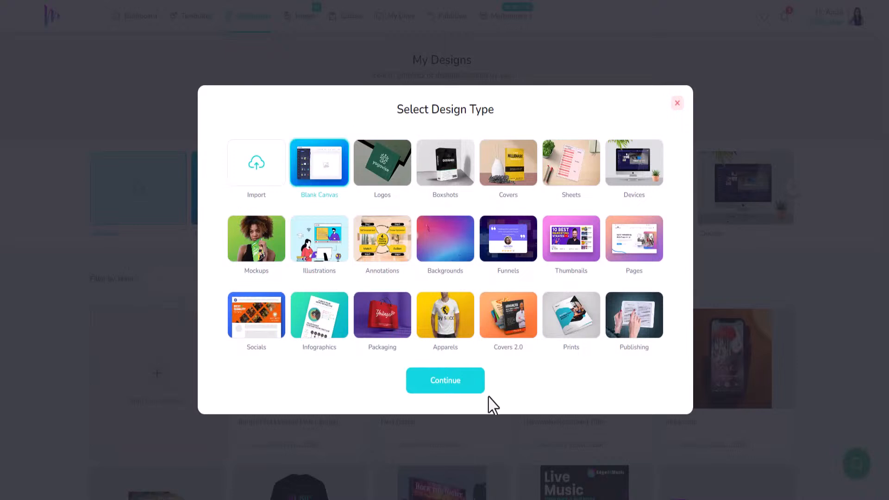
{"action": "left_click", "coordinate": [451, 382]}
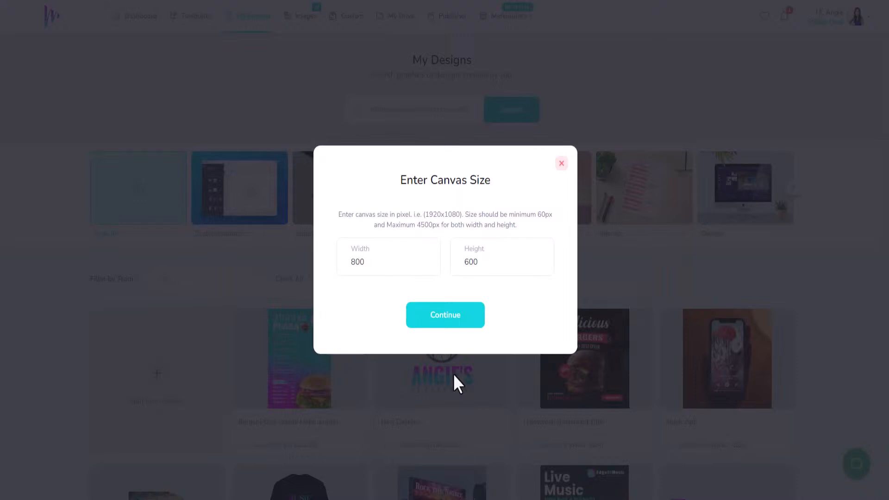
{"action": "left_click", "coordinate": [382, 268]}
{"action": "left_click_drag", "start_coordinate": [500, 268], "coordinate": [448, 254]}
{"action": "type", "text": "1000"}
{"action": "left_click", "coordinate": [440, 317]}
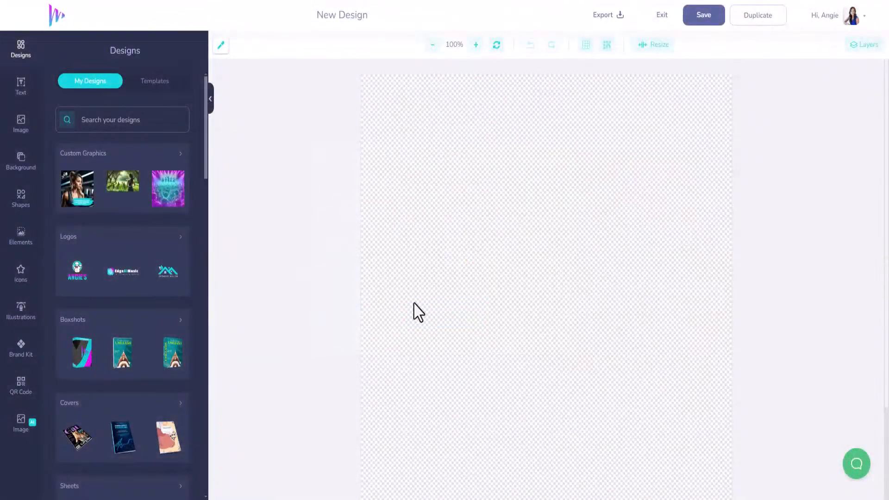
{"action": "left_click", "coordinate": [432, 45]}
{"action": "left_click", "coordinate": [433, 45]}
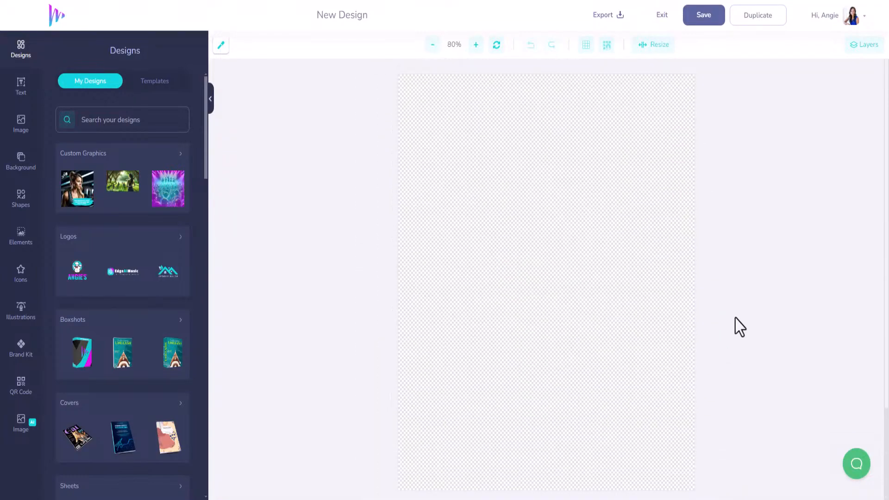
- Enter the Image AI prompt "Create an elegant menu design for a high-end restaurant, featuring sophisticated fonts and images of signature dishes, styled with a modern clean aesthetic."
{"action": "left_click", "coordinate": [21, 422]}
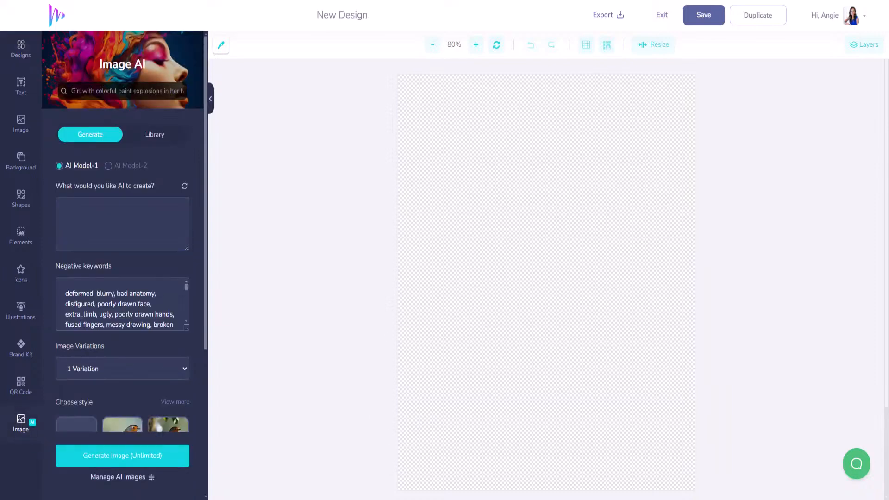
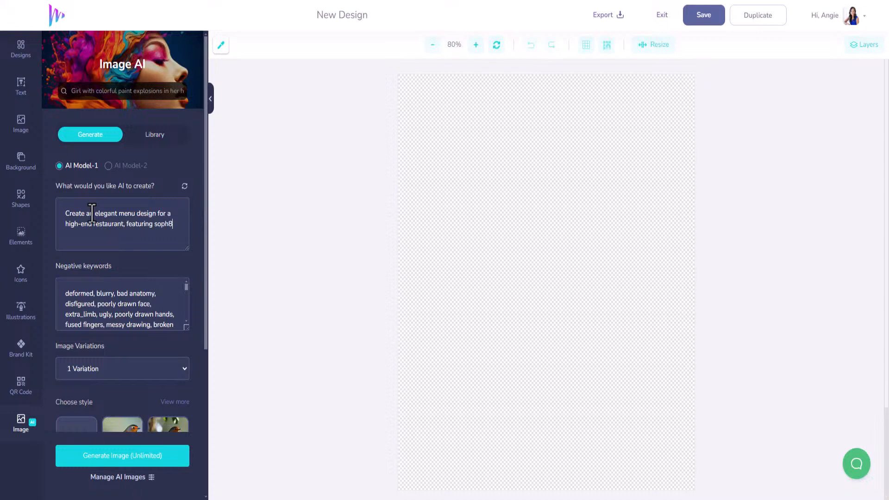
{"action": "type", "text": "cated fonts and images"}
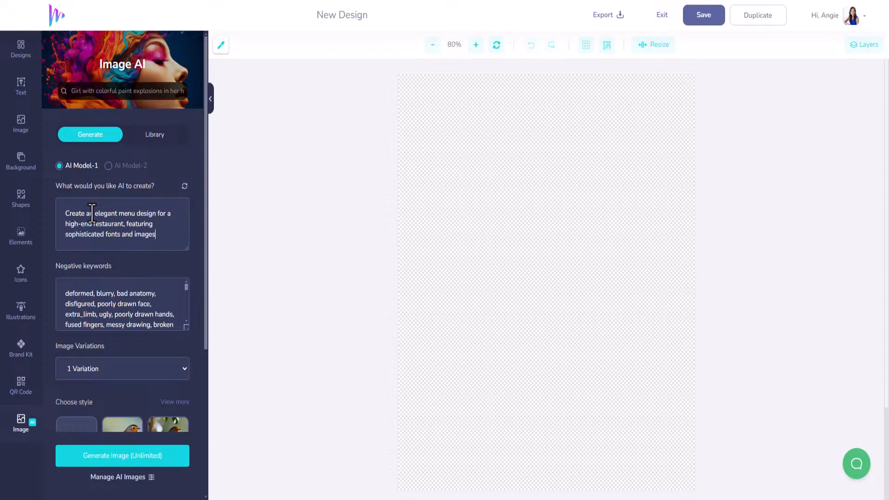
{"action": "type", "text": "ignature dishes, styled w"}
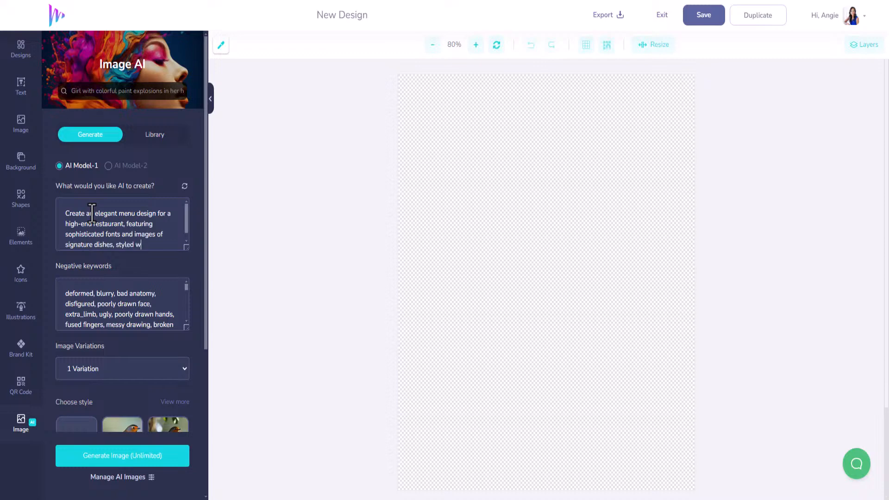
{"action": "type", "text": "n clean aesthetic."}
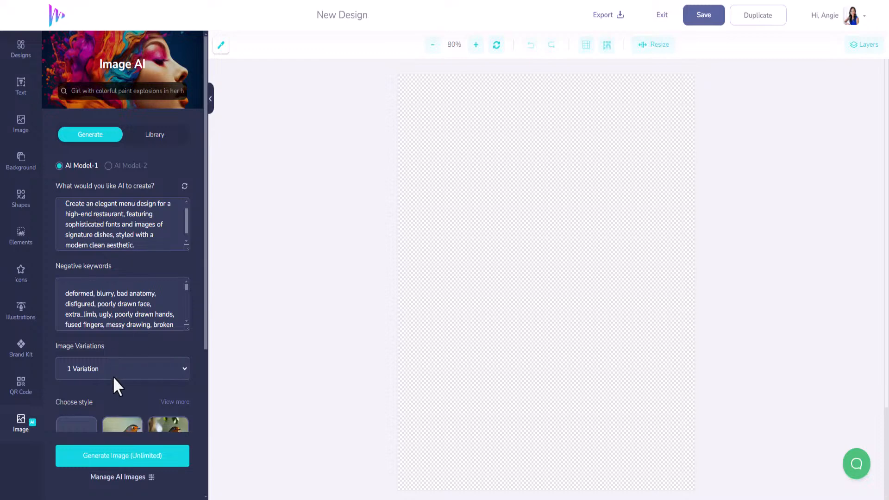
- Generate the AI images with 4 variations in the Vertical aspect ratio
{"action": "left_click", "coordinate": [114, 377]}
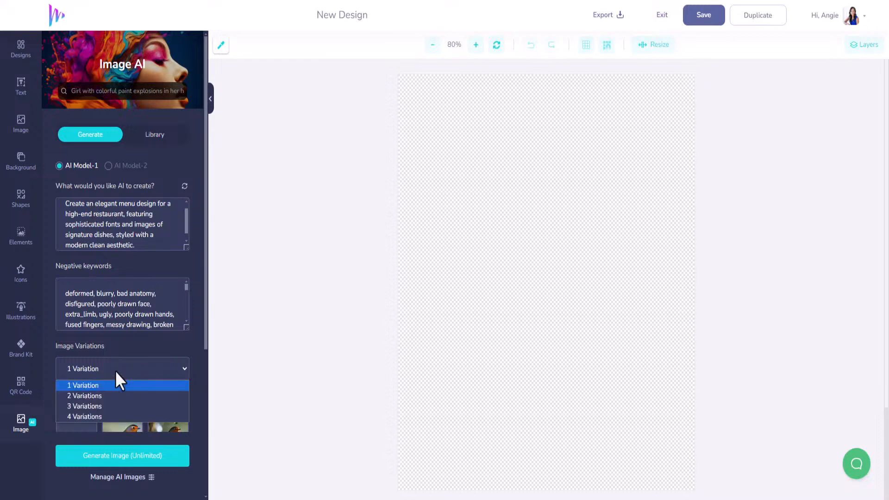
{"action": "left_click", "coordinate": [115, 417]}
{"action": "scroll", "coordinate": [124, 323], "scroll_direction": "down", "scroll_amount": 5}
{"action": "scroll", "coordinate": [124, 322], "scroll_direction": "down", "scroll_amount": 5}
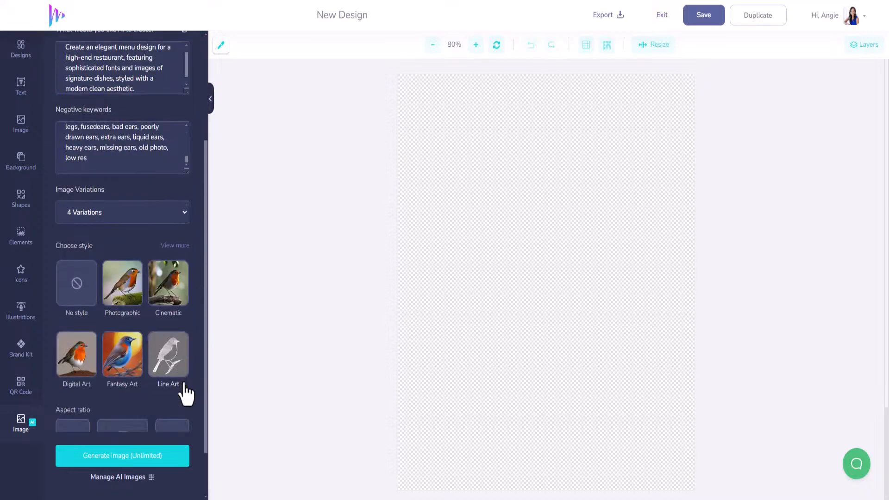
{"action": "left_click", "coordinate": [175, 393]}
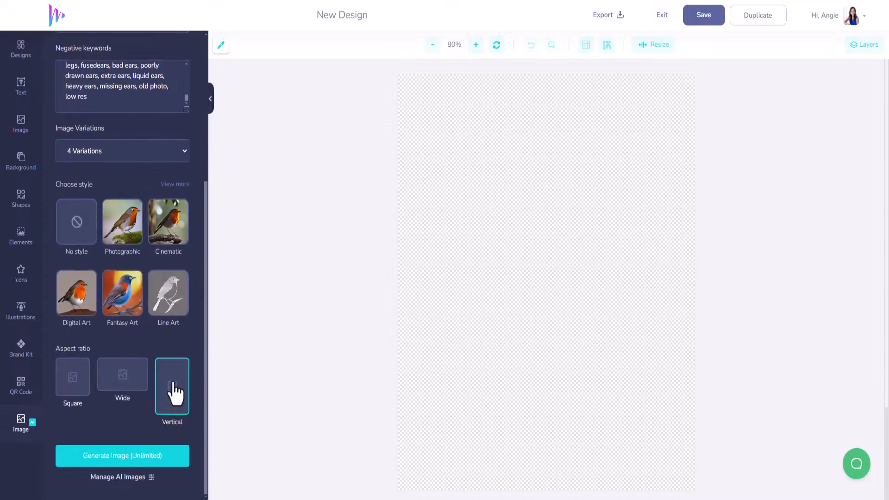
{"action": "left_click", "coordinate": [130, 458]}
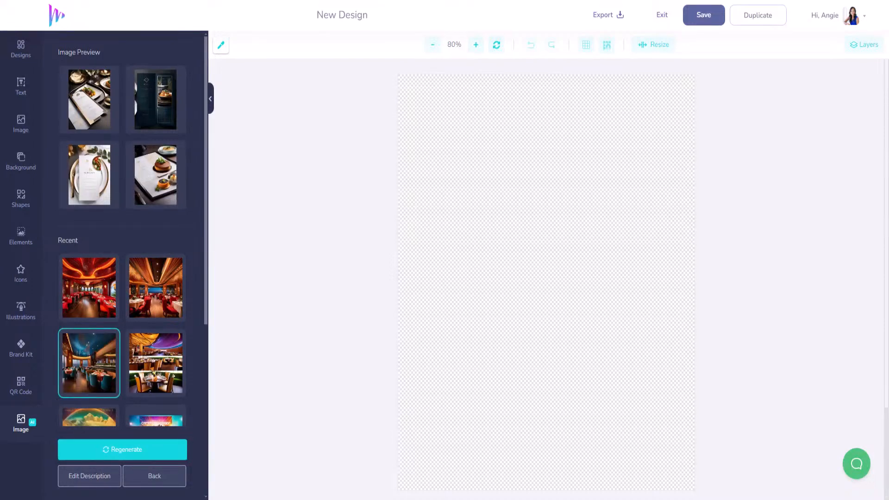
{"action": "left_click", "coordinate": [163, 106]}
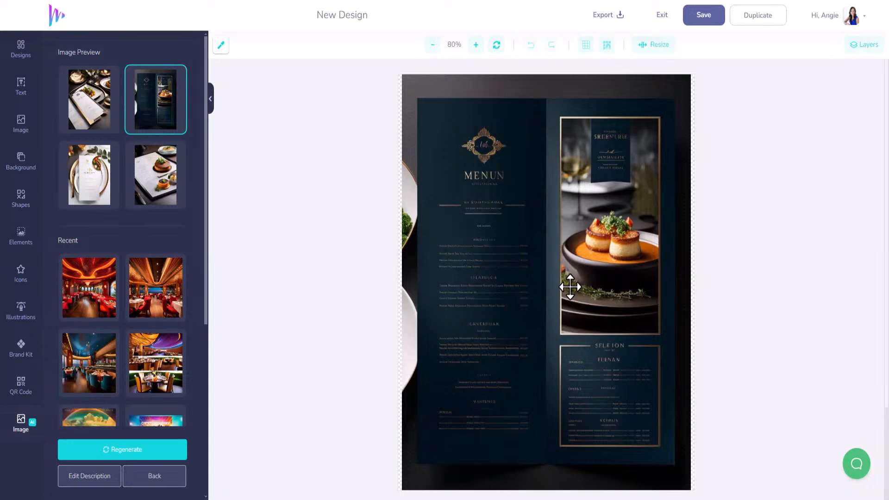
{"action": "left_click_drag", "start_coordinate": [551, 346], "coordinate": [536, 321]}
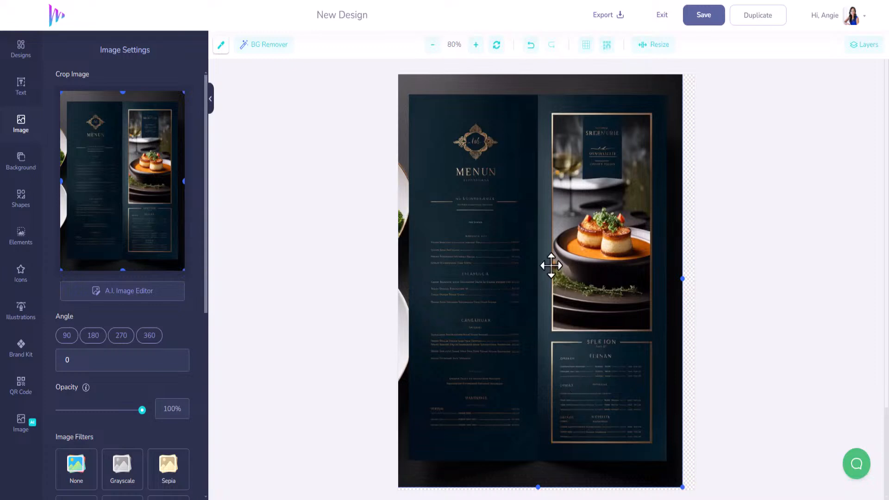
{"action": "key", "text": "Delete"}
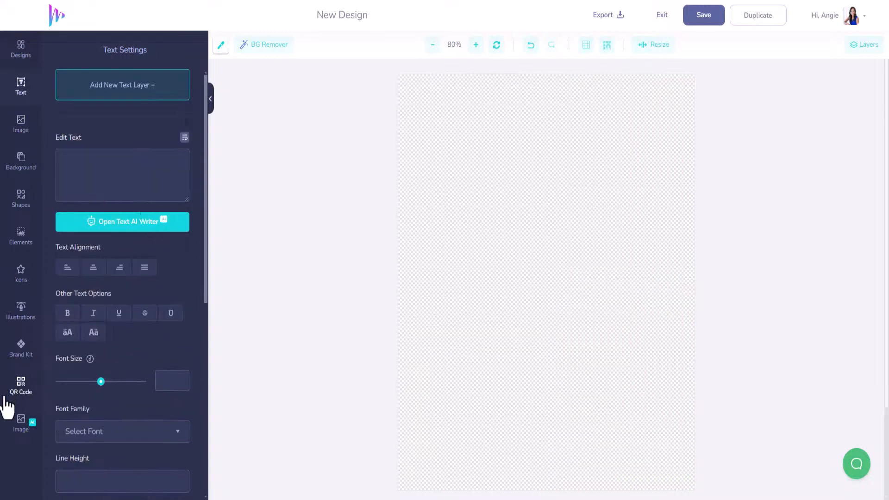
- Add the generated image of the tilted gold-trimmed menu and enlarge it from the canvas's upper-left corner to fill the canvas
{"action": "left_click", "coordinate": [19, 421]}
{"action": "left_click", "coordinate": [90, 100]}
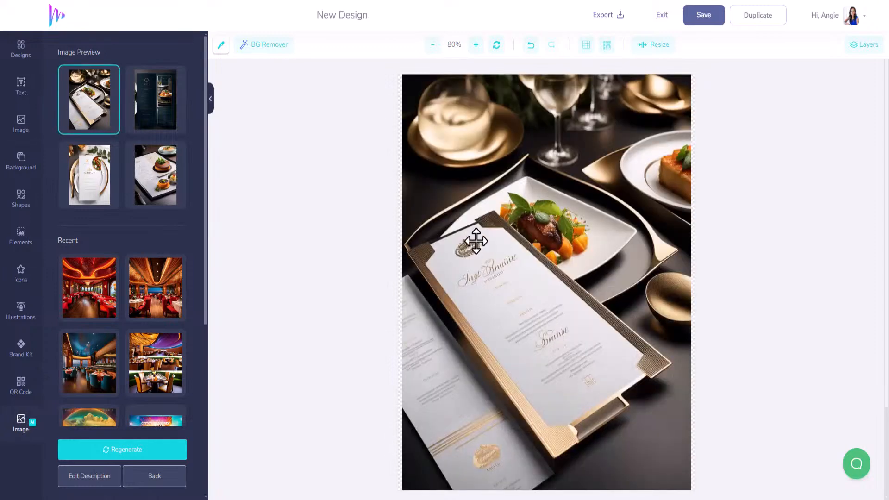
{"action": "left_click_drag", "start_coordinate": [532, 243], "coordinate": [527, 243]}
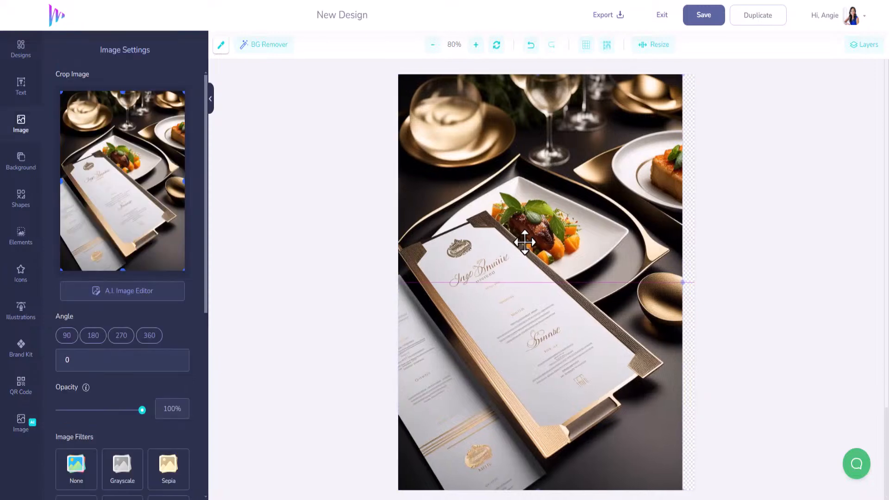
{"action": "scroll", "coordinate": [694, 403], "scroll_direction": "down", "scroll_amount": 3}
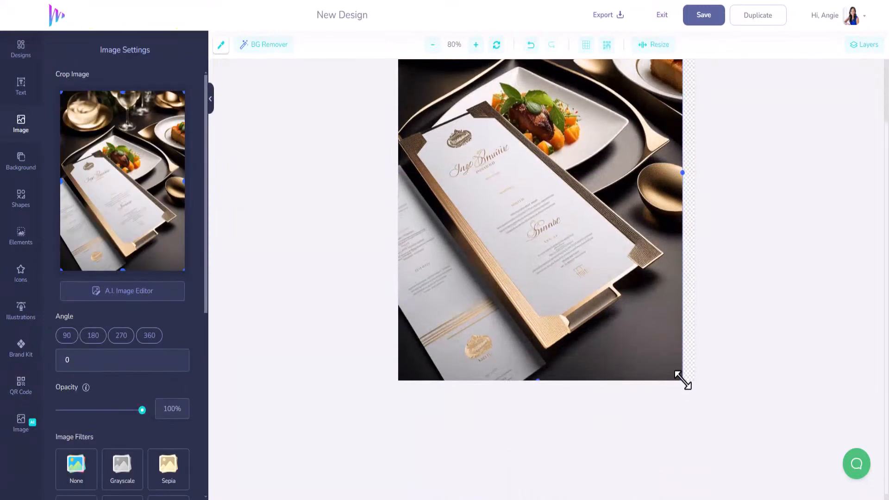
{"action": "mouse_move", "coordinate": [684, 380]}
{"action": "left_mouse_down"}
{"action": "mouse_move", "coordinate": [699, 405]}
{"action": "mouse_move", "coordinate": [683, 391]}
{"action": "left_mouse_up"}
{"action": "scroll", "coordinate": [560, 318], "scroll_direction": "up", "scroll_amount": 3}
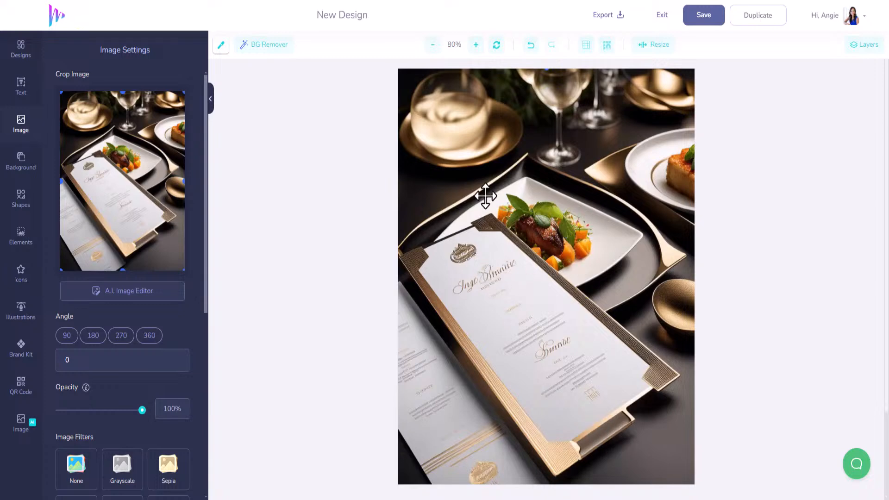
- Add the generated image of the white menu lying on a gold-rimmed plate on top of the current image
{"action": "left_click", "coordinate": [20, 426]}
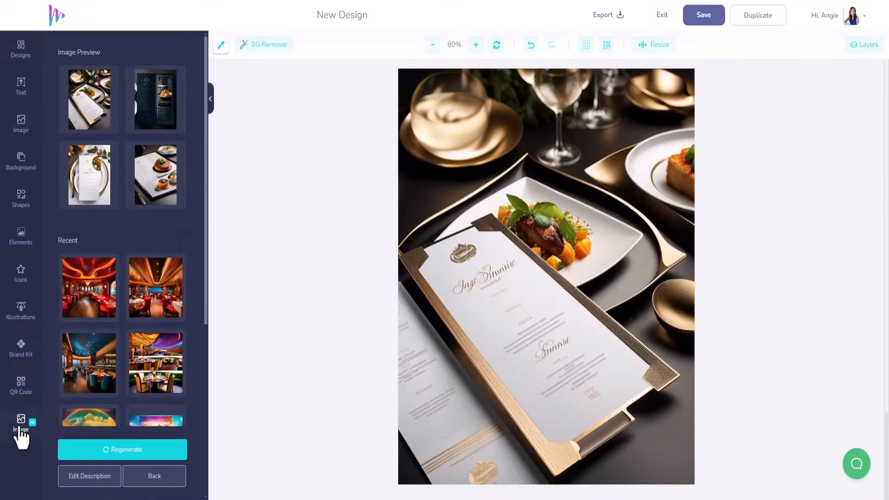
{"action": "left_click", "coordinate": [94, 168]}
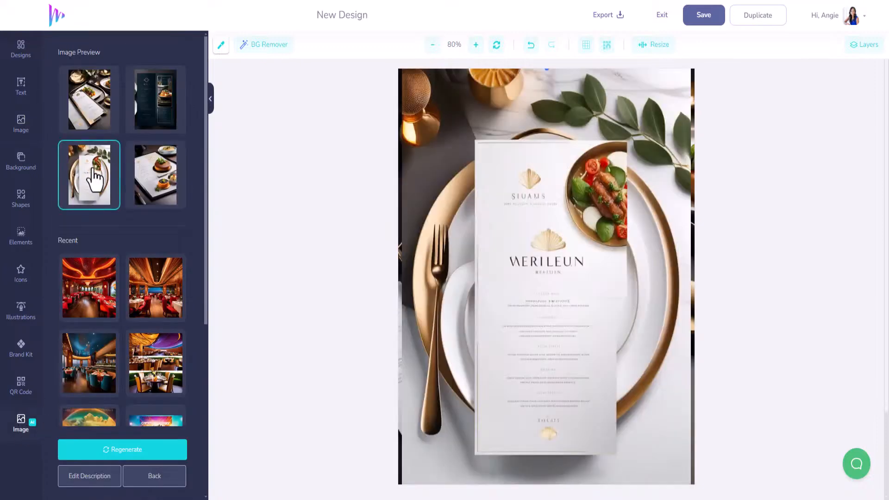
- Try the generated white-menu and plated-dessert images on the canvas, removing each one to return to the gold-trimmed menu image
{"action": "left_click_drag", "start_coordinate": [565, 262], "coordinate": [558, 284]}
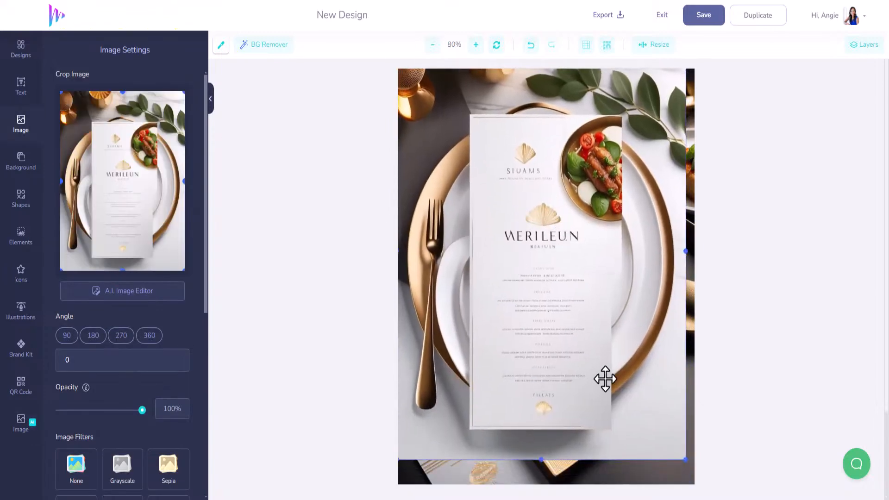
{"action": "left_click_drag", "start_coordinate": [561, 206], "coordinate": [553, 230]}
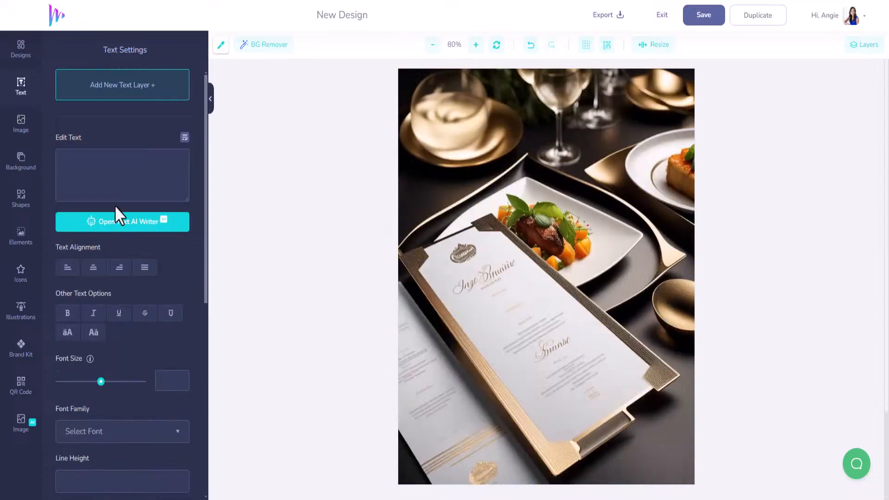
{"action": "left_click", "coordinate": [20, 424]}
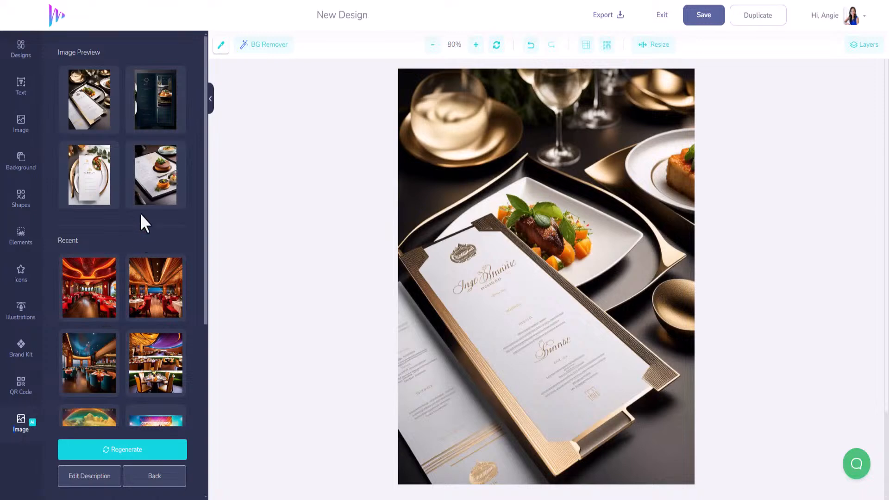
{"action": "left_click", "coordinate": [150, 194]}
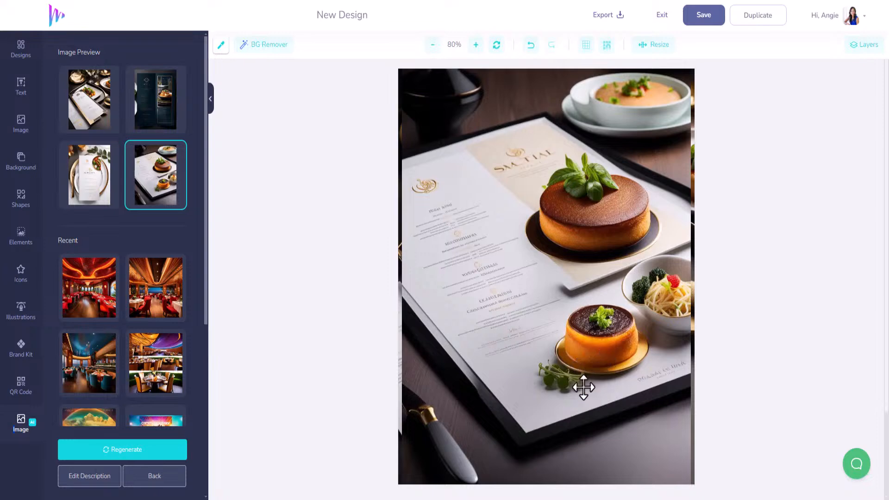
{"action": "left_click", "coordinate": [531, 221]}
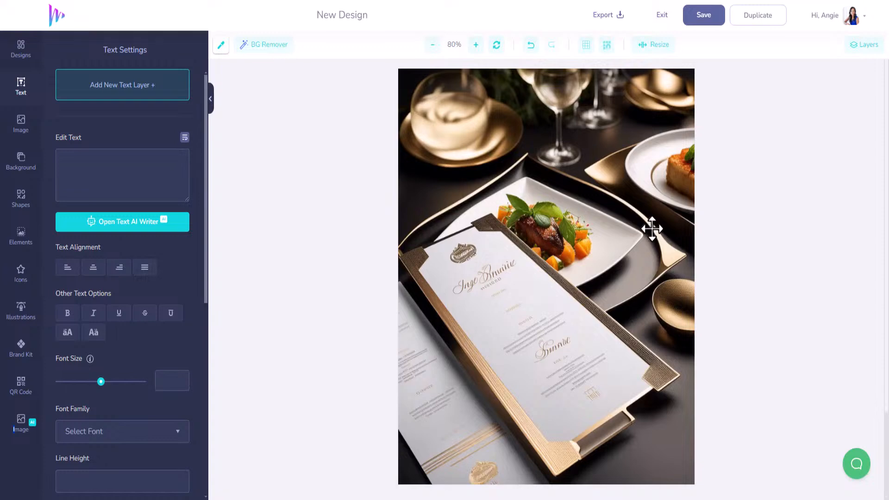
- Add a red arched ribbon from the Banners & Ribbons shapes to the design
{"action": "left_click", "coordinate": [22, 207]}
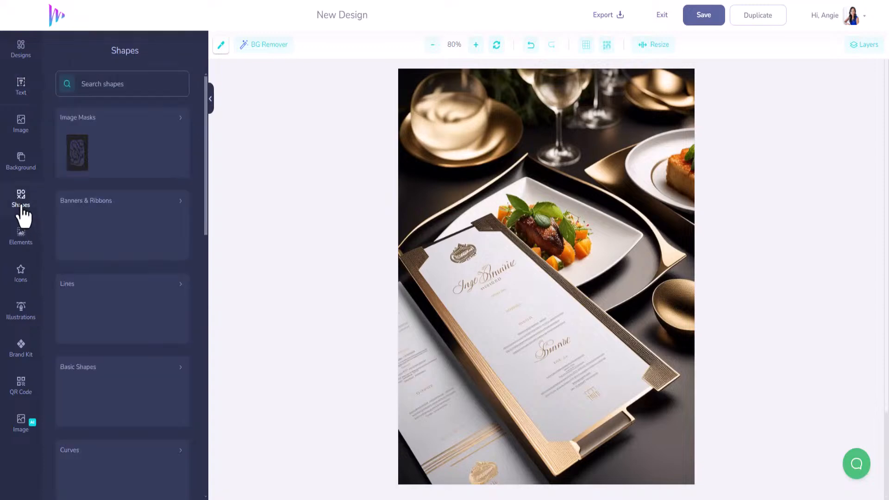
{"action": "left_click", "coordinate": [178, 216]}
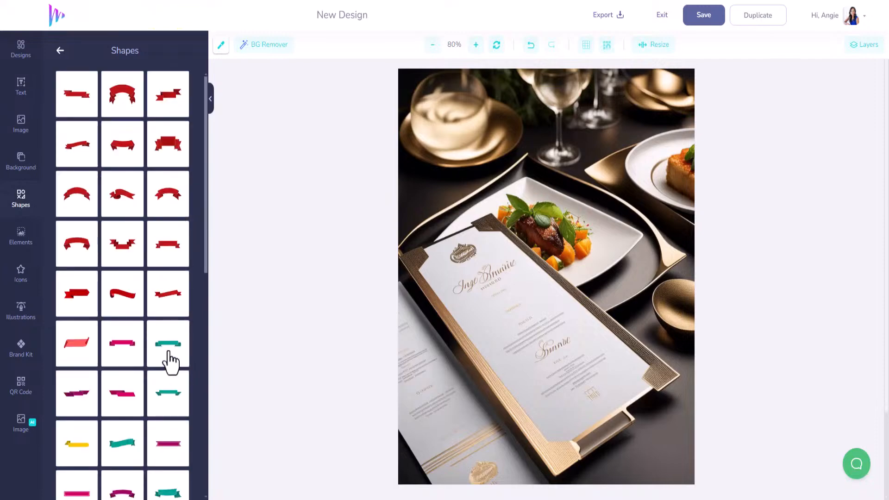
{"action": "left_click", "coordinate": [75, 211]}
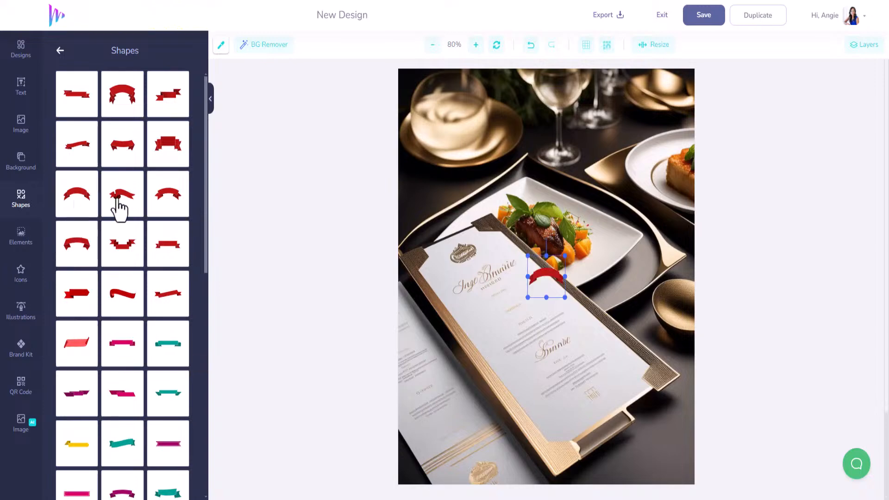
- Enlarge the red ribbon and centre it across the upper part of the menu photo
{"action": "left_click_drag", "start_coordinate": [533, 259], "coordinate": [408, 255]}
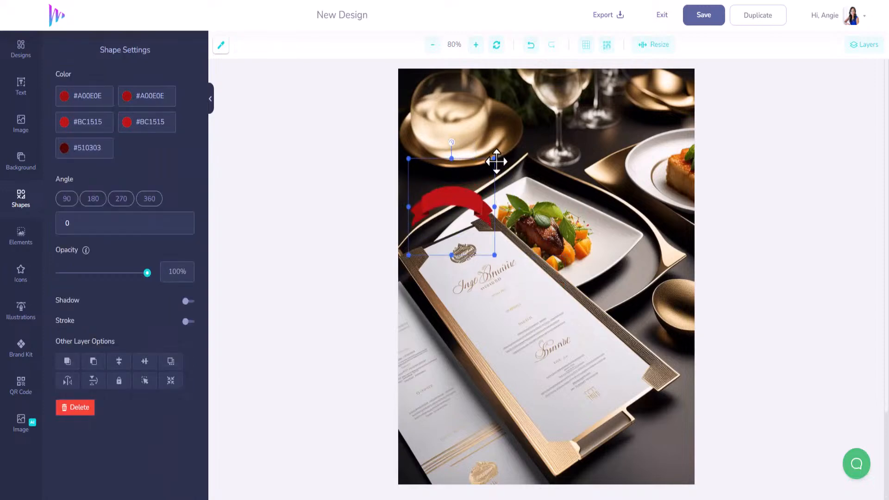
{"action": "left_click_drag", "start_coordinate": [503, 159], "coordinate": [602, 138]}
{"action": "mouse_move", "coordinate": [539, 175]}
{"action": "left_mouse_down"}
{"action": "mouse_move", "coordinate": [575, 184]}
{"action": "mouse_move", "coordinate": [541, 183]}
{"action": "left_mouse_up"}
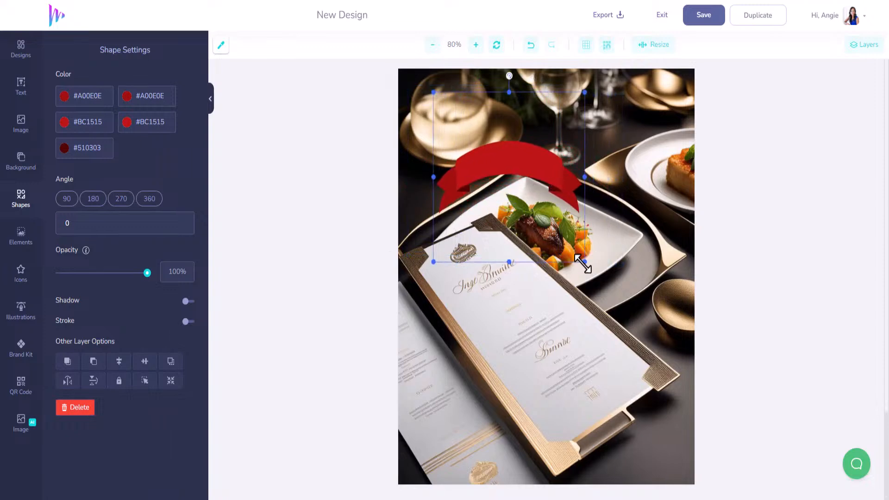
{"action": "left_click_drag", "start_coordinate": [585, 264], "coordinate": [654, 347]}
{"action": "left_click_drag", "start_coordinate": [554, 173], "coordinate": [551, 122]}
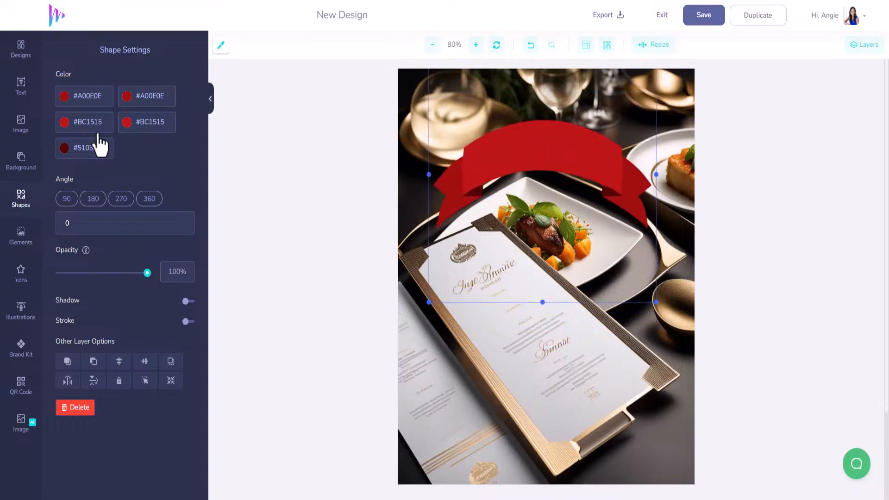
- Add a text layer reading "GRAND OPENING" and place it on the red ribbon
{"action": "left_click", "coordinate": [24, 92]}
{"action": "left_click", "coordinate": [114, 106]}
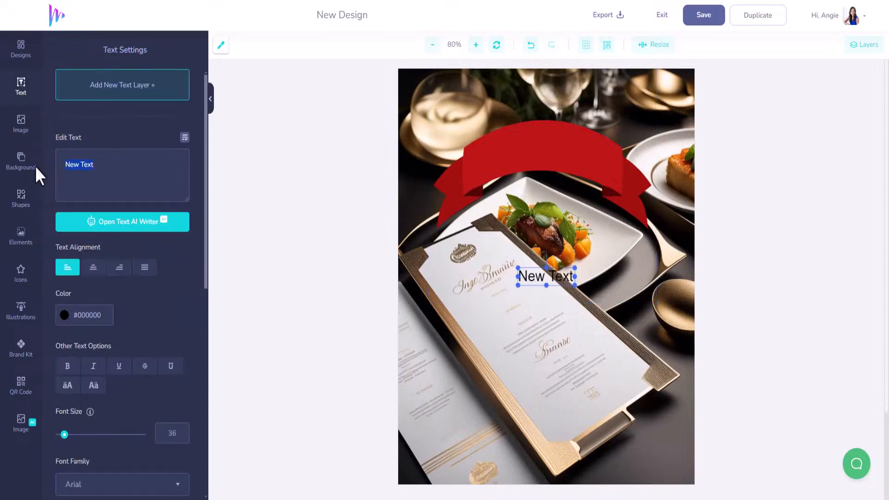
{"action": "type", "text": "GRAND OPENING"}
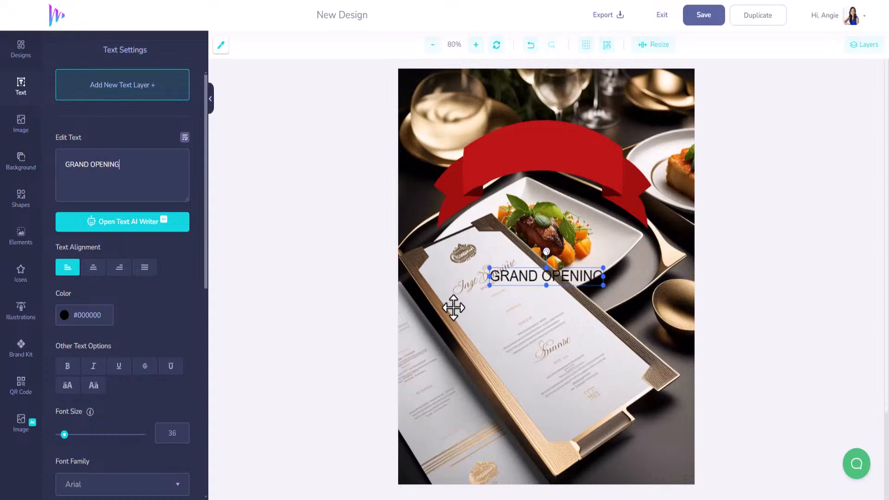
{"action": "left_click_drag", "start_coordinate": [516, 278], "coordinate": [520, 160]}
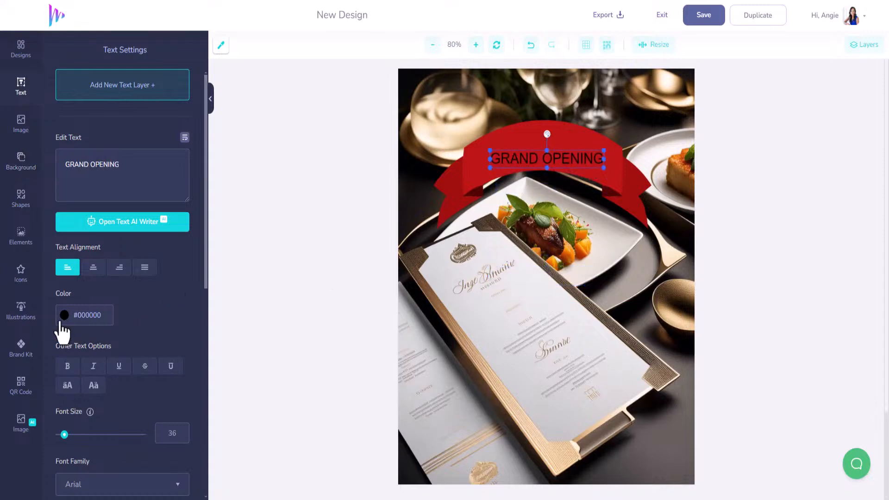
- Format the GRAND OPENING text in white (#FFFFFF), bold, with the Archivo Black font
{"action": "left_click", "coordinate": [61, 323]}
{"action": "left_click_drag", "start_coordinate": [72, 338], "coordinate": [55, 314]}
{"action": "left_click", "coordinate": [55, 314]}
{"action": "left_click", "coordinate": [67, 365]}
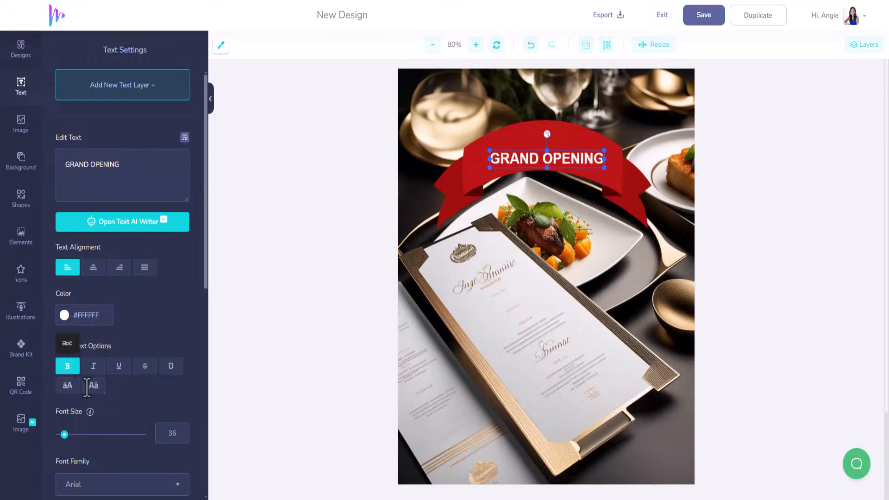
{"action": "scroll", "coordinate": [130, 417], "scroll_direction": "down", "scroll_amount": 3}
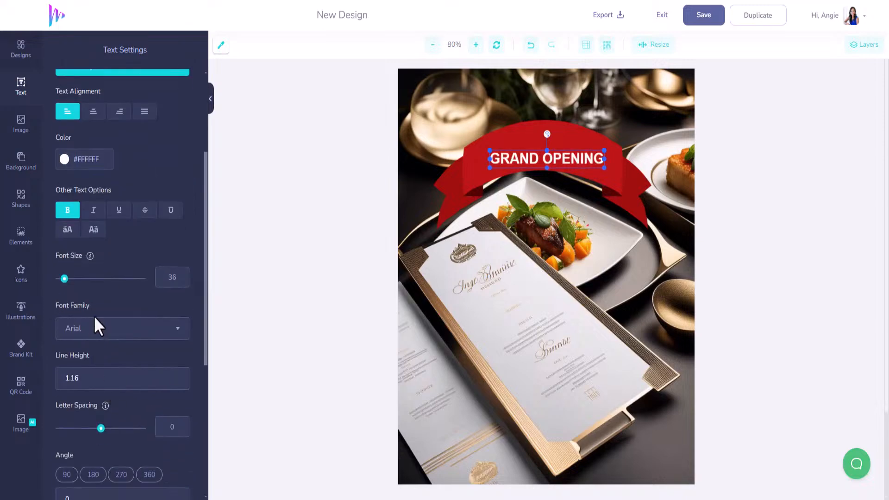
{"action": "left_click", "coordinate": [102, 339]}
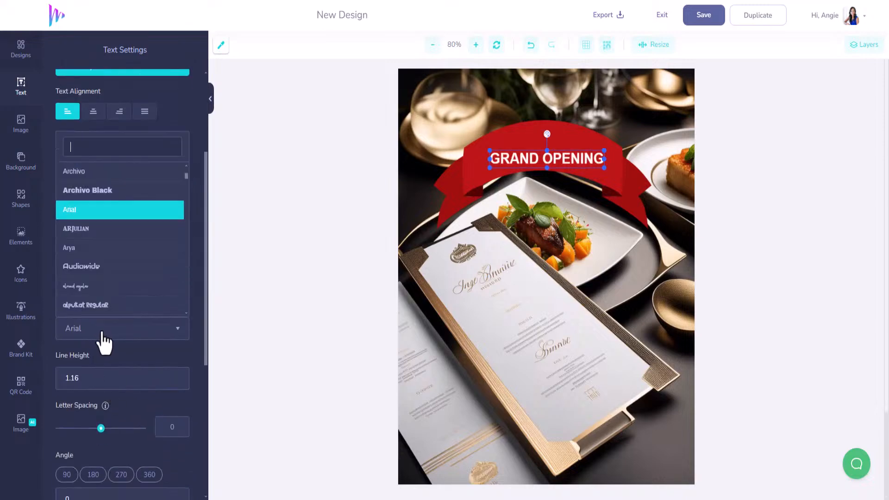
{"action": "left_click", "coordinate": [106, 190]}
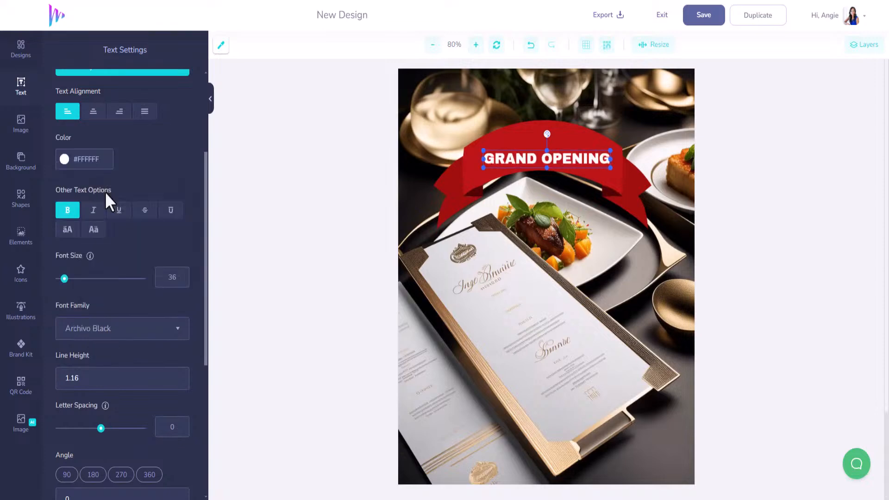
- Apply the arched Advanced Text Style to the GRAND OPENING text and shift it slightly on the ribbon
{"action": "scroll", "coordinate": [149, 385], "scroll_direction": "down", "scroll_amount": 5}
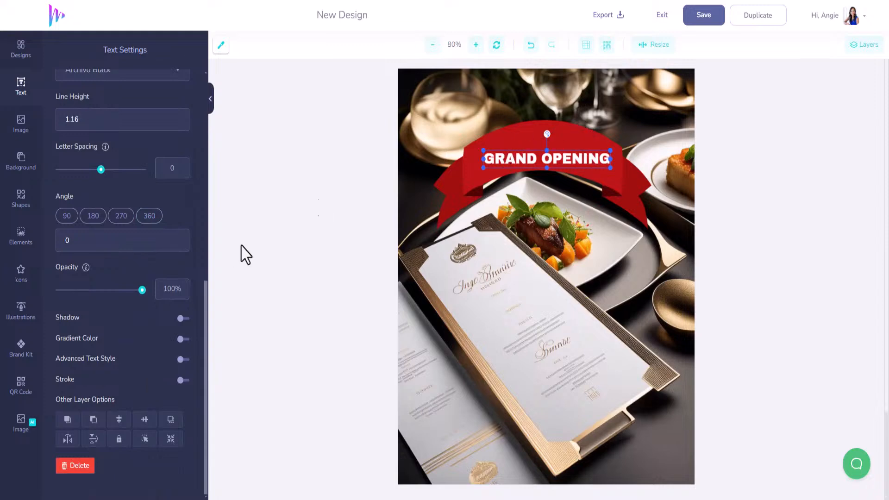
{"action": "left_click", "coordinate": [182, 360]}
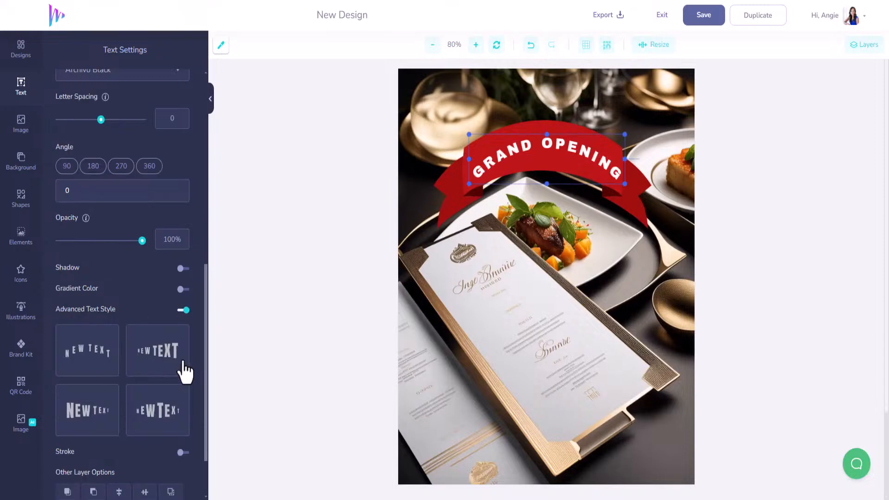
{"action": "left_click", "coordinate": [90, 356]}
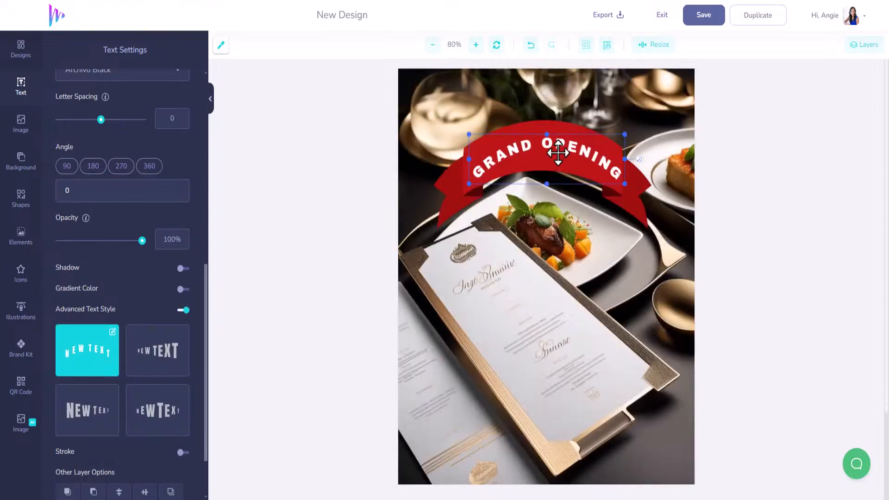
{"action": "left_click_drag", "start_coordinate": [555, 147], "coordinate": [554, 148]}
{"action": "left_click", "coordinate": [633, 366]}
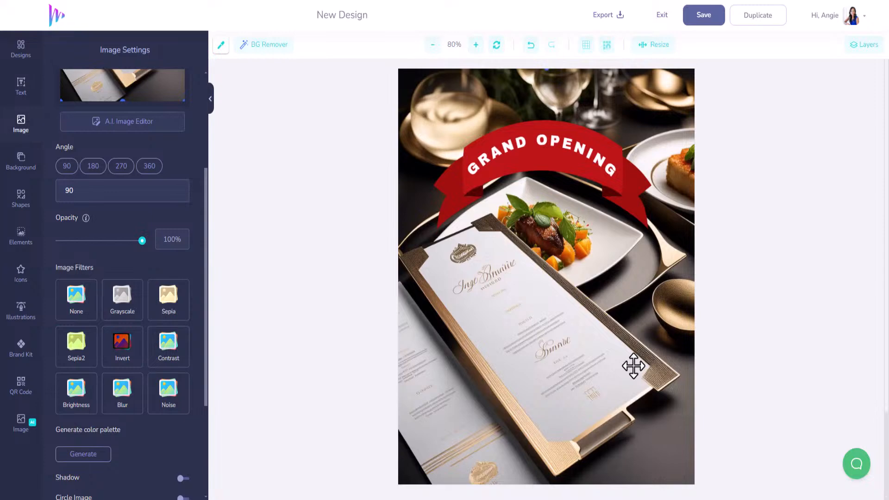
- Reduce the red ribbon's height and move it down so it sits behind the curved text
{"action": "left_click", "coordinate": [537, 174]}
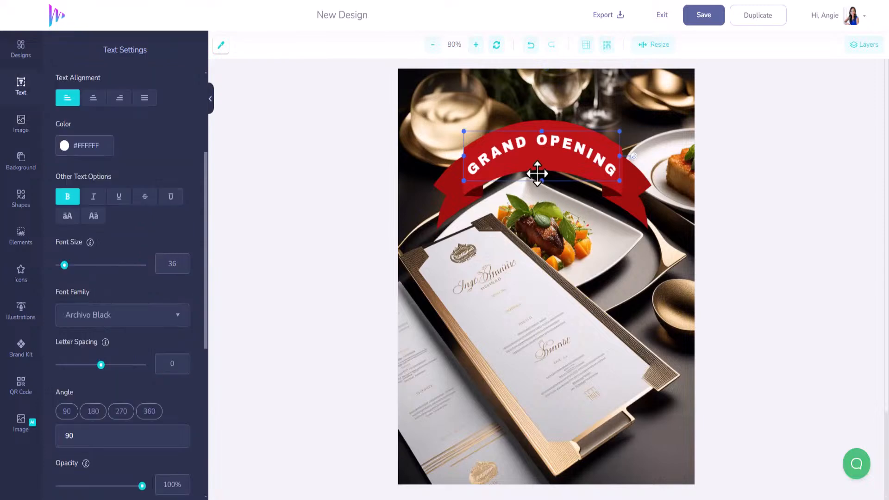
{"action": "left_click", "coordinate": [537, 114]}
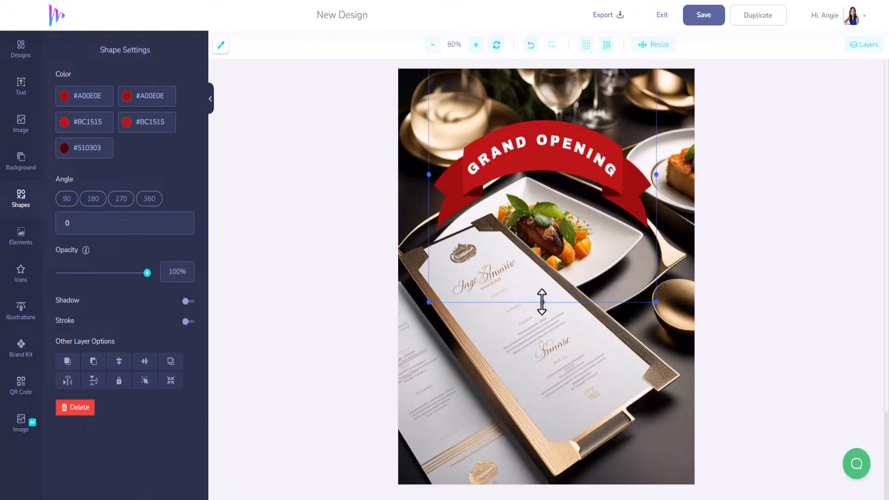
{"action": "left_click_drag", "start_coordinate": [541, 302], "coordinate": [540, 239]}
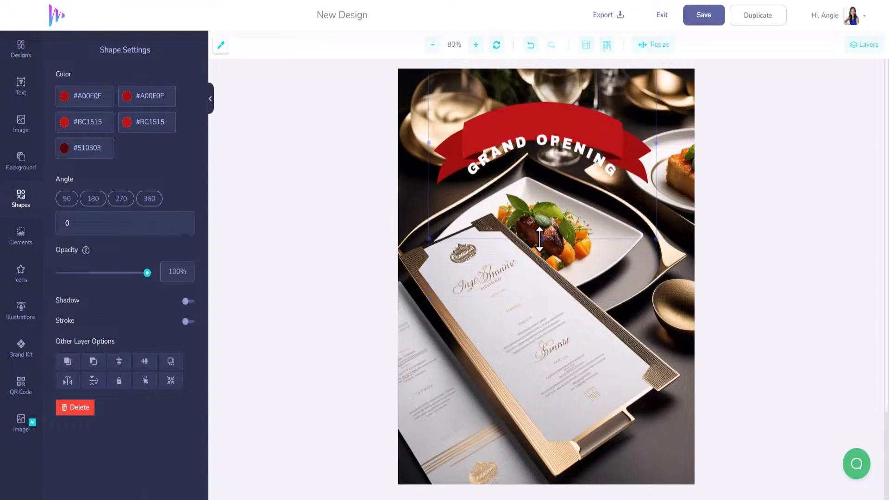
{"action": "left_click_drag", "start_coordinate": [569, 111], "coordinate": [568, 137]}
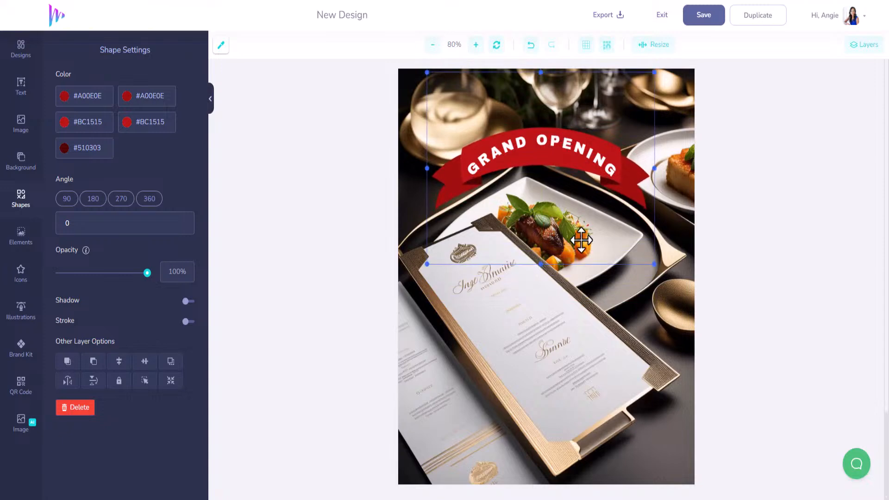
- Flatten the curve of the GRAND OPENING text by setting its arch value to 604
{"action": "left_click", "coordinate": [559, 145]}
{"action": "scroll", "coordinate": [146, 383], "scroll_direction": "down", "scroll_amount": 9}
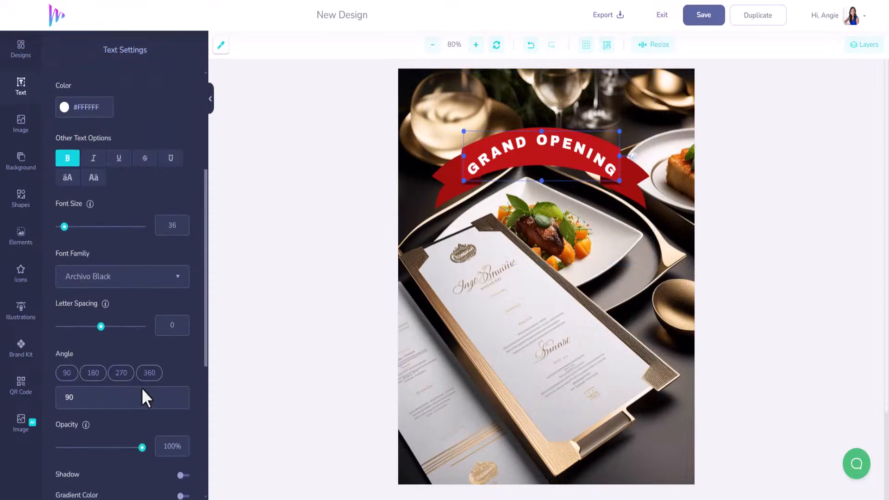
{"action": "scroll", "coordinate": [141, 388], "scroll_direction": "down", "scroll_amount": 1}
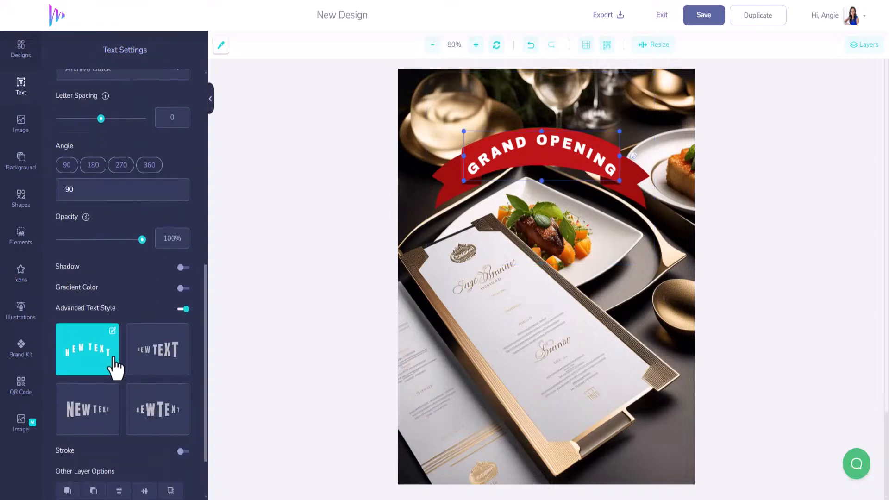
{"action": "left_click", "coordinate": [112, 332]}
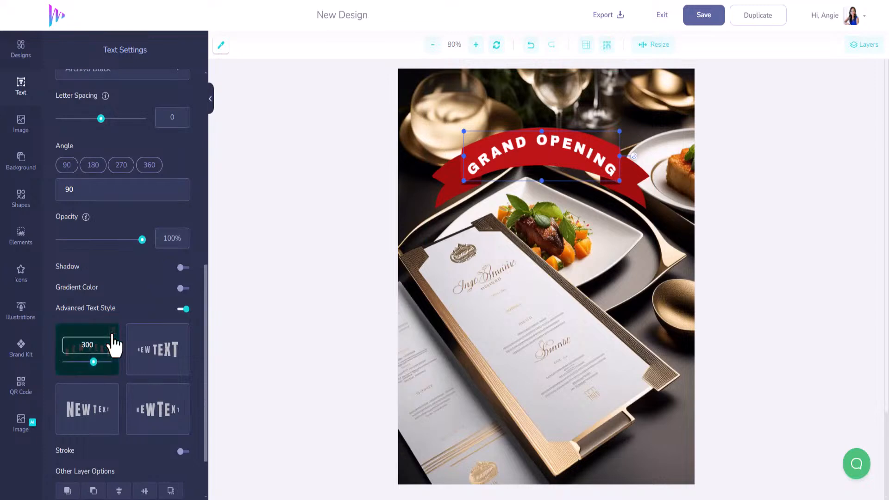
{"action": "scroll", "coordinate": [113, 335], "scroll_direction": "down", "scroll_amount": 3}
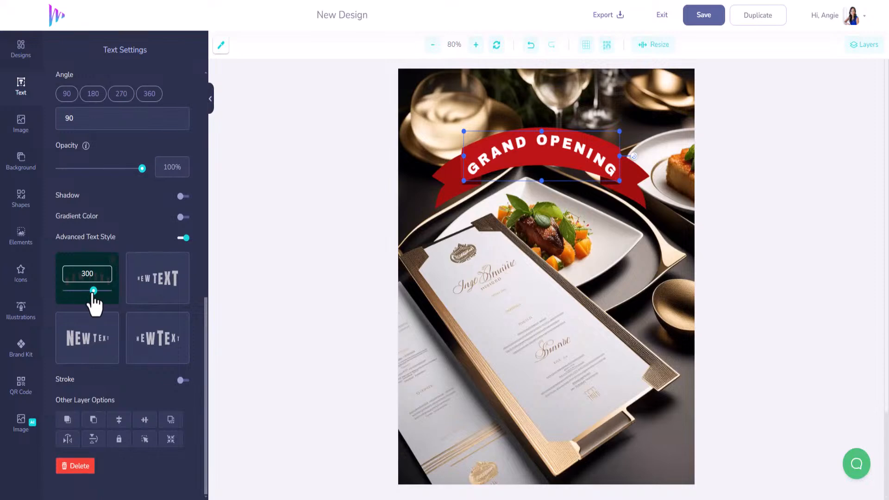
{"action": "left_click_drag", "start_coordinate": [93, 294], "coordinate": [101, 295]}
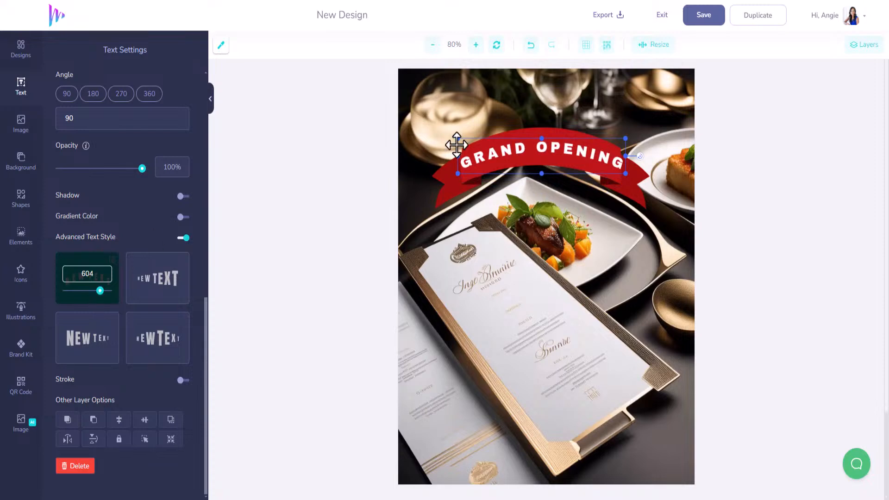
- Widen the red ribbon slightly on both sides to fit the GRAND OPENING text
{"action": "left_click", "coordinate": [529, 131]}
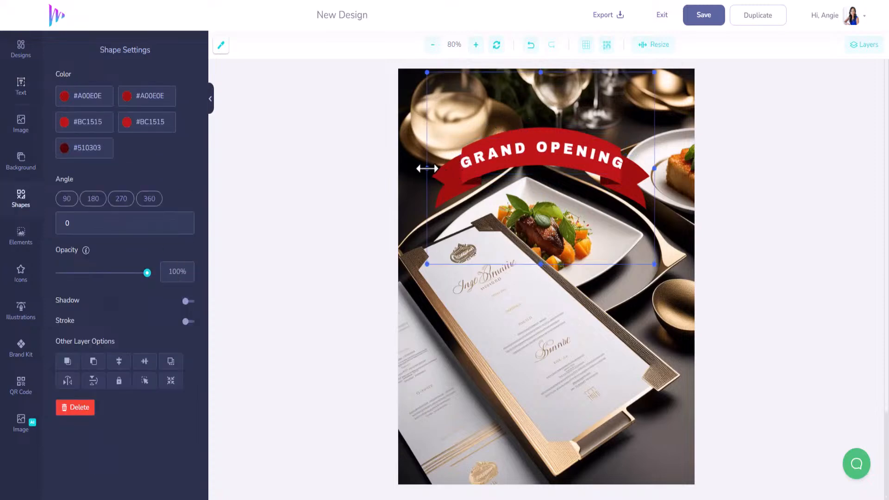
{"action": "left_click_drag", "start_coordinate": [426, 168], "coordinate": [420, 168]}
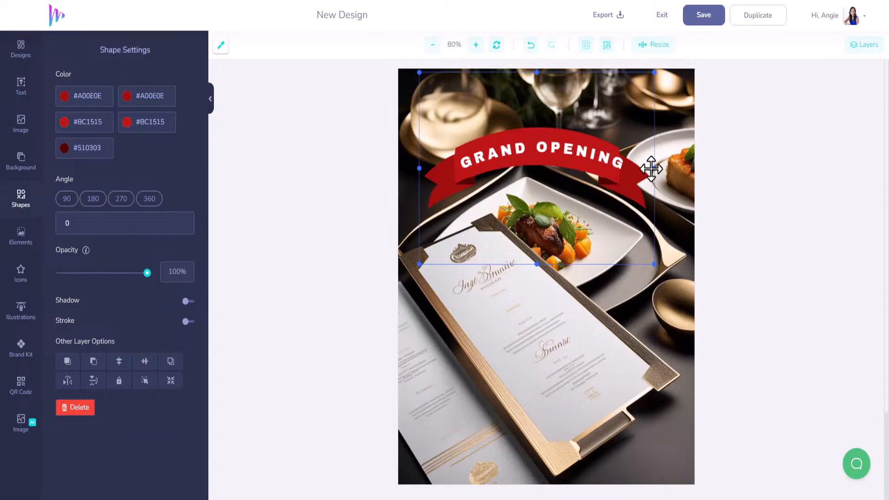
{"action": "mouse_move", "coordinate": [654, 168]}
{"action": "left_mouse_down"}
{"action": "mouse_move", "coordinate": [670, 170]}
{"action": "mouse_move", "coordinate": [659, 172]}
{"action": "left_mouse_up"}
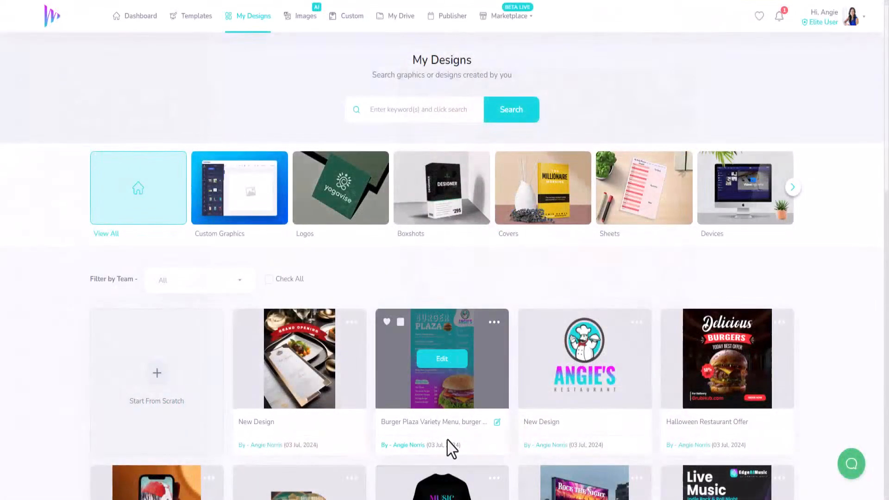
{"action": "scroll", "coordinate": [313, 377], "scroll_direction": "down", "scroll_amount": 1}
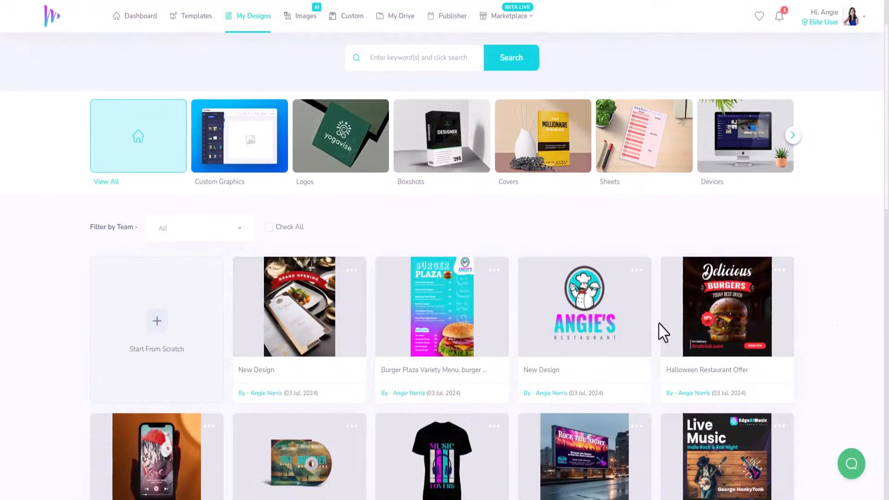
- Search the templates for "restaurant" and open the "What is your most favorite dish" template for editing
{"action": "left_click", "coordinate": [199, 19]}
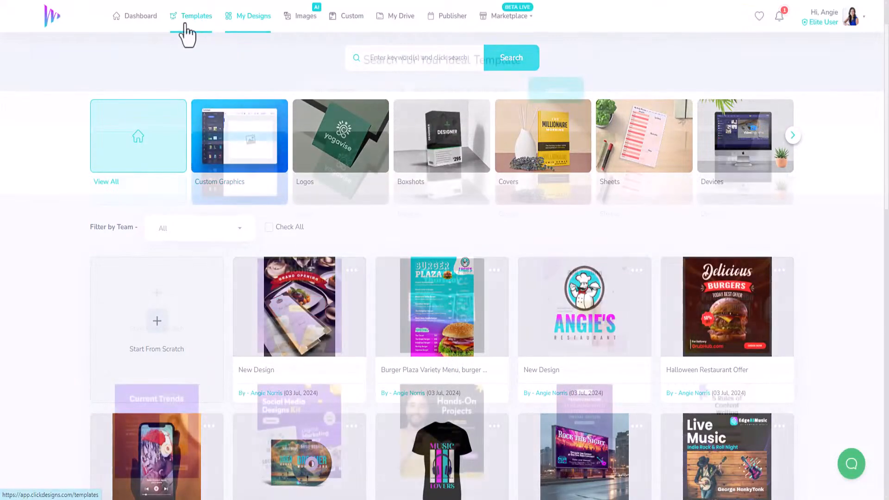
{"action": "left_click", "coordinate": [439, 90]}
{"action": "type", "text": "res"}
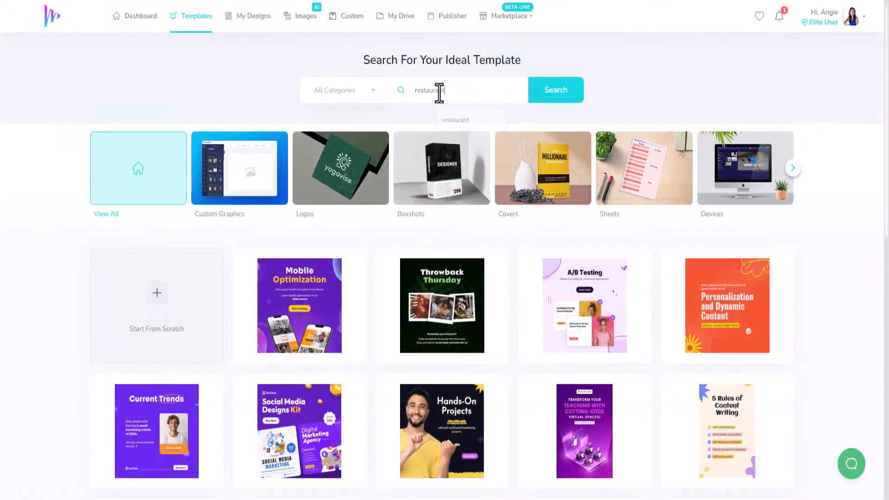
{"action": "type", "text": "taurant"}
{"action": "key", "text": "Return"}
{"action": "scroll", "coordinate": [399, 342], "scroll_direction": "down", "scroll_amount": 5}
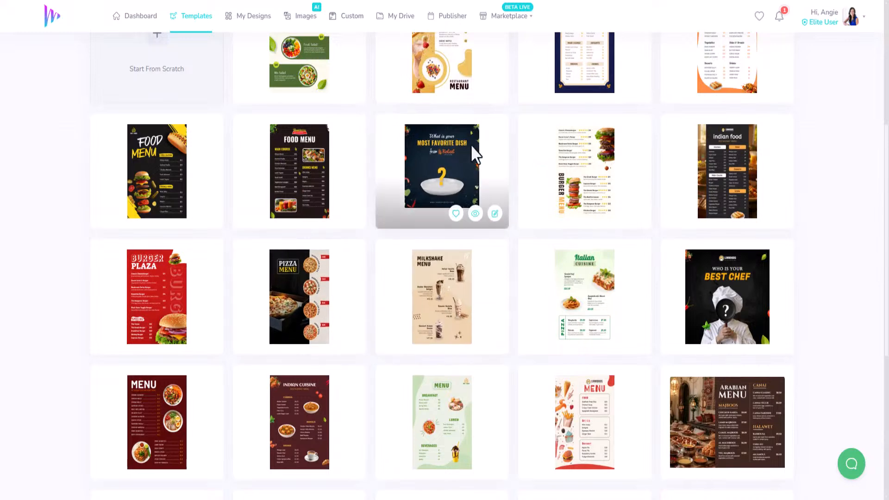
{"action": "left_click", "coordinate": [495, 214]}
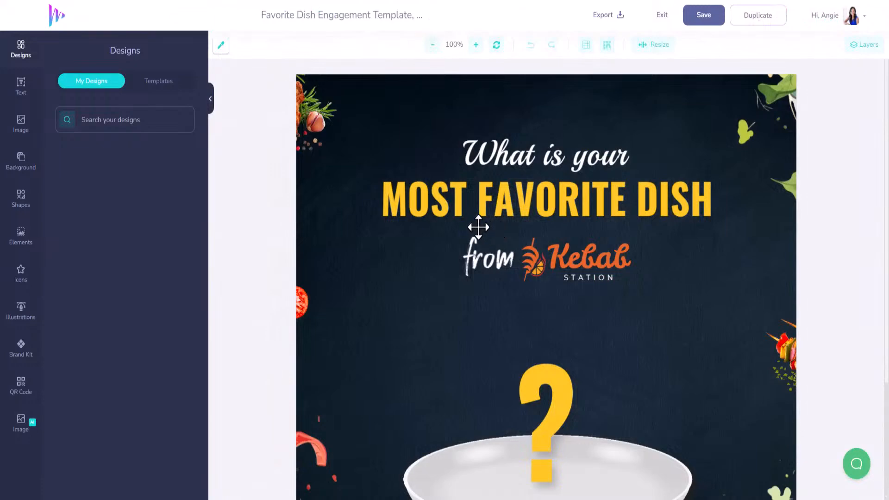
- Add the saved Angie's Restaurant logo to the design, shrink it, and place it at the right side above the plate
{"action": "scroll", "coordinate": [478, 227], "scroll_direction": "down", "scroll_amount": 3}
{"action": "scroll", "coordinate": [581, 218], "scroll_direction": "up", "scroll_amount": 3}
{"action": "scroll", "coordinate": [572, 204], "scroll_direction": "down", "scroll_amount": 1}
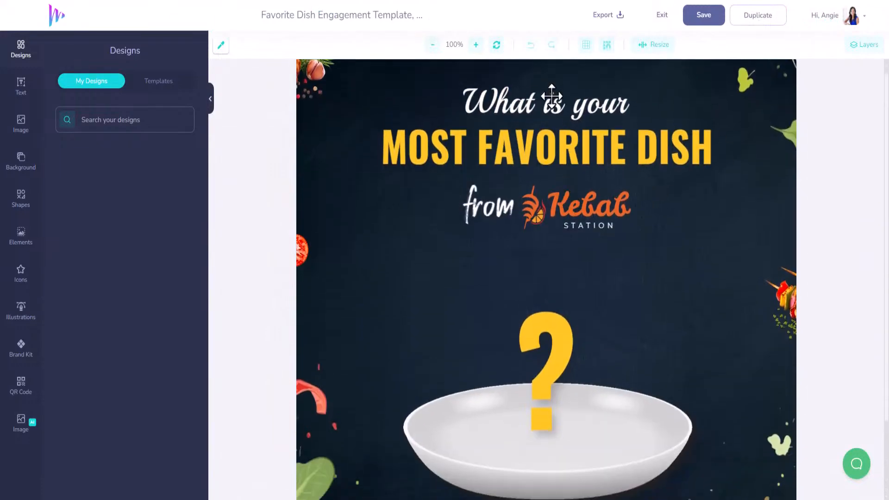
{"action": "left_click", "coordinate": [432, 45]}
{"action": "left_click", "coordinate": [431, 46]}
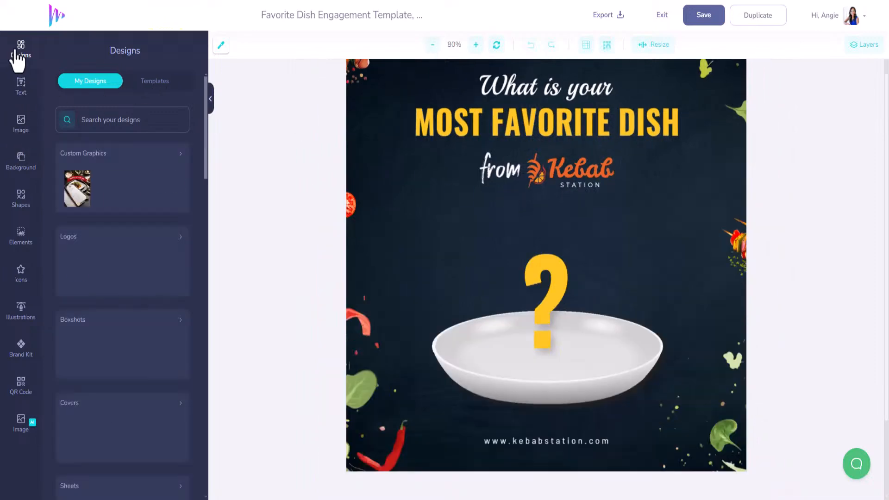
{"action": "left_click", "coordinate": [77, 281]}
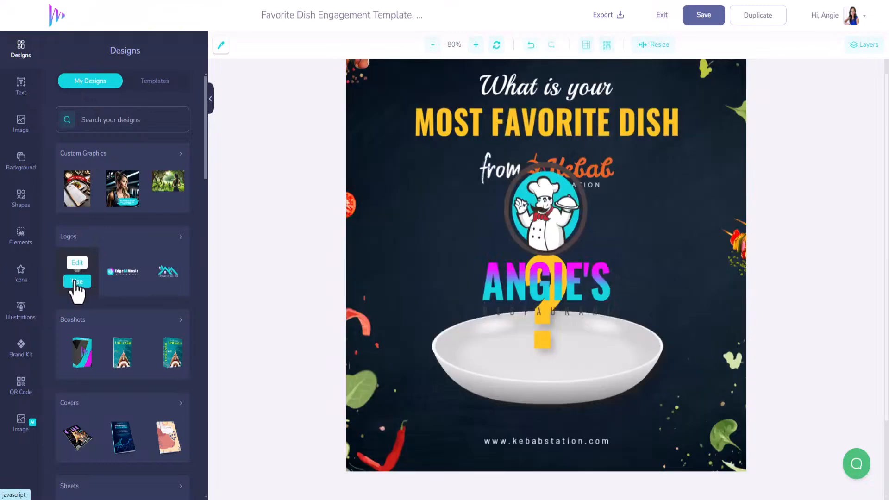
{"action": "left_click_drag", "start_coordinate": [554, 217], "coordinate": [455, 222]}
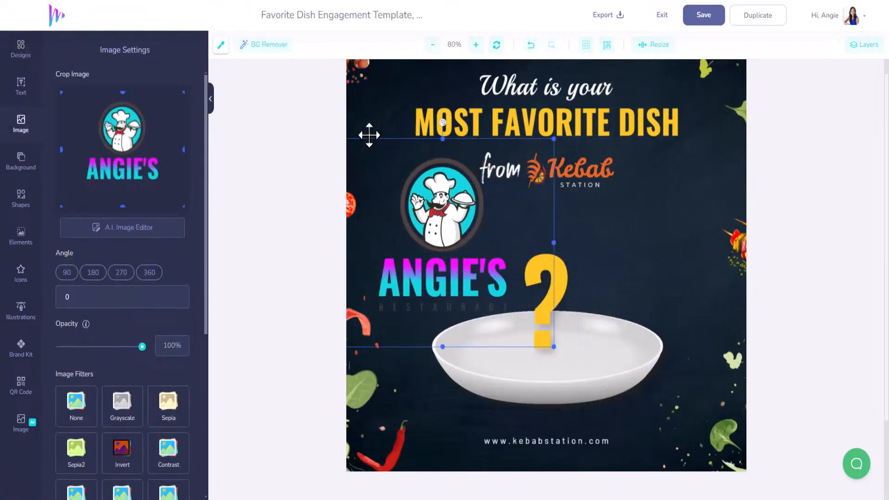
{"action": "left_click_drag", "start_coordinate": [554, 139], "coordinate": [446, 218]}
{"action": "left_click_drag", "start_coordinate": [406, 299], "coordinate": [693, 264]}
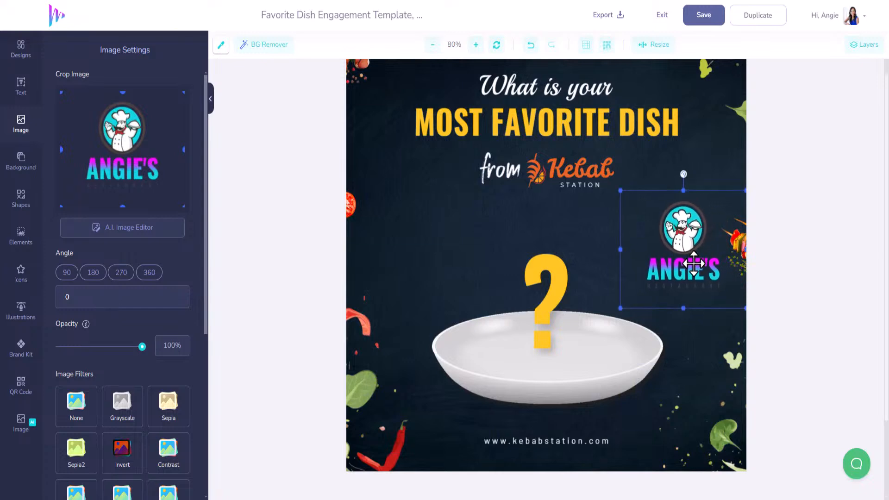
{"action": "left_click", "coordinate": [703, 133]}
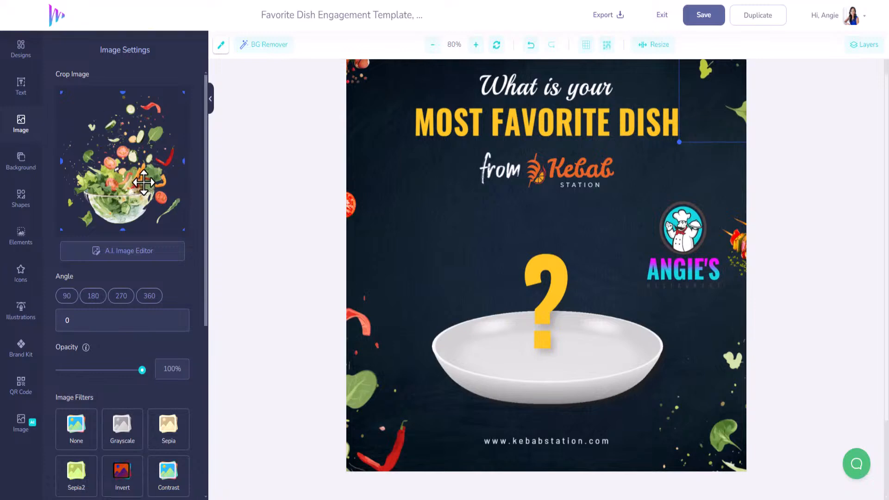
{"action": "key", "text": "Escape"}
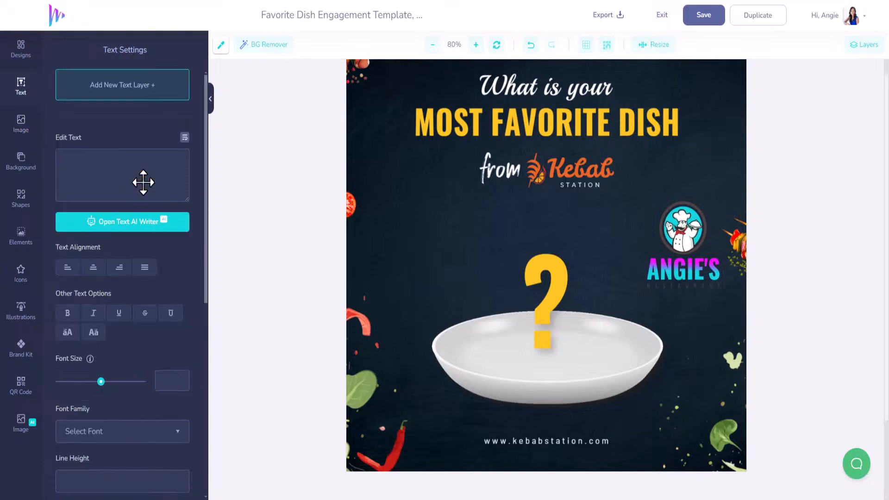
{"action": "left_click", "coordinate": [353, 209]}
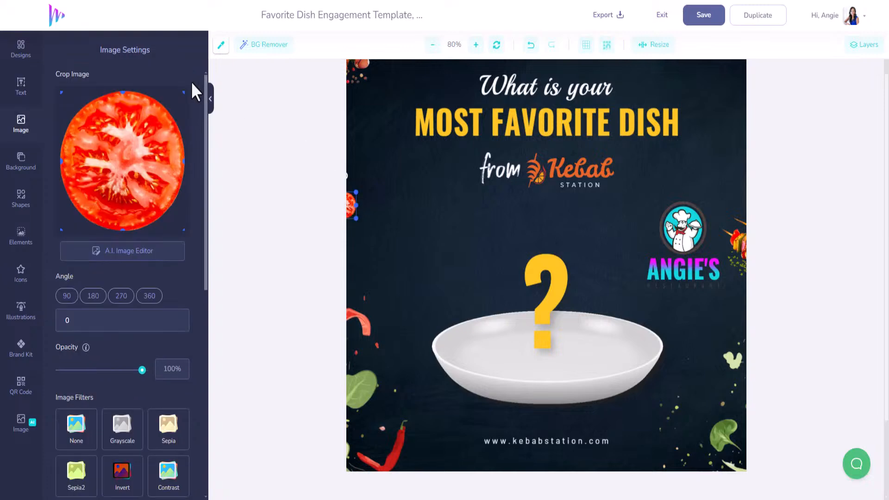
{"action": "left_click", "coordinate": [531, 46]}
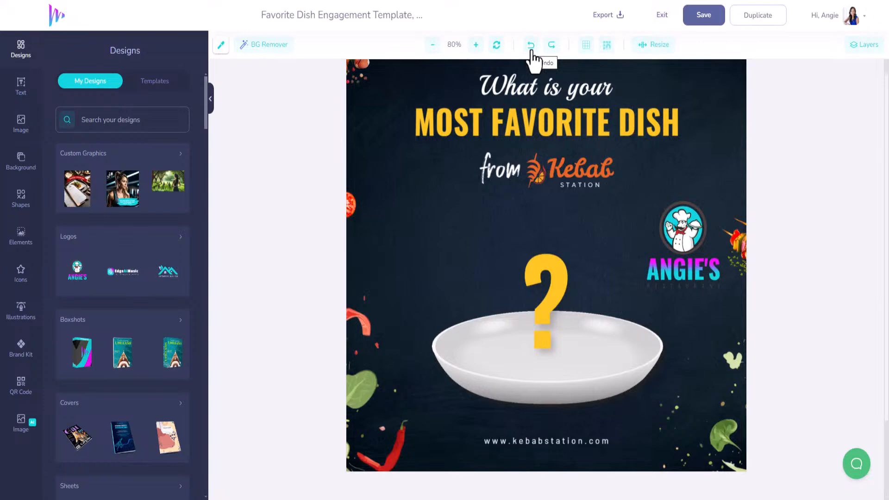
- Try the Grayscale filter on the dark background image and remove it again
{"action": "left_click", "coordinate": [418, 185]}
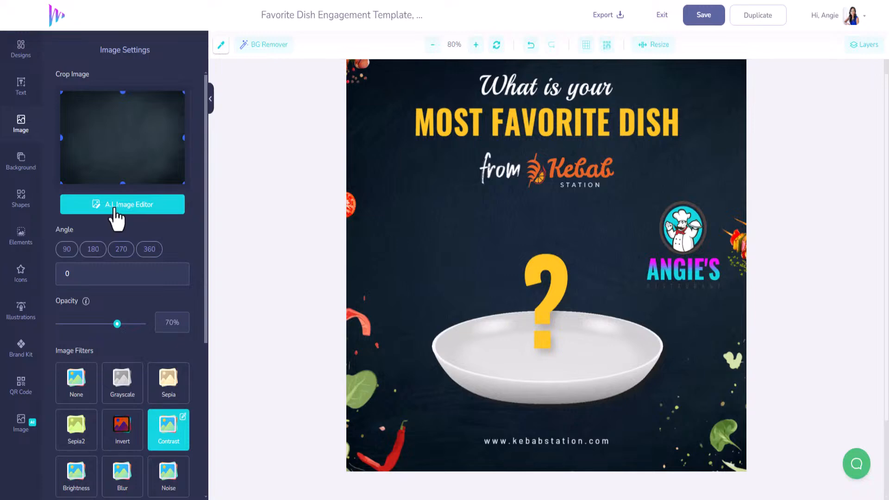
{"action": "left_click", "coordinate": [124, 393]}
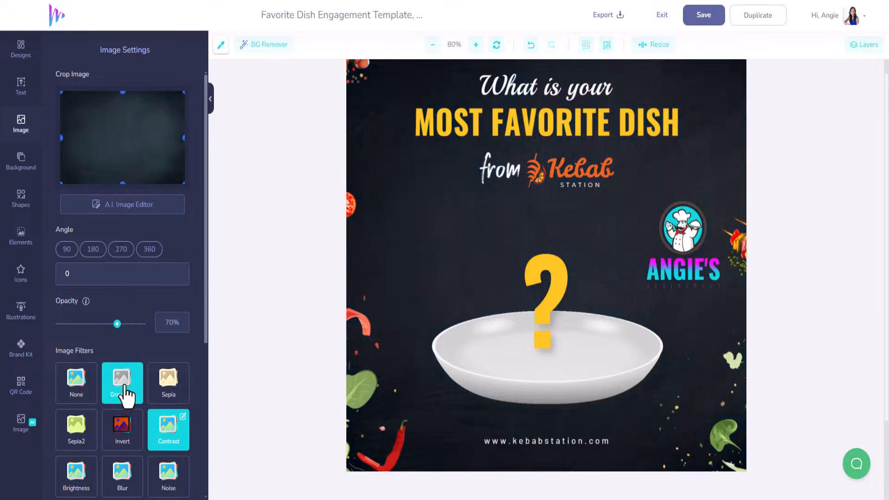
{"action": "left_click", "coordinate": [126, 396]}
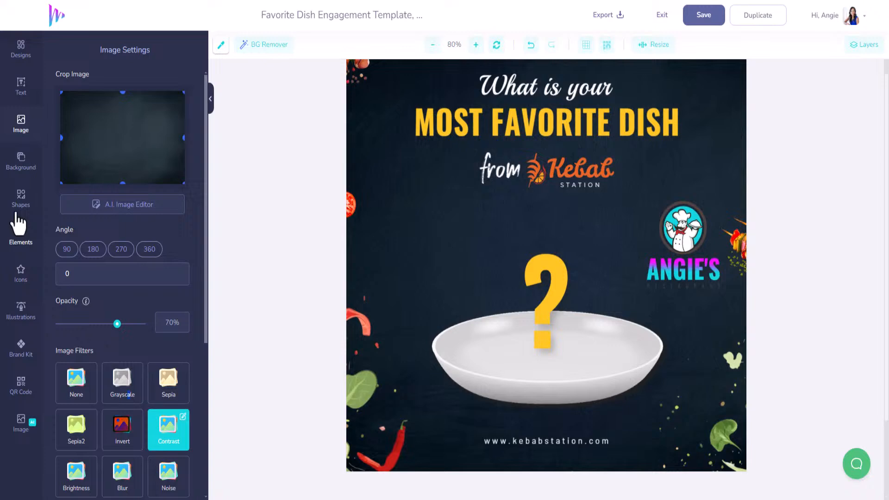
- Replace the background with the library image of an orange wall and wooden floor, and set the opacity to 22%
{"action": "left_click", "coordinate": [21, 162]}
{"action": "left_click", "coordinate": [170, 80]}
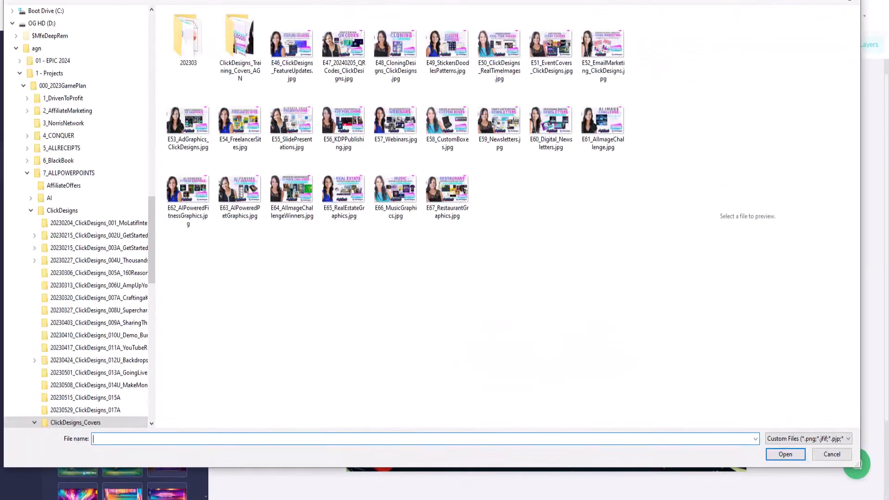
{"action": "left_click", "coordinate": [849, 1]}
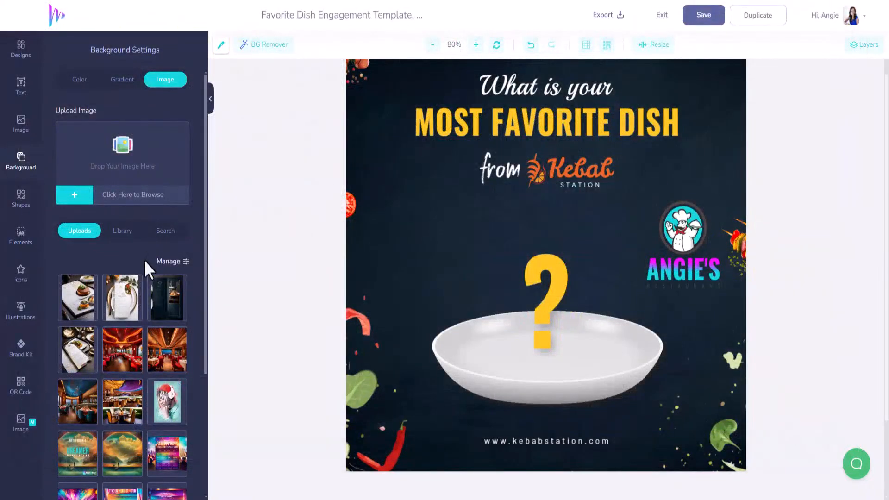
{"action": "left_click", "coordinate": [129, 234]}
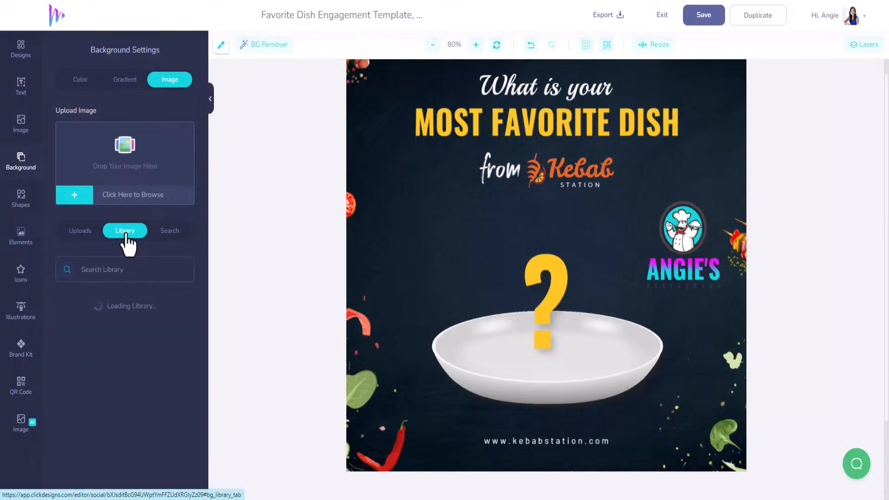
{"action": "left_click", "coordinate": [140, 270]}
{"action": "scroll", "coordinate": [119, 391], "scroll_direction": "down", "scroll_amount": 3}
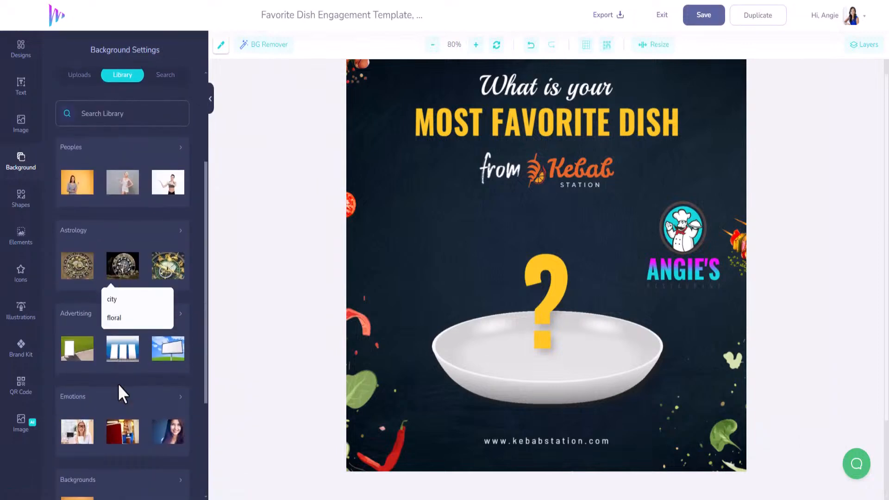
{"action": "scroll", "coordinate": [118, 389], "scroll_direction": "down", "scroll_amount": 3}
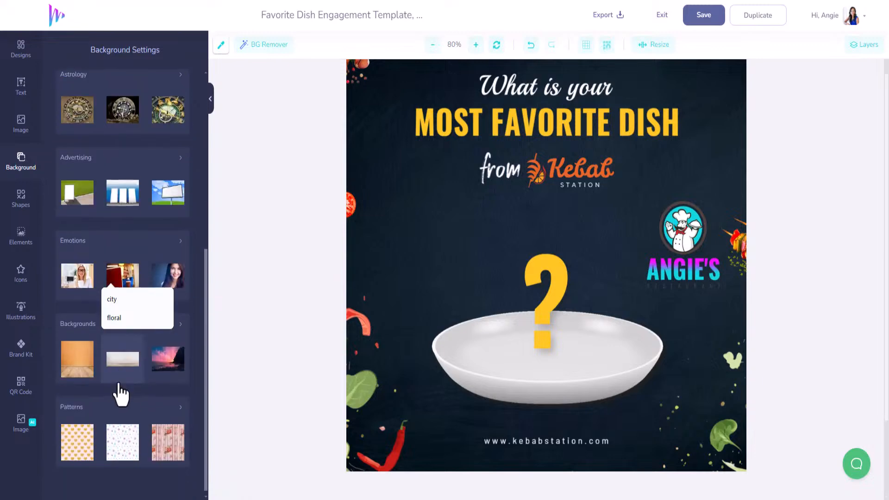
{"action": "left_click", "coordinate": [86, 366]}
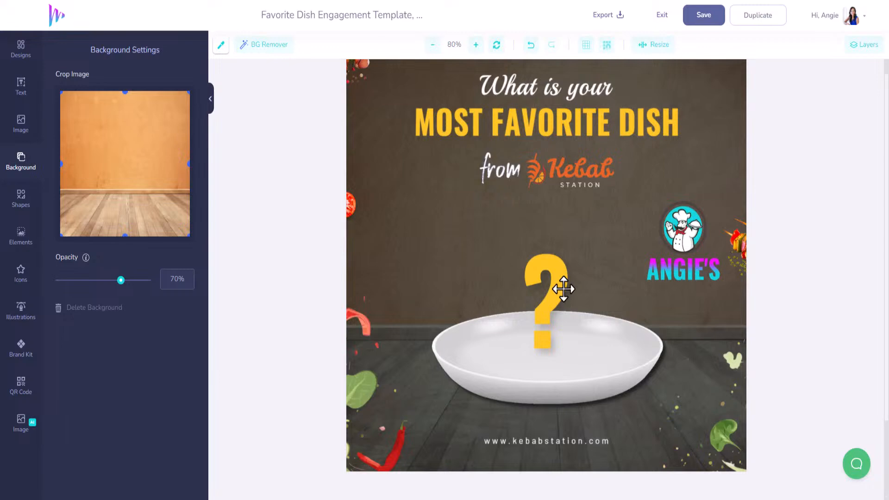
{"action": "left_click_drag", "start_coordinate": [121, 279], "coordinate": [79, 279]}
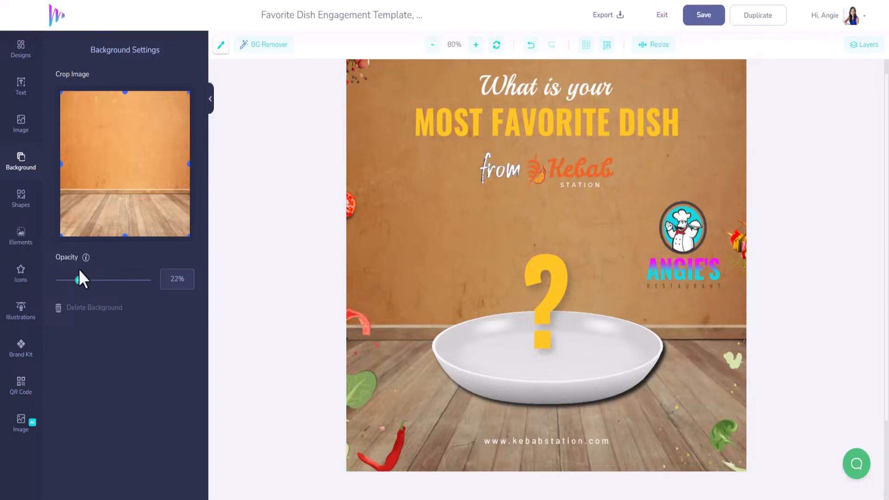
- Move the Angie's logo to the left of the question mark and recolor the question mark to #12D6DF
{"action": "left_click", "coordinate": [670, 236]}
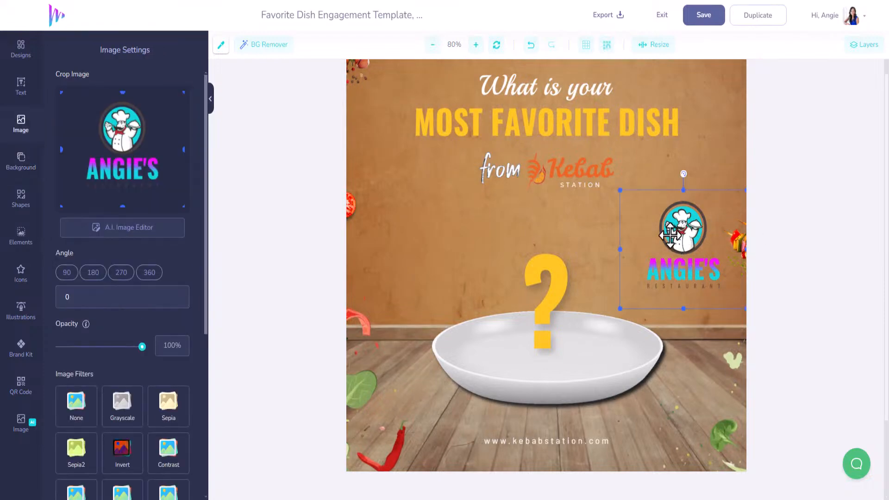
{"action": "left_click_drag", "start_coordinate": [670, 236], "coordinate": [416, 218]}
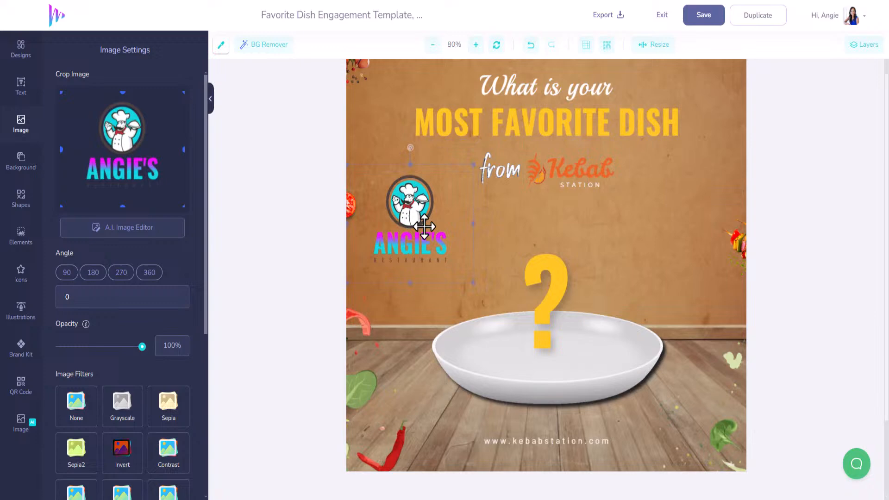
{"action": "left_click", "coordinate": [548, 285]}
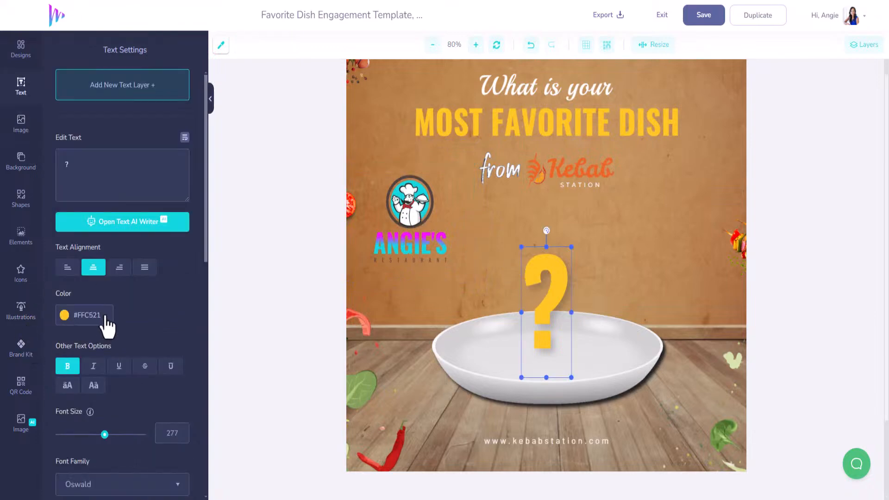
{"action": "double_click", "coordinate": [79, 319]}
{"action": "type", "text": "12D6DF"}
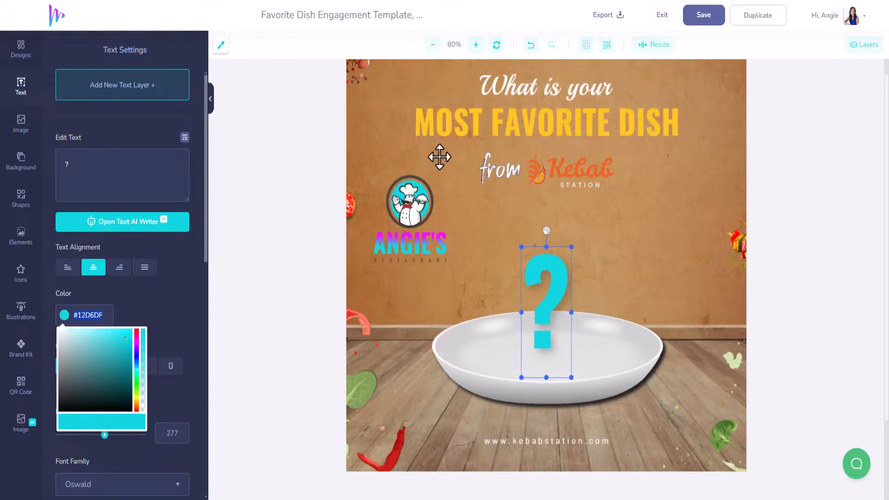
- Set the color of the MOST FAVORITE DISH text to #12D6DF
{"action": "left_click", "coordinate": [534, 123]}
{"action": "left_click_drag", "start_coordinate": [108, 319], "coordinate": [45, 307]}
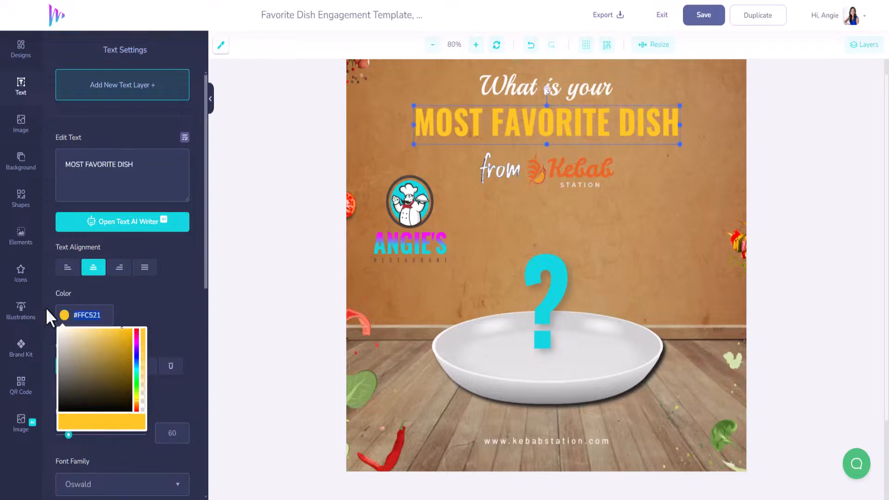
{"action": "type", "text": "#12D6DF"}
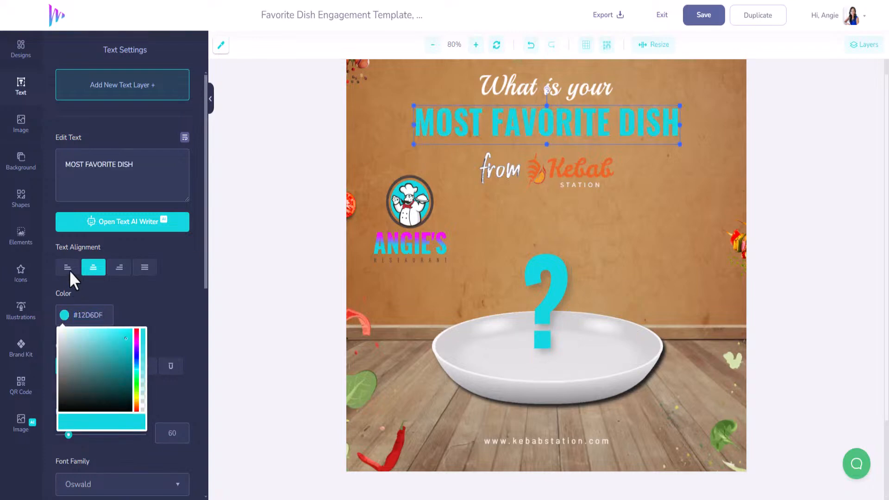
- Delete the old Kebab Station branding: the Kebab lettering, the flame graphic and the STATION text
{"action": "left_click", "coordinate": [573, 165]}
{"action": "key", "text": "Delete"}
{"action": "left_click", "coordinate": [532, 172]}
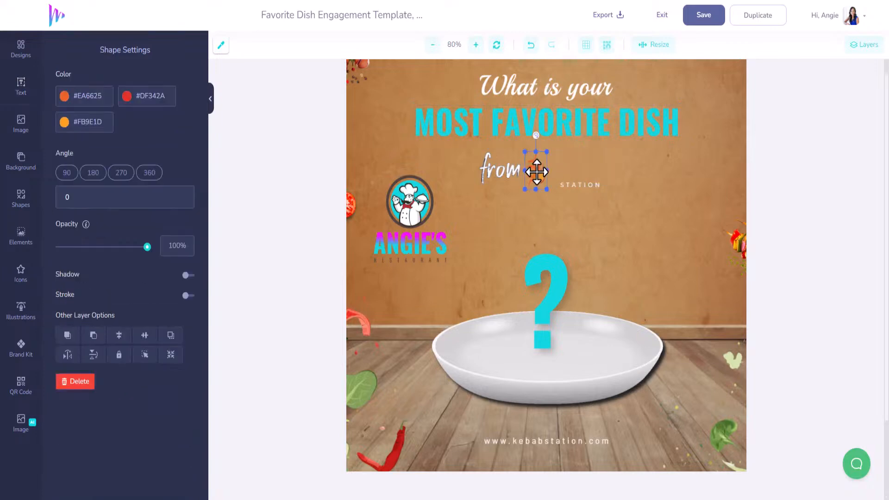
{"action": "key", "text": "Delete"}
{"action": "left_click", "coordinate": [569, 185]}
{"action": "key", "text": "Delete"}
- Center the Angie's logo below the MOST FAVORITE DISH heading and place the "from" text directly to its left
{"action": "left_click_drag", "start_coordinate": [401, 213], "coordinate": [561, 183]}
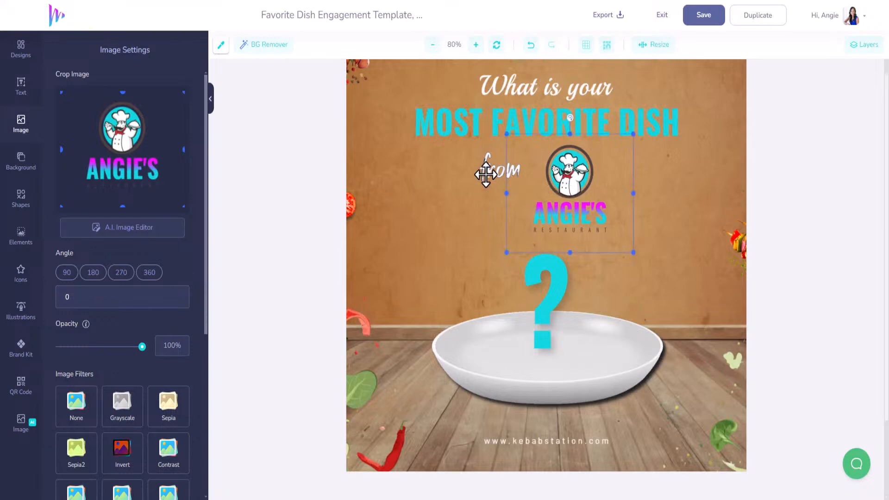
{"action": "left_click", "coordinate": [481, 174]}
{"action": "left_click_drag", "start_coordinate": [479, 176], "coordinate": [470, 219]}
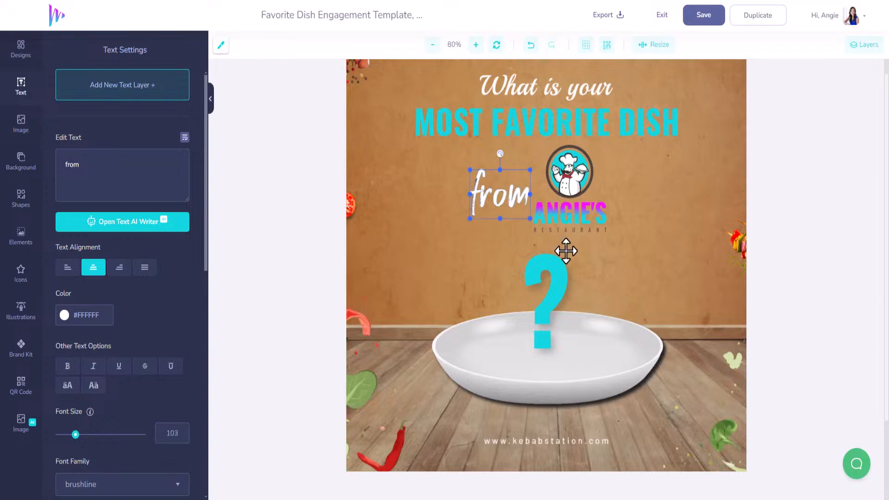
{"action": "left_click_drag", "start_coordinate": [512, 194], "coordinate": [468, 182]}
{"action": "left_click_drag", "start_coordinate": [545, 200], "coordinate": [542, 202]}
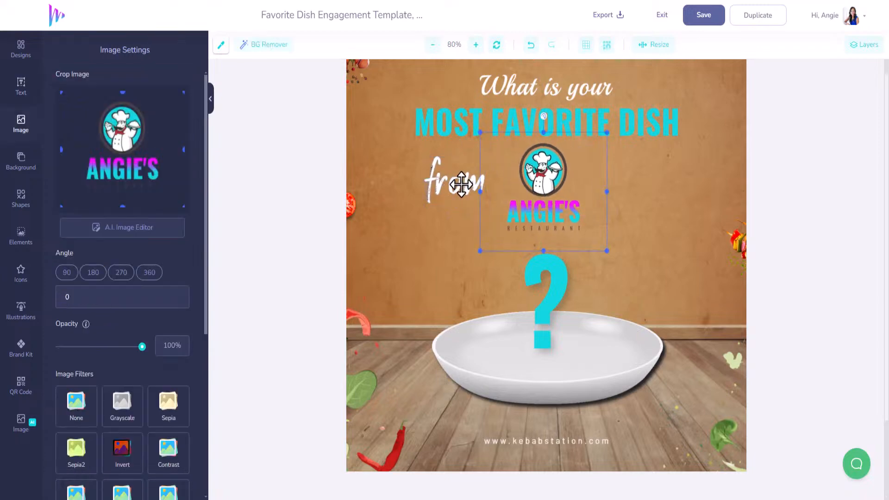
{"action": "left_click_drag", "start_coordinate": [460, 182], "coordinate": [486, 184]}
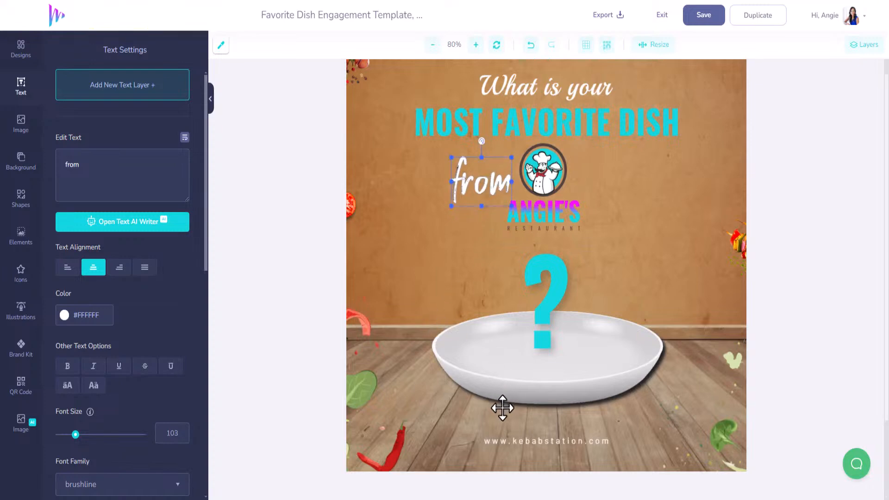
{"action": "left_click", "coordinate": [531, 439]}
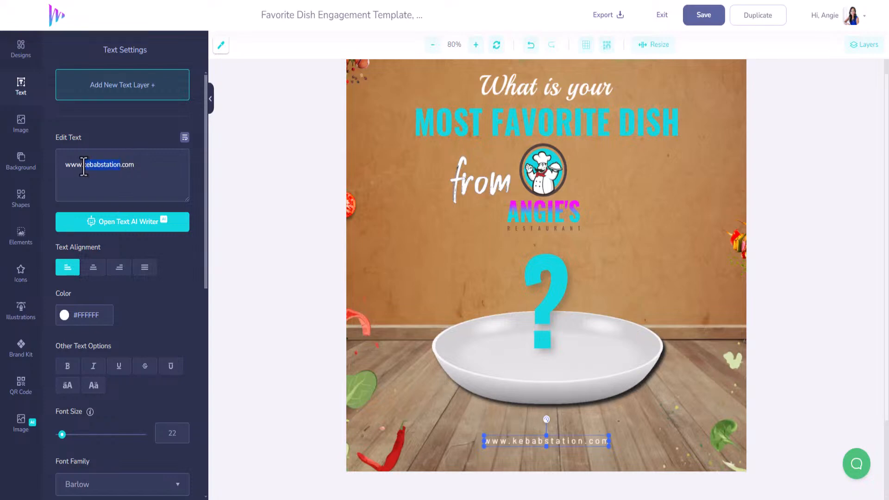
{"action": "type", "text": "angies"}
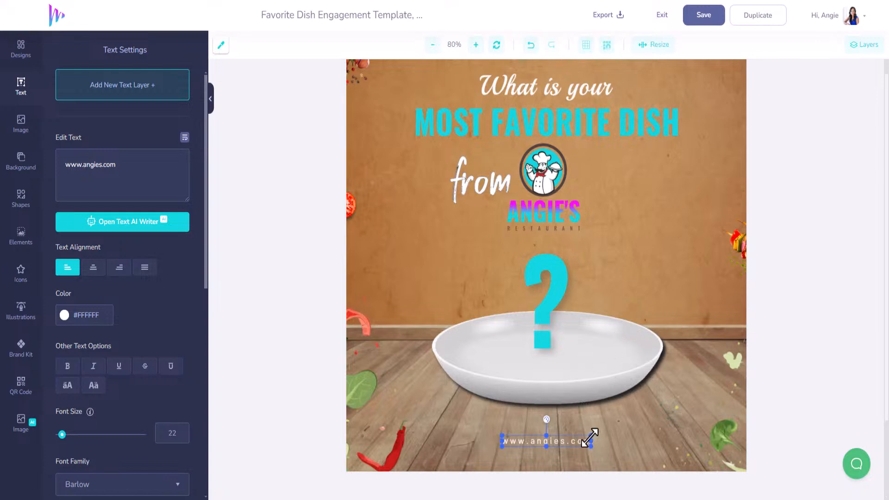
{"action": "left_click_drag", "start_coordinate": [590, 438], "coordinate": [634, 421]}
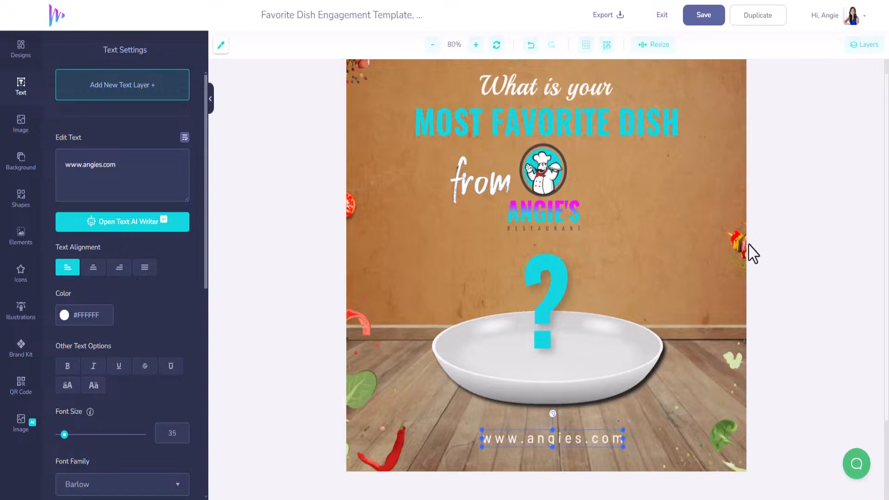
- Move the kebab skewer image to the design's upper right corner and raise the salad bowl image along the right edge
{"action": "left_click_drag", "start_coordinate": [745, 250], "coordinate": [734, 115]}
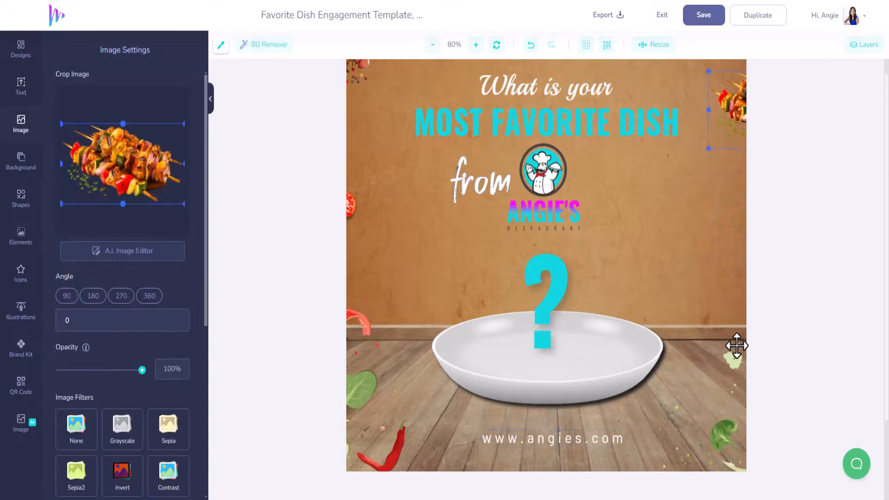
{"action": "left_click_drag", "start_coordinate": [736, 346], "coordinate": [737, 238]}
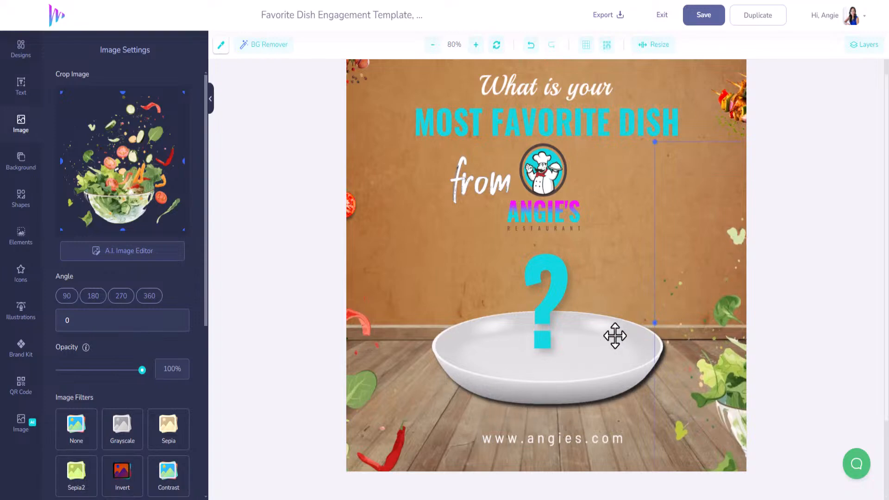
- Add the blue and red abstract bubbles element at the design's left edge and place its layer below the MOST FAVORITE DISH text
{"action": "left_click", "coordinate": [19, 245]}
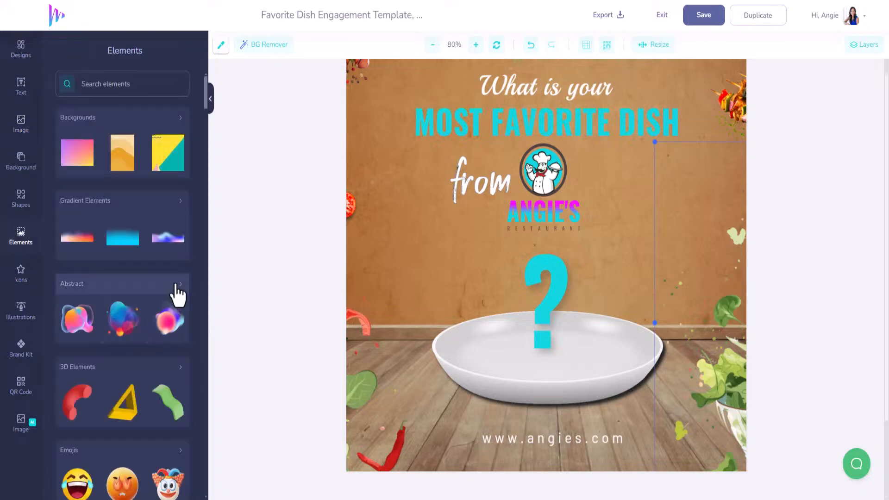
{"action": "left_click", "coordinate": [120, 331]}
{"action": "left_click_drag", "start_coordinate": [476, 222], "coordinate": [184, 216]}
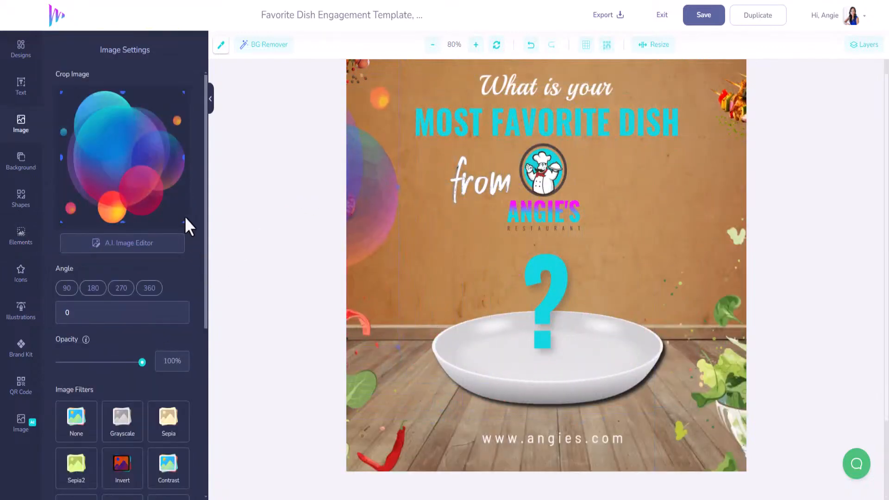
{"action": "left_click", "coordinate": [869, 46]}
{"action": "left_click_drag", "start_coordinate": [776, 97], "coordinate": [793, 336]}
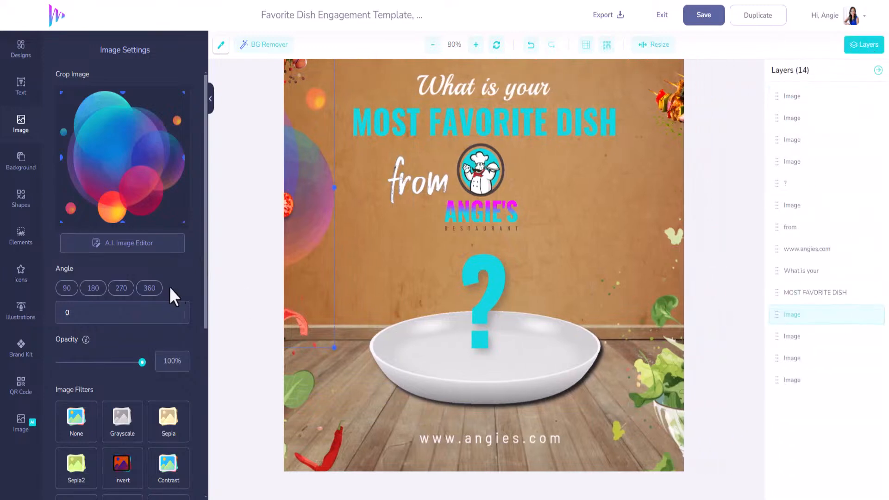
- Add the blue, purple and orange abstract blob element, rotate it to 113 degrees and shrink it into the design's upper right corner
{"action": "left_click", "coordinate": [20, 244]}
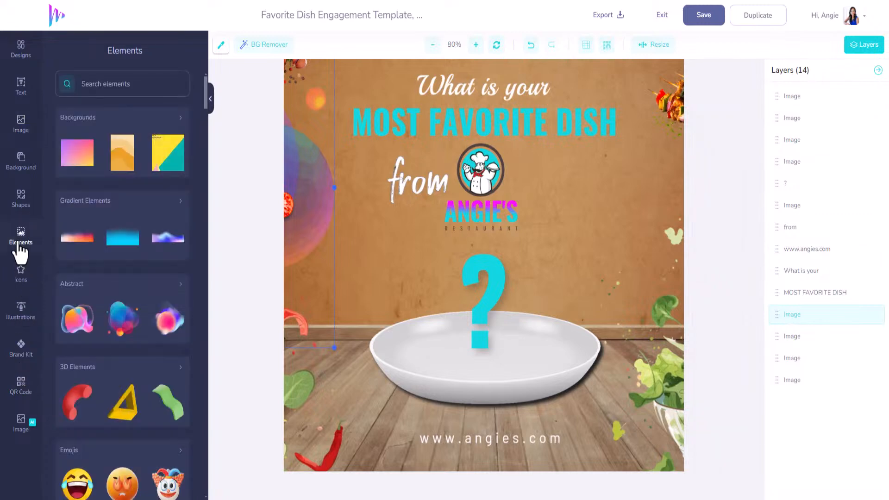
{"action": "left_click", "coordinate": [176, 285]}
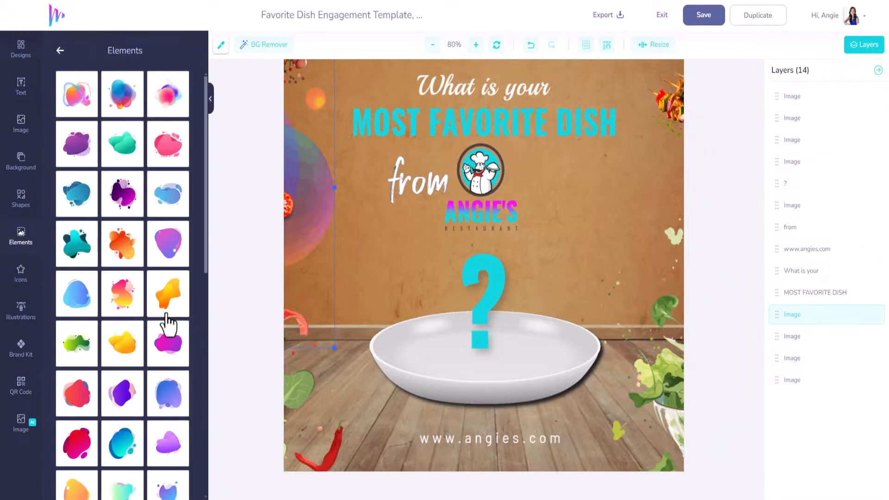
{"action": "scroll", "coordinate": [148, 366], "scroll_direction": "down", "scroll_amount": 8}
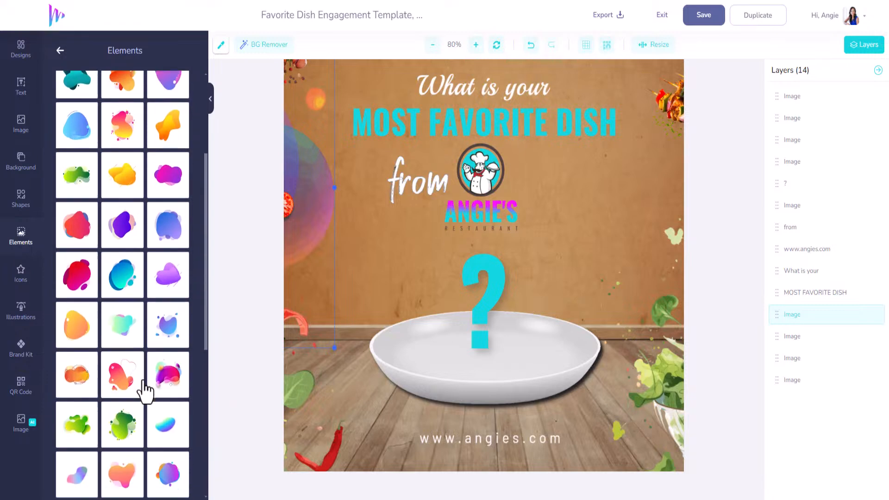
{"action": "left_click", "coordinate": [170, 278]}
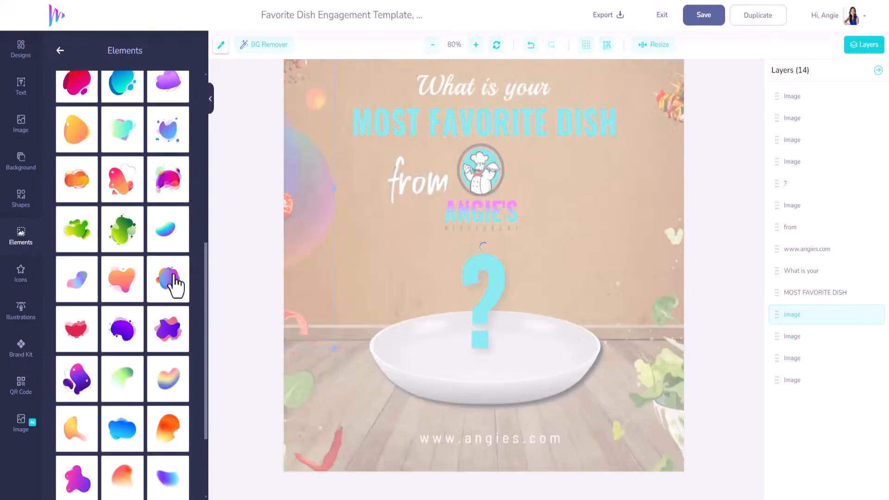
{"action": "left_click_drag", "start_coordinate": [480, 171], "coordinate": [478, 242]}
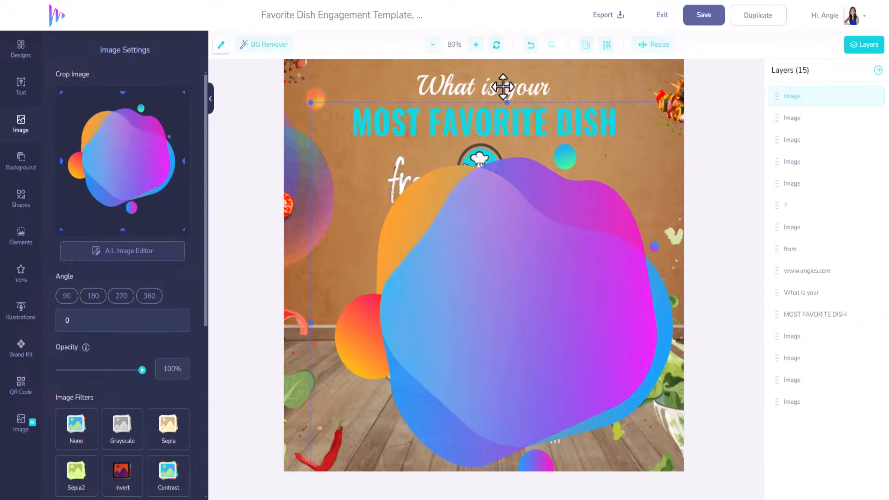
{"action": "left_click_drag", "start_coordinate": [506, 87], "coordinate": [730, 210]}
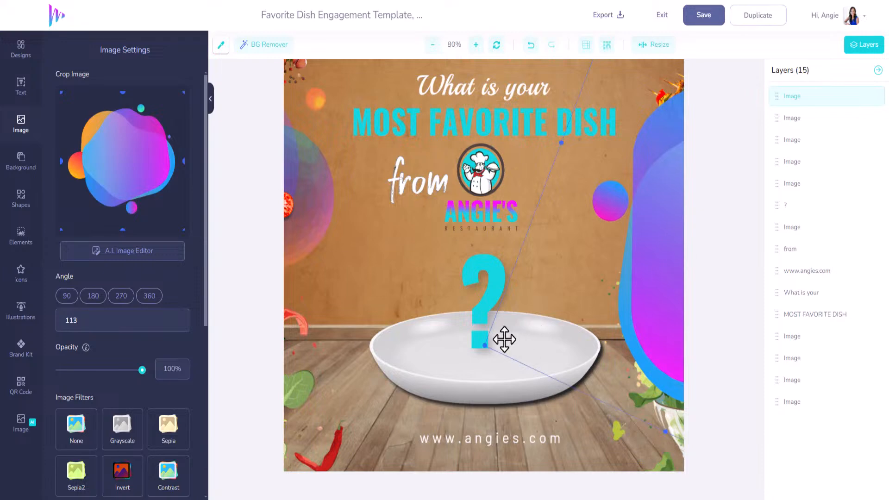
{"action": "left_click_drag", "start_coordinate": [487, 346], "coordinate": [653, 110]}
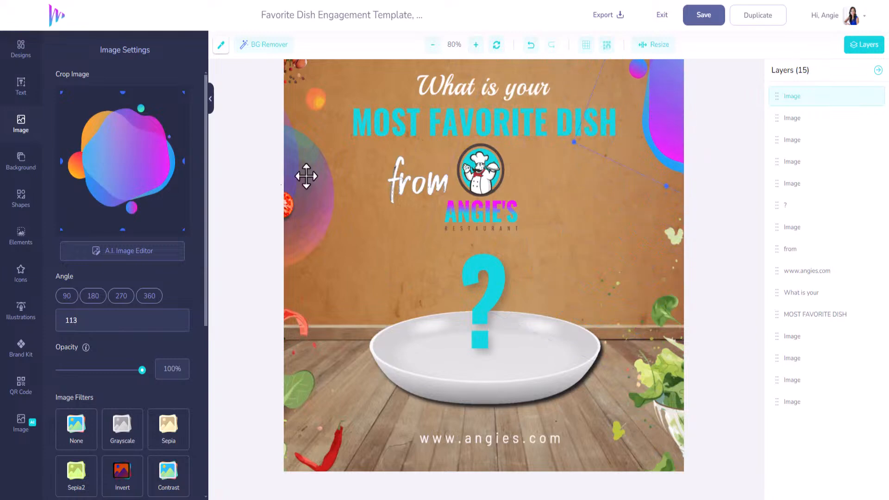
- Shift the bubbles element slightly to the right and delete the tomato slice image at the design's left edge
{"action": "left_click_drag", "start_coordinate": [308, 182], "coordinate": [294, 198]}
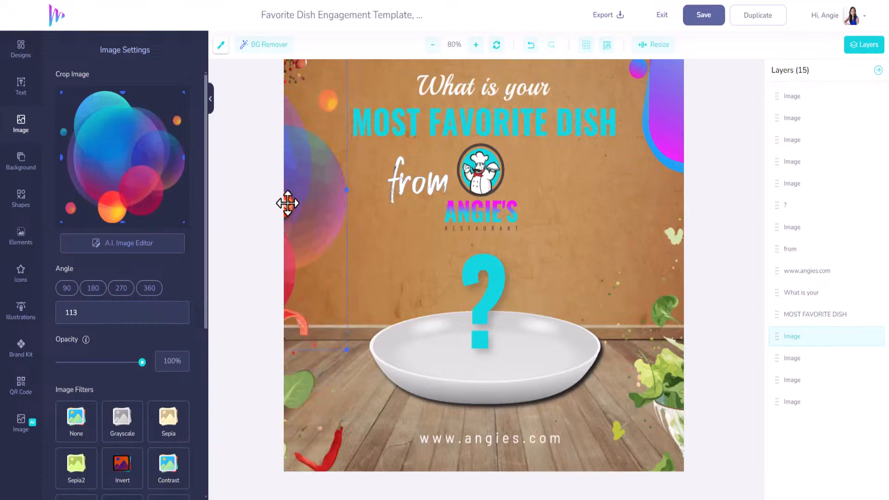
{"action": "left_click", "coordinate": [288, 203]}
{"action": "key", "text": "Delete"}
{"action": "left_click", "coordinate": [307, 221]}
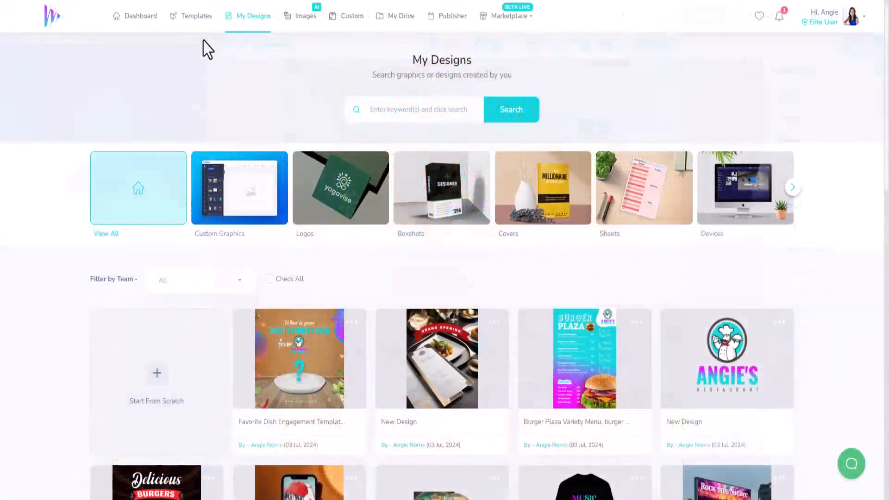
- Search the template library for recipe designs
{"action": "left_click", "coordinate": [198, 18]}
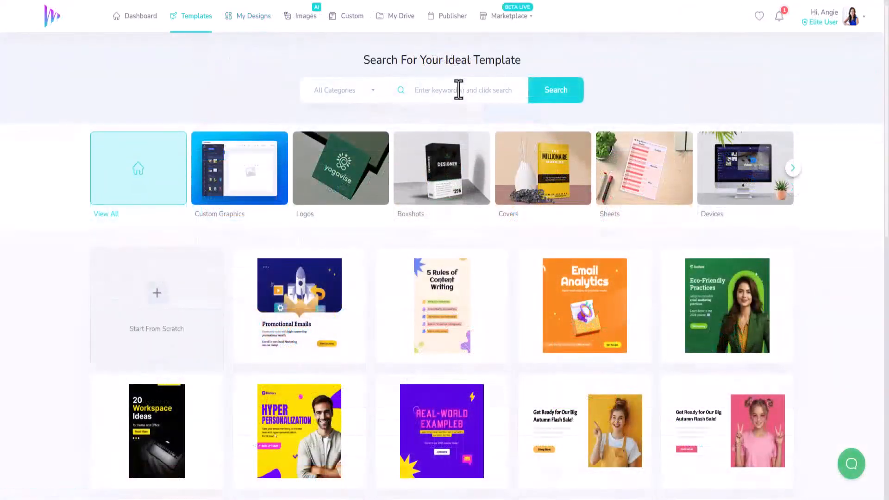
{"action": "left_click", "coordinate": [459, 91]}
{"action": "type", "text": "recipes"}
{"action": "key", "text": "Return"}
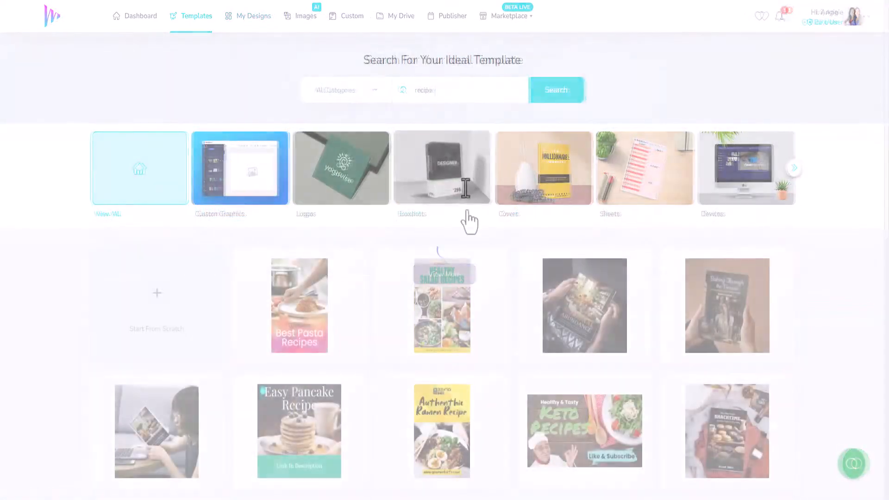
- Open the Best Grill Recipes Street Scenes billboard template and bring up its banner artwork for editing
{"action": "scroll", "coordinate": [468, 237], "scroll_direction": "down", "scroll_amount": 4}
{"action": "scroll", "coordinate": [468, 239], "scroll_direction": "down", "scroll_amount": 1}
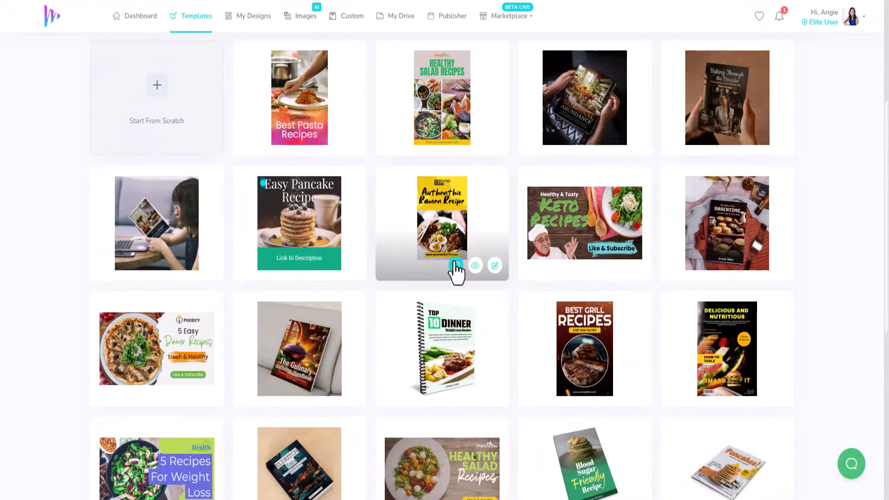
{"action": "scroll", "coordinate": [370, 347], "scroll_direction": "down", "scroll_amount": 5}
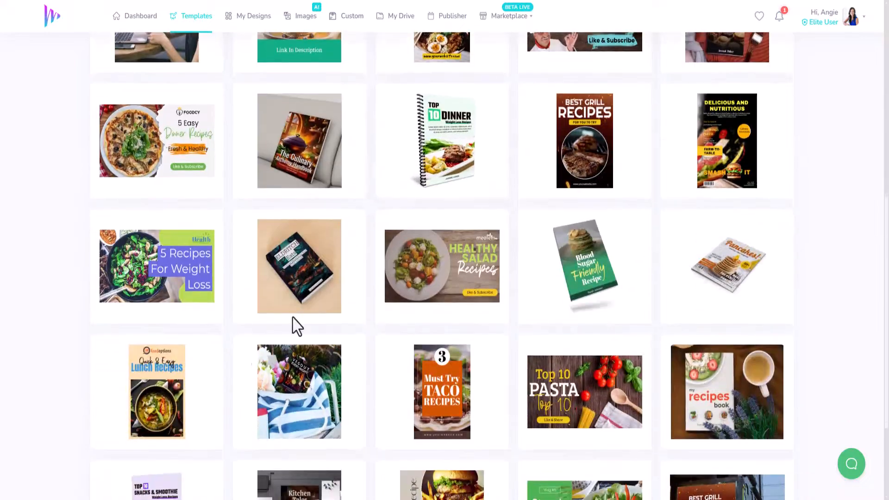
{"action": "scroll", "coordinate": [416, 297], "scroll_direction": "down", "scroll_amount": 3}
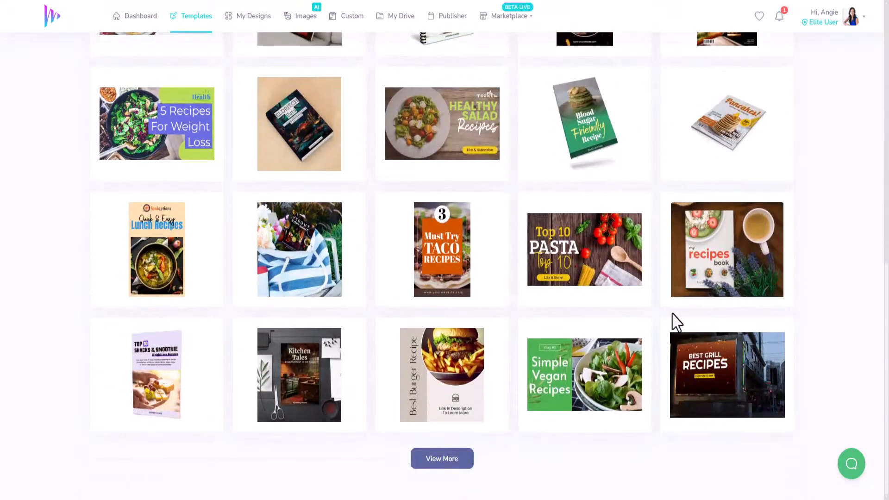
{"action": "mouse_move", "coordinate": [712, 382]}
{"action": "left_click", "coordinate": [781, 418]}
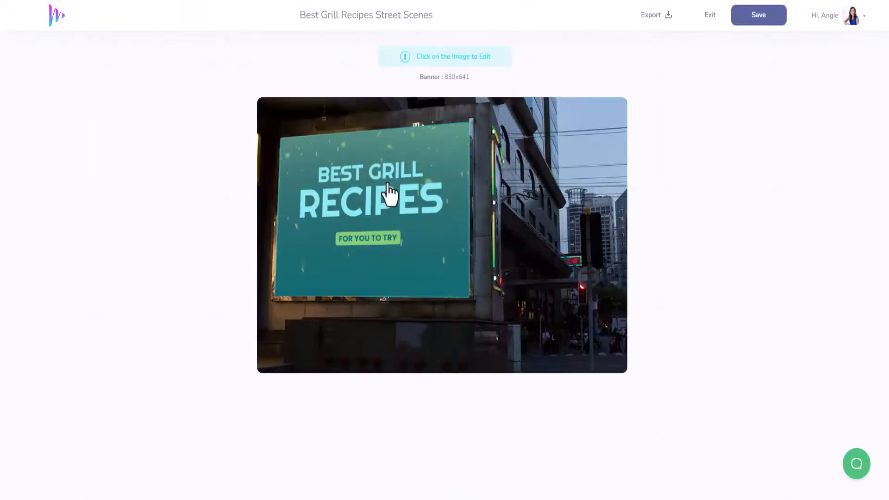
{"action": "left_click", "coordinate": [390, 193]}
{"action": "left_click", "coordinate": [328, 174]}
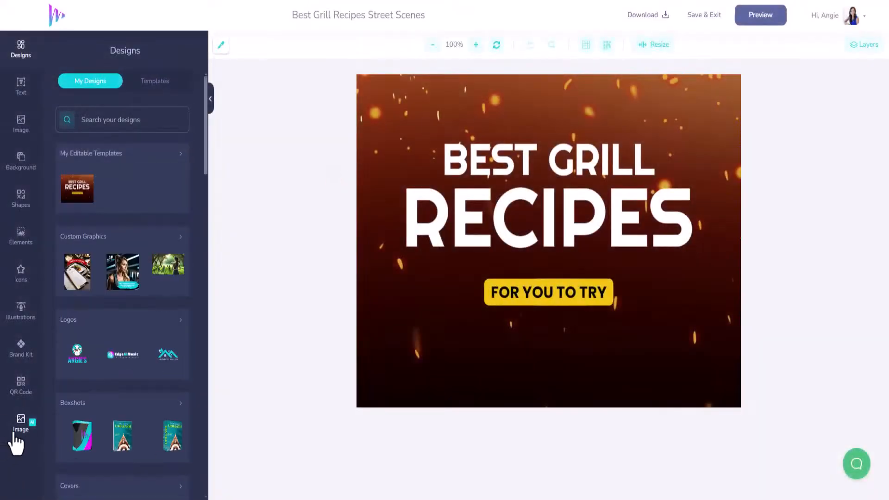
- Generate four square AI images in Photographic style from the prompt "burger restaurant"
{"action": "left_click", "coordinate": [21, 423]}
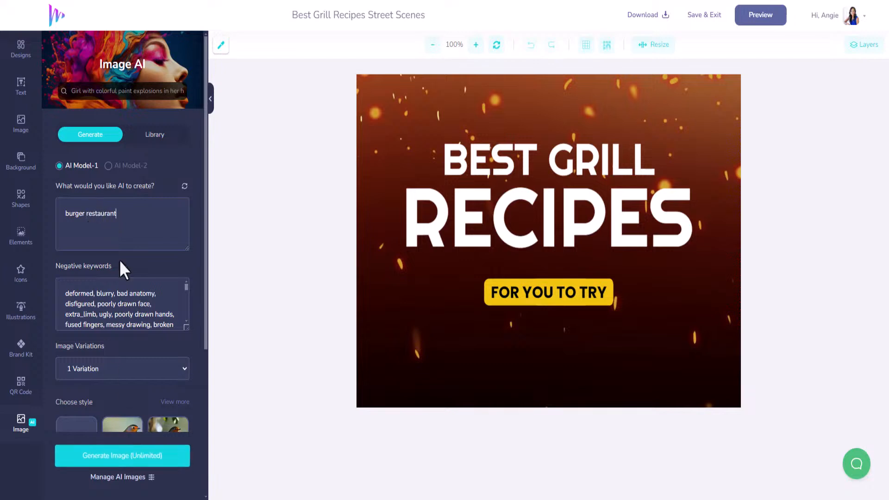
{"action": "scroll", "coordinate": [121, 250], "scroll_direction": "down", "scroll_amount": 3}
{"action": "left_click", "coordinate": [123, 213]}
{"action": "left_click", "coordinate": [114, 260]}
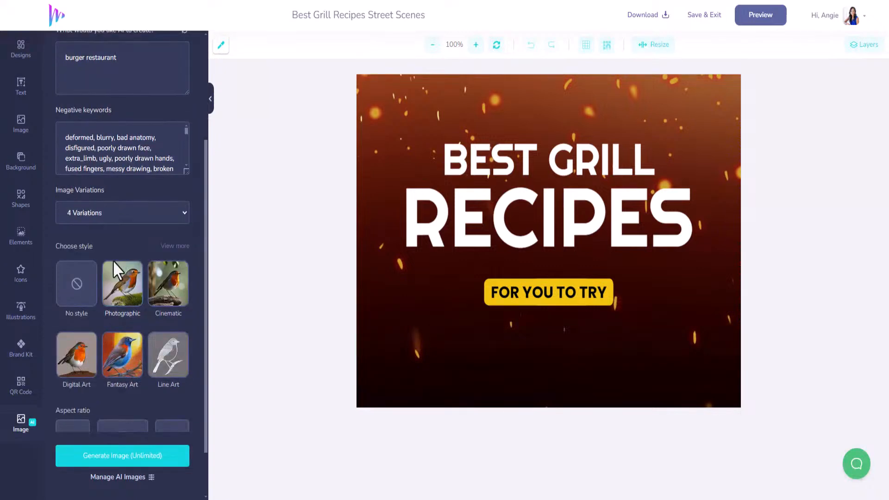
{"action": "scroll", "coordinate": [116, 306], "scroll_direction": "down", "scroll_amount": 1}
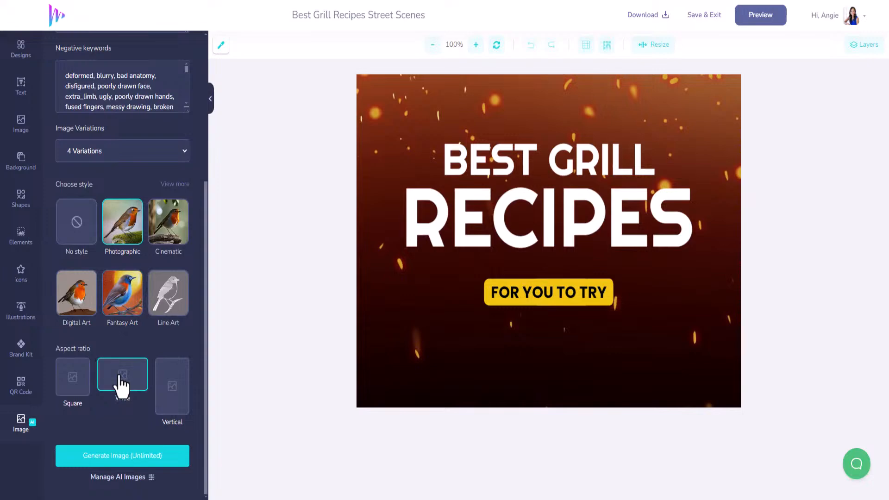
{"action": "left_click", "coordinate": [74, 389]}
{"action": "left_click", "coordinate": [136, 454]}
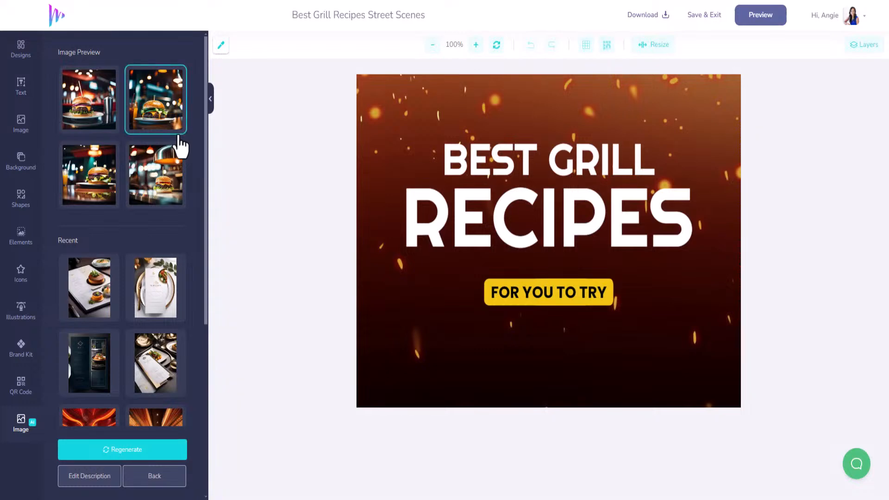
- Add the first generated burger image to the banner, then enlarge and position it to cover the whole canvas
{"action": "left_click", "coordinate": [99, 124]}
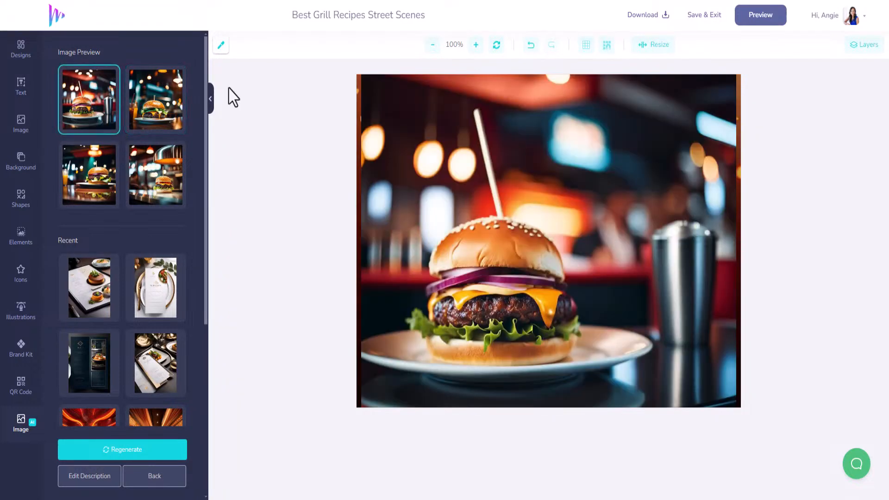
{"action": "left_click", "coordinate": [620, 306]}
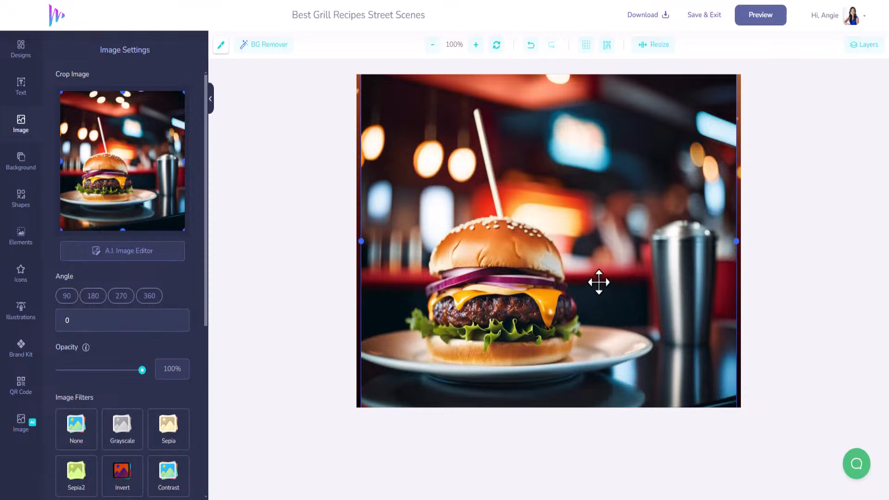
{"action": "left_click_drag", "start_coordinate": [599, 282], "coordinate": [590, 272]}
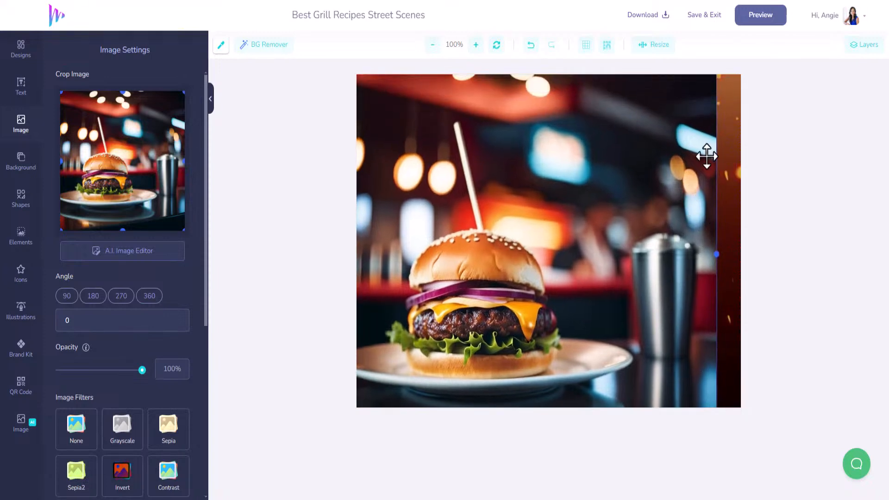
{"action": "left_click_drag", "start_coordinate": [699, 123], "coordinate": [693, 169]}
{"action": "left_click_drag", "start_coordinate": [711, 88], "coordinate": [769, 36]}
{"action": "left_click_drag", "start_coordinate": [648, 267], "coordinate": [645, 228]}
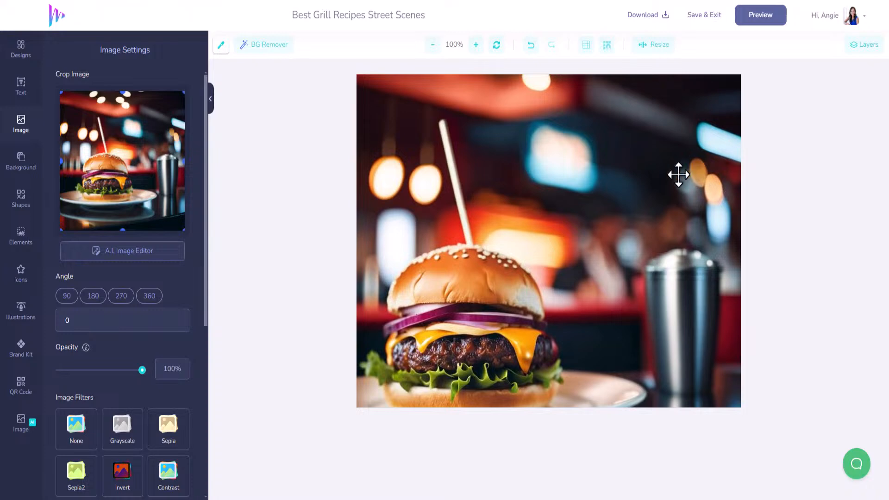
{"action": "left_click_drag", "start_coordinate": [702, 123], "coordinate": [635, 185]}
{"action": "left_click_drag", "start_coordinate": [675, 91], "coordinate": [644, 129]}
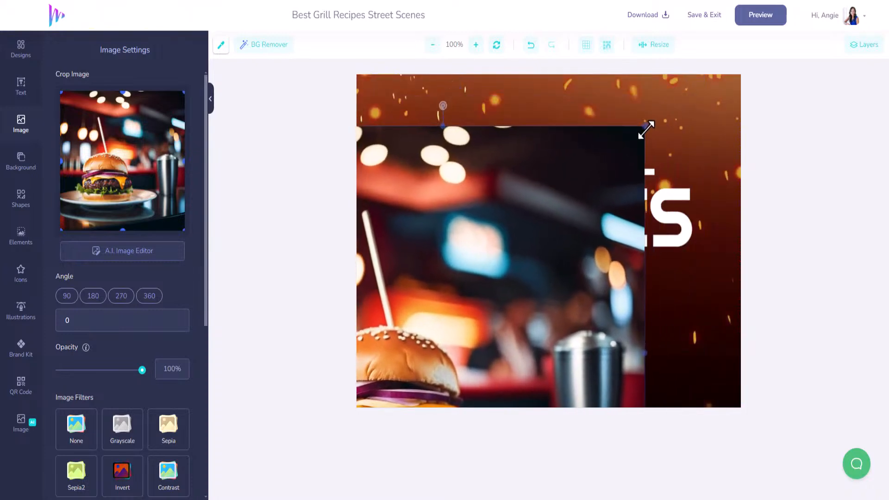
{"action": "left_click_drag", "start_coordinate": [604, 233], "coordinate": [697, 156]}
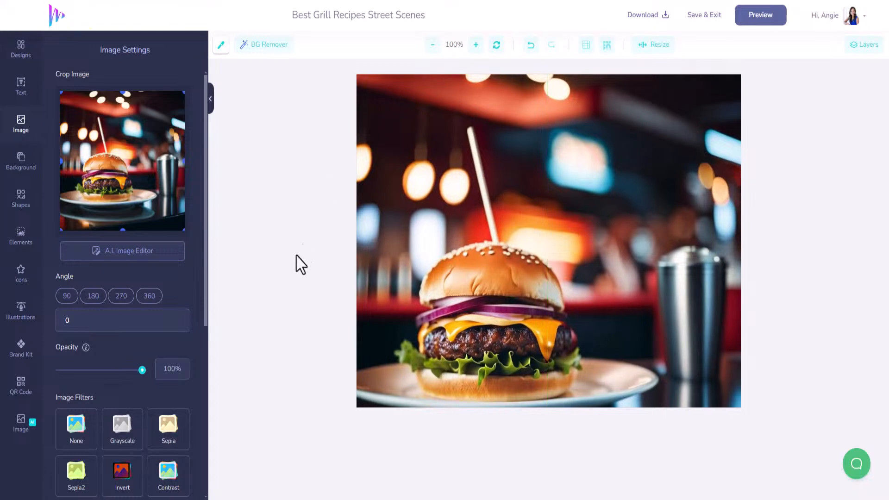
- Add the second generated burger image to the banner, then enlarge and position it to cover the whole canvas
{"action": "left_click", "coordinate": [18, 428]}
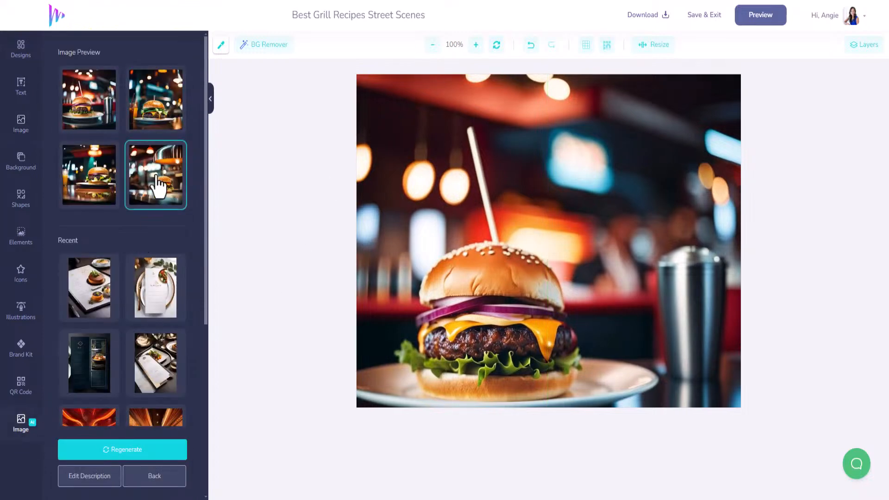
{"action": "left_click", "coordinate": [157, 121]}
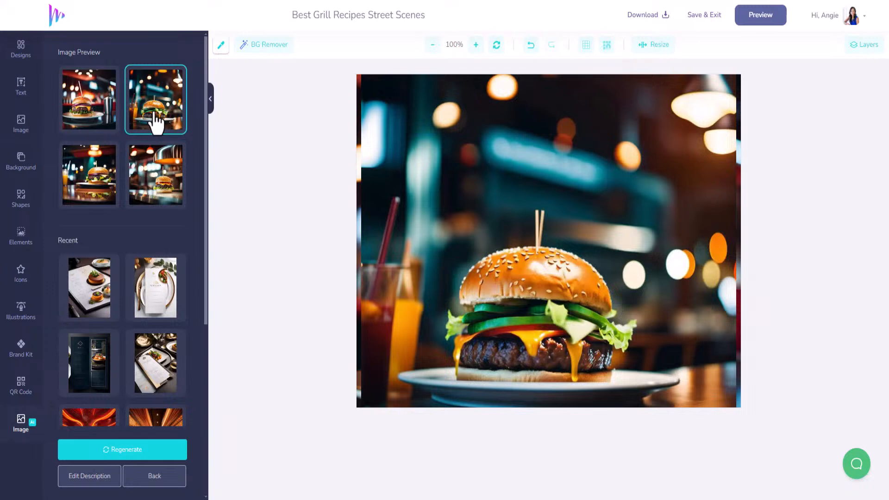
{"action": "left_click", "coordinate": [496, 305]}
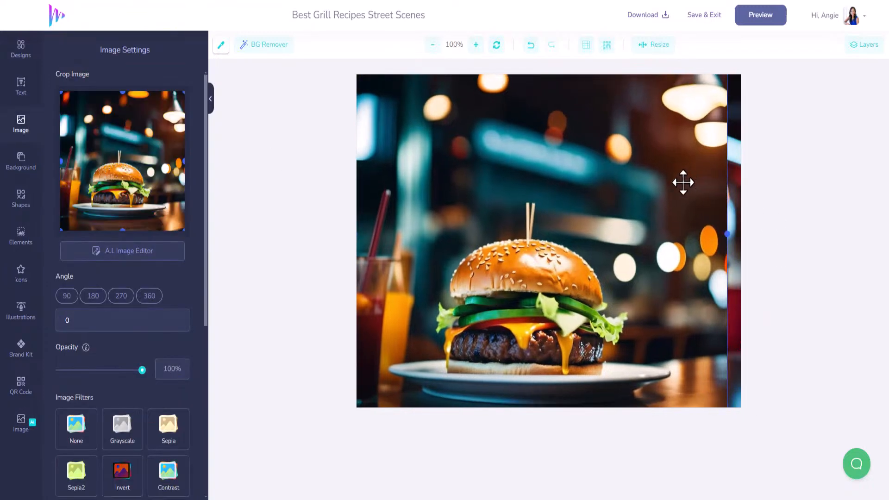
{"action": "left_click_drag", "start_coordinate": [683, 182], "coordinate": [730, 76]}
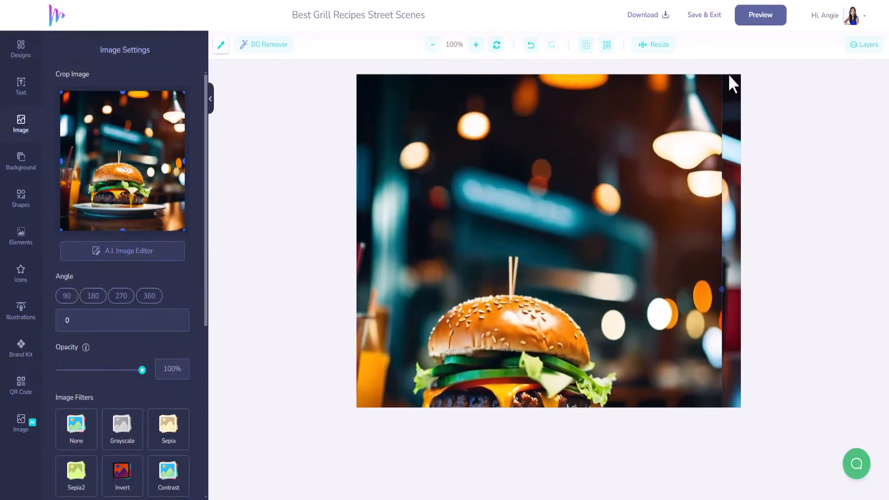
{"action": "left_click_drag", "start_coordinate": [607, 197], "coordinate": [634, 133]}
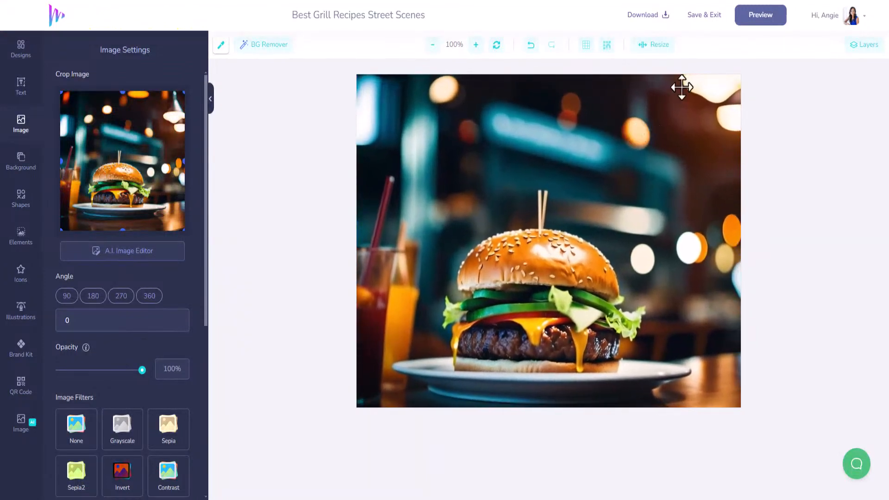
- Hide the second burger image and move both burger images to the bottom of the layer stack, keeping the first one above the hidden one
{"action": "left_click", "coordinate": [862, 46]}
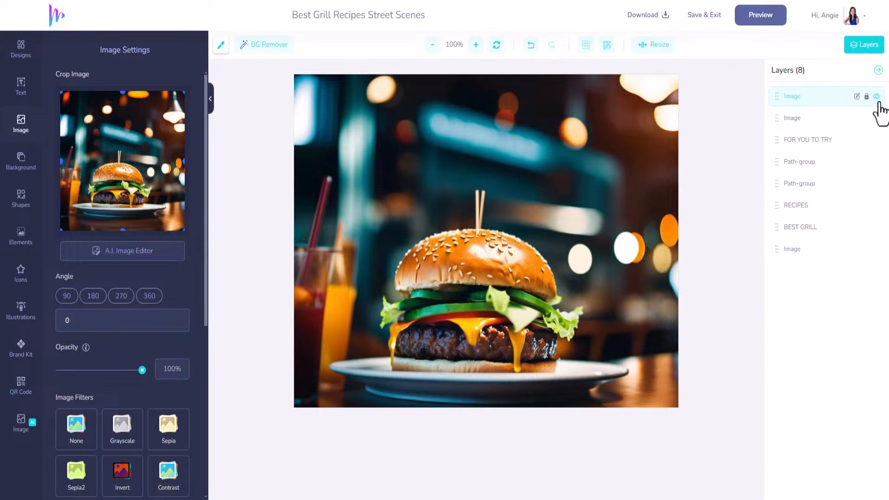
{"action": "left_click", "coordinate": [877, 97]}
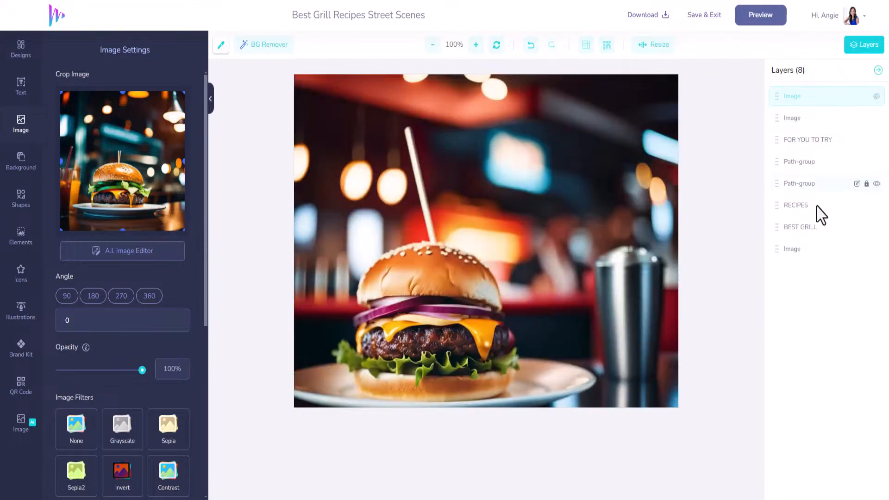
{"action": "left_click_drag", "start_coordinate": [782, 95], "coordinate": [775, 264]}
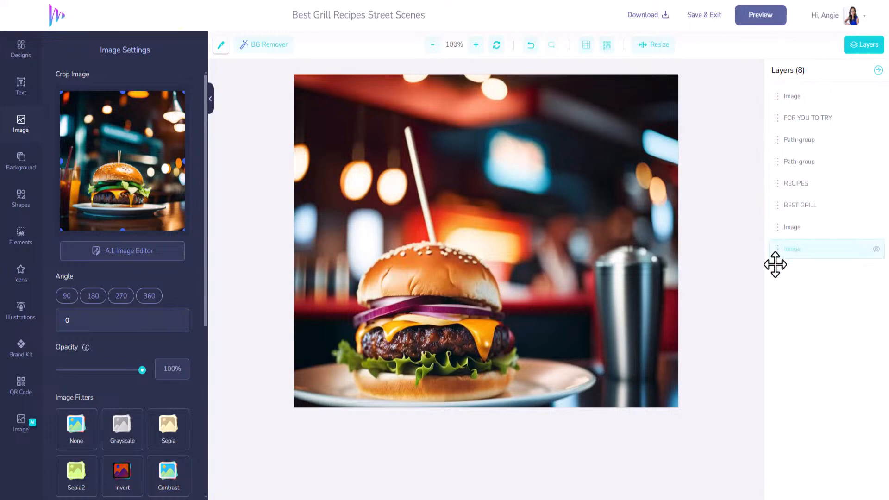
{"action": "left_click_drag", "start_coordinate": [799, 104], "coordinate": [785, 241]}
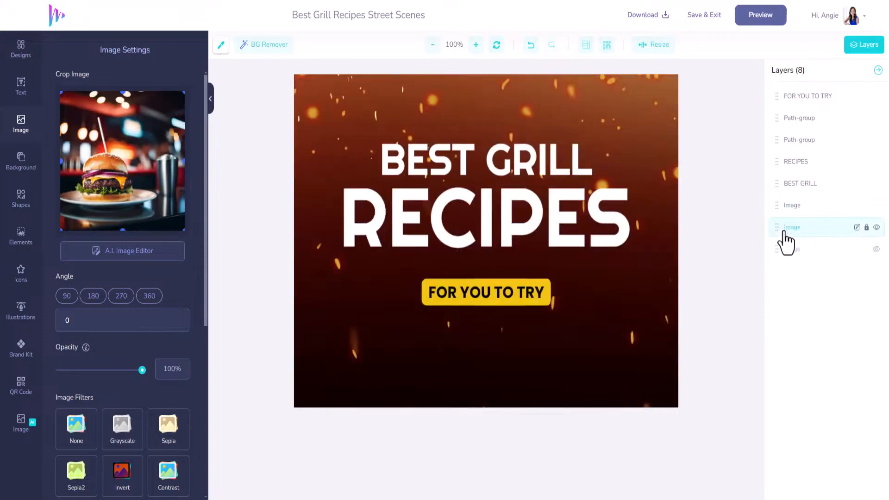
- Check the fiery spark background by toggling its visibility, then set its opacity to 74% over the burger image
{"action": "left_click", "coordinate": [876, 206]}
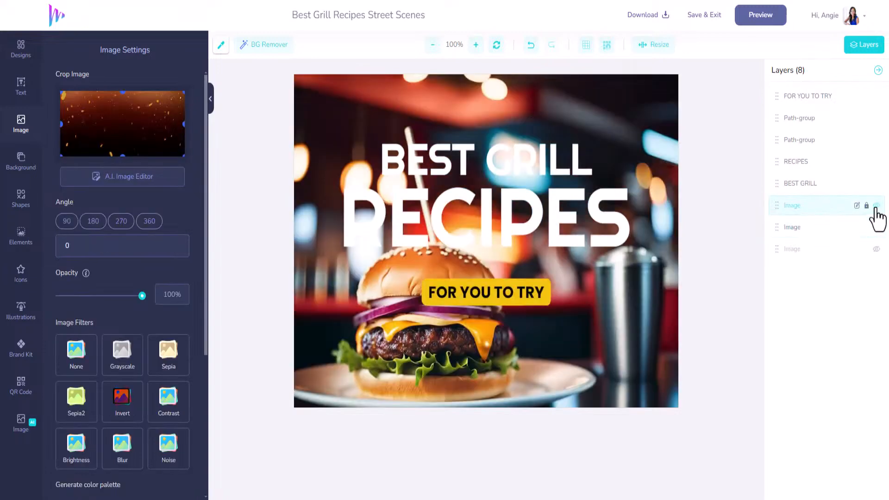
{"action": "left_click", "coordinate": [876, 206]}
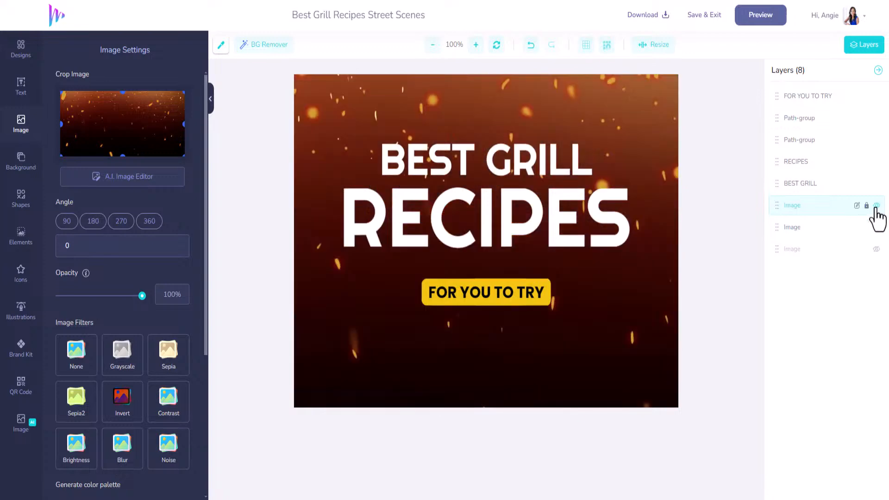
{"action": "left_click", "coordinate": [877, 206]}
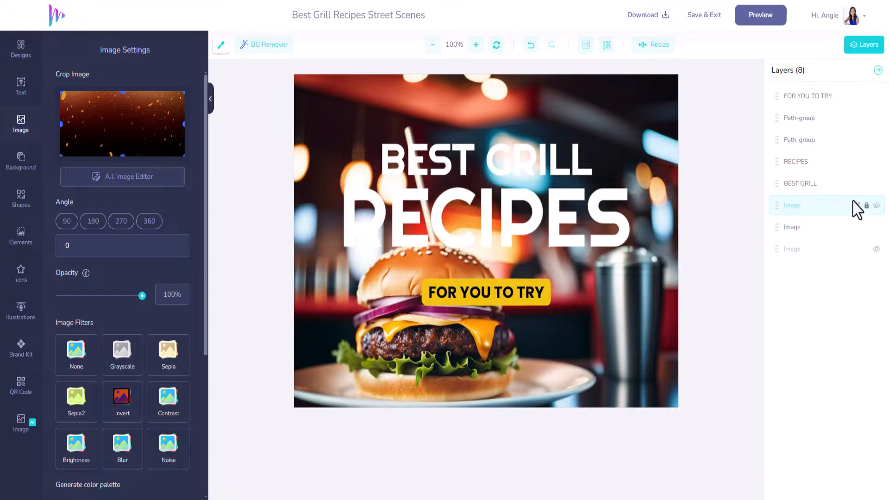
{"action": "left_click", "coordinate": [876, 206]}
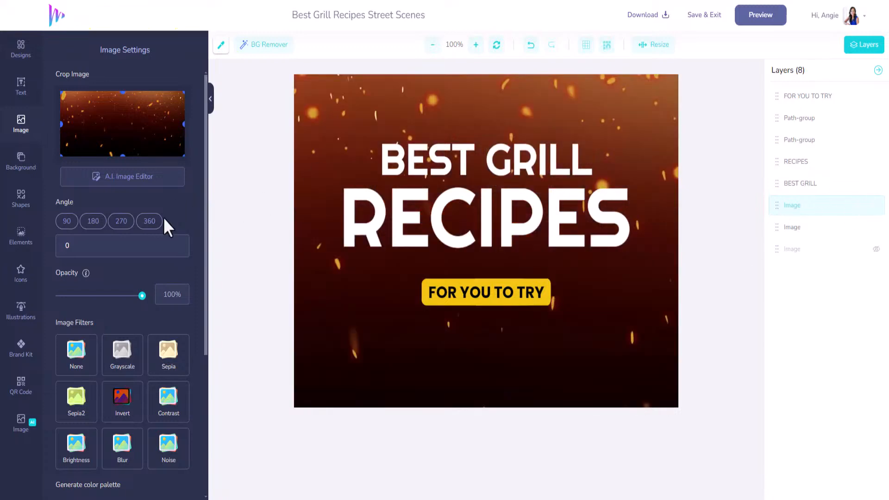
{"action": "left_click_drag", "start_coordinate": [142, 296], "coordinate": [119, 296]}
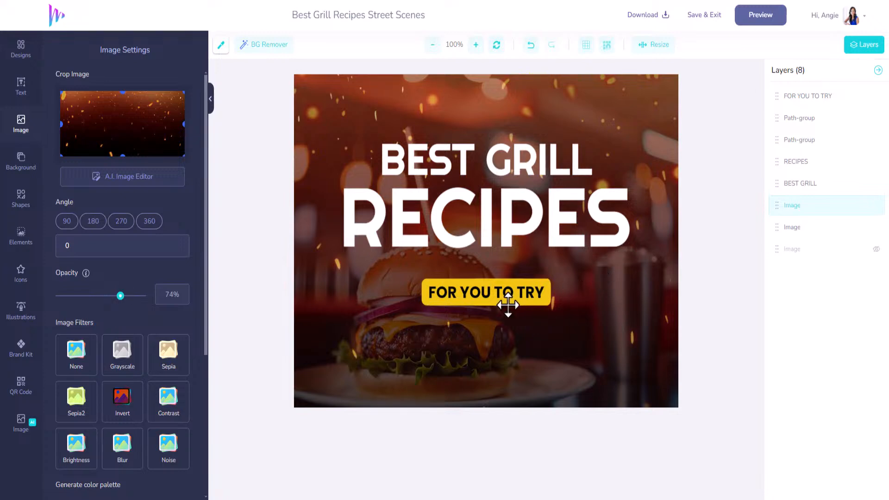
- Recolor both halves of the yellow shape behind FOR YOU TO TRY with the cyan MarketersFM brand color
{"action": "left_click", "coordinate": [500, 282]}
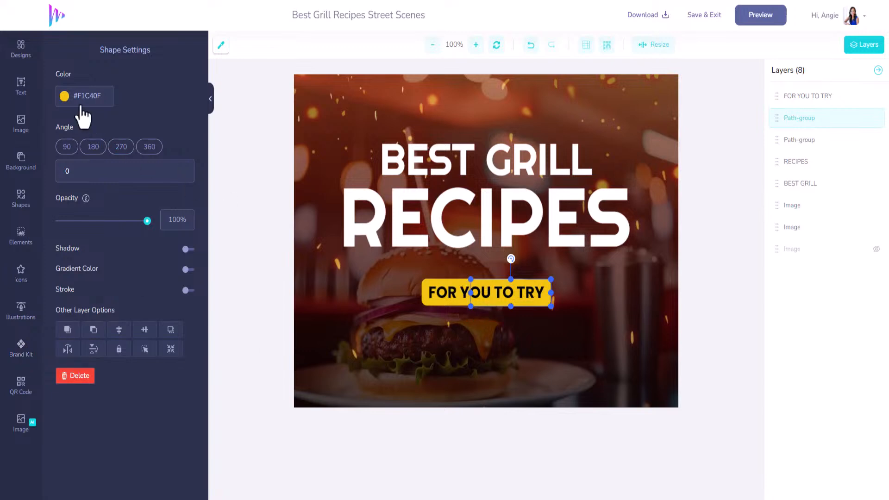
{"action": "left_click", "coordinate": [20, 347]}
{"action": "left_click", "coordinate": [124, 82]}
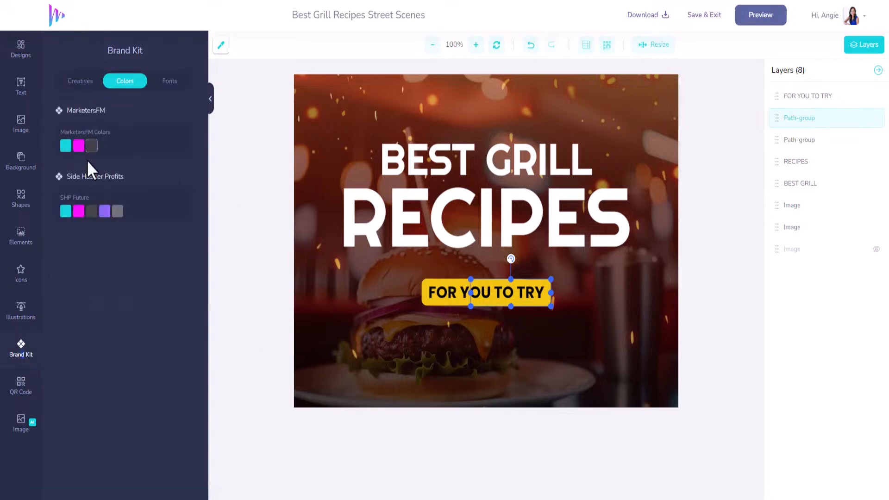
{"action": "left_click", "coordinate": [66, 147]}
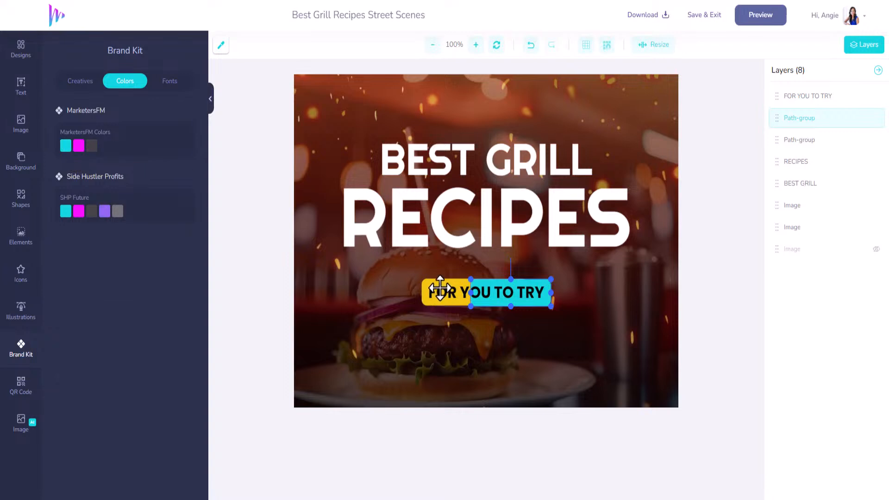
{"action": "left_click", "coordinate": [439, 286]}
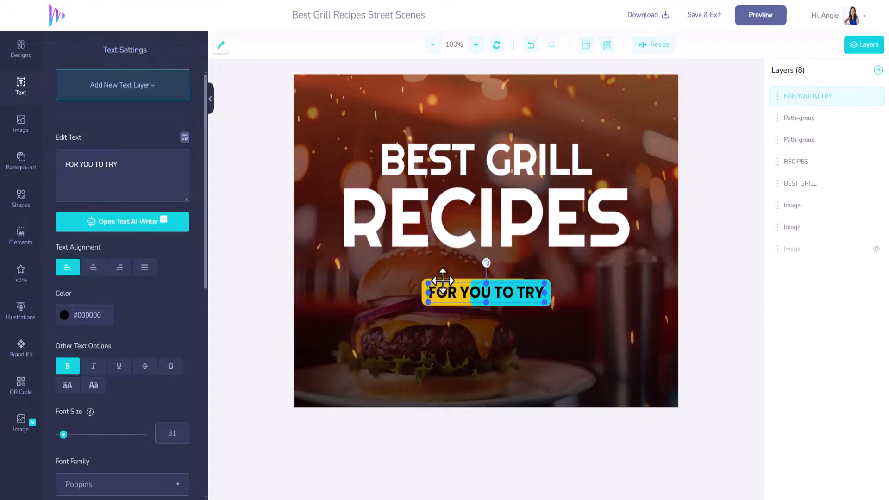
{"action": "left_click", "coordinate": [443, 283]}
{"action": "left_click", "coordinate": [21, 347]}
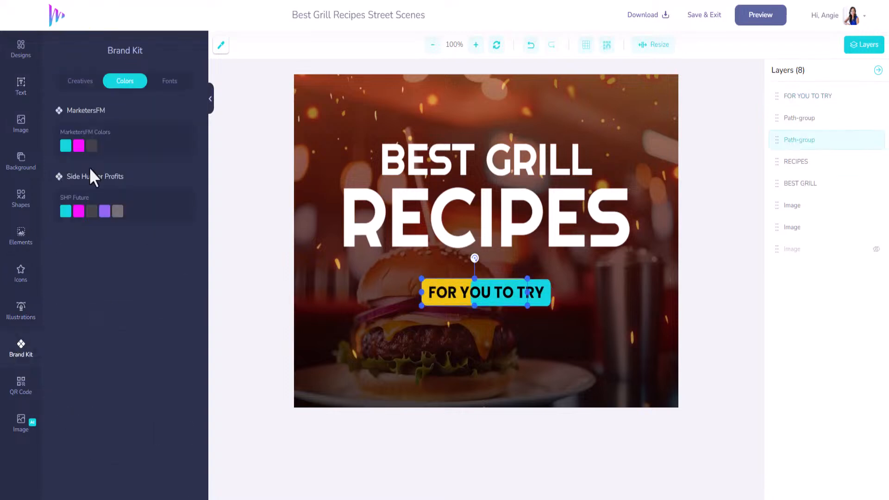
{"action": "left_click", "coordinate": [65, 146]}
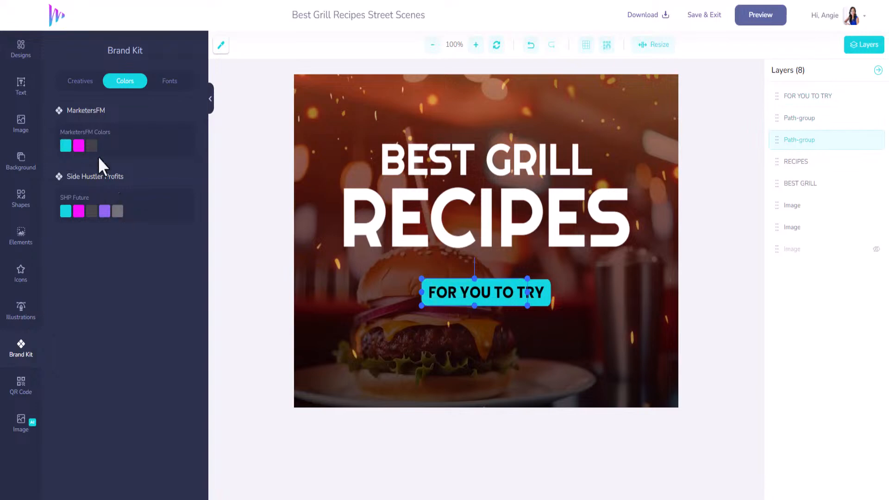
- Add the saved Angie's Restaurant logo, shrink it, and place it centered below the FOR YOU TO TRY label
{"action": "left_click", "coordinate": [22, 50]}
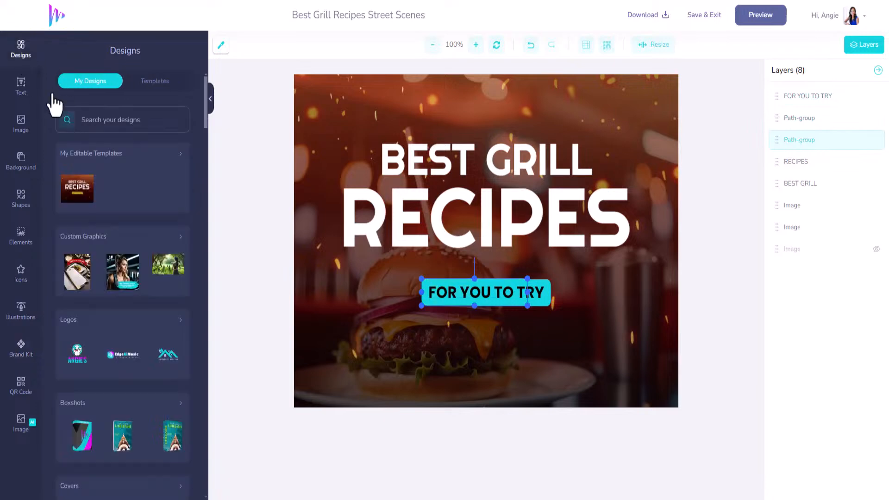
{"action": "left_click", "coordinate": [76, 358]}
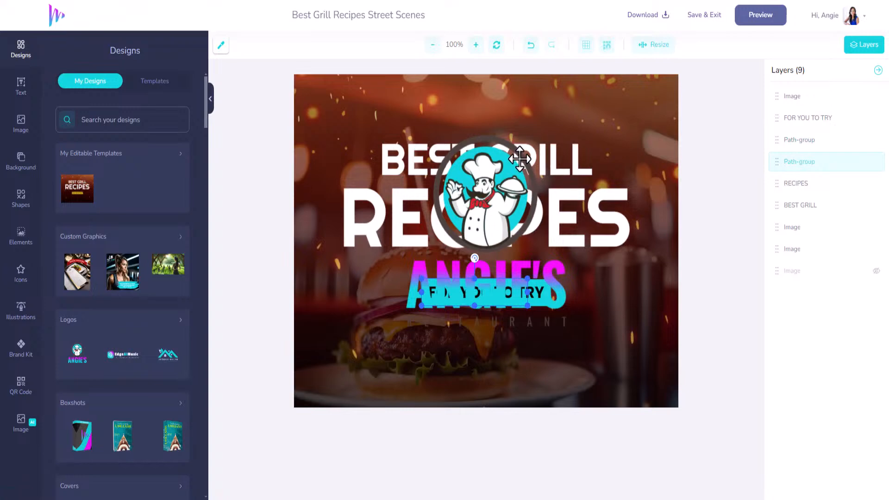
{"action": "left_click_drag", "start_coordinate": [347, 111], "coordinate": [534, 286]}
{"action": "left_click_drag", "start_coordinate": [592, 319], "coordinate": [501, 344]}
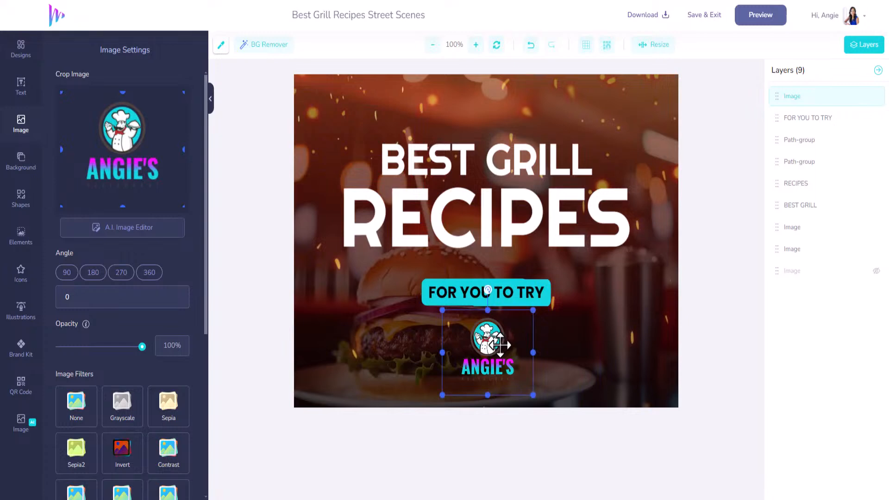
- Change the BEST GRILL heading to "BEST BURGERS" and the RECIPES heading to "BURGERS"
{"action": "left_click", "coordinate": [521, 161]}
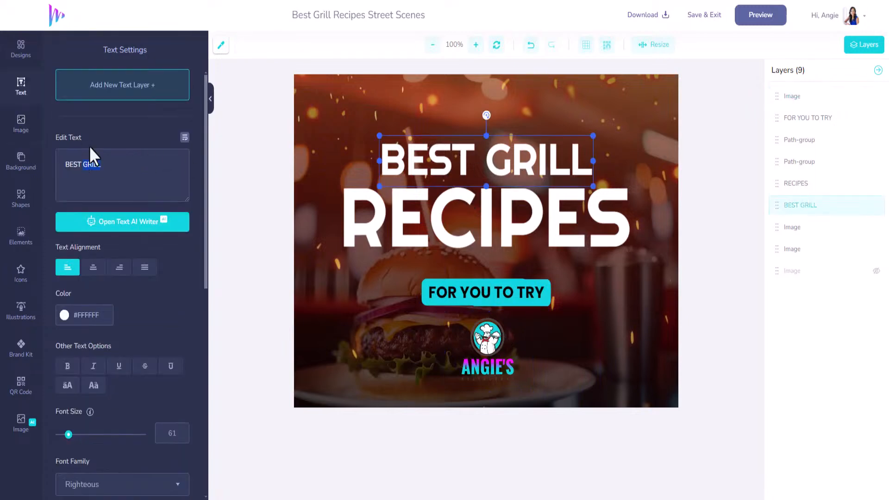
{"action": "type", "text": "BURGER"}
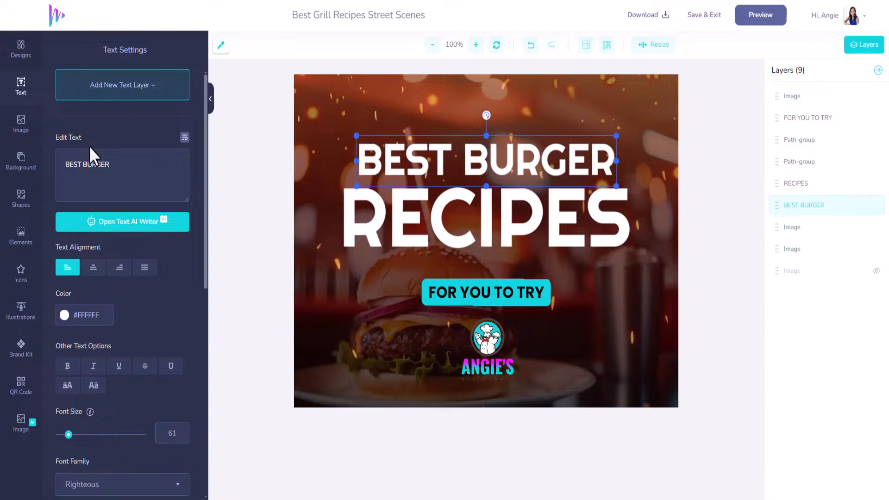
{"action": "type", "text": "S"}
{"action": "left_click", "coordinate": [357, 213]}
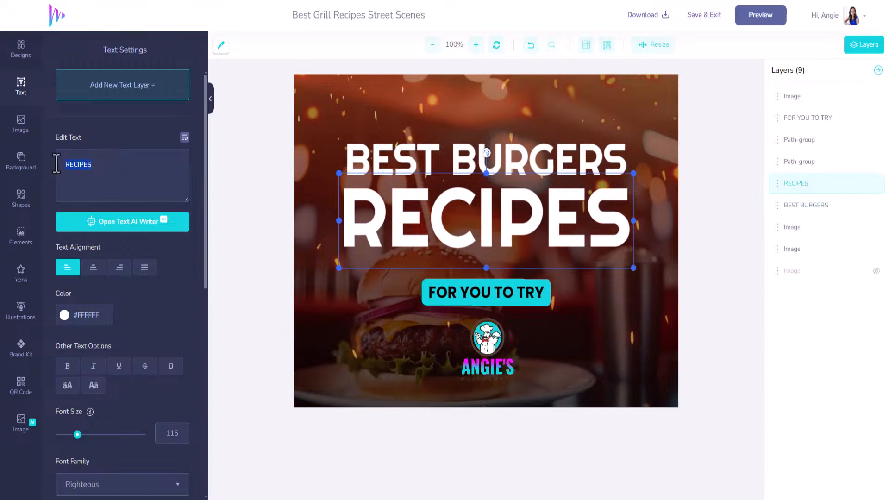
{"action": "type", "text": "BURGERS"}
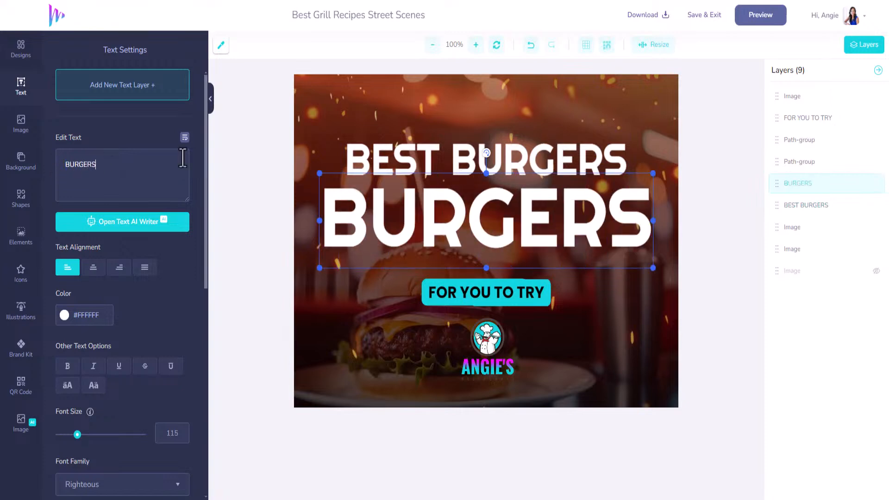
- Rewrite the smaller upper heading as "VOTED #1 BEST"
{"action": "left_click", "coordinate": [391, 151]}
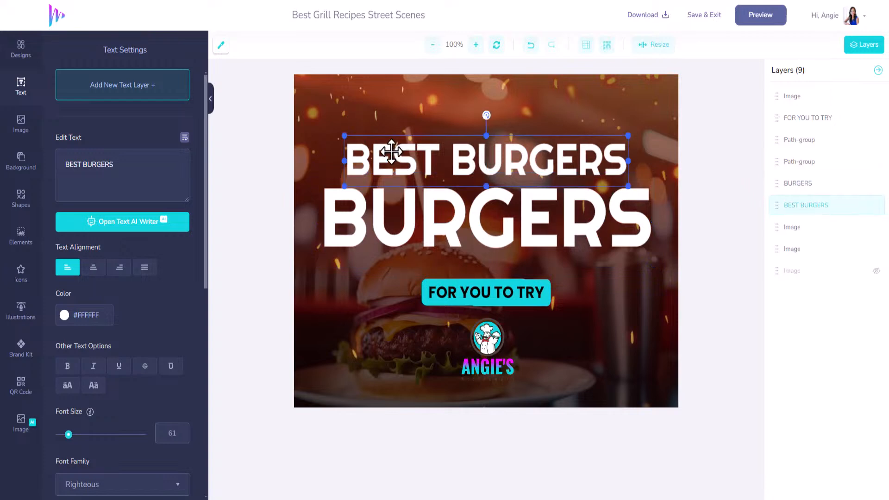
{"action": "left_click", "coordinate": [68, 164]}
{"action": "type", "text": "VOTED $"}
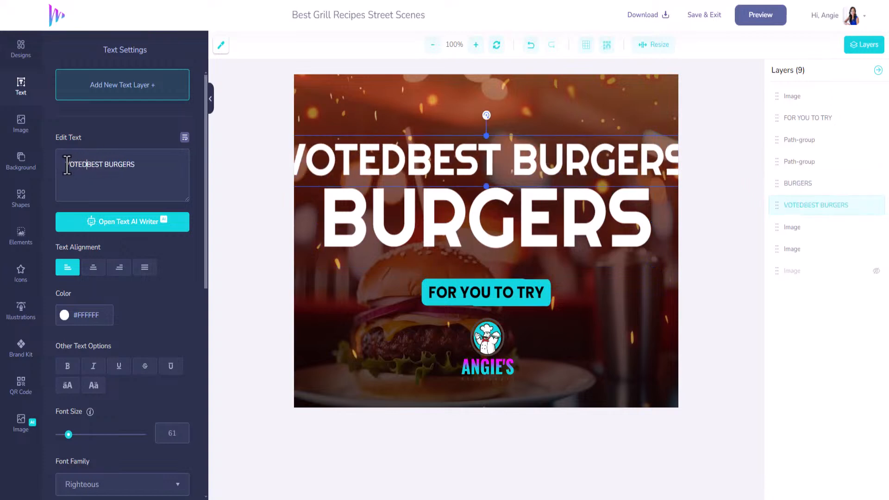
{"action": "key", "text": "BackSpace"}
{"action": "type", "text": "#1"}
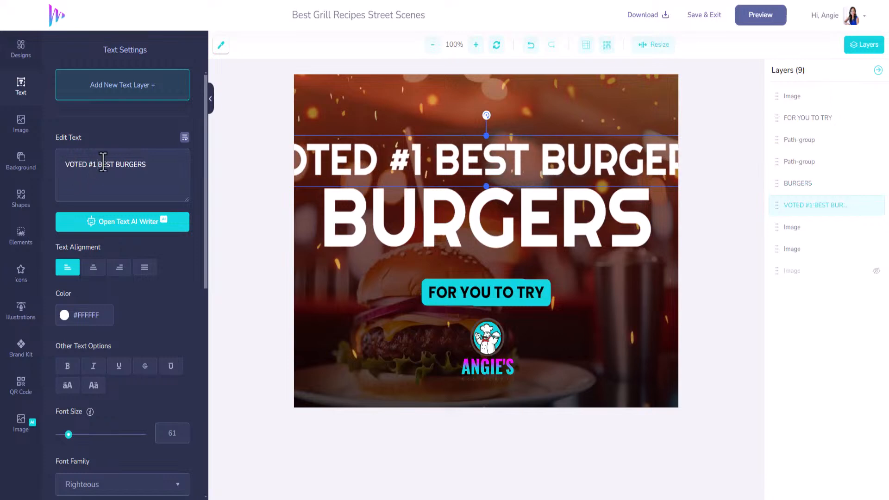
{"action": "key", "text": "BackSpace"}
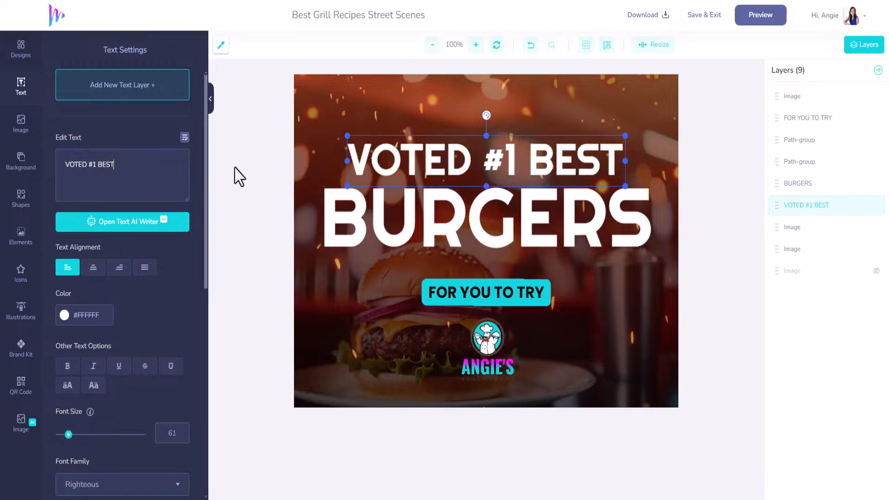
- Align the VOTED #1 BEST heading with the start of BURGERS and enlarge it to font size 100 to match its width
{"action": "left_click", "coordinate": [421, 175]}
{"action": "mouse_move", "coordinate": [416, 175]}
{"action": "left_mouse_down"}
{"action": "mouse_move", "coordinate": [438, 176]}
{"action": "mouse_move", "coordinate": [413, 164]}
{"action": "left_mouse_up"}
{"action": "left_click", "coordinate": [434, 165]}
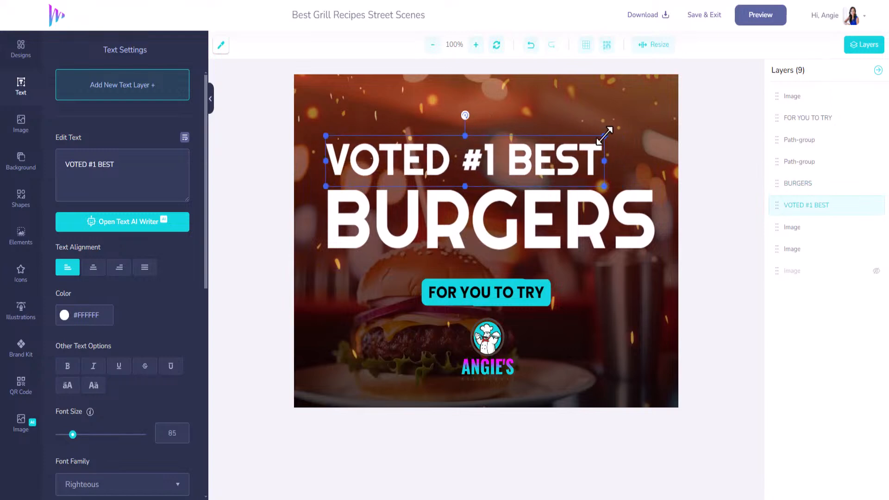
{"action": "left_click_drag", "start_coordinate": [605, 135], "coordinate": [653, 127]}
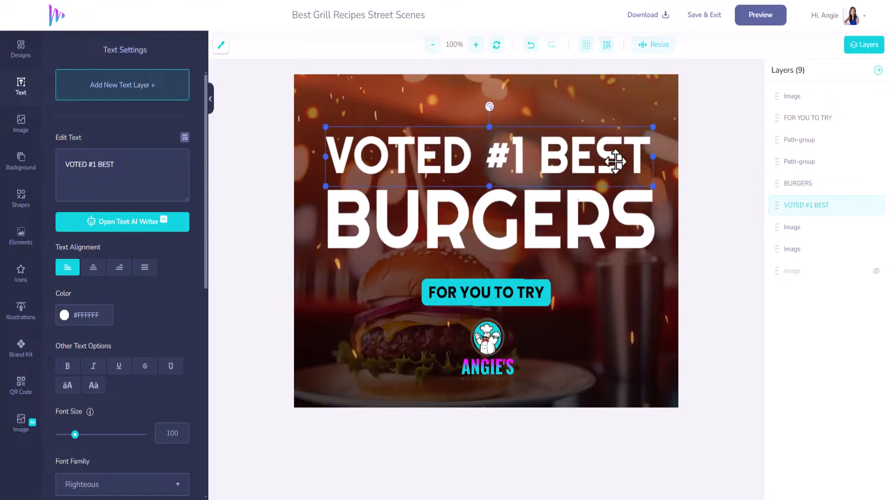
- Replace the FOR YOU TO TRY label text on the banner with the restaurant's street address
{"action": "left_click", "coordinate": [509, 292]}
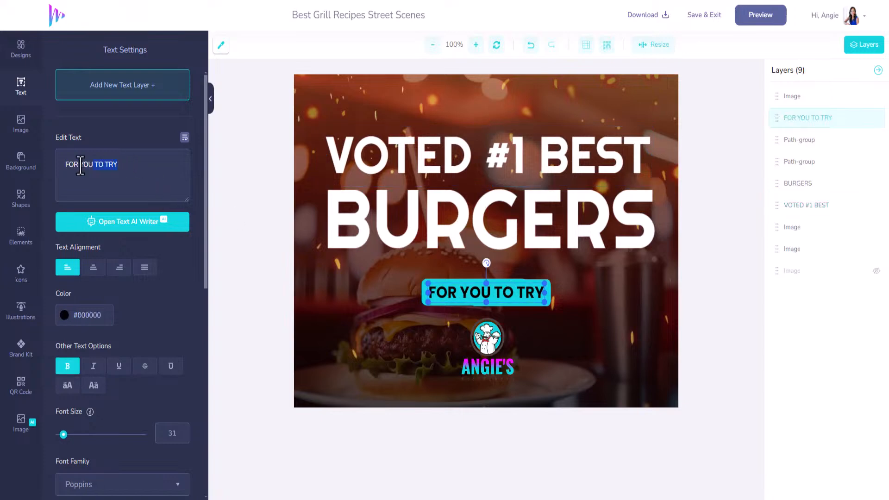
{"action": "type", "text": "12"}
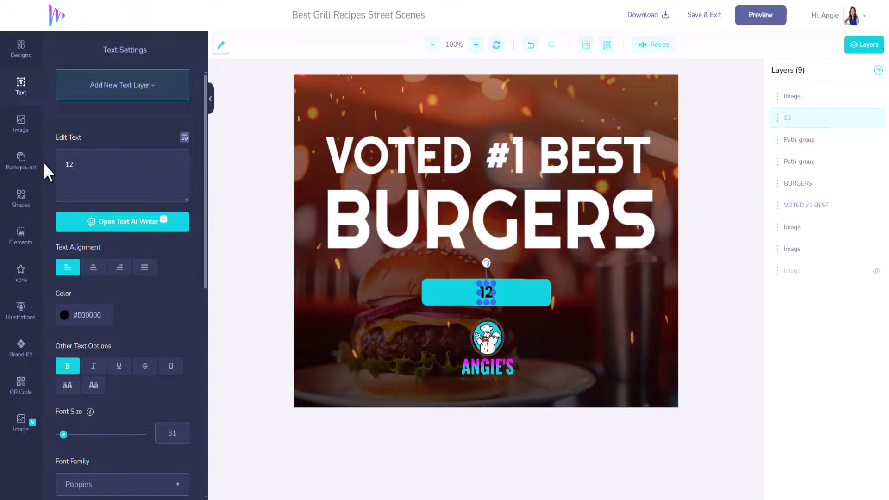
{"action": "type", "text": "3 MAIN STRESA"}
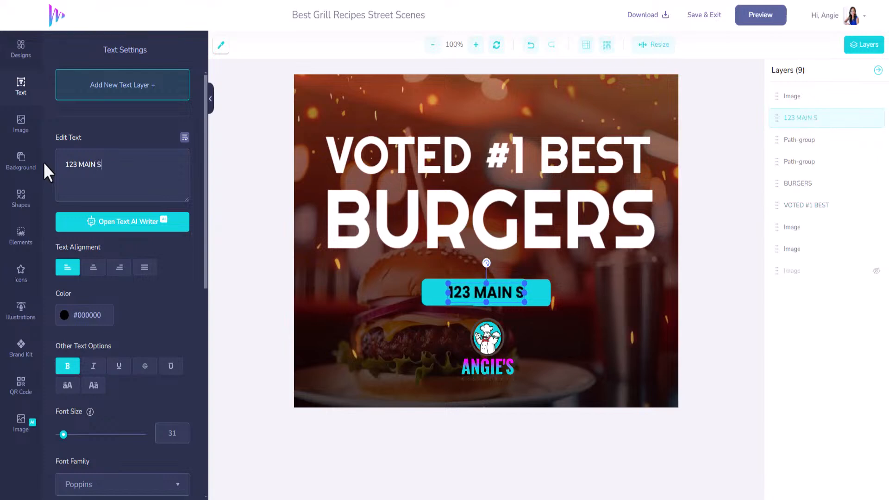
{"action": "key", "text": "BackSpace"}
{"action": "key", "text": "BackSpace"}
{"action": "type", "text": "ET"}
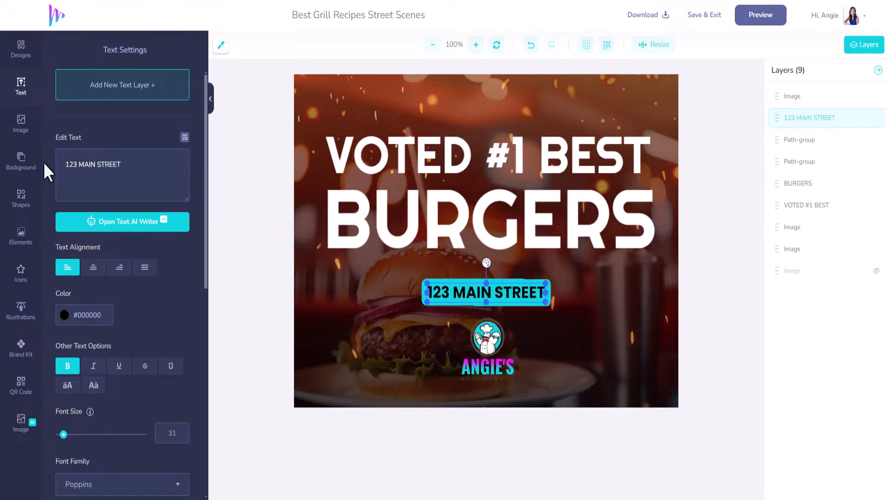
- Recolor the street address text to white (#FFFFFF) and select it together with its cyan label shape
{"action": "left_click", "coordinate": [64, 314]}
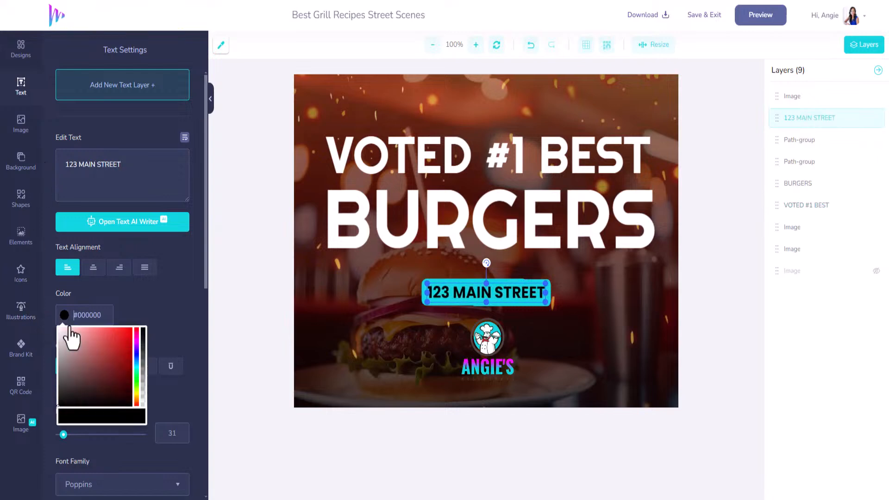
{"action": "left_click", "coordinate": [59, 329]}
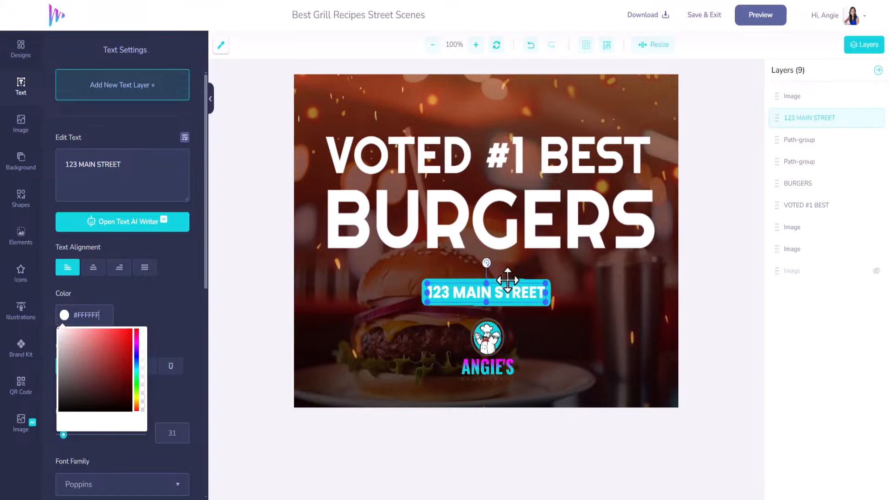
{"action": "left_click", "coordinate": [508, 280], "text": "shift"}
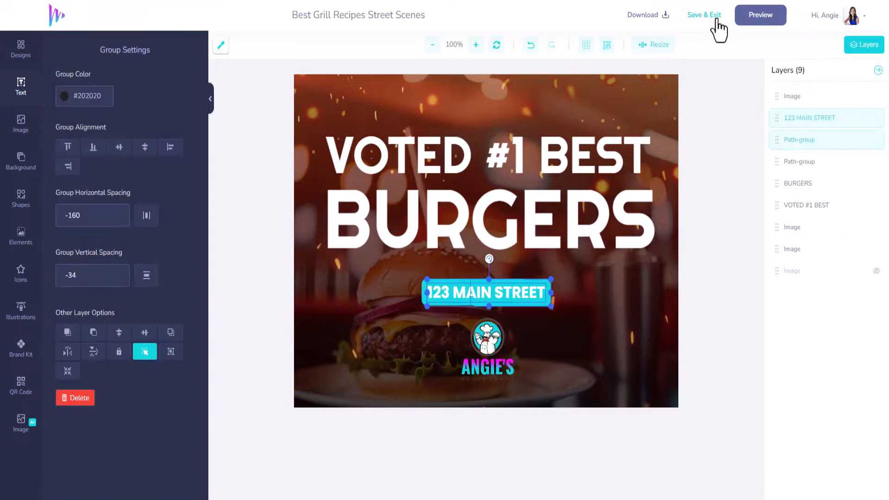
- Preview the banner on the billboard mockup, save it, and exit to the overview of saved designs
{"action": "left_click", "coordinate": [759, 18]}
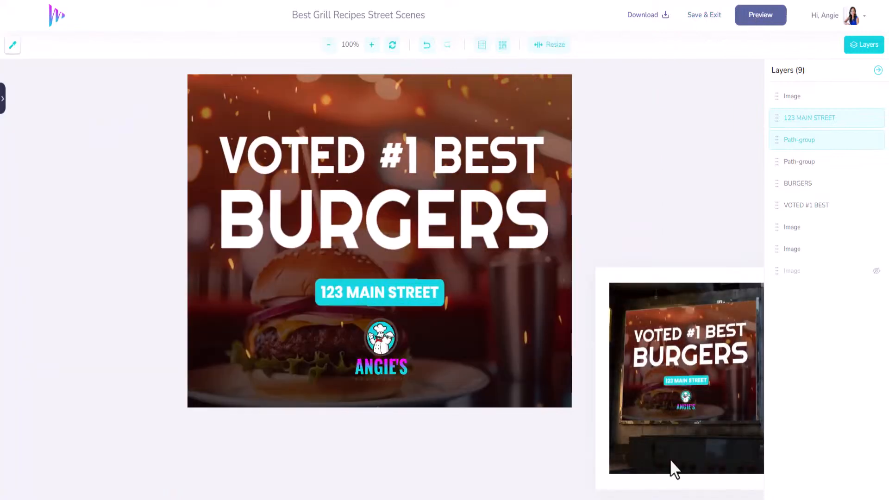
{"action": "left_click", "coordinate": [711, 19]}
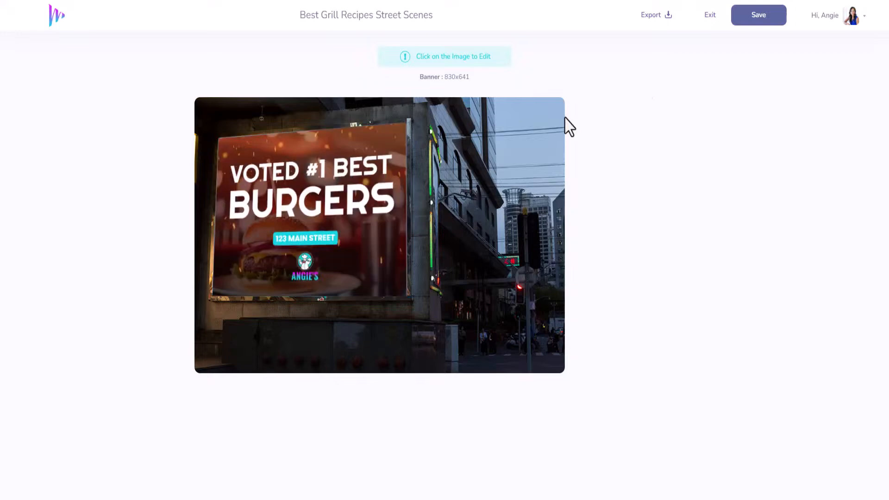
{"action": "left_click", "coordinate": [710, 15]}
{"action": "scroll", "coordinate": [313, 252], "scroll_direction": "down", "scroll_amount": 2}
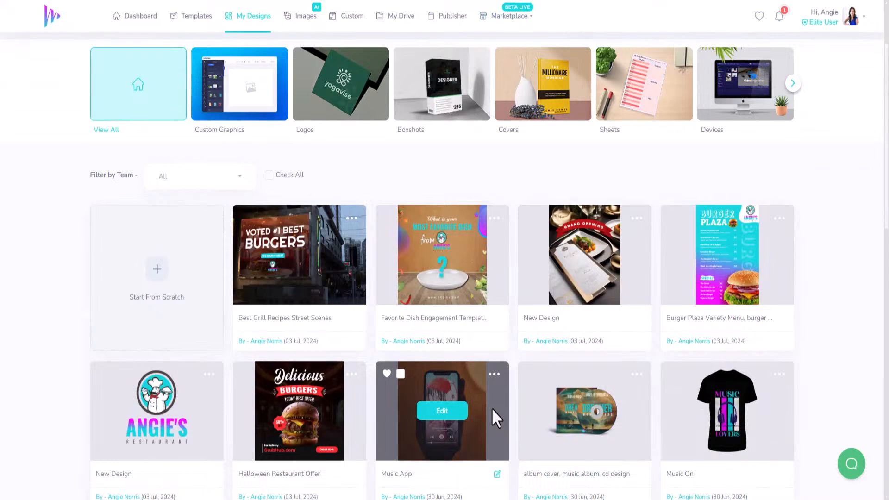
{"action": "scroll", "coordinate": [490, 407], "scroll_direction": "up", "scroll_amount": 2}
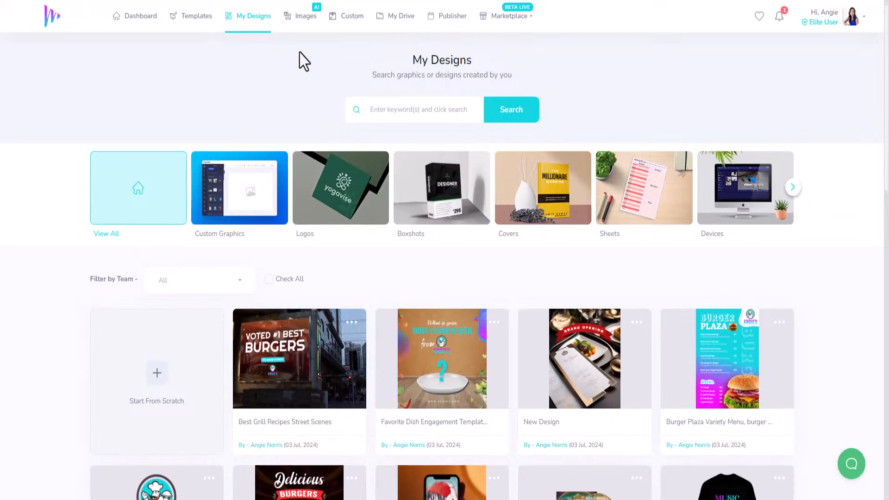
- Search the template library for "coffee"
{"action": "left_click", "coordinate": [195, 18]}
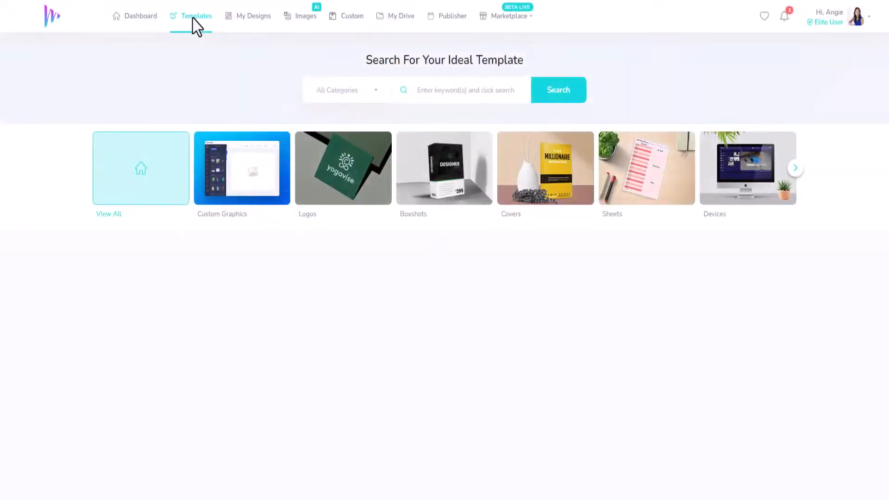
{"action": "left_click", "coordinate": [497, 91]}
{"action": "type", "text": "coffee"}
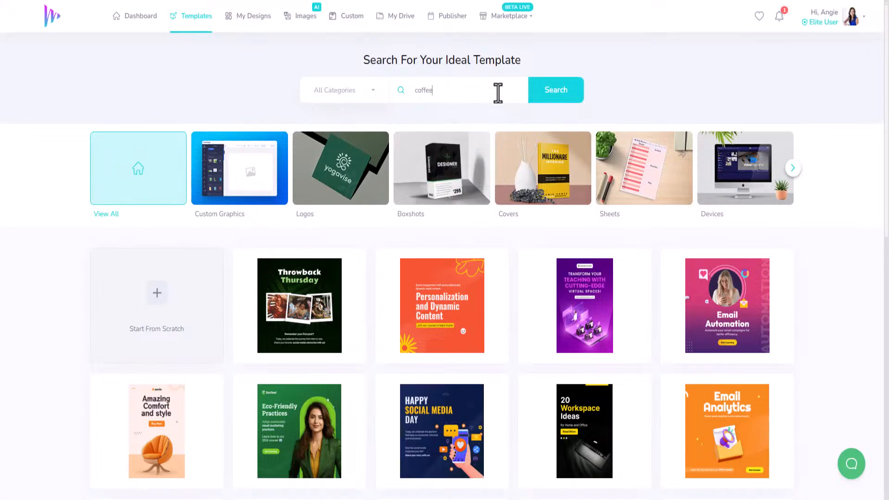
{"action": "key", "text": "Return"}
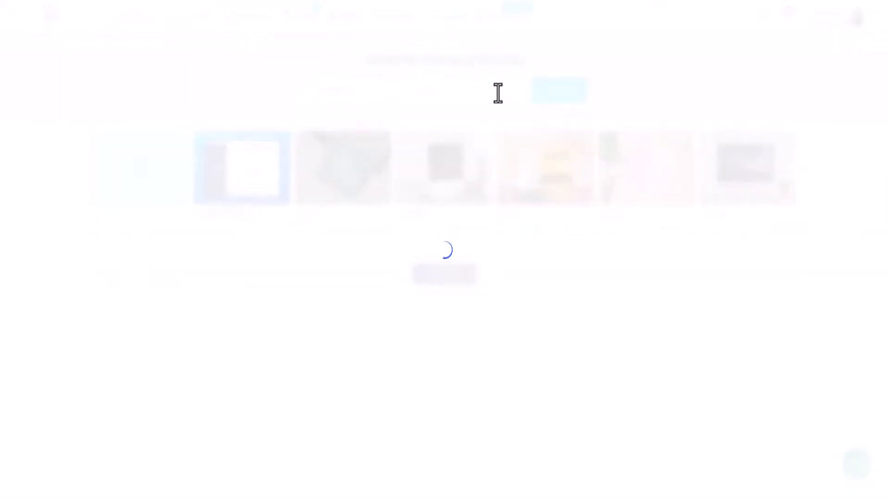
- Find the Linwoods paper coffee cup mockup among the coffee templates and open it for editing
{"action": "scroll", "coordinate": [510, 299], "scroll_direction": "down", "scroll_amount": 3}
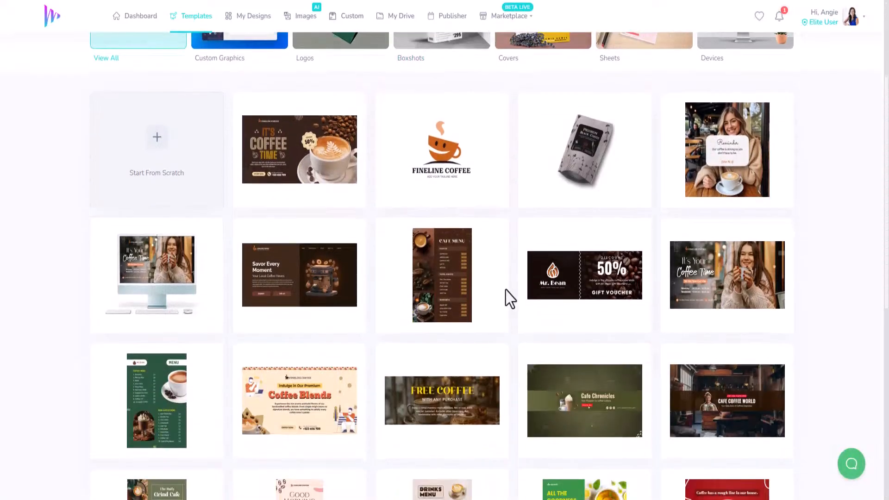
{"action": "mouse_move", "coordinate": [429, 300]}
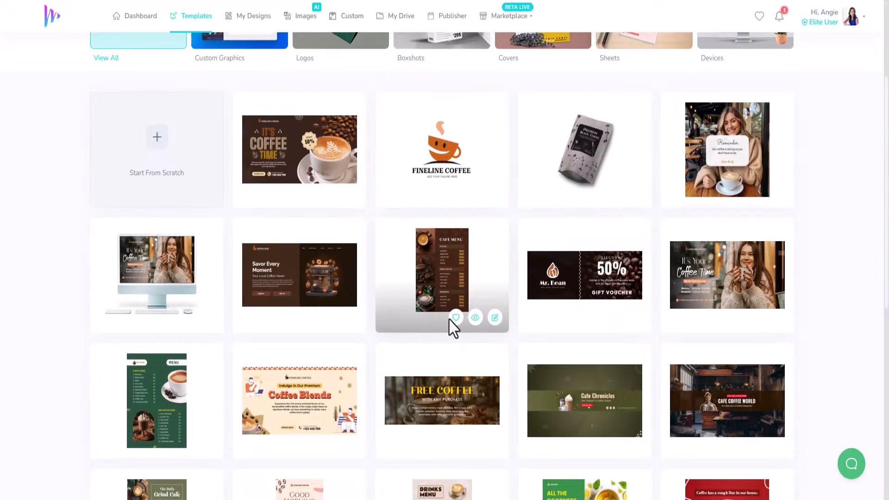
{"action": "mouse_move", "coordinate": [153, 283]}
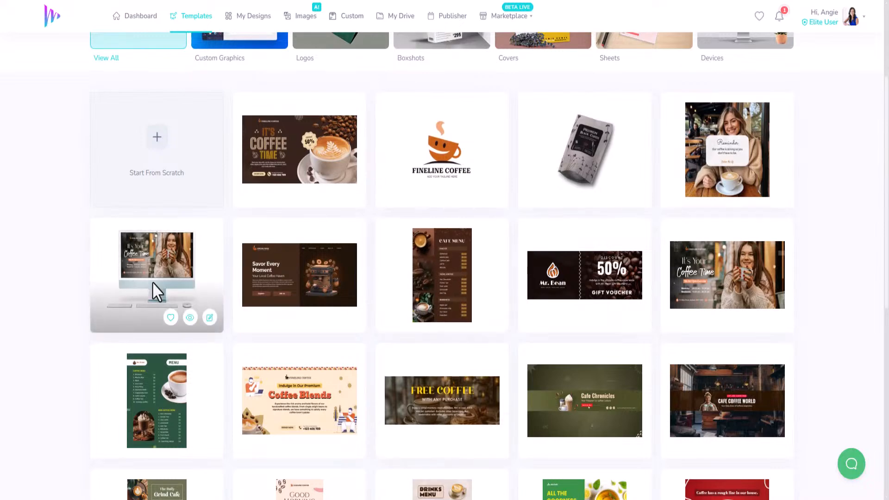
{"action": "scroll", "coordinate": [151, 282], "scroll_direction": "down", "scroll_amount": 5}
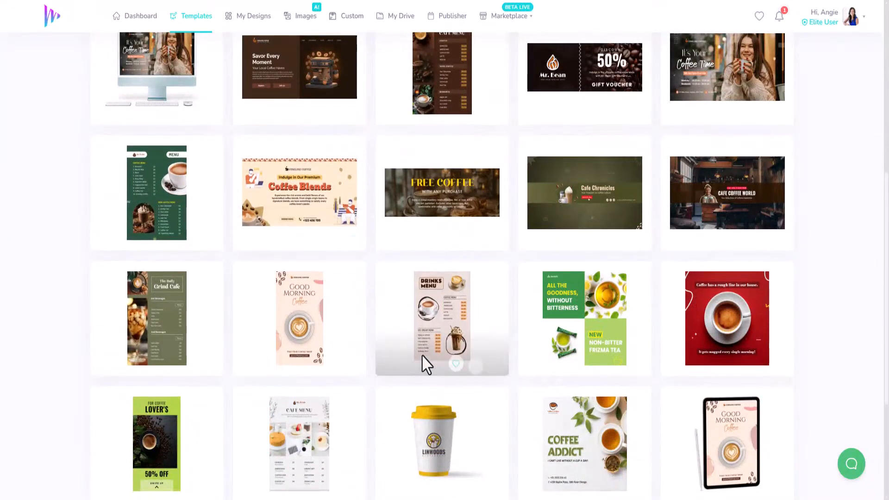
{"action": "scroll", "coordinate": [423, 364], "scroll_direction": "down", "scroll_amount": 4}
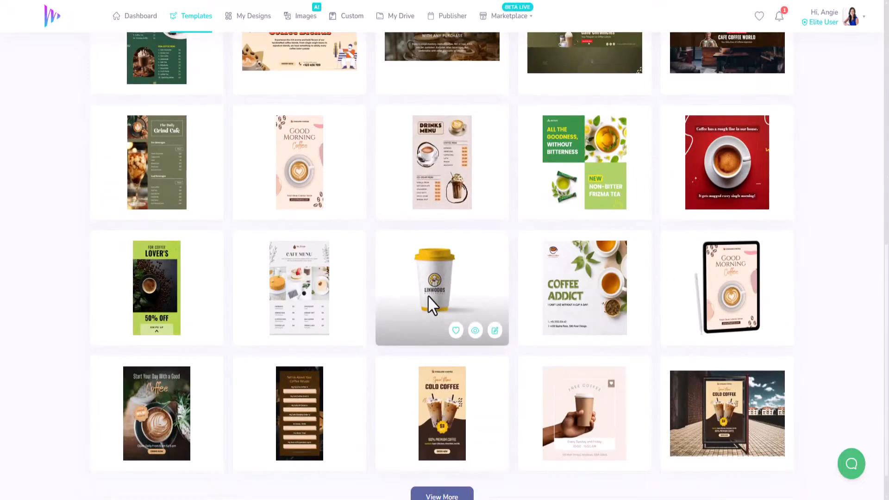
{"action": "scroll", "coordinate": [428, 296], "scroll_direction": "down", "scroll_amount": 1}
{"action": "left_click", "coordinate": [495, 293]}
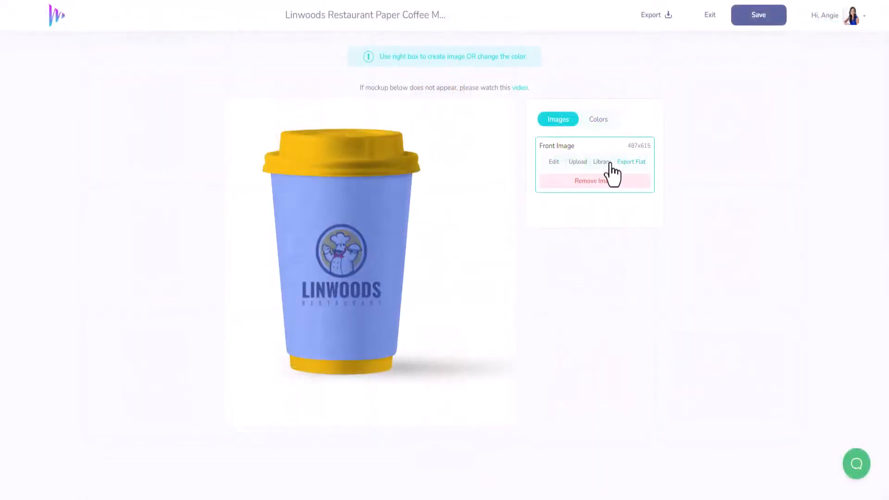
- Set the coffee cup's body color to the brand cyan #12D6DF
{"action": "left_click", "coordinate": [596, 122]}
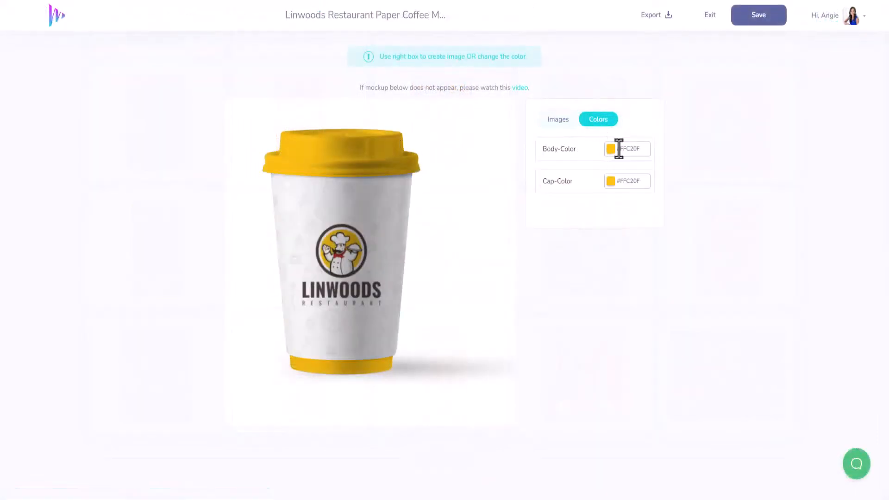
{"action": "double_click", "coordinate": [644, 152]}
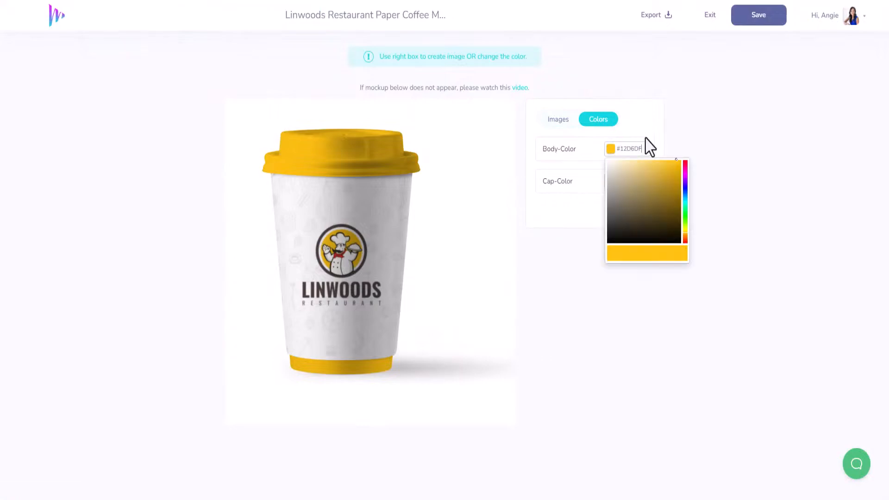
{"action": "left_click", "coordinate": [652, 145]}
{"action": "left_click", "coordinate": [643, 150]}
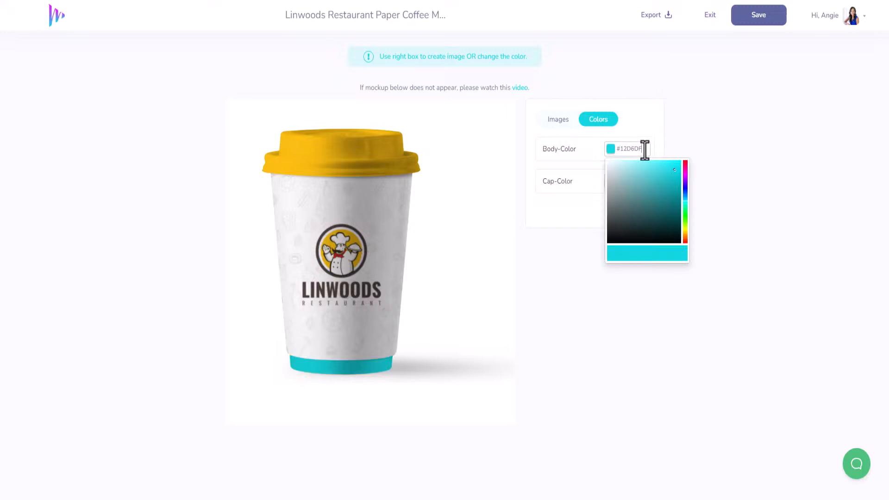
{"action": "left_click", "coordinate": [655, 141]}
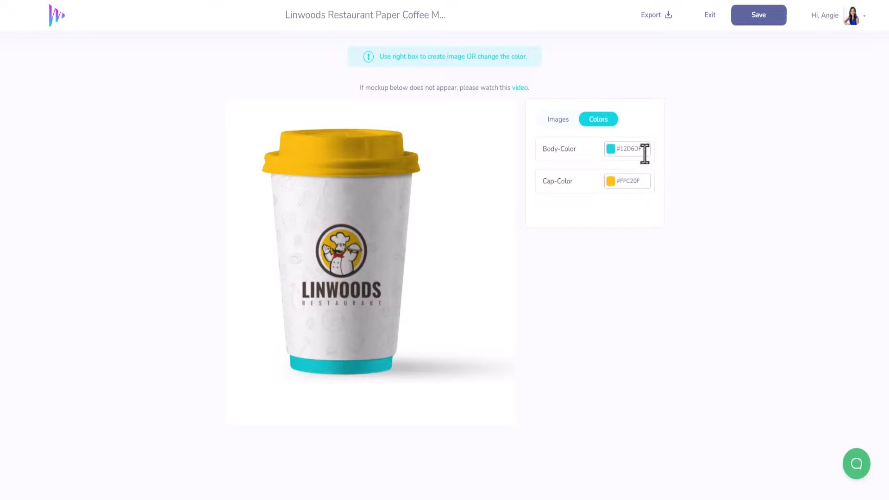
- Copy the body color #12D6DF to the cup's cap color and save the mockup
{"action": "left_click_drag", "start_coordinate": [645, 152], "coordinate": [614, 151]}
{"action": "key", "text": "ctrl+c"}
{"action": "left_click", "coordinate": [643, 181]}
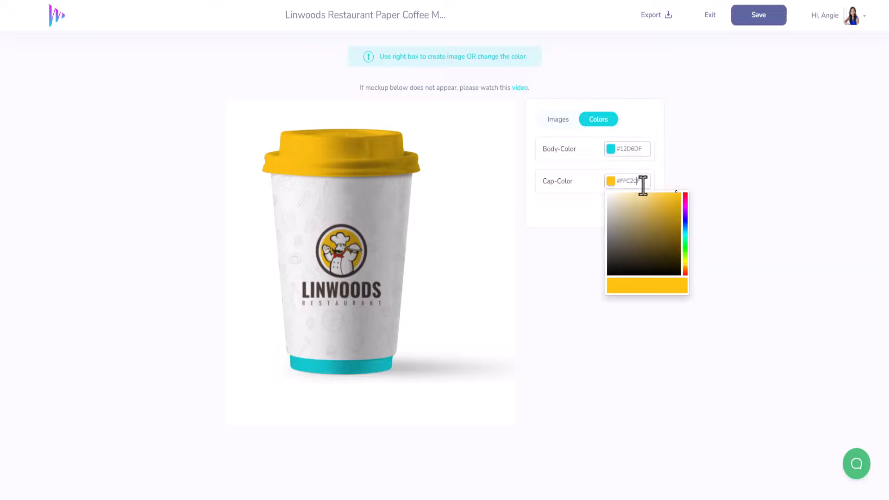
{"action": "left_click_drag", "start_coordinate": [644, 181], "coordinate": [622, 182]}
{"action": "key", "text": "ctrl+v"}
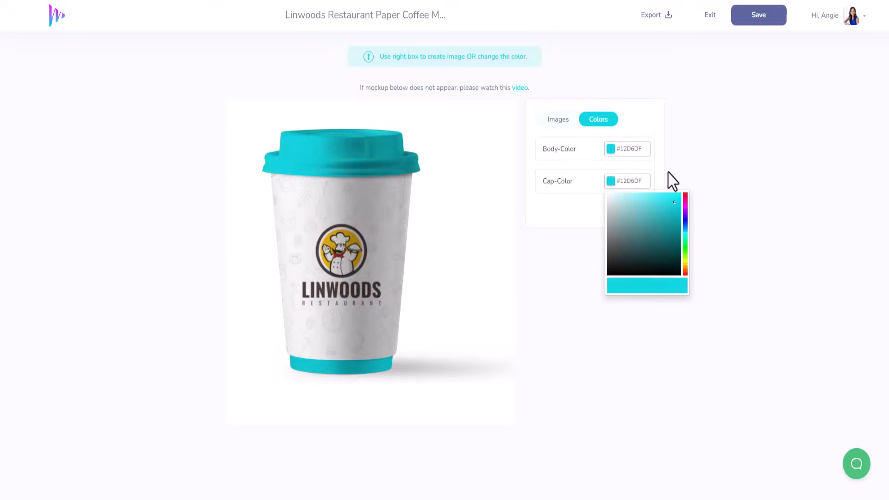
{"action": "left_click", "coordinate": [569, 121]}
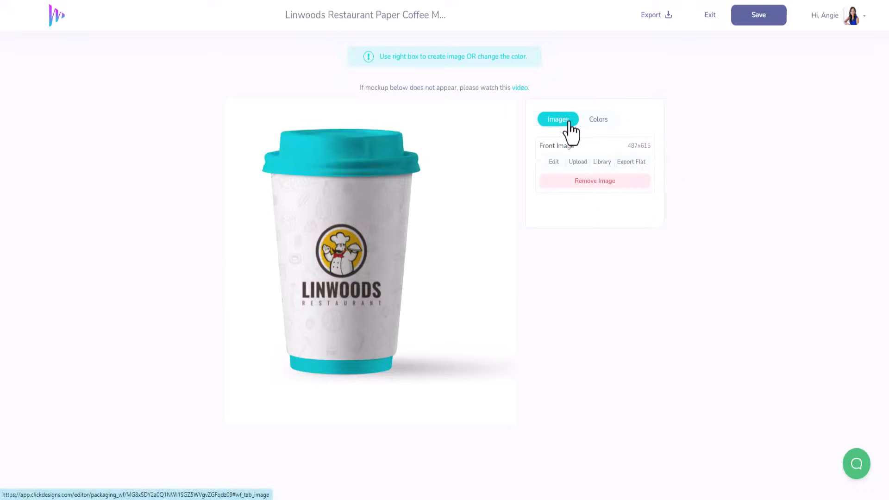
{"action": "left_click", "coordinate": [749, 21]}
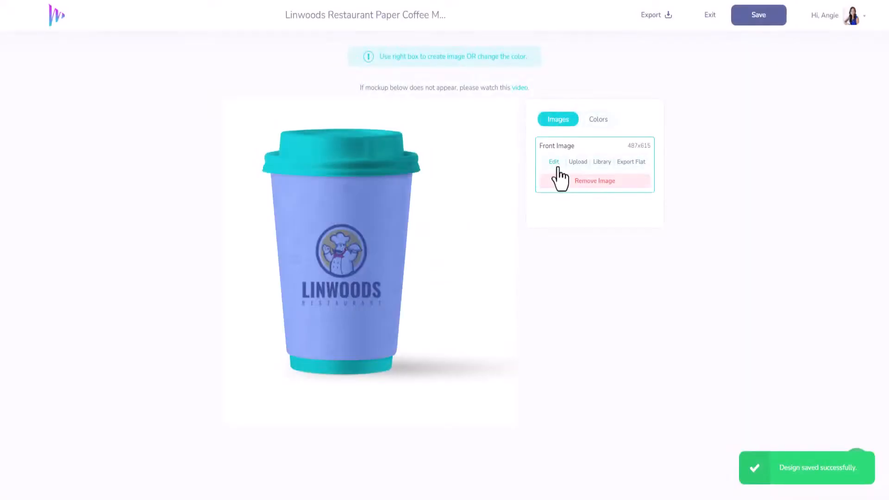
- Edit the cup's front image, replacing the Linwoods logo with the saved Angie's Restaurant logo
{"action": "left_click", "coordinate": [554, 162]}
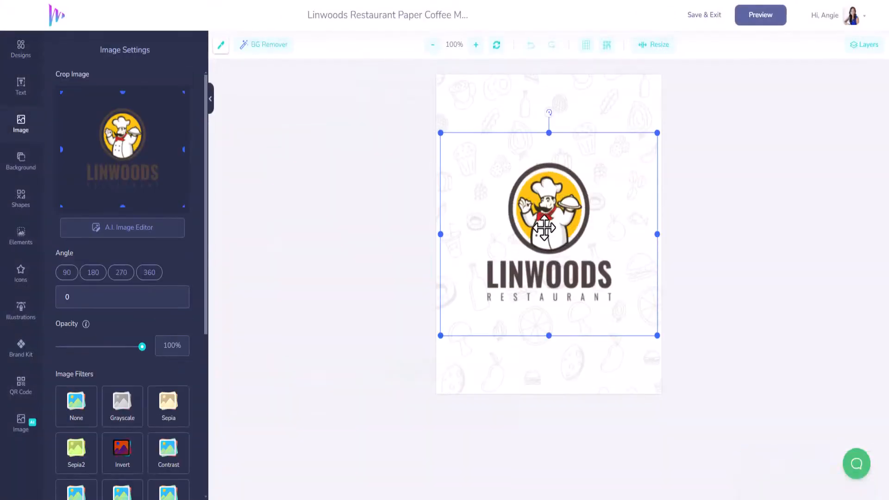
{"action": "key", "text": "Delete"}
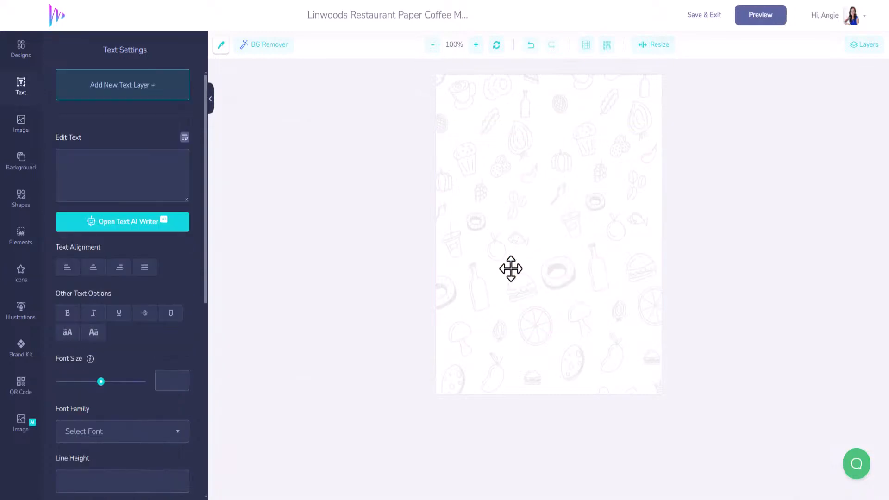
{"action": "left_click", "coordinate": [26, 57]}
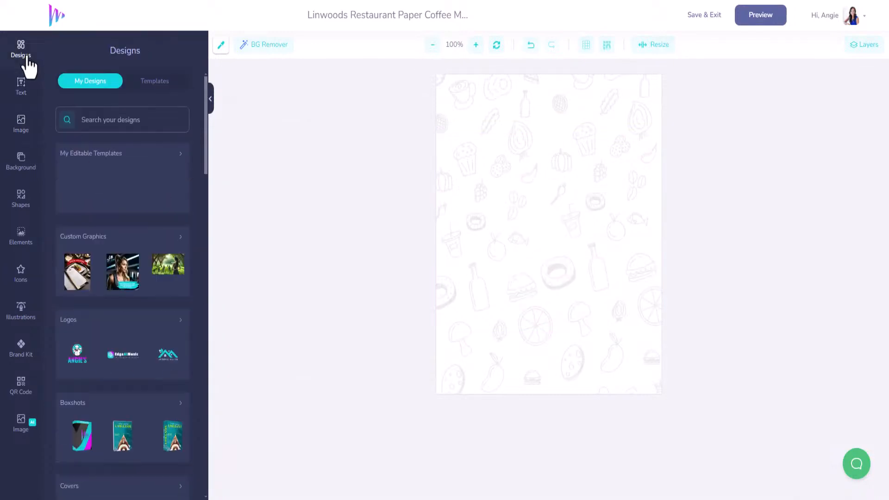
{"action": "left_click", "coordinate": [77, 354]}
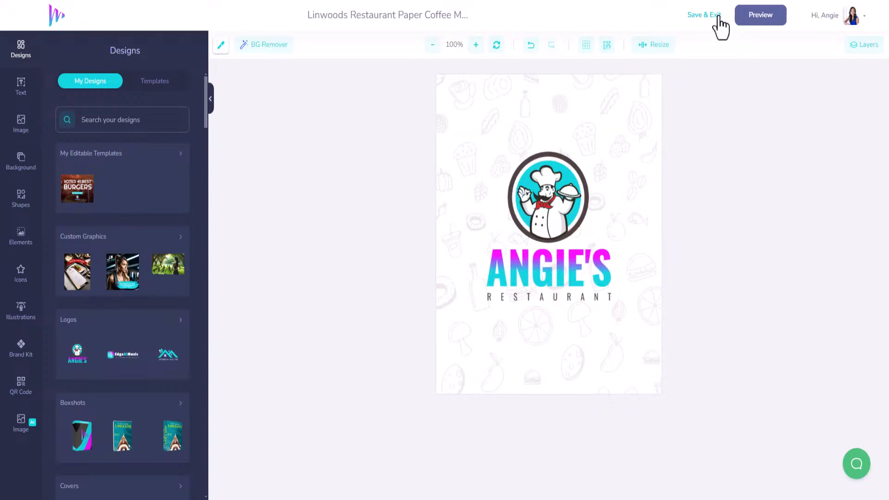
- Save the front image back to the cup, save the mockup, and exit to the saved designs
{"action": "left_click", "coordinate": [704, 15]}
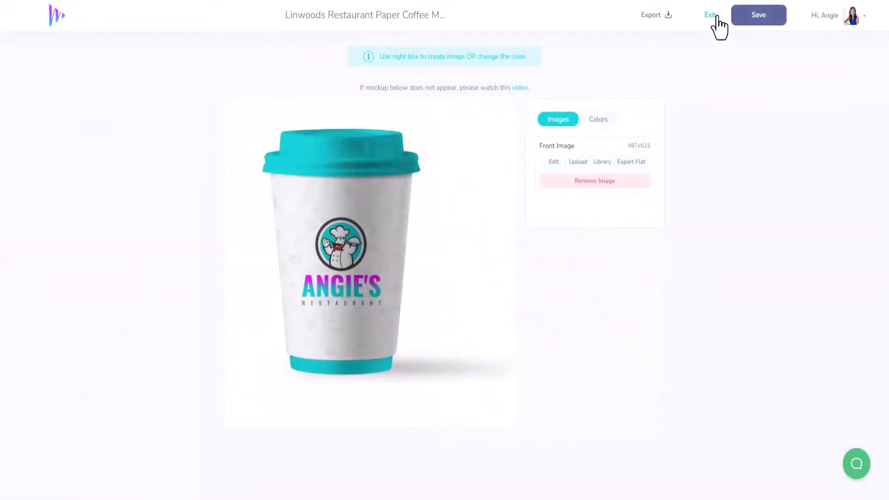
{"action": "left_click", "coordinate": [750, 18]}
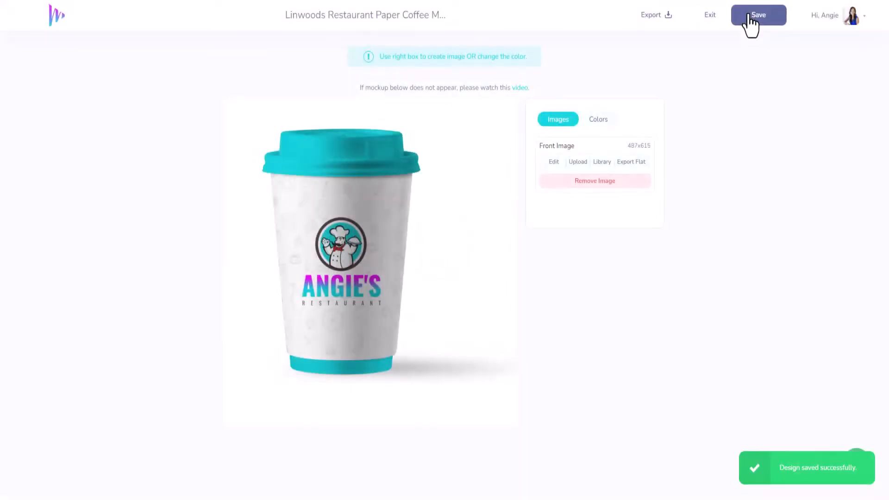
{"action": "left_click", "coordinate": [711, 18]}
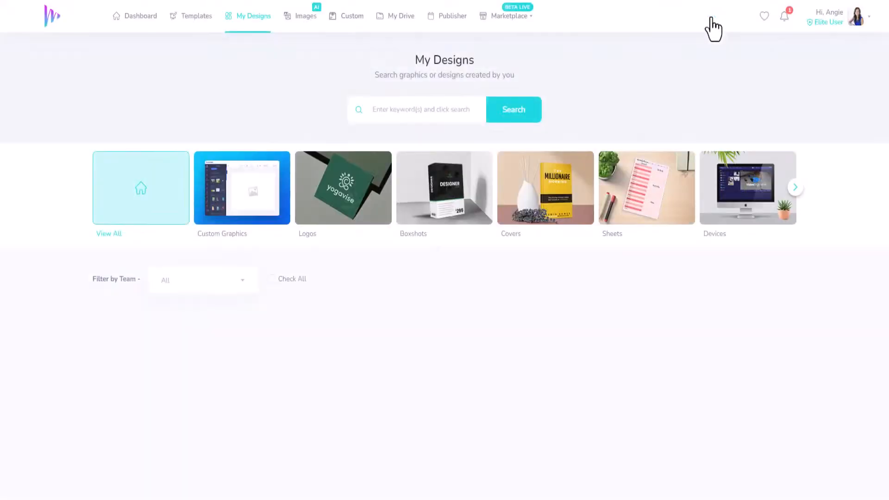
- Open the Socials category in the template library
{"action": "mouse_move", "coordinate": [273, 357]}
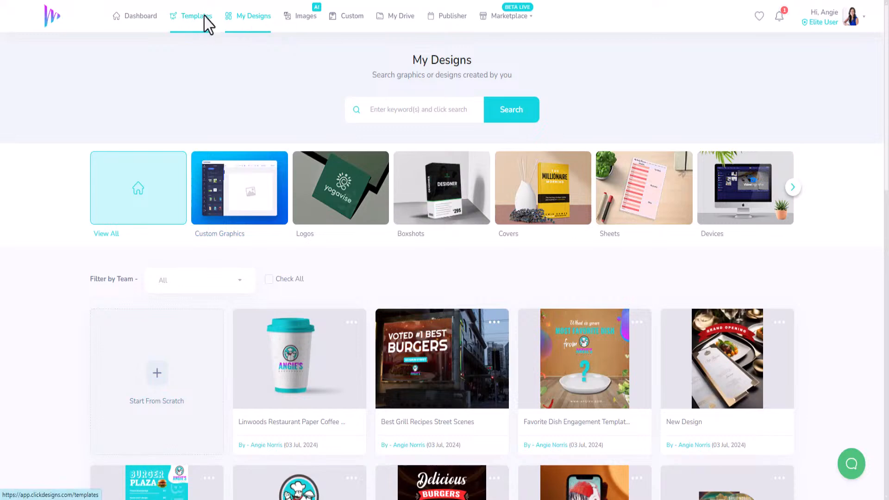
{"action": "left_click", "coordinate": [204, 17]}
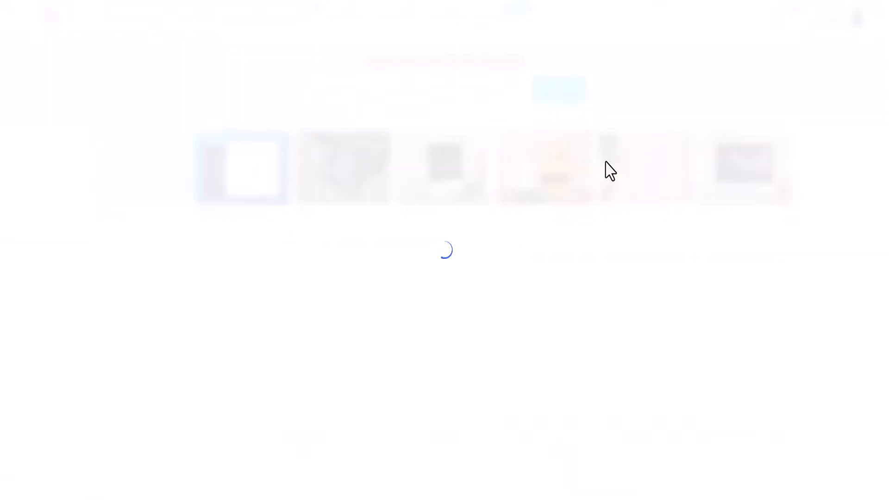
{"action": "left_click", "coordinate": [795, 167]}
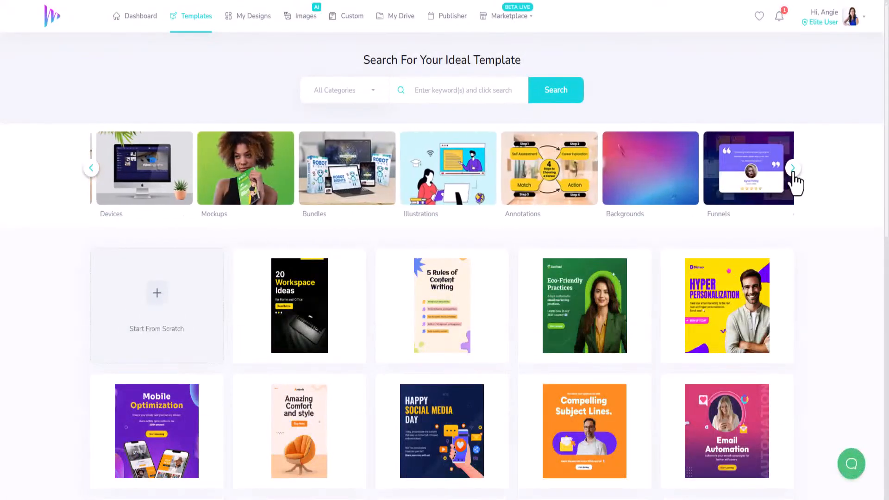
{"action": "left_click", "coordinate": [793, 169]}
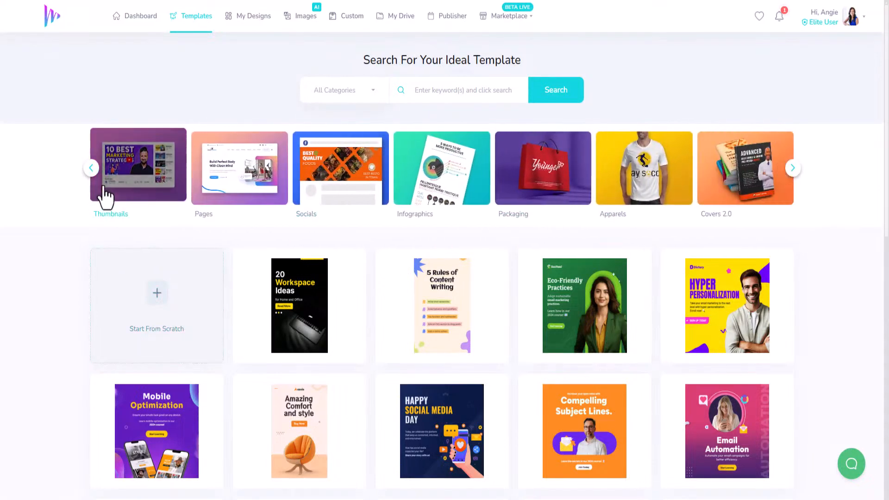
{"action": "left_click_drag", "start_coordinate": [95, 185], "coordinate": [822, 180]}
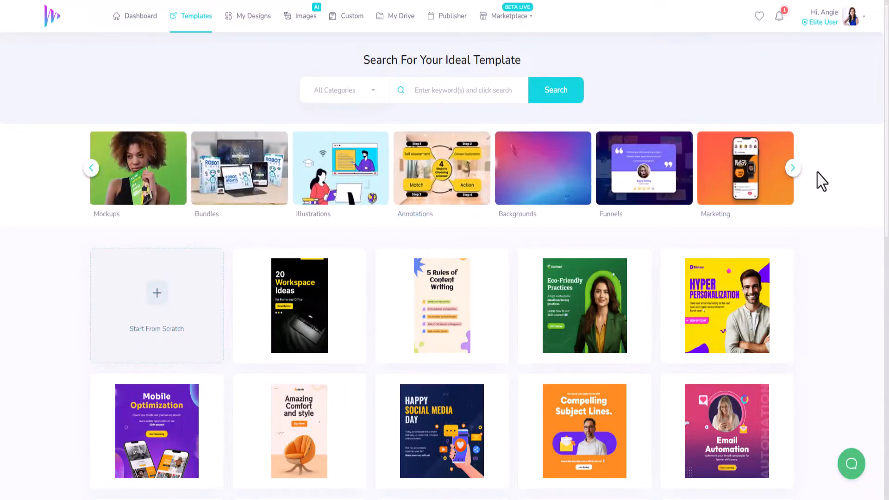
{"action": "left_click", "coordinate": [794, 169]}
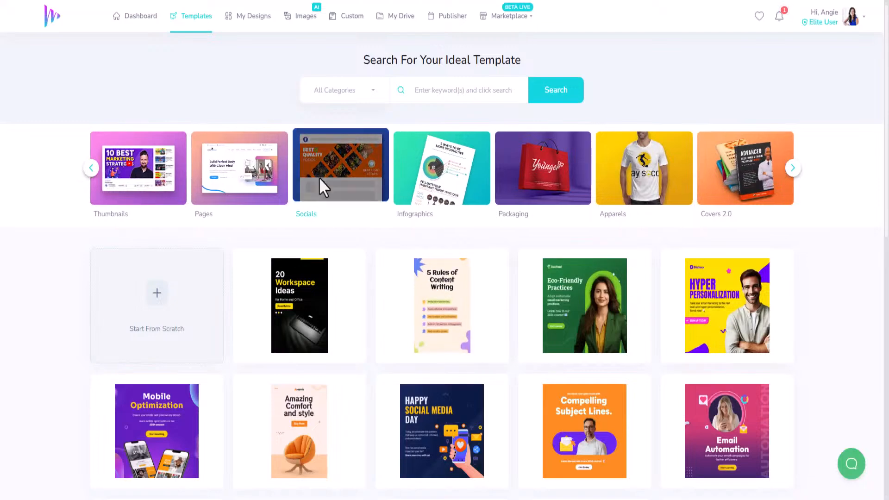
{"action": "left_click", "coordinate": [319, 181]}
- Find the Facebook watermelon template reading "If I were a fruit, I would be a ____" and open it for editing
{"action": "scroll", "coordinate": [293, 338], "scroll_direction": "down", "scroll_amount": 5}
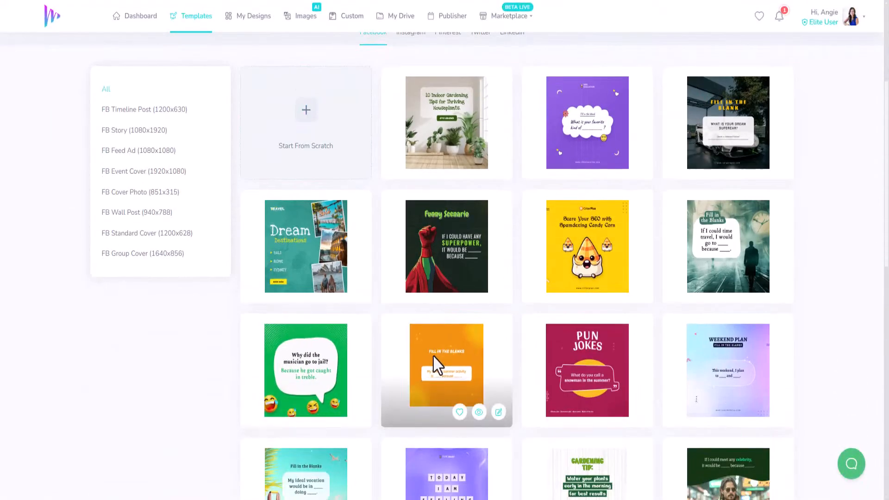
{"action": "scroll", "coordinate": [435, 362], "scroll_direction": "down", "scroll_amount": 5}
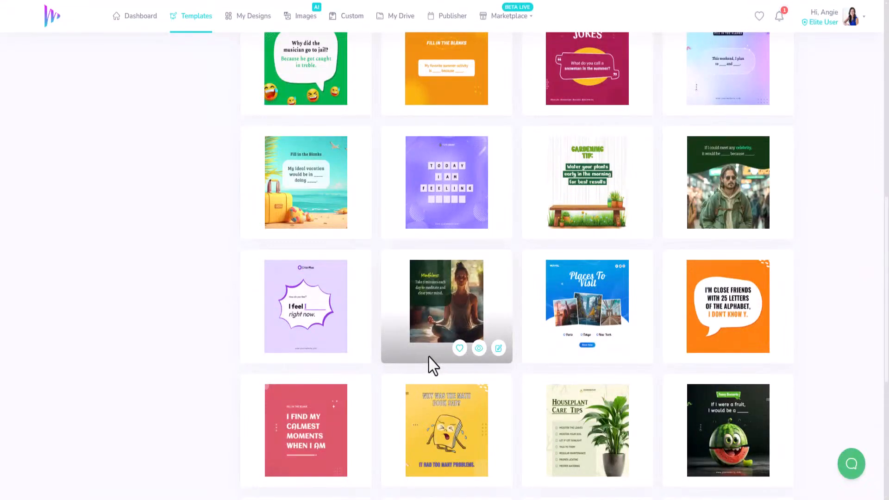
{"action": "scroll", "coordinate": [433, 365], "scroll_direction": "down", "scroll_amount": 4}
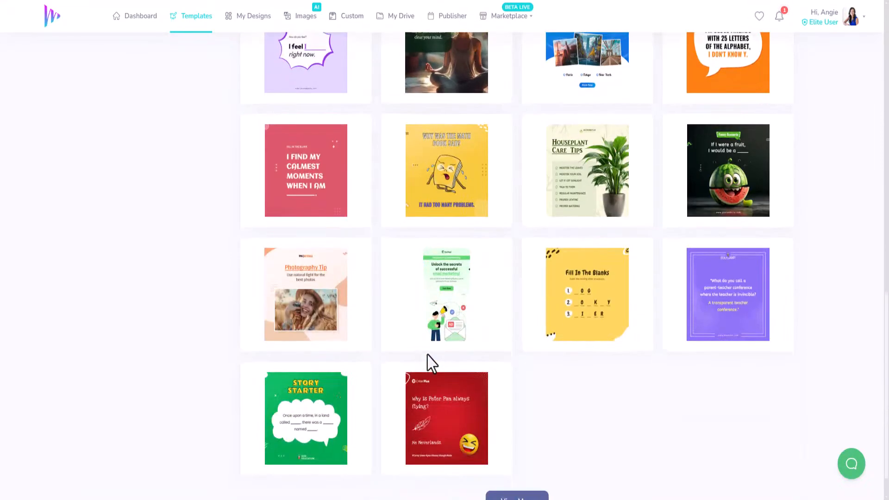
{"action": "left_click", "coordinate": [780, 213]}
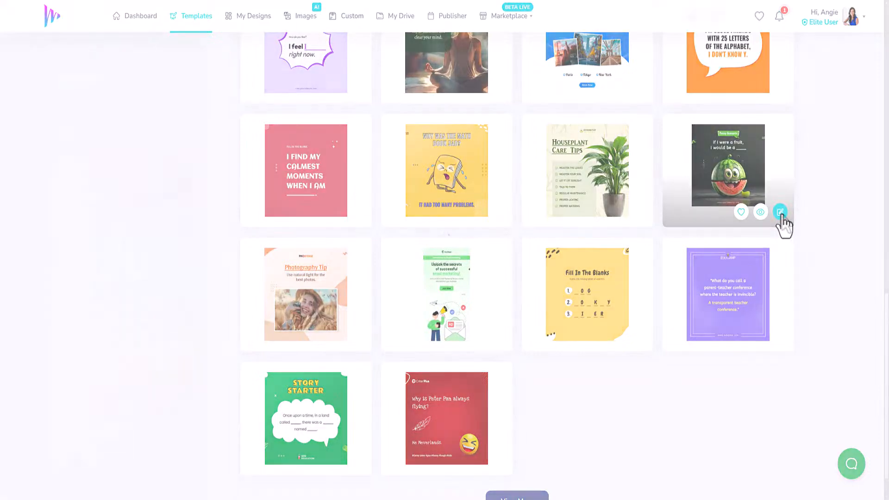
- Zoom the canvas out to 80% and delete the watermelon image from the design
{"action": "scroll", "coordinate": [672, 412], "scroll_direction": "down", "scroll_amount": 3}
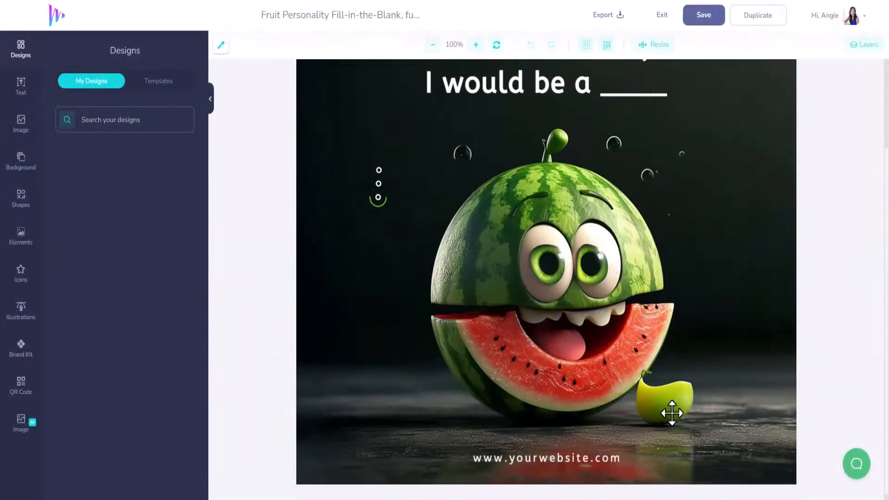
{"action": "left_click", "coordinate": [432, 45]}
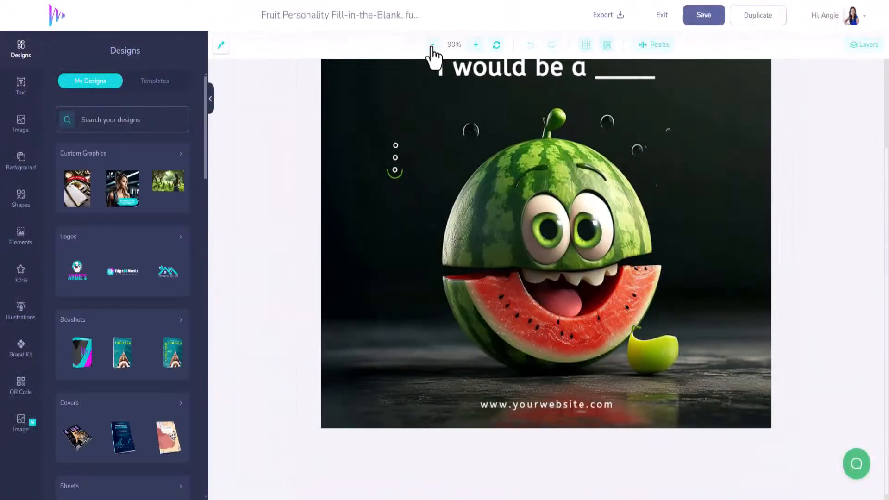
{"action": "left_click", "coordinate": [432, 44]}
{"action": "scroll", "coordinate": [423, 222], "scroll_direction": "up", "scroll_amount": 3}
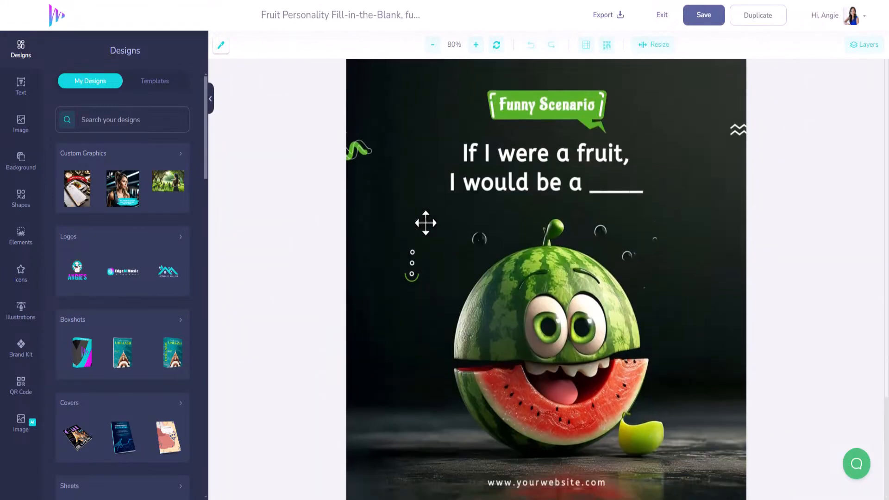
{"action": "left_click", "coordinate": [557, 283]}
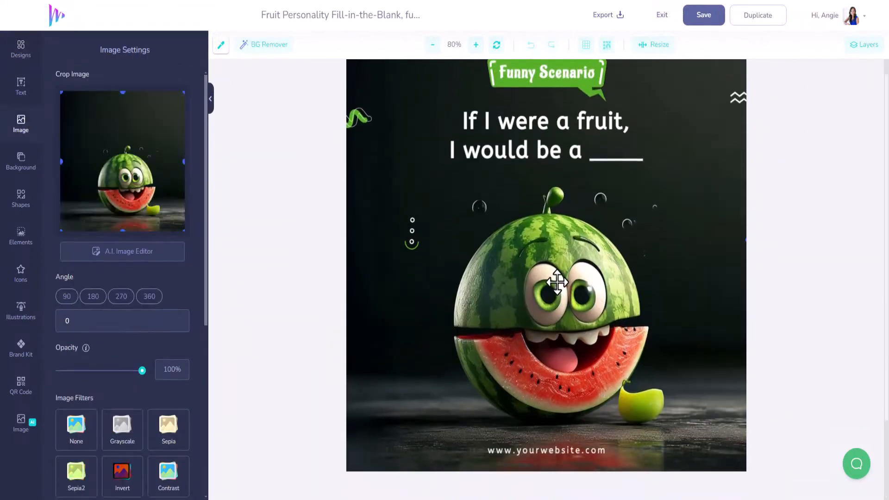
{"action": "key", "text": "Delete"}
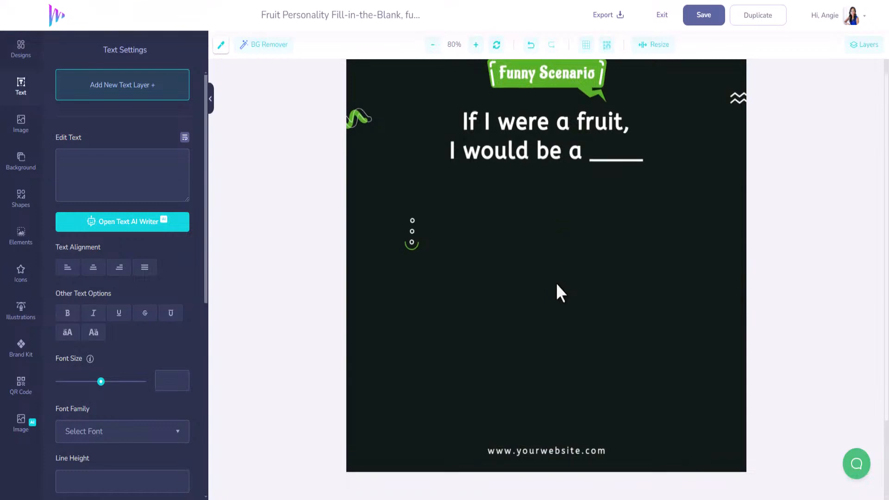
- Insert the saved Angie's Restaurant coffee cup from the Packaging designs into the post
{"action": "scroll", "coordinate": [555, 282], "scroll_direction": "up", "scroll_amount": 1}
{"action": "left_click", "coordinate": [21, 51]}
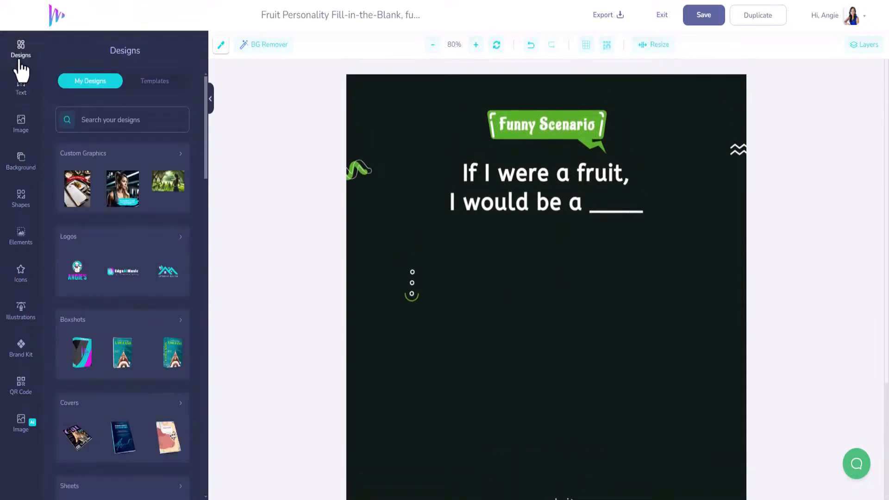
{"action": "scroll", "coordinate": [162, 306], "scroll_direction": "down", "scroll_amount": 15}
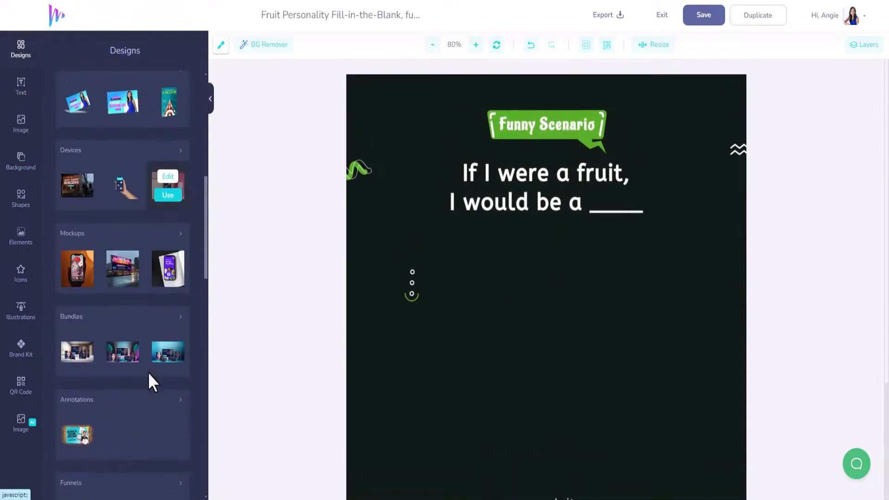
{"action": "scroll", "coordinate": [147, 371], "scroll_direction": "down", "scroll_amount": 5}
{"action": "mouse_move", "coordinate": [85, 224]}
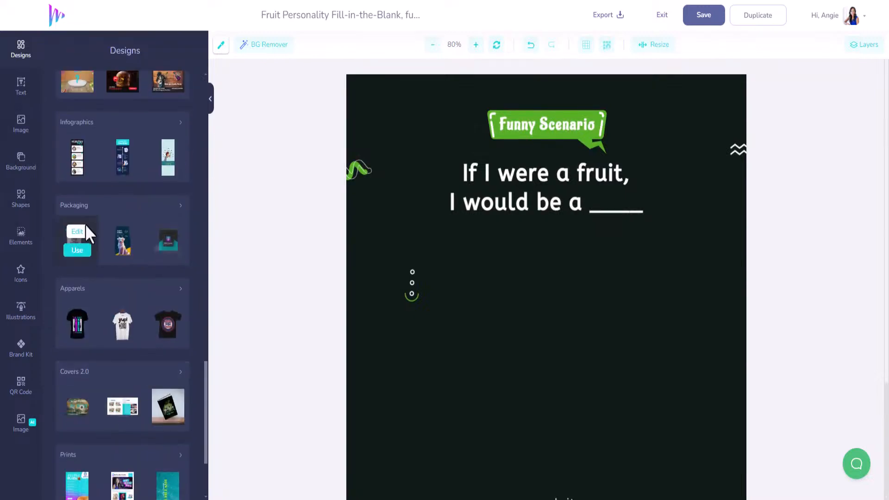
{"action": "left_click", "coordinate": [78, 252]}
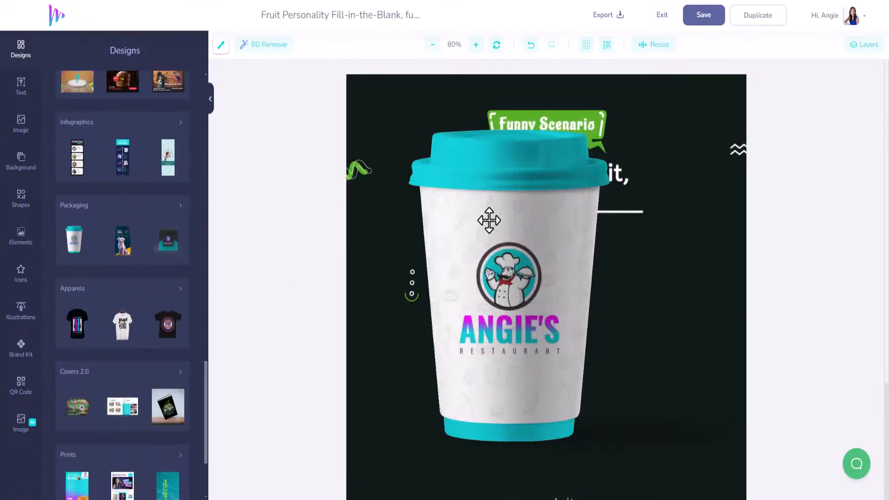
- Scale the coffee cup down and place it below the headline text
{"action": "left_click_drag", "start_coordinate": [519, 300], "coordinate": [517, 297]}
{"action": "left_click_drag", "start_coordinate": [400, 182], "coordinate": [496, 295]}
{"action": "left_click_drag", "start_coordinate": [586, 393], "coordinate": [519, 303]}
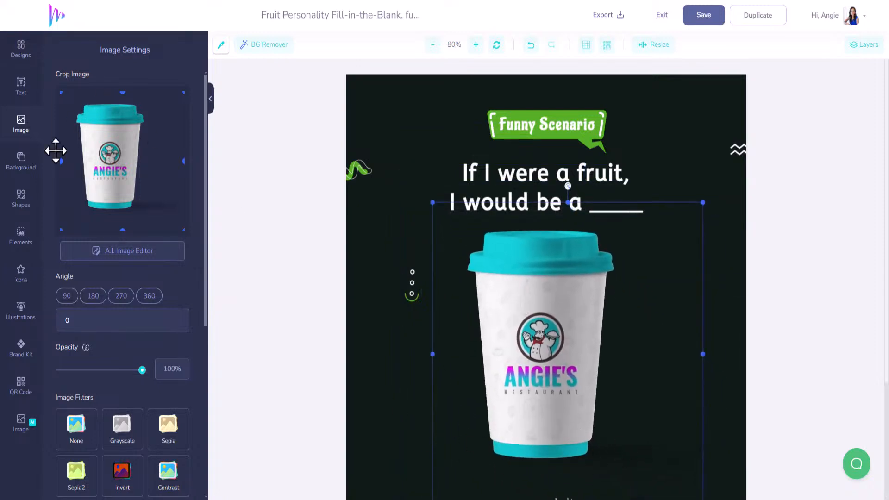
- Set the post's background to the white podium image from the library's Backgrounds collection
{"action": "left_click", "coordinate": [22, 167]}
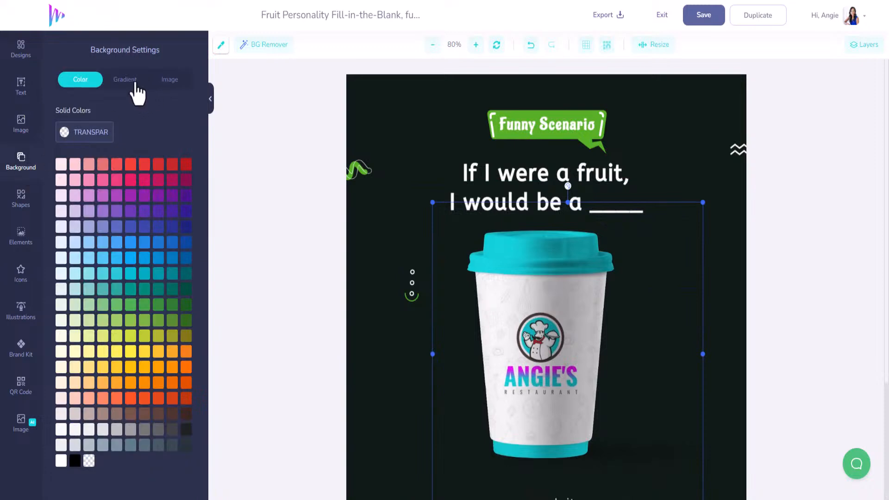
{"action": "left_click", "coordinate": [173, 83]}
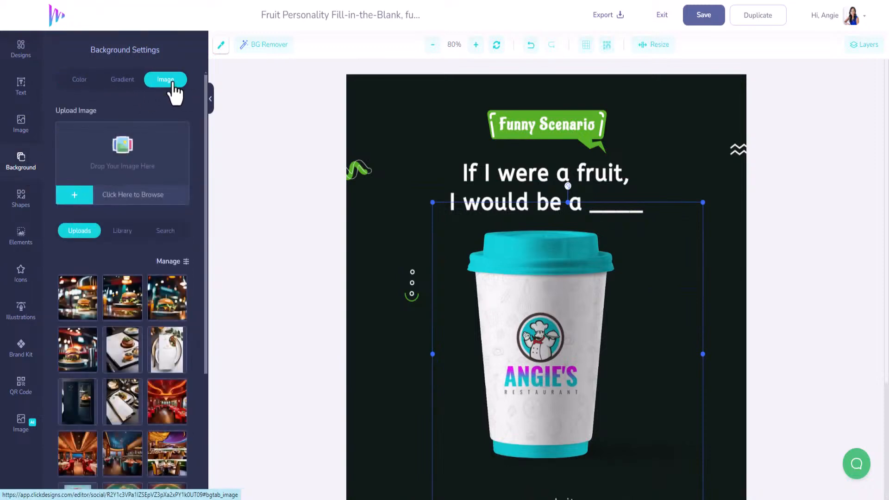
{"action": "left_click", "coordinate": [123, 231]}
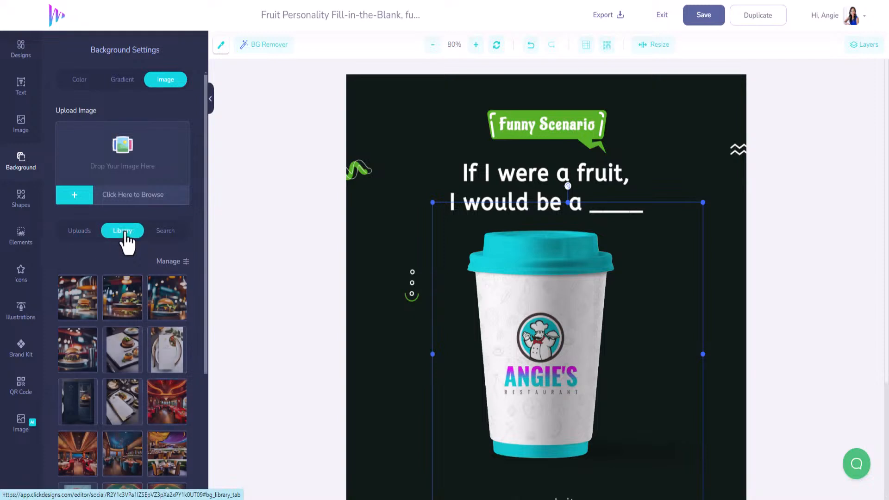
{"action": "scroll", "coordinate": [119, 317], "scroll_direction": "down", "scroll_amount": 3}
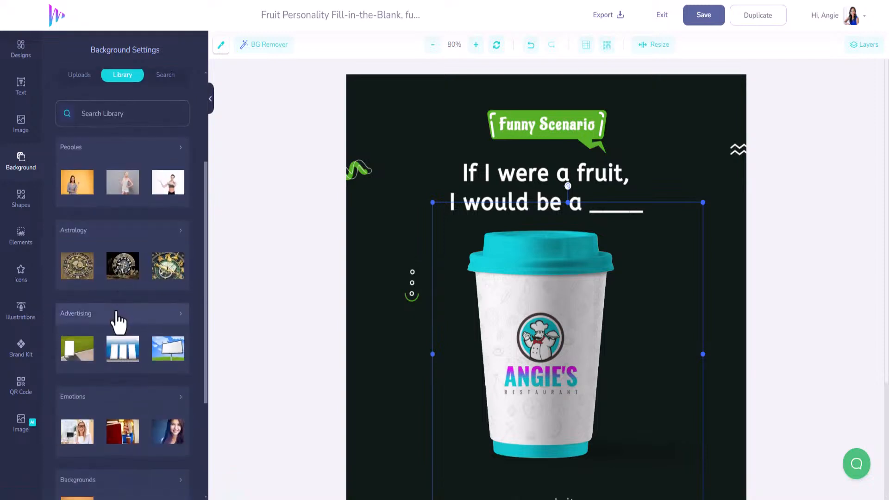
{"action": "scroll", "coordinate": [117, 320], "scroll_direction": "down", "scroll_amount": 4}
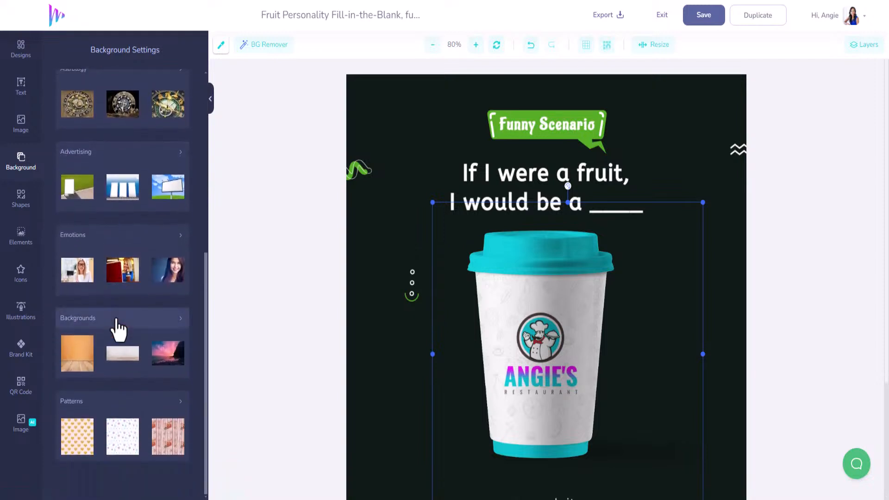
{"action": "left_click", "coordinate": [175, 324]}
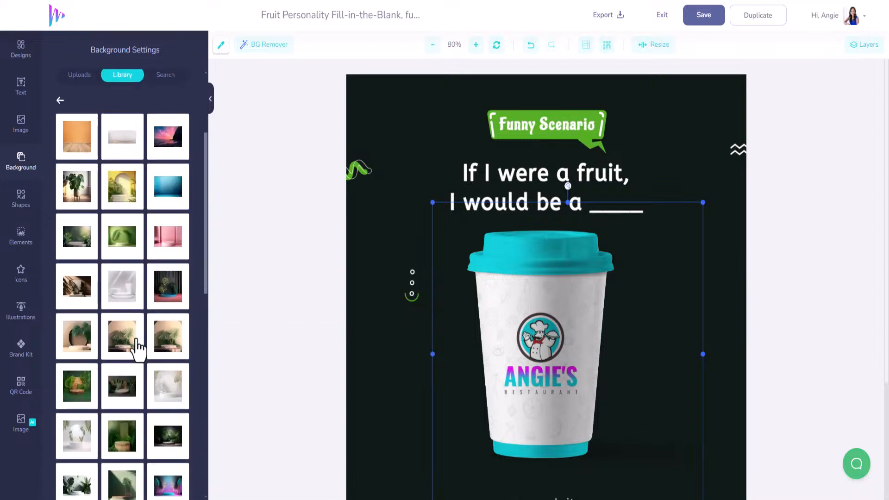
{"action": "left_click", "coordinate": [123, 290]}
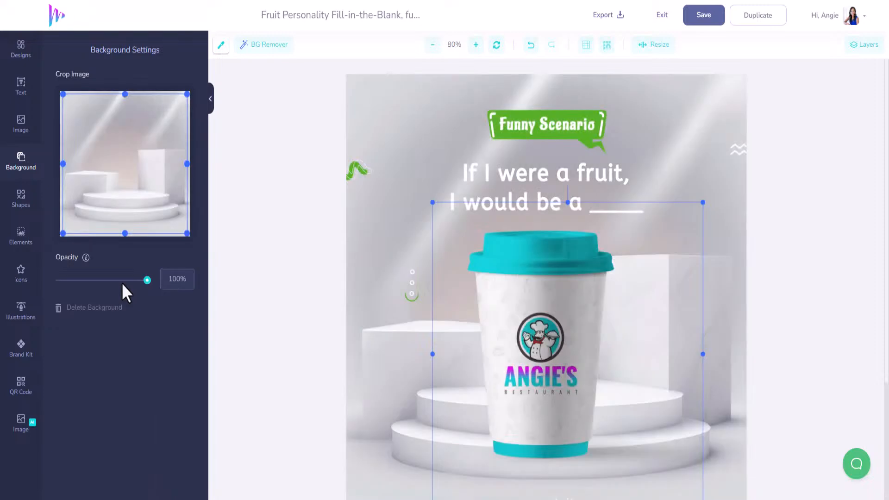
- Move the coffee cup up so that its base stands on the podium's upper tier, and deselect it
{"action": "left_click", "coordinate": [536, 358]}
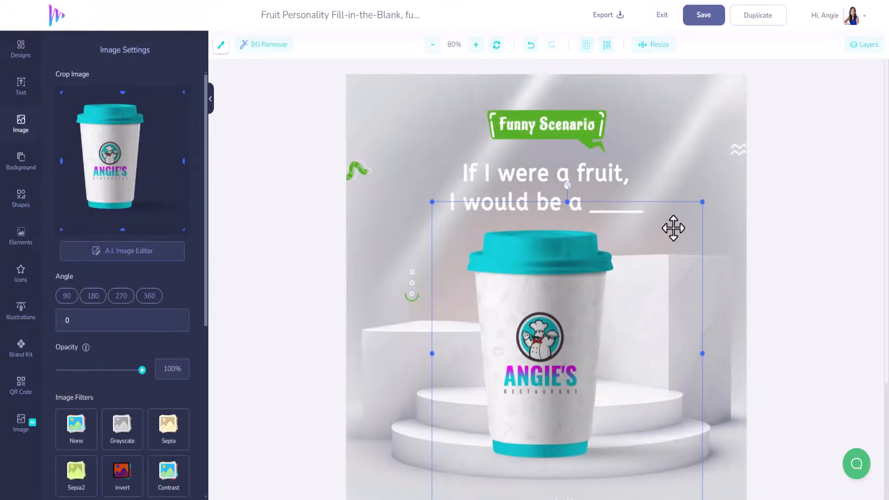
{"action": "left_click", "coordinate": [687, 132]}
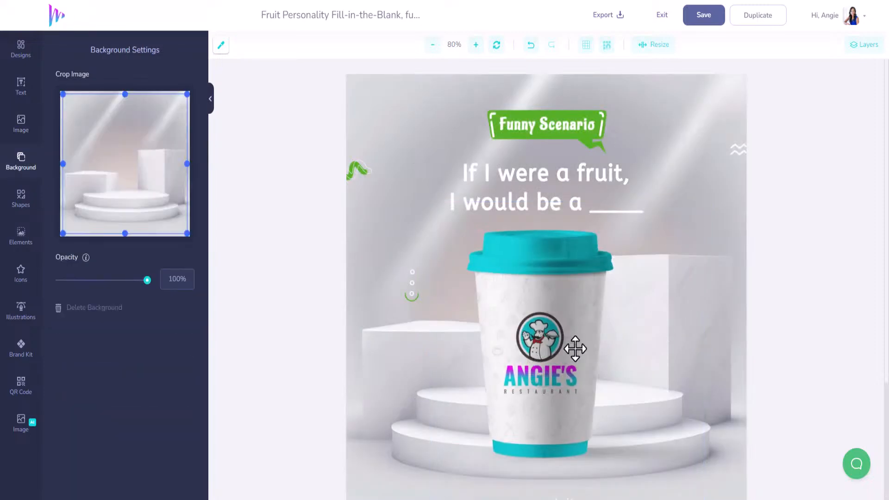
{"action": "left_click_drag", "start_coordinate": [574, 348], "coordinate": [566, 299]}
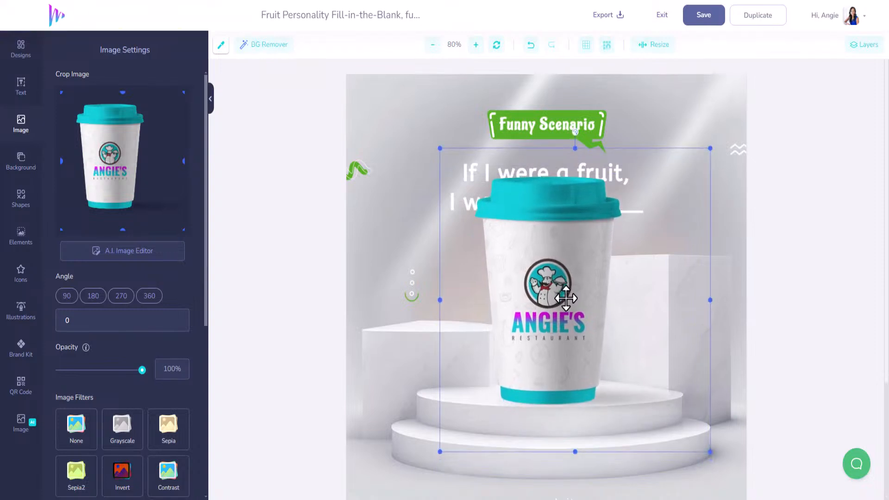
{"action": "left_click", "coordinate": [410, 108]}
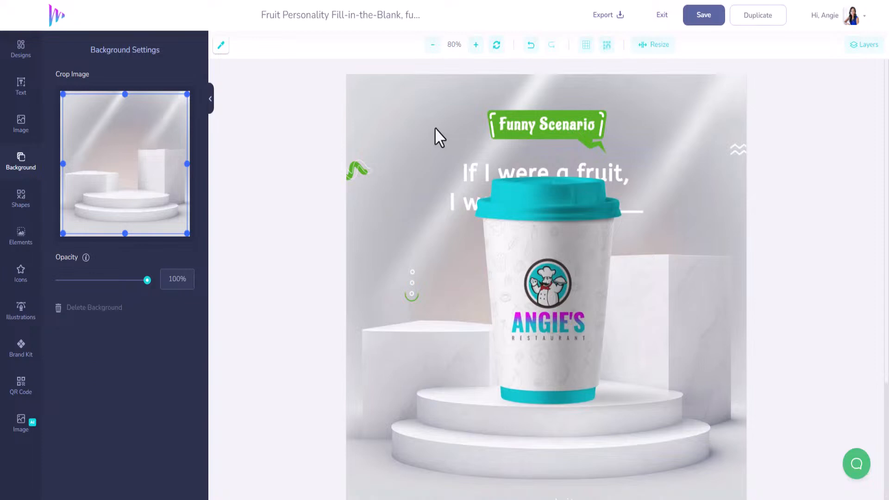
{"action": "left_click", "coordinate": [412, 108]}
- Replace the background with the library image of a white table with potted plants and blurred shelves
{"action": "left_click", "coordinate": [21, 165]}
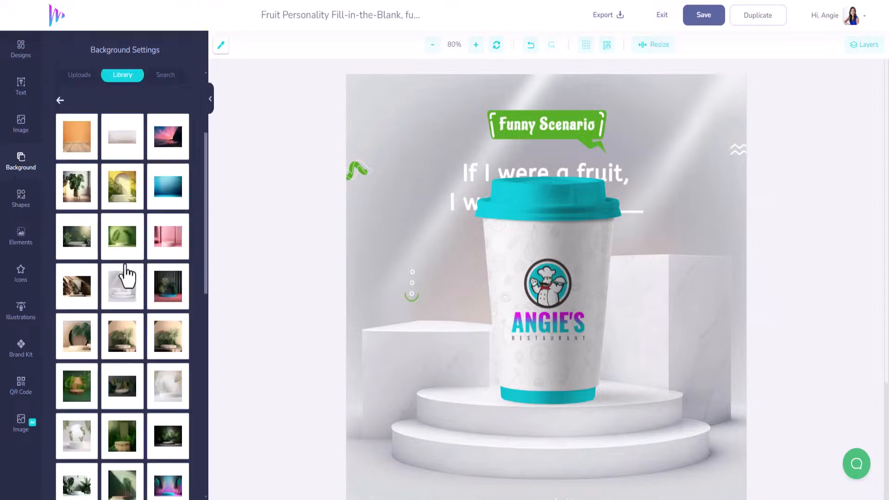
{"action": "scroll", "coordinate": [115, 370], "scroll_direction": "down", "scroll_amount": 6}
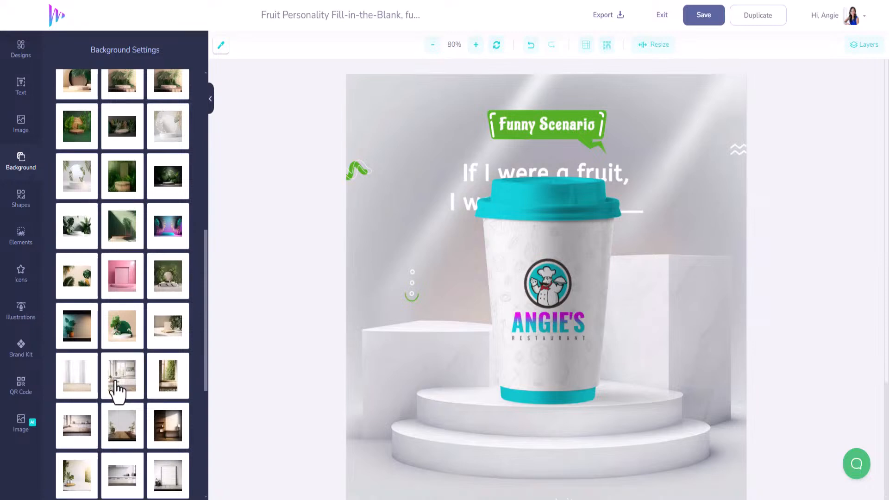
{"action": "scroll", "coordinate": [118, 391], "scroll_direction": "down", "scroll_amount": 4}
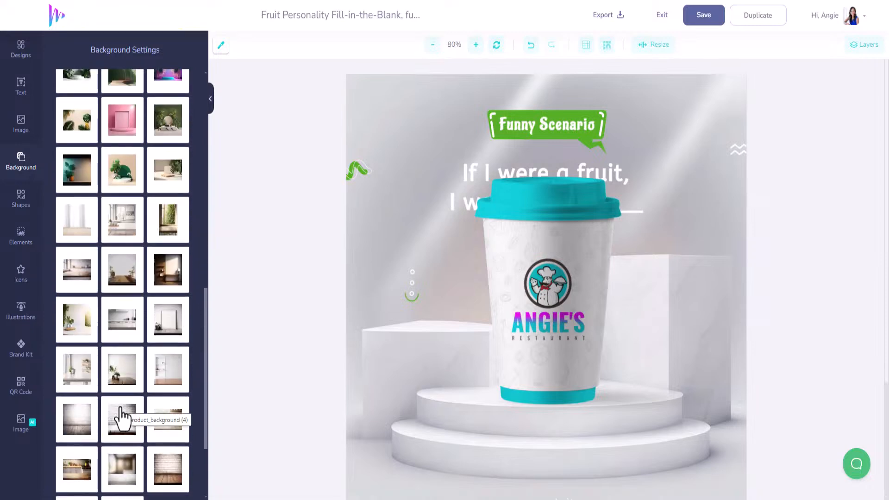
{"action": "left_click", "coordinate": [78, 376]}
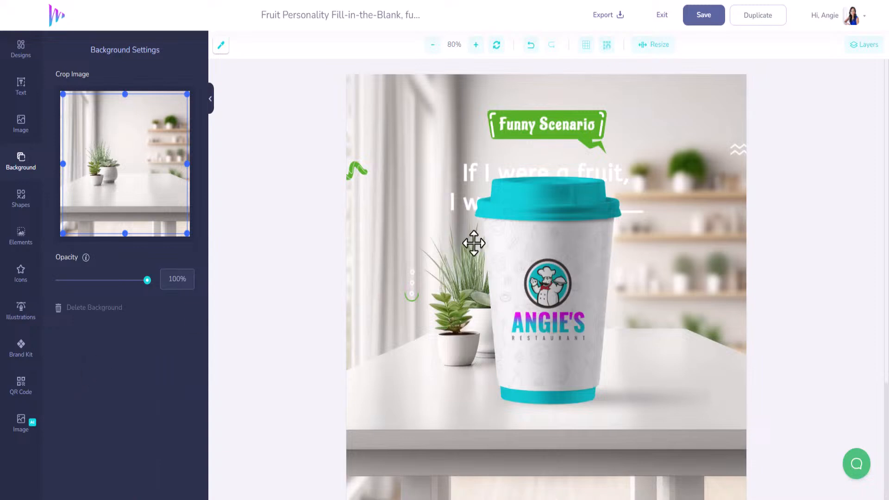
- Scale the coffee cup down and place it on the table to the right of the potted plants
{"action": "left_click", "coordinate": [584, 307]}
{"action": "left_click_drag", "start_coordinate": [439, 148], "coordinate": [517, 231]}
{"action": "left_click_drag", "start_coordinate": [592, 304], "coordinate": [648, 296]}
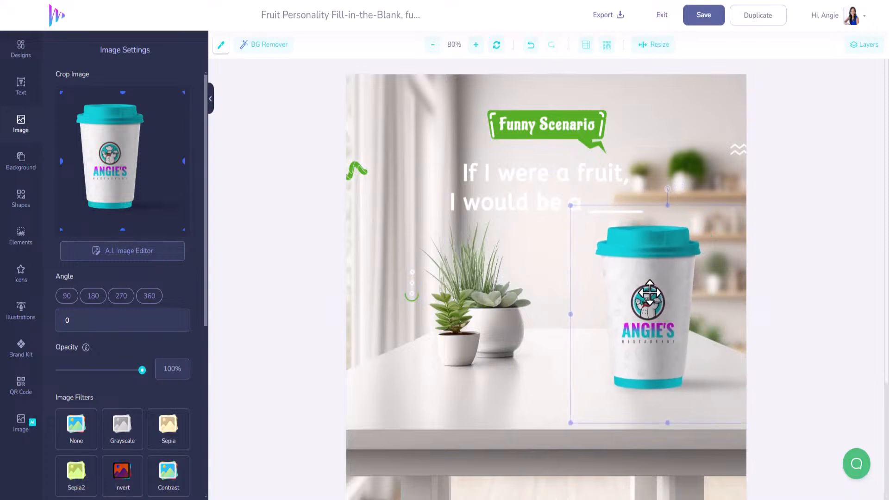
- Recolor the Funny Scenario speech bubble and the green squiggle at the post's left edge to #12D6DF
{"action": "left_click", "coordinate": [532, 115]}
{"action": "left_click", "coordinate": [80, 98]}
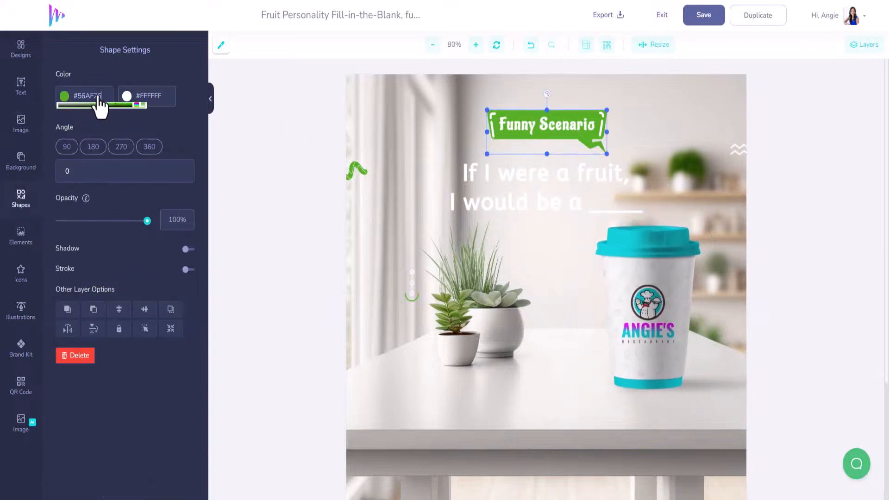
{"action": "type", "text": "1ED6DF"}
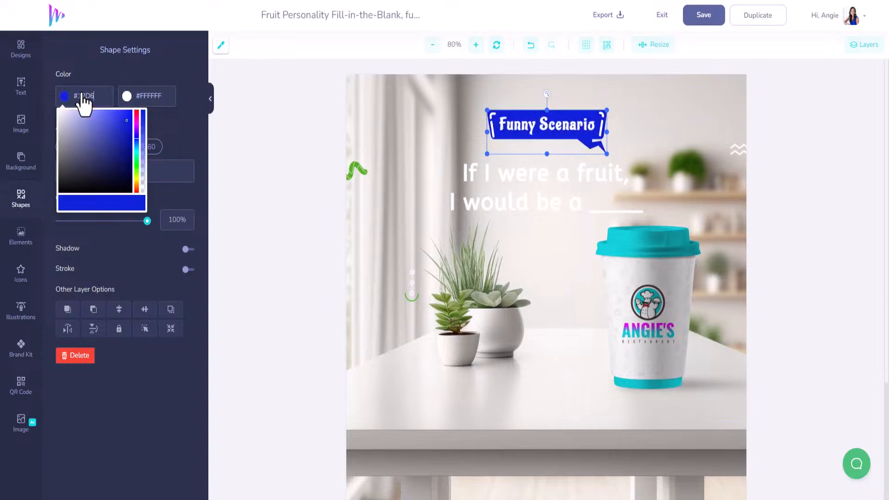
{"action": "left_click", "coordinate": [353, 168]}
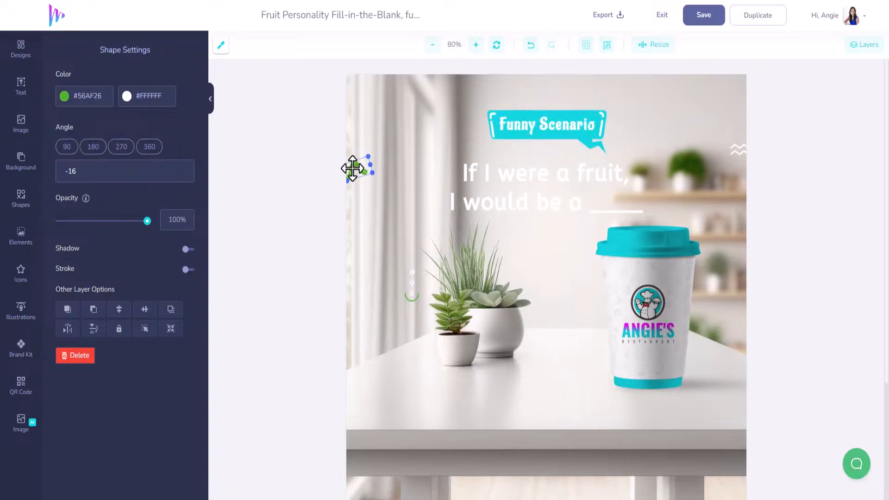
{"action": "left_click", "coordinate": [98, 98]}
{"action": "type", "text": "12D"}
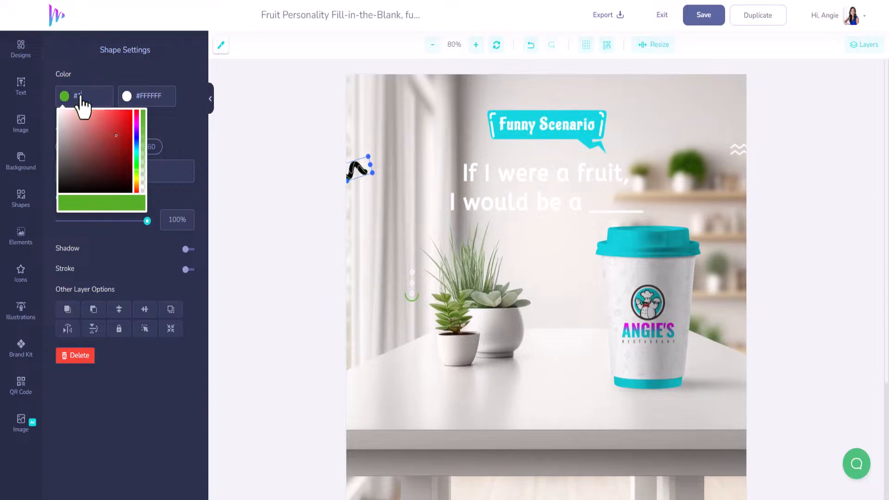
{"action": "type", "text": "6DF"}
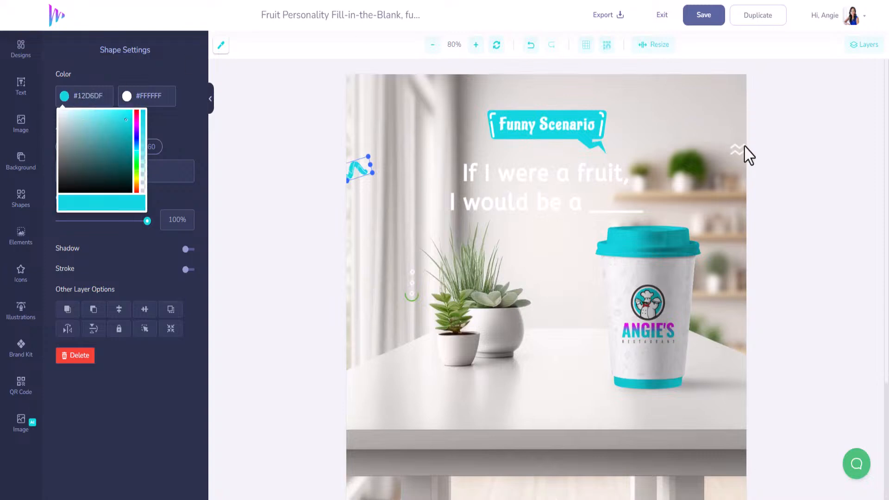
- Recolor both headline lines, "I would be a ____" and "If I were a fruit,", to black #000000
{"action": "scroll", "coordinate": [550, 181], "scroll_direction": "down", "scroll_amount": 1}
{"action": "left_click", "coordinate": [537, 144]}
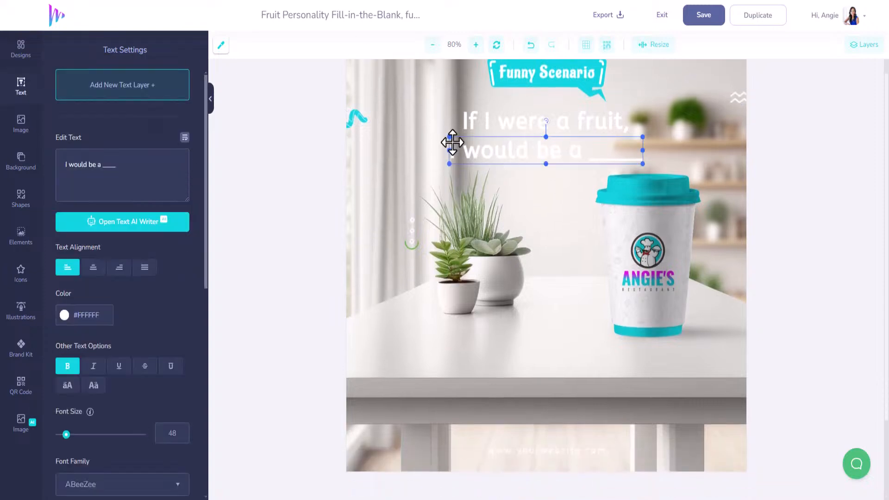
{"action": "left_click", "coordinate": [66, 316]}
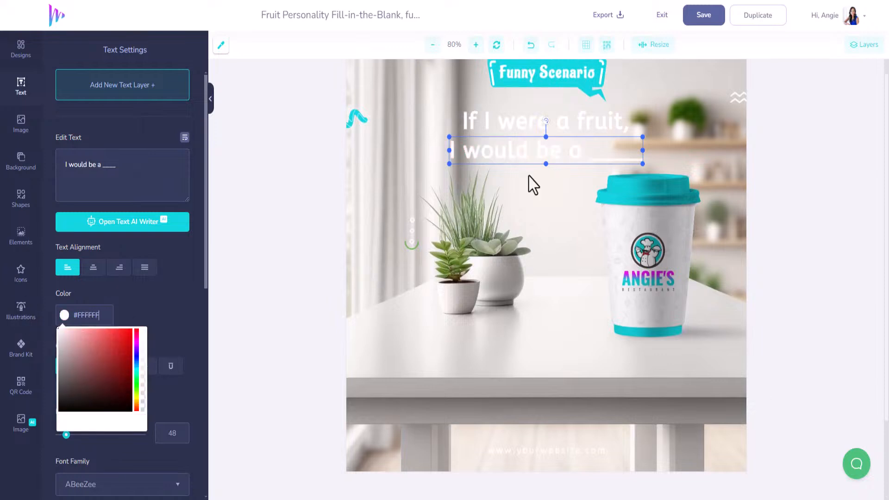
{"action": "left_click_drag", "start_coordinate": [85, 361], "coordinate": [60, 424]}
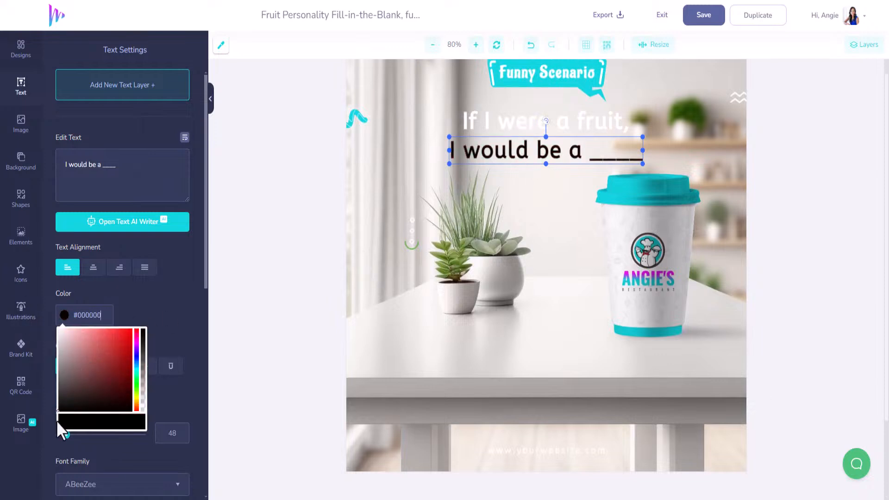
{"action": "left_click", "coordinate": [537, 129]}
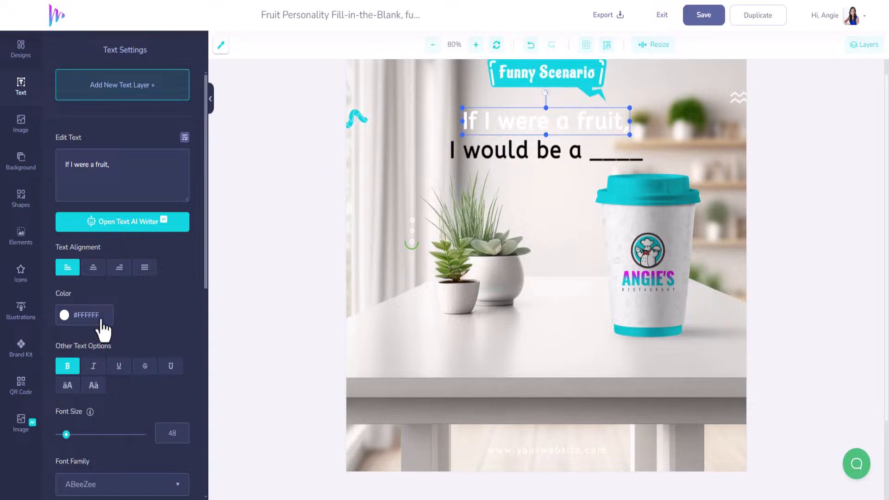
{"action": "left_click", "coordinate": [73, 320]}
{"action": "left_click_drag", "start_coordinate": [85, 367], "coordinate": [57, 411]}
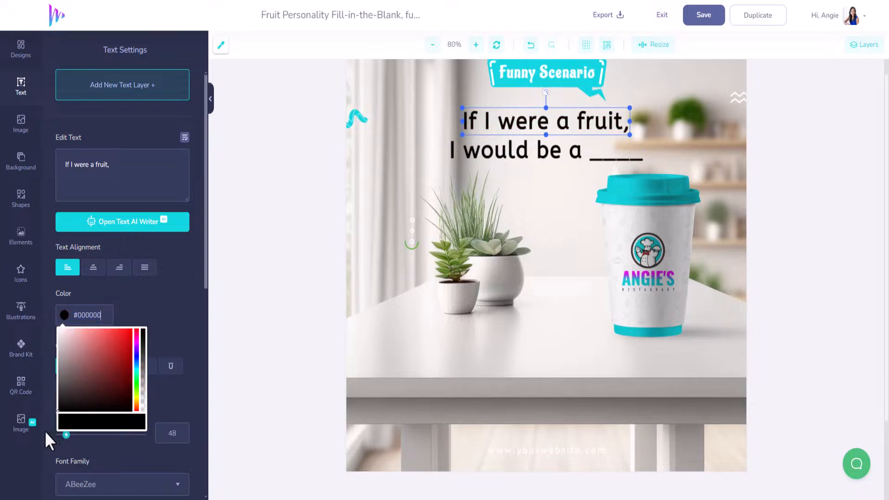
{"action": "scroll", "coordinate": [533, 185], "scroll_direction": "up", "scroll_amount": 1}
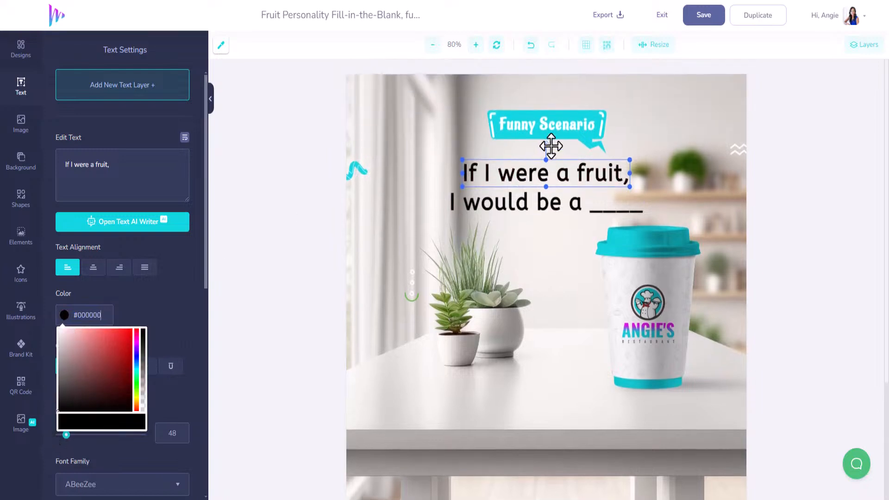
- Change the headline's first line to "If I were a coffee flavor," and recenter it under the speech bubble
{"action": "left_click", "coordinate": [550, 125]}
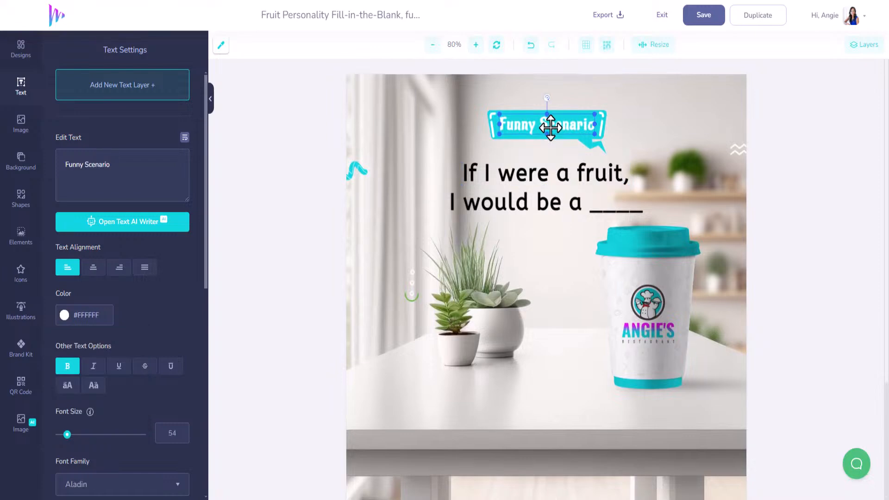
{"action": "left_click", "coordinate": [556, 171]}
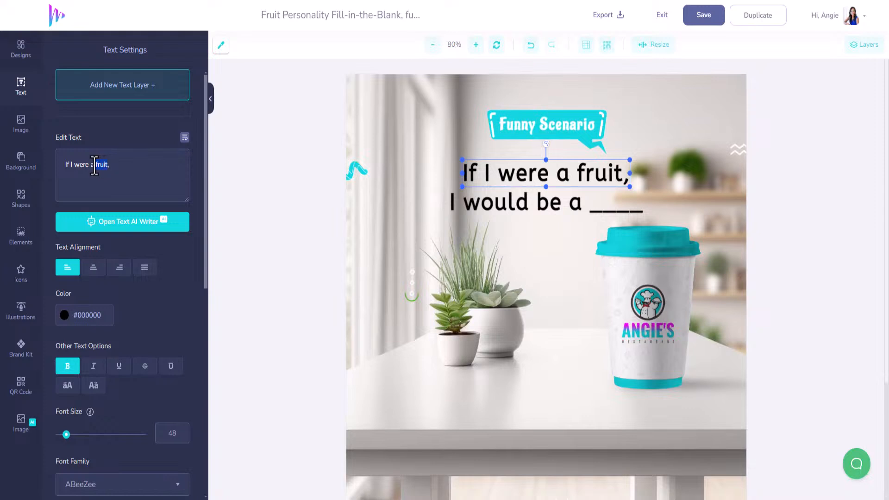
{"action": "type", "text": "cof"}
{"action": "key", "text": "BackSpace"}
{"action": "key", "text": "BackSpace"}
{"action": "key", "text": "BackSpace"}
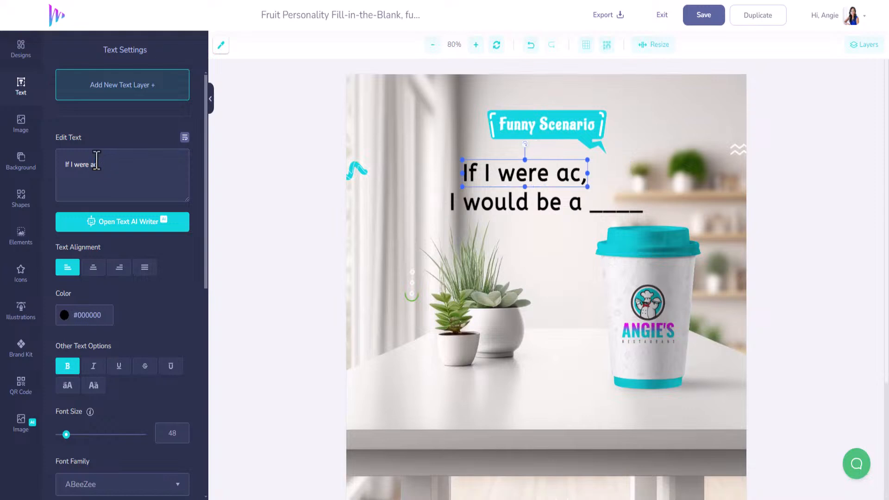
{"action": "type", "text": "cof"}
{"action": "type", "text": "fee fla"}
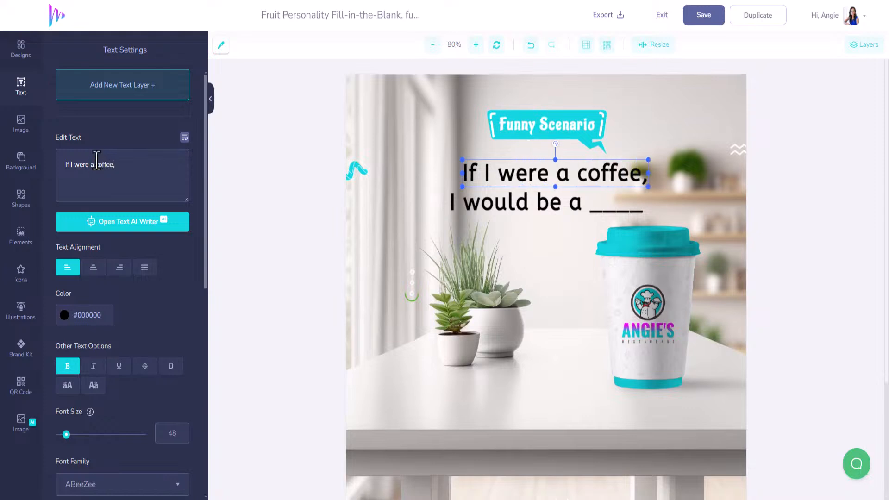
{"action": "type", "text": "vor"}
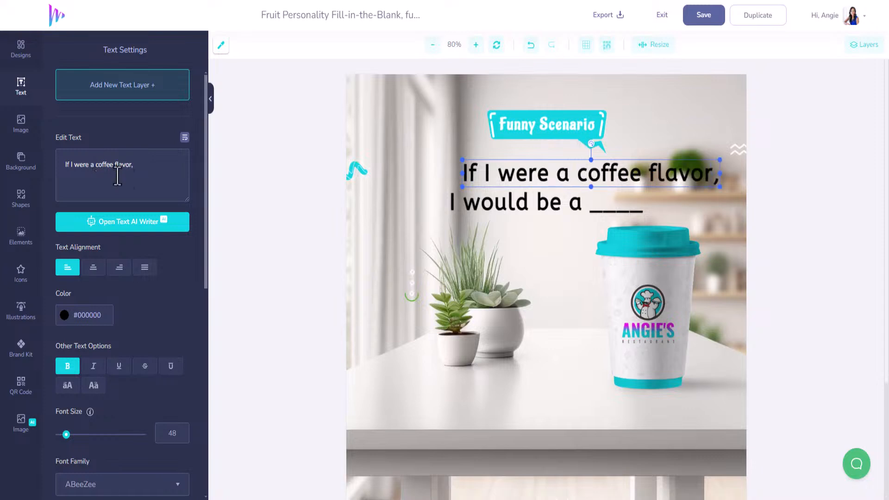
{"action": "left_click_drag", "start_coordinate": [637, 180], "coordinate": [598, 183]}
- Lengthen the blank in "I would be a" with more underscores and align the line beneath the first headline line
{"action": "left_click_drag", "start_coordinate": [542, 204], "coordinate": [543, 210]}
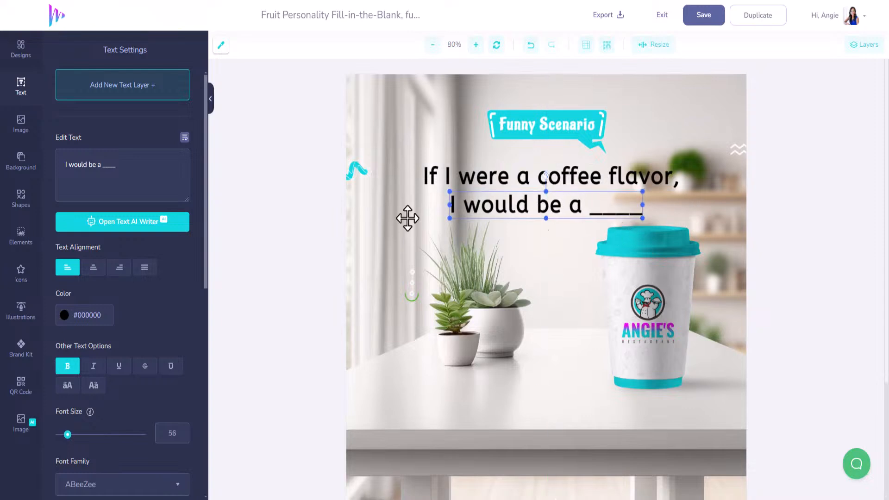
{"action": "type", "text": "______"}
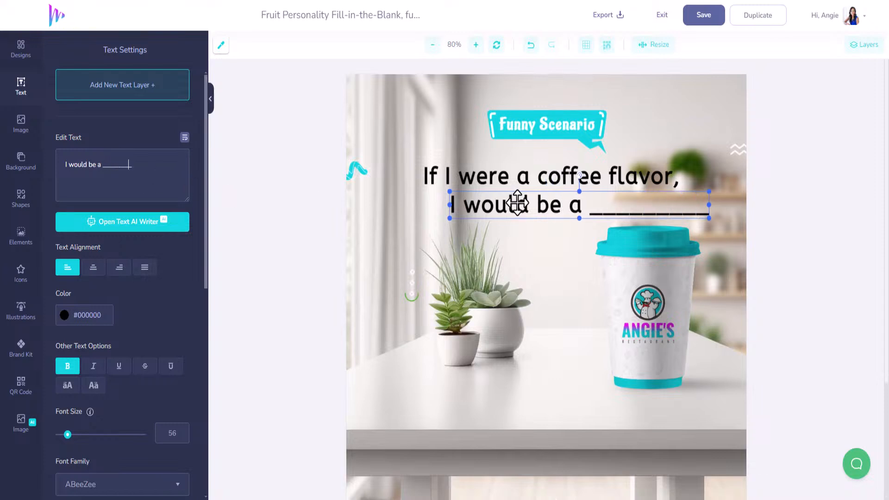
{"action": "left_click_drag", "start_coordinate": [512, 198], "coordinate": [488, 204]}
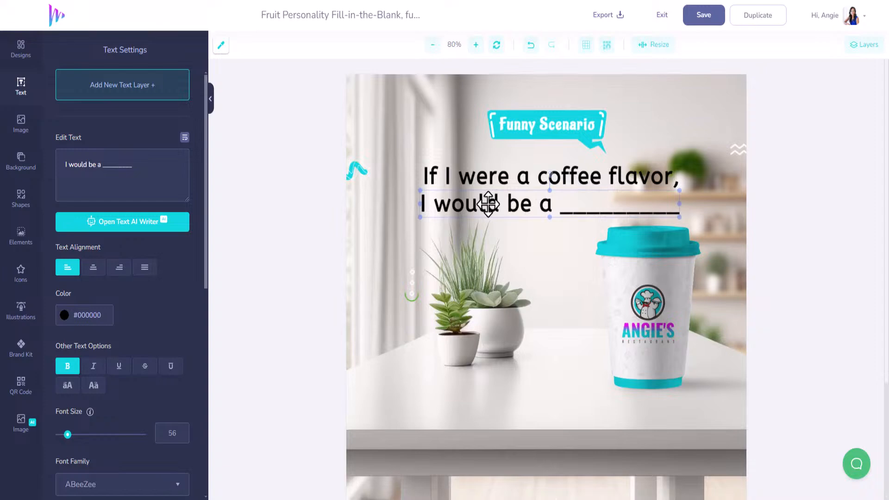
- Insert the Angie's Restaurant logo from the Logos group of the saved designs
{"action": "left_click", "coordinate": [20, 46]}
{"action": "mouse_move", "coordinate": [124, 246]}
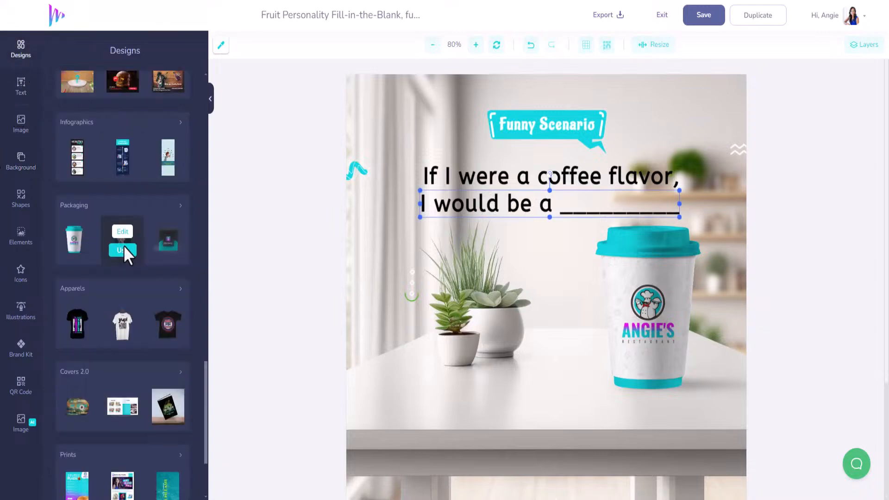
{"action": "scroll", "coordinate": [118, 267], "scroll_direction": "up", "scroll_amount": 2}
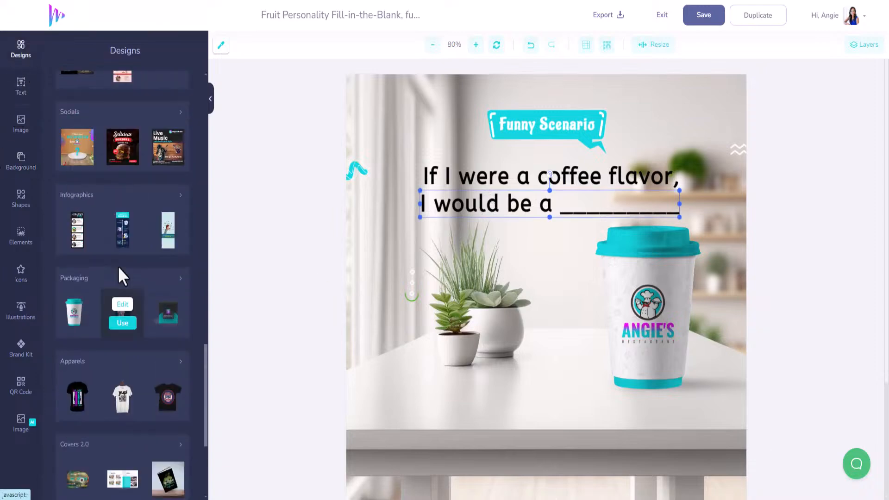
{"action": "scroll", "coordinate": [117, 266], "scroll_direction": "up", "scroll_amount": 20}
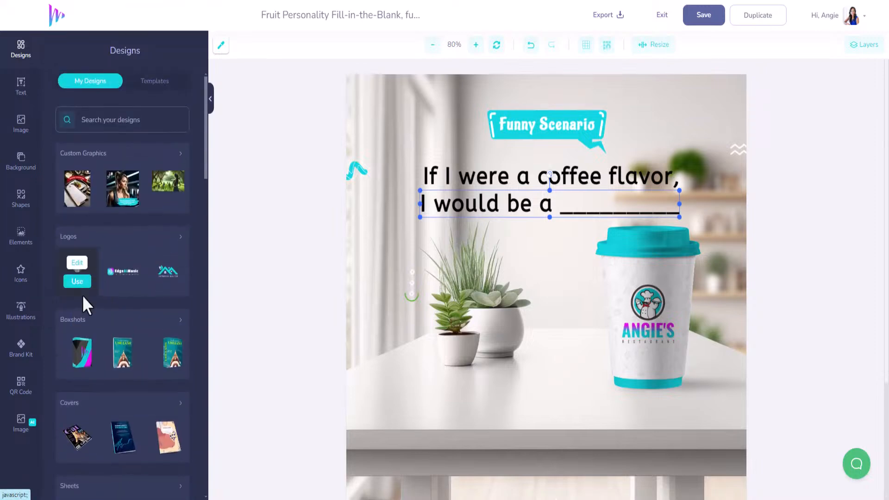
{"action": "left_click", "coordinate": [77, 281]}
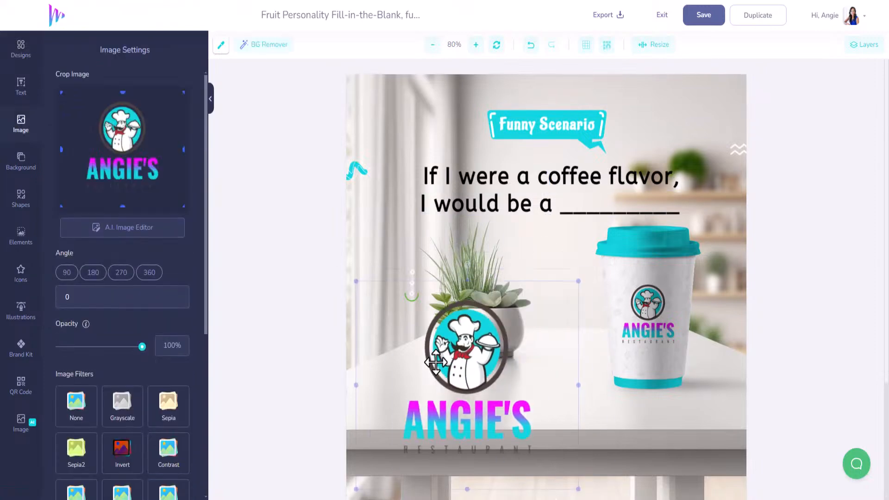
- Scale the logo down at the post's lower-left corner and crop off its RESTAURANT line
{"action": "left_click_drag", "start_coordinate": [530, 302], "coordinate": [455, 372]}
{"action": "left_click_drag", "start_coordinate": [421, 430], "coordinate": [457, 428]}
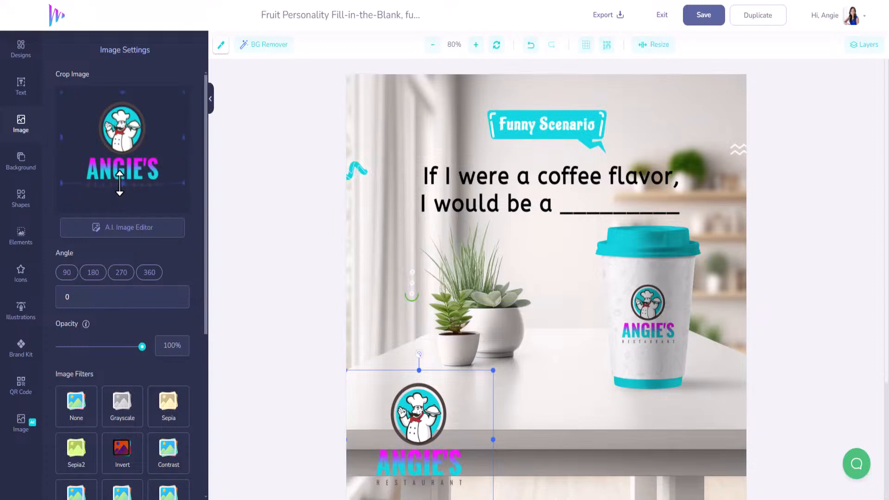
{"action": "left_click_drag", "start_coordinate": [119, 182], "coordinate": [119, 182]}
{"action": "left_click_drag", "start_coordinate": [451, 431], "coordinate": [460, 429]}
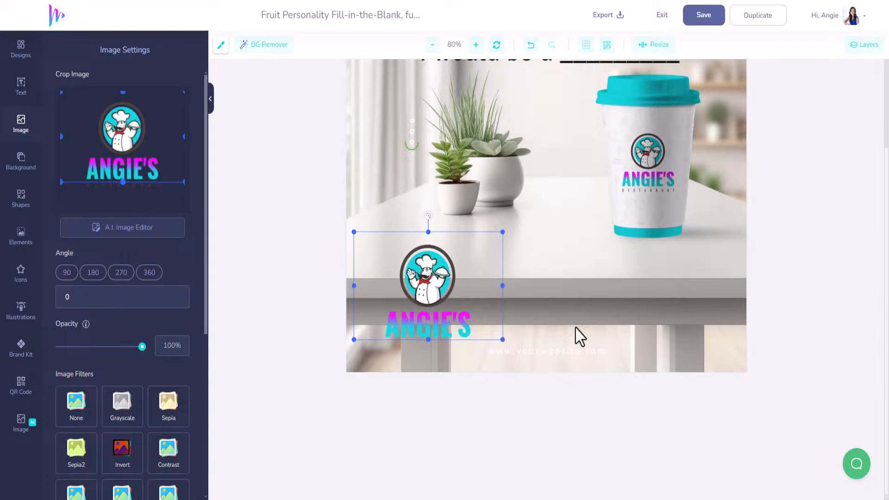
- Recolor the website address text at the bottom of the post to black #000000
{"action": "scroll", "coordinate": [580, 337], "scroll_direction": "up", "scroll_amount": 1}
{"action": "left_click", "coordinate": [570, 404]}
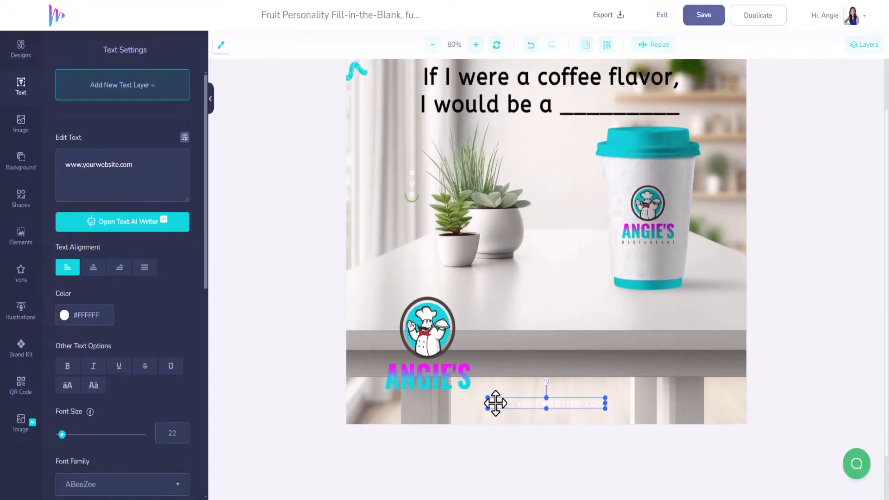
{"action": "left_click", "coordinate": [87, 328]}
{"action": "left_click_drag", "start_coordinate": [93, 343], "coordinate": [56, 431]}
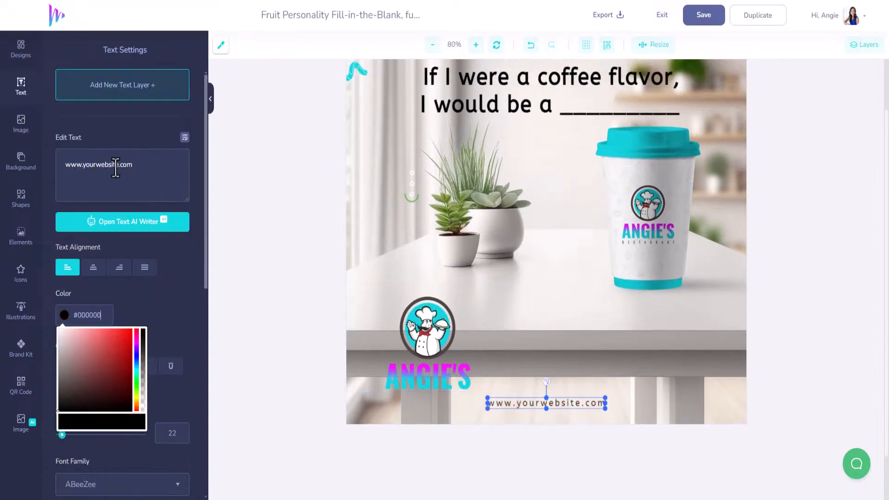
{"action": "left_click_drag", "start_coordinate": [119, 165], "coordinate": [85, 165]}
{"action": "type", "text": "a"}
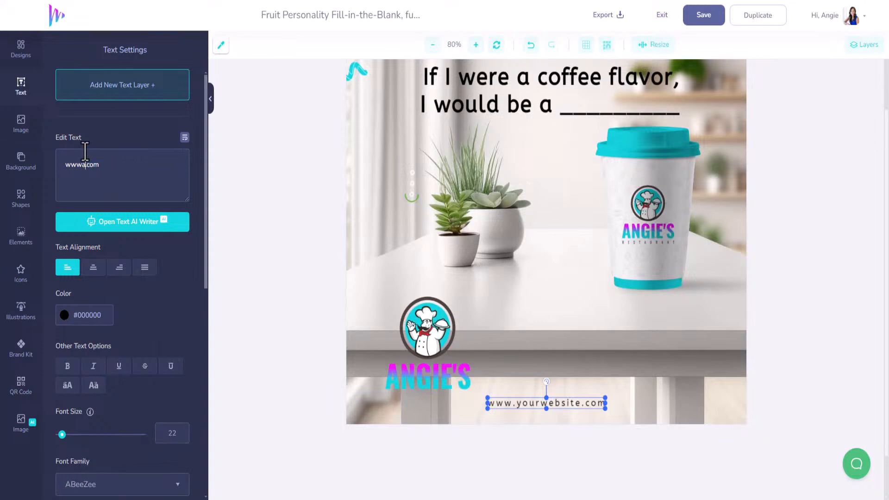
{"action": "type", "text": "ngies"}
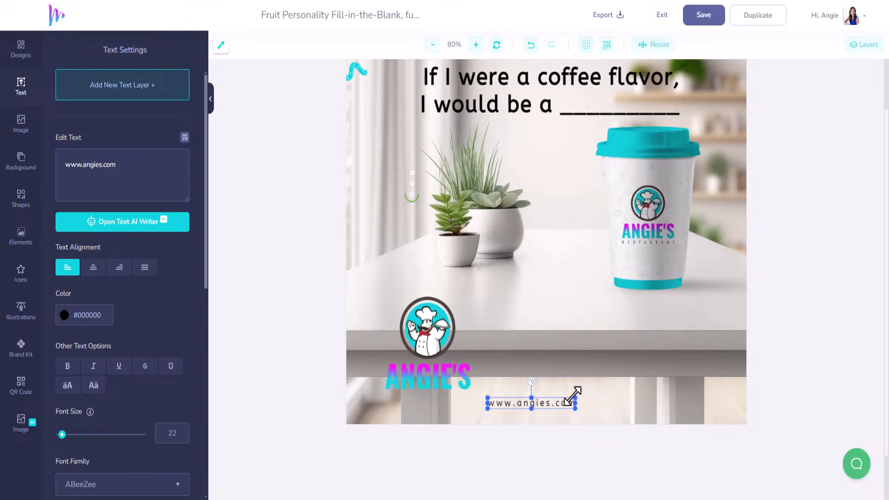
{"action": "left_click_drag", "start_coordinate": [574, 402], "coordinate": [711, 385]}
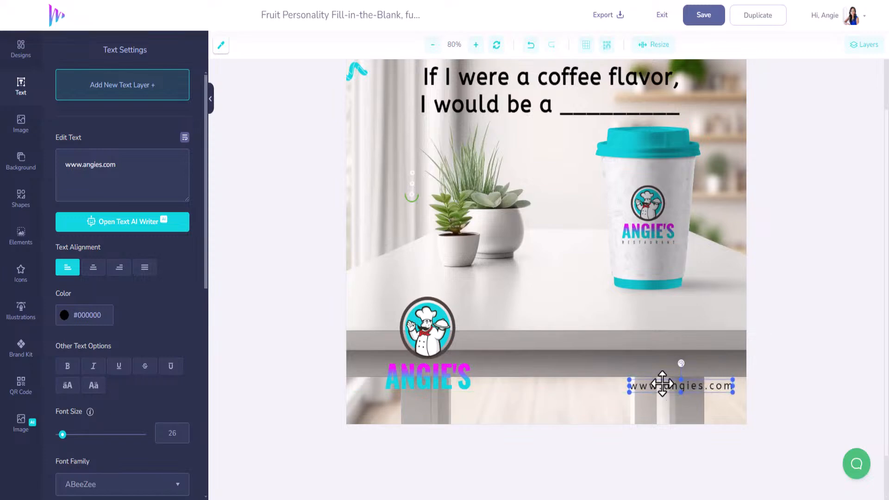
- Save the post and exit to the My Designs page to review the list of saved designs
{"action": "scroll", "coordinate": [574, 340], "scroll_direction": "up", "scroll_amount": 2}
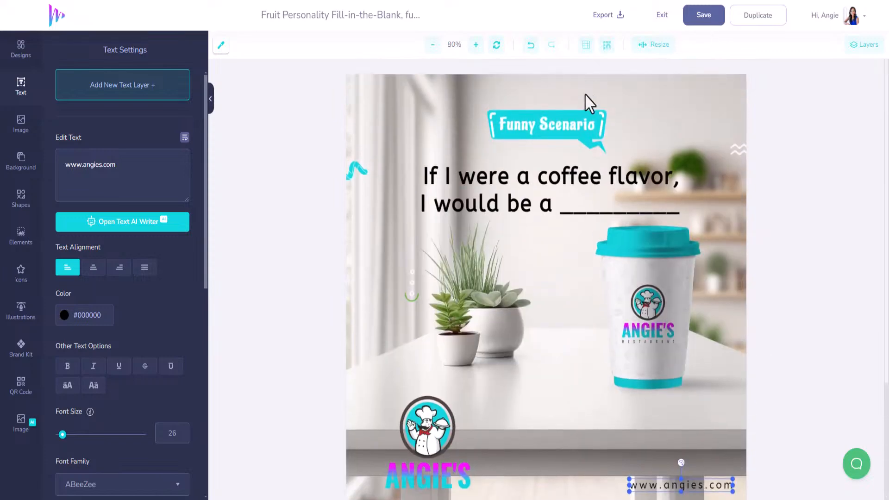
{"action": "left_click", "coordinate": [676, 22]}
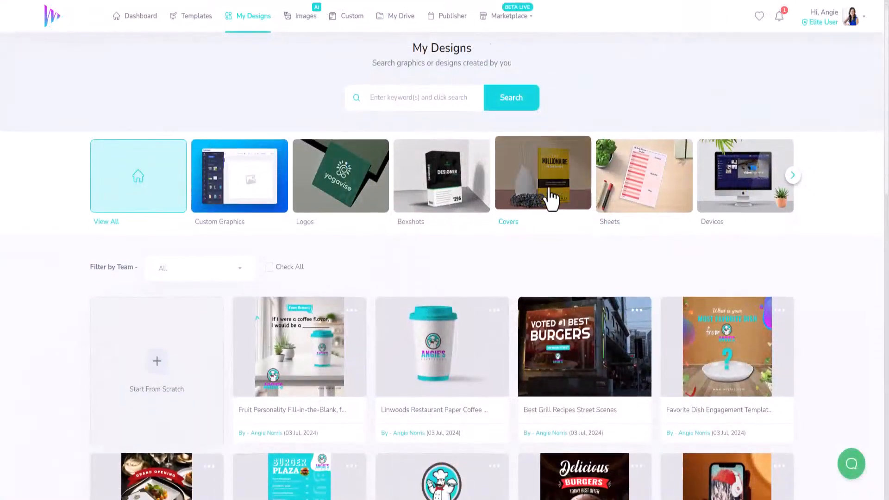
{"action": "scroll", "coordinate": [370, 314], "scroll_direction": "down", "scroll_amount": 2}
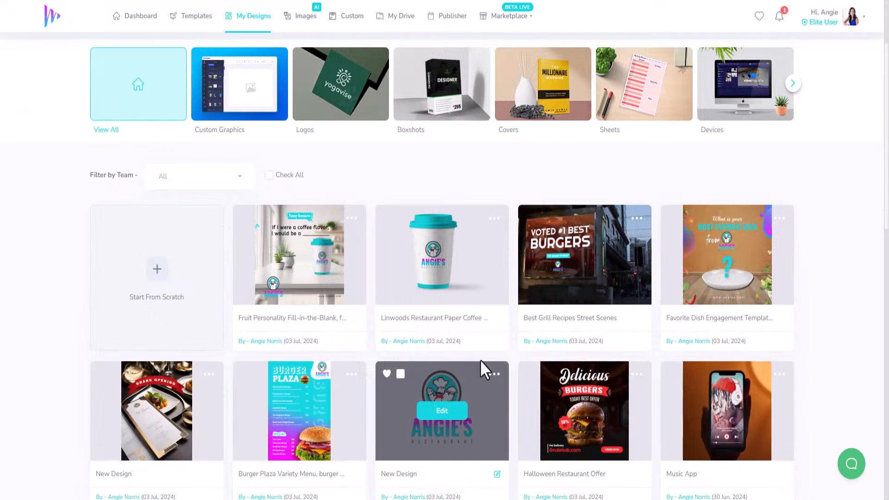
{"action": "scroll", "coordinate": [490, 367], "scroll_direction": "down", "scroll_amount": 2}
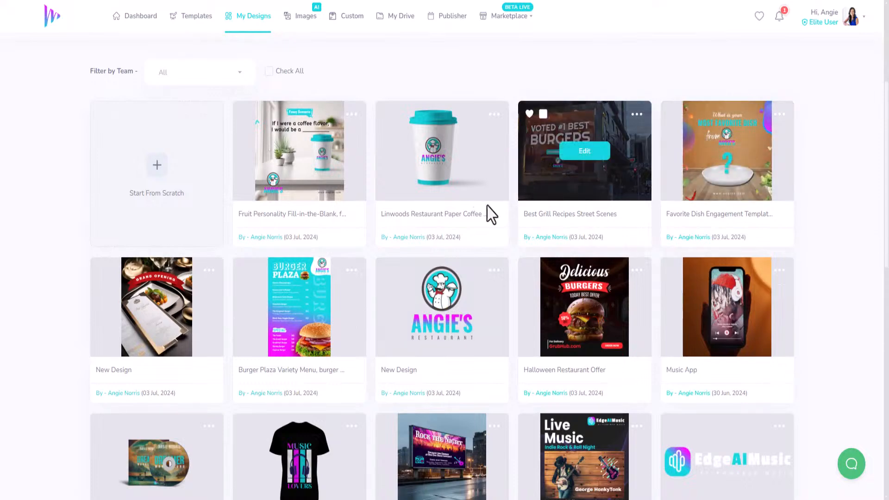